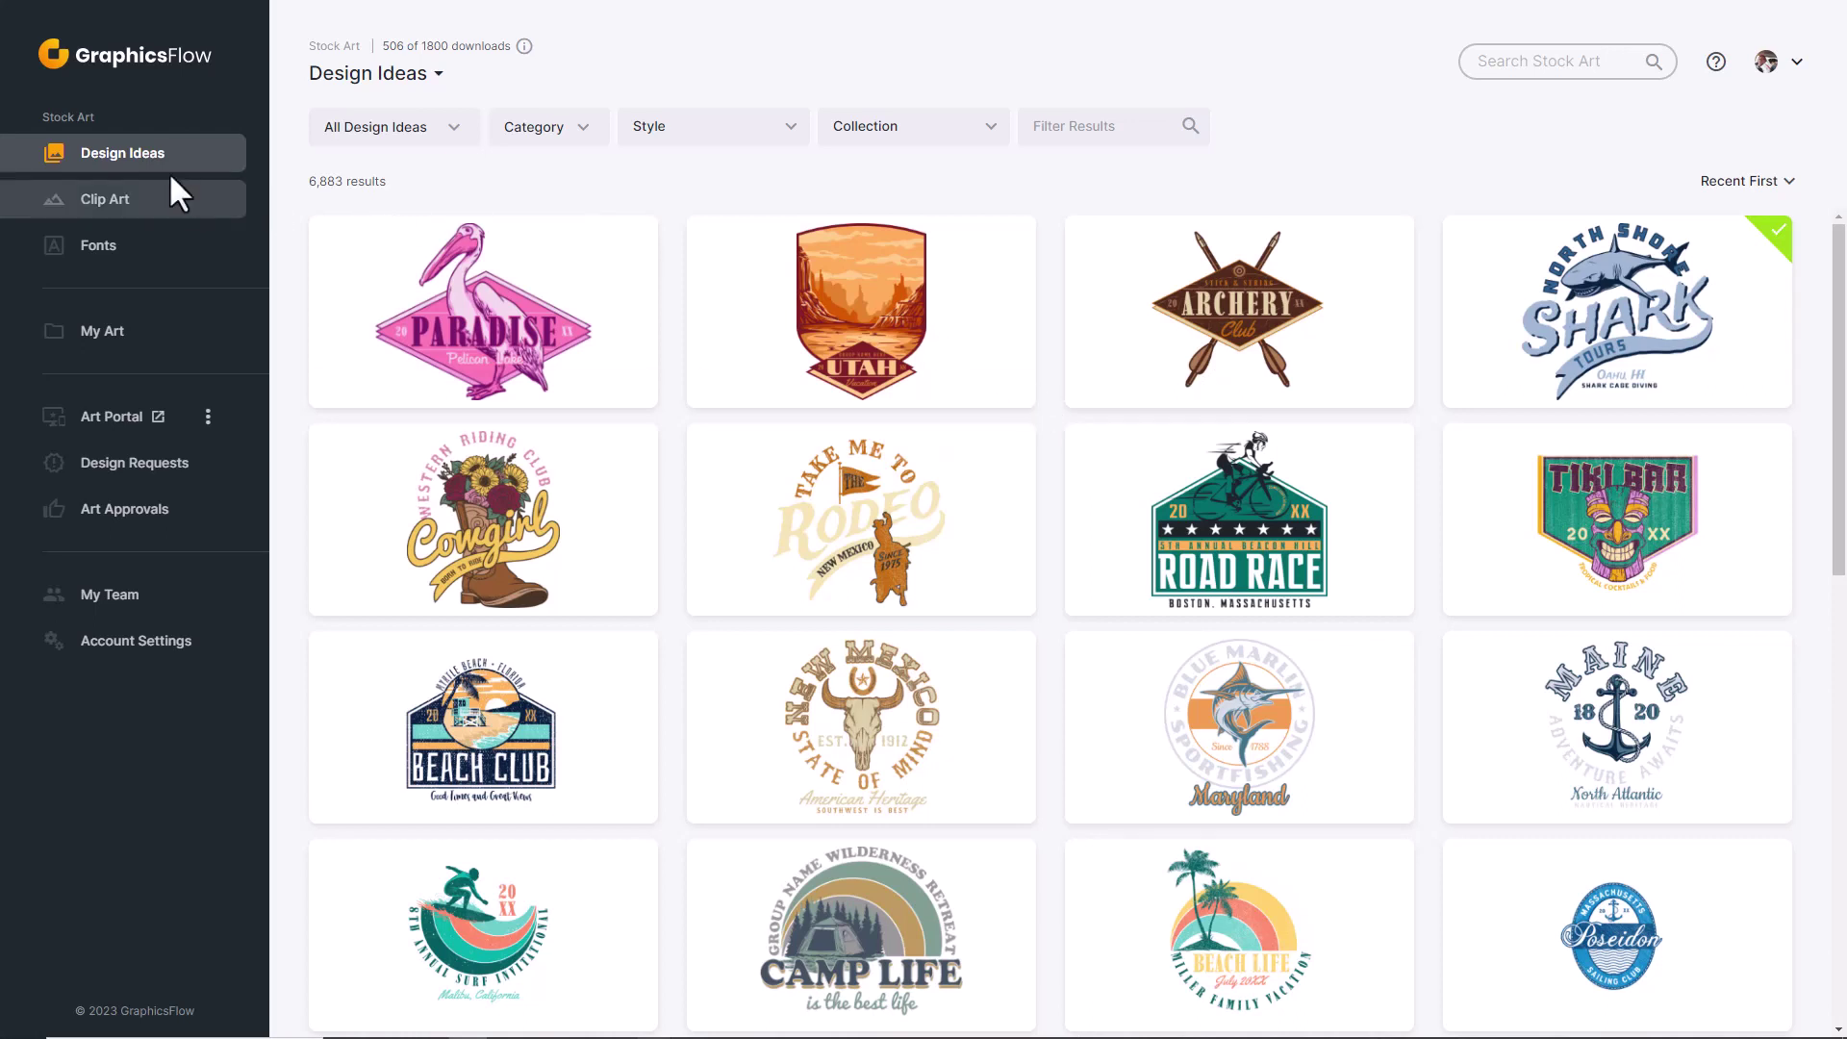
- Filter the design ideas by the Patch style
left_click(791, 131)
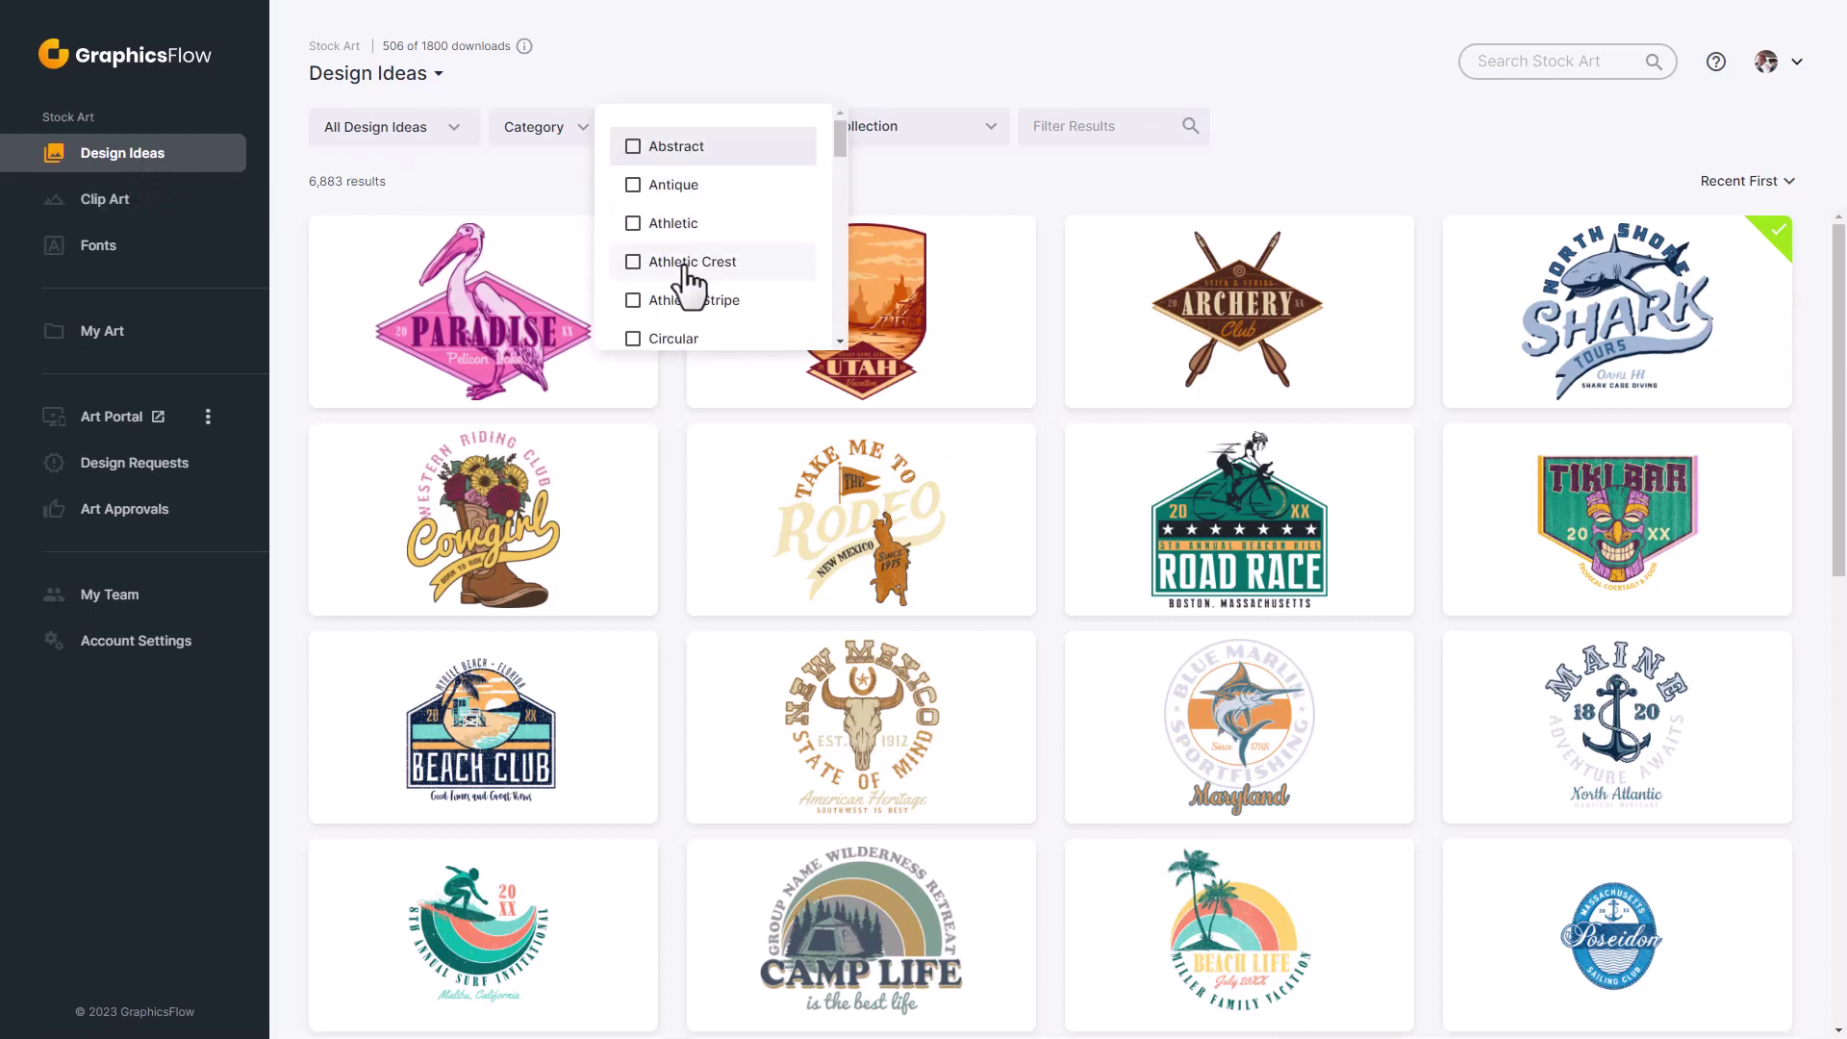
scroll(688, 279, "down", 5)
scroll(709, 276, "down", 5)
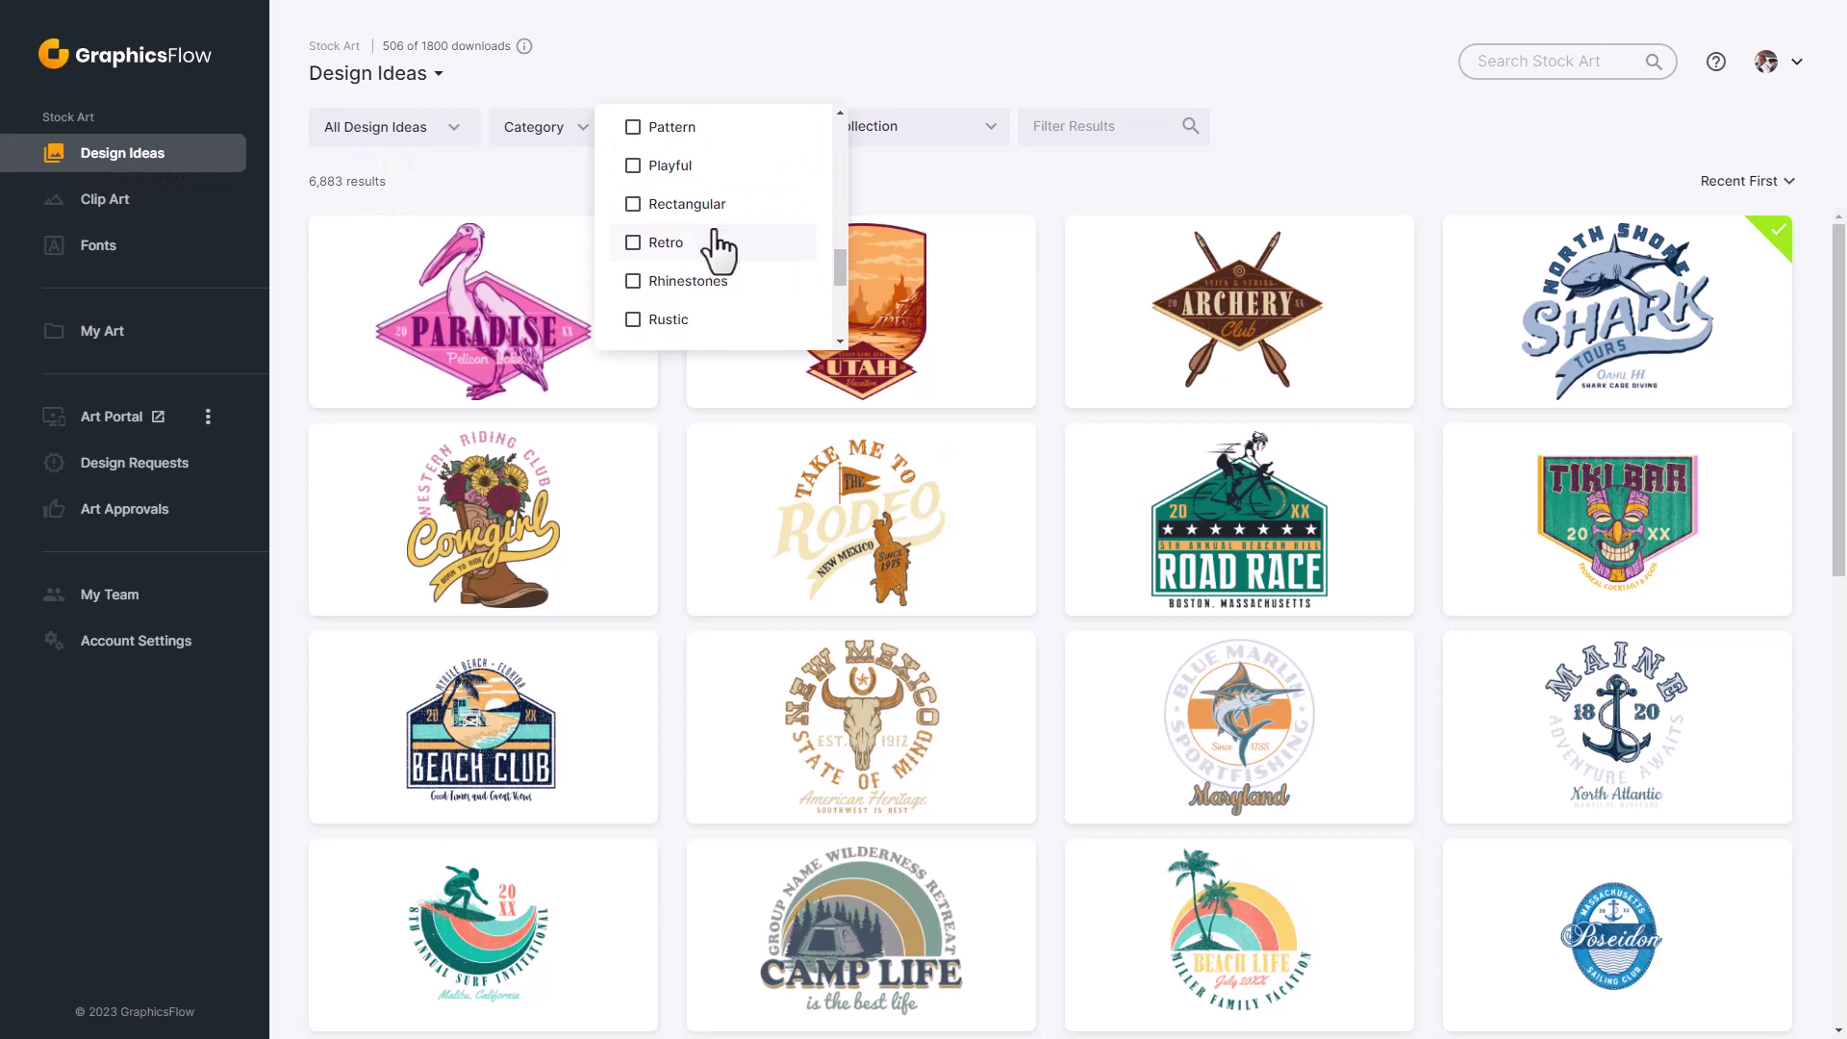
scroll(760, 192, "up", 1)
left_click(634, 147)
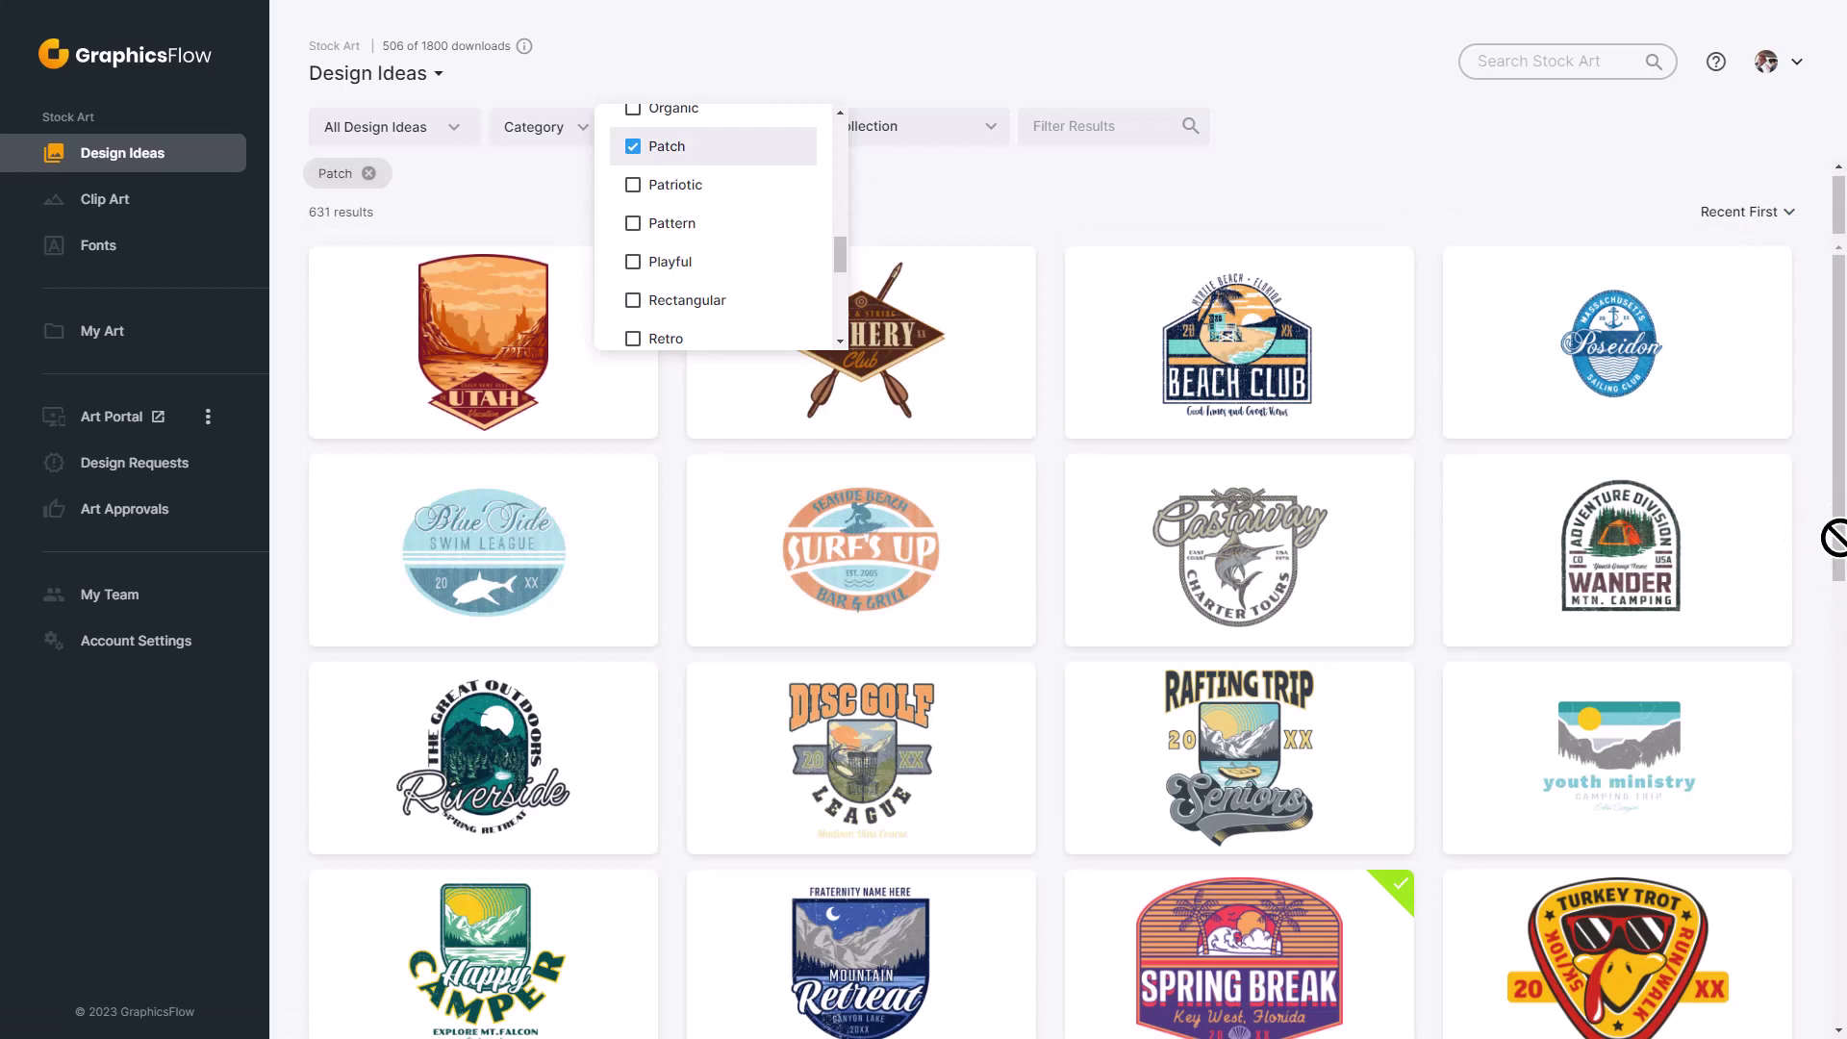
left_click(1186, 198)
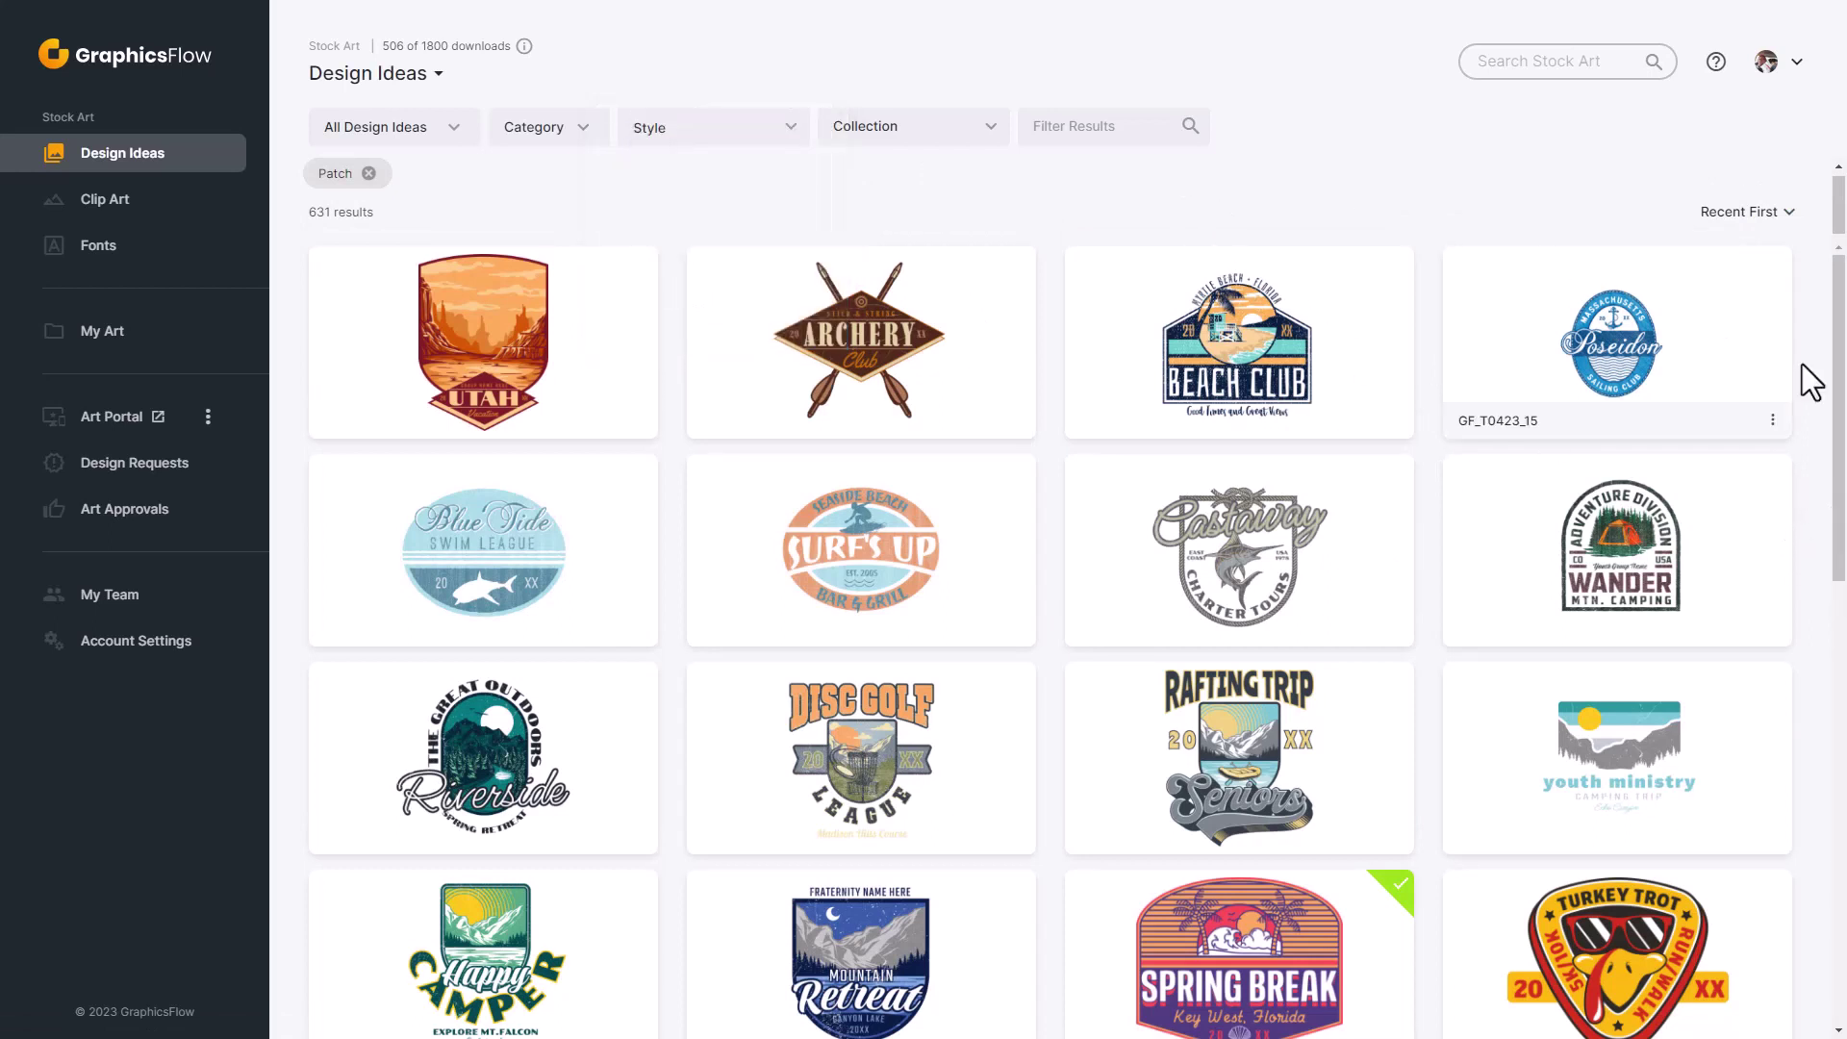
- Find the Cascades Pool Service design among the patch results and open it for customizing
scroll(1809, 481, "down", 5)
scroll(1843, 608, "down", 6)
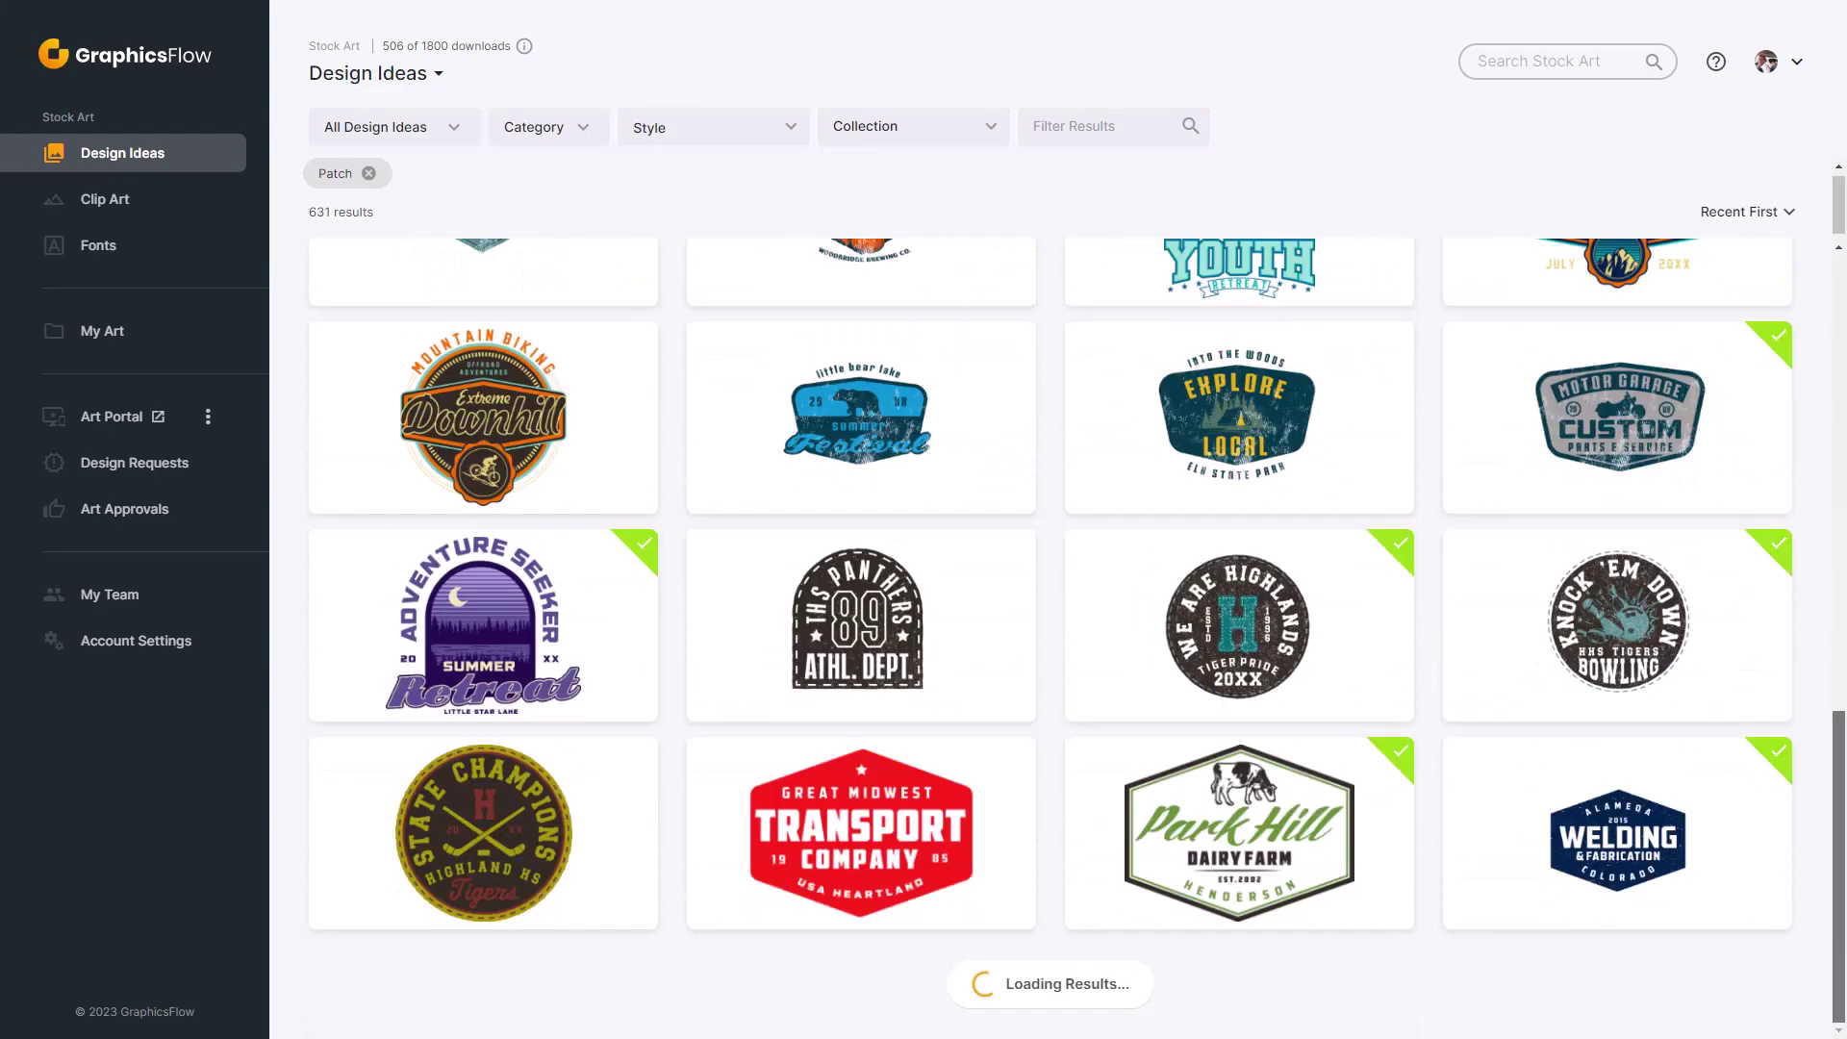
scroll(1843, 608, "down", 15)
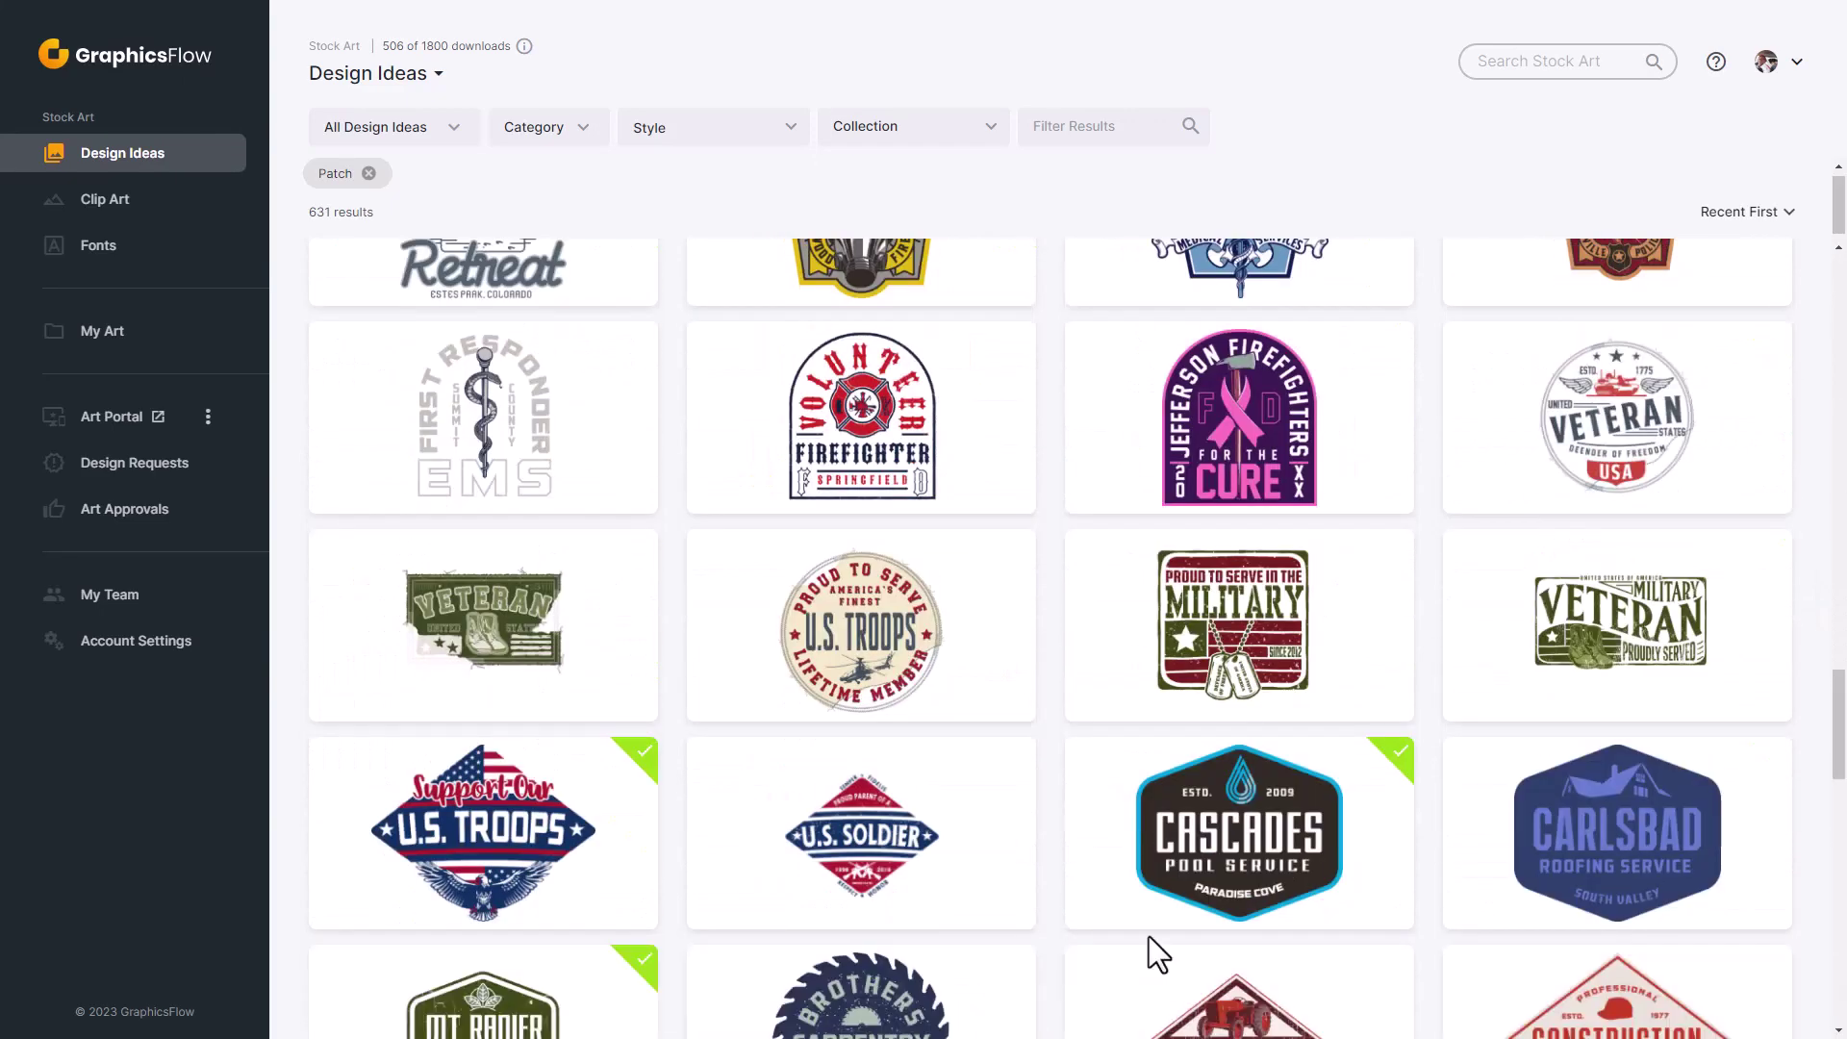
left_click(1278, 843)
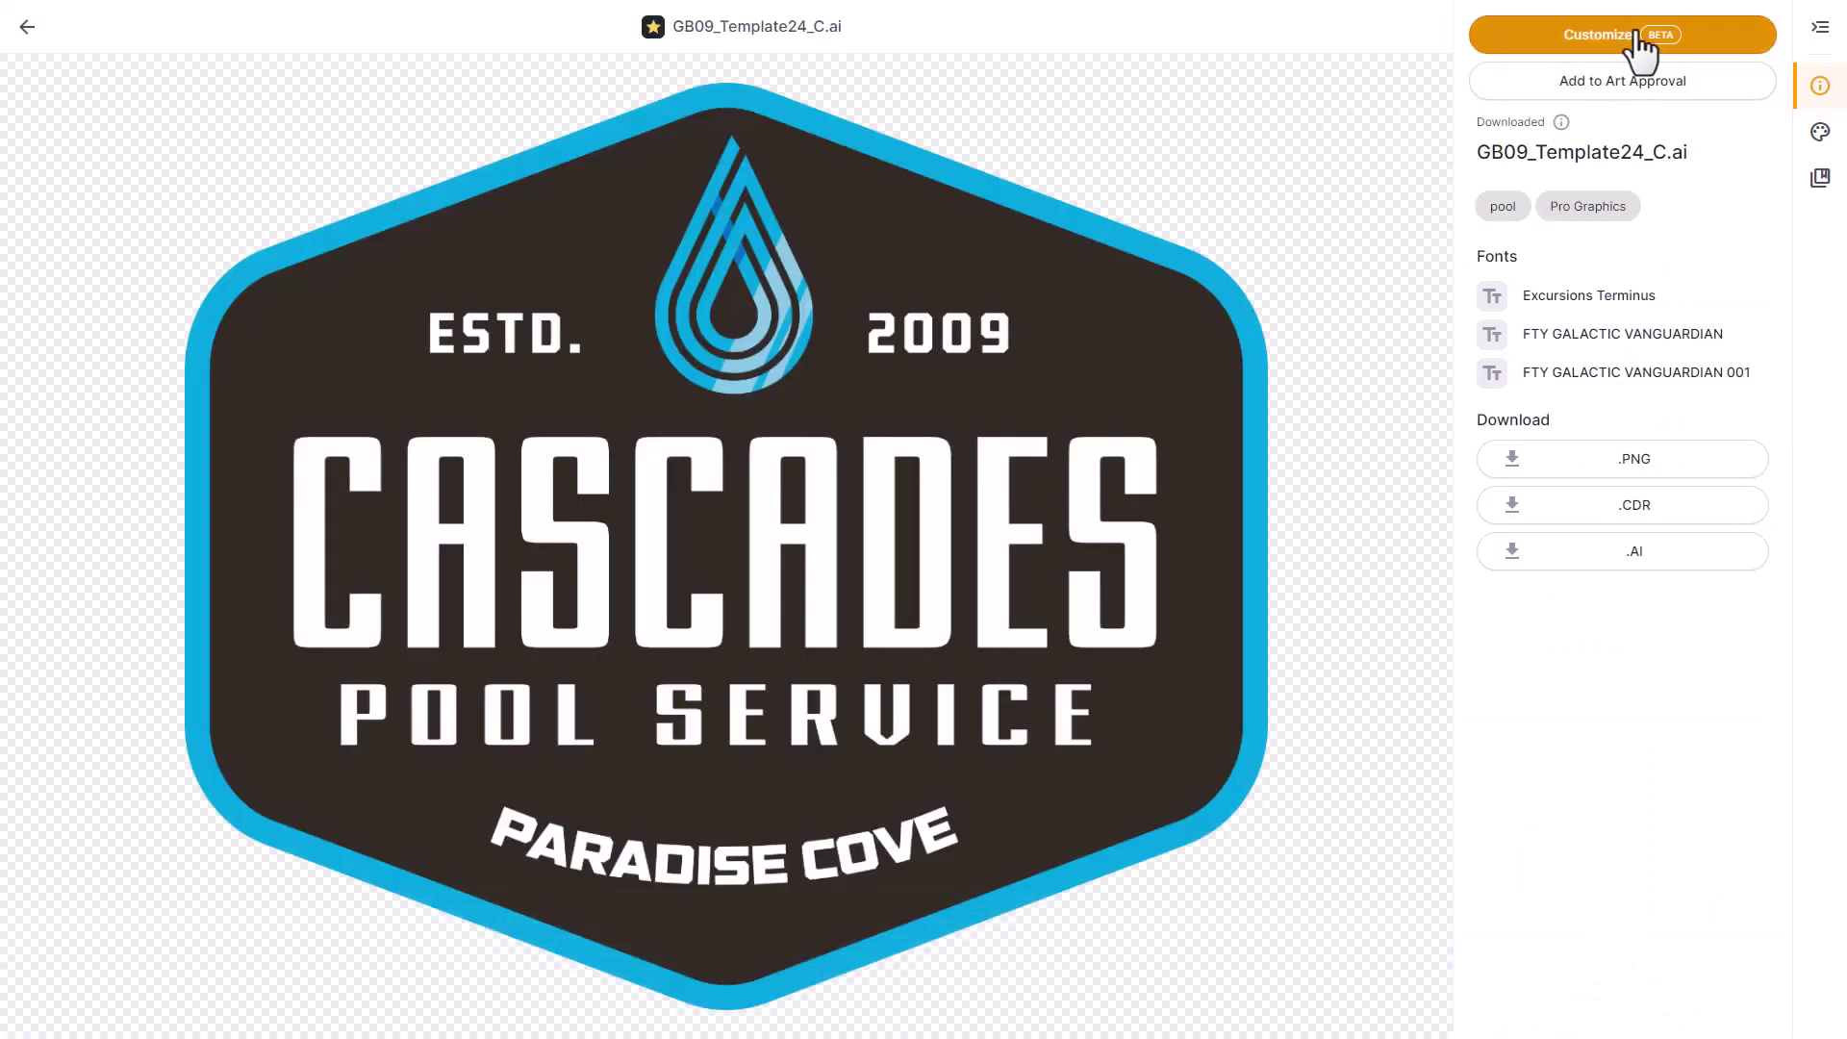
left_click(1642, 38)
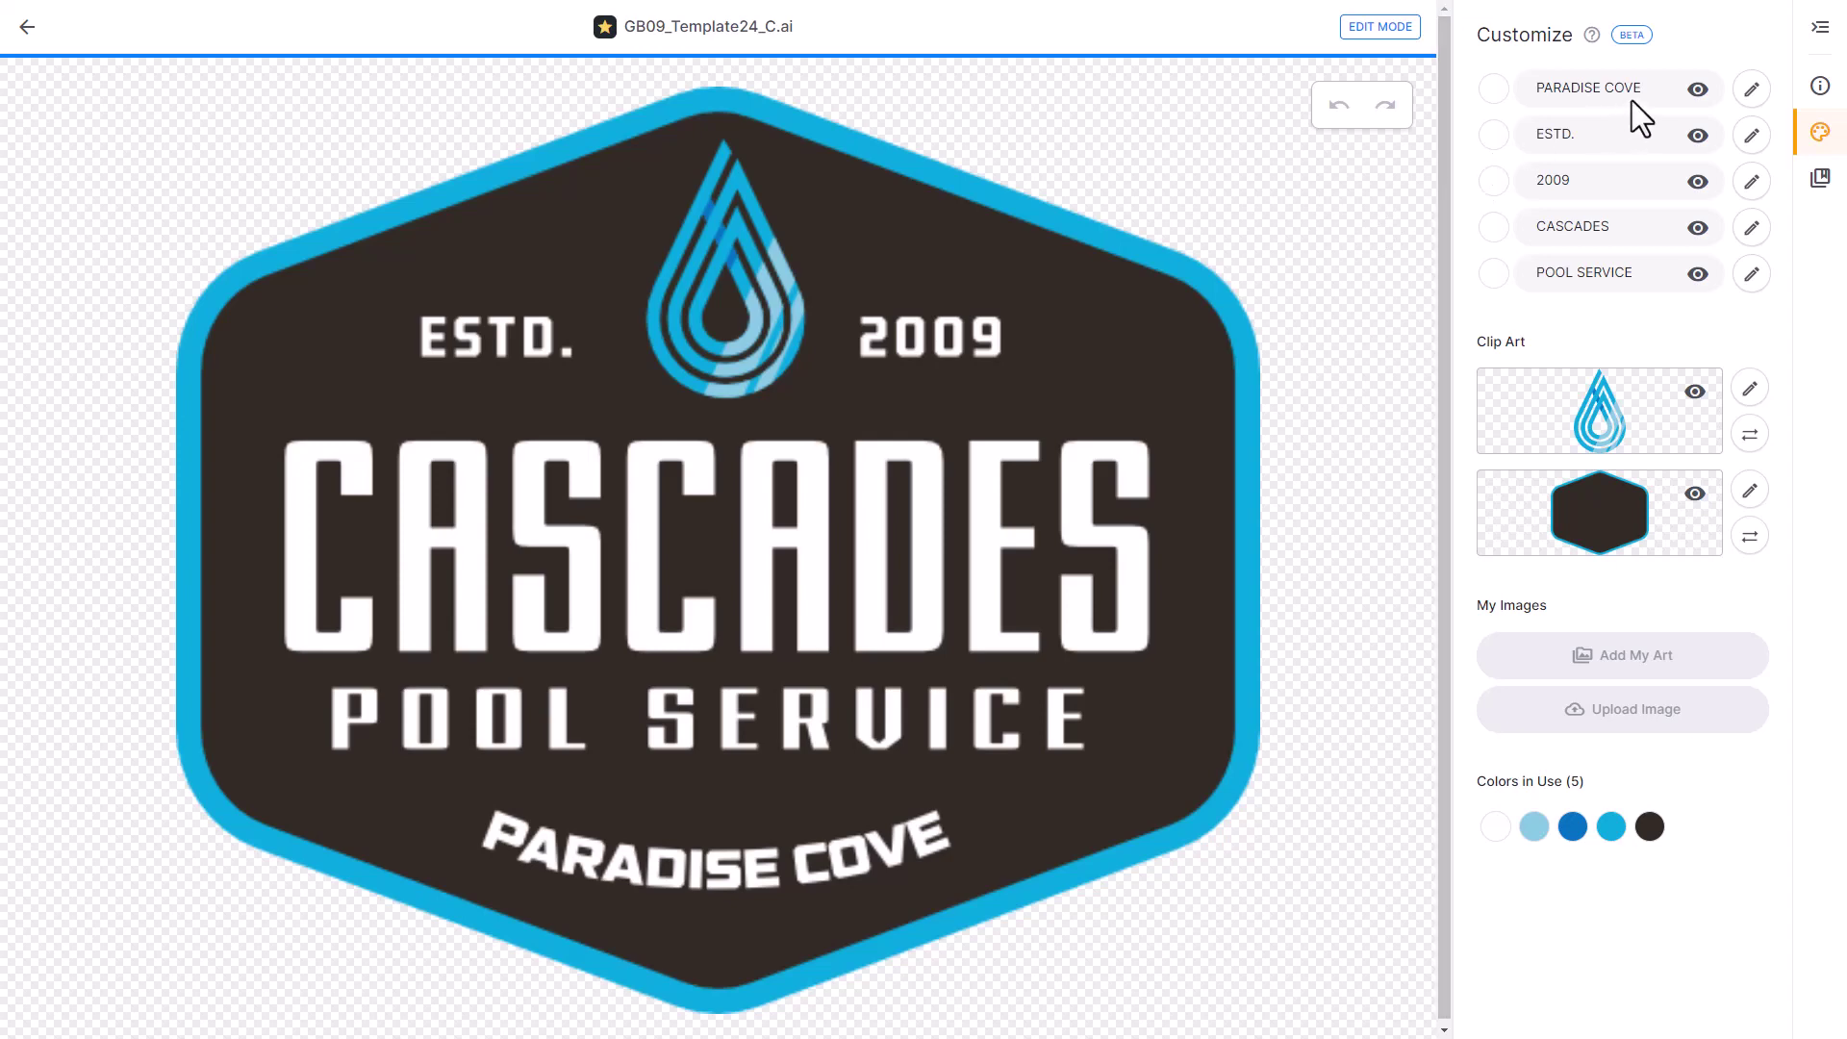
- Replace the text PARADISE COVE with SOCCER and the established year 2009 with 1966
left_click_drag(1647, 87, 1502, 88)
type("SOCCER")
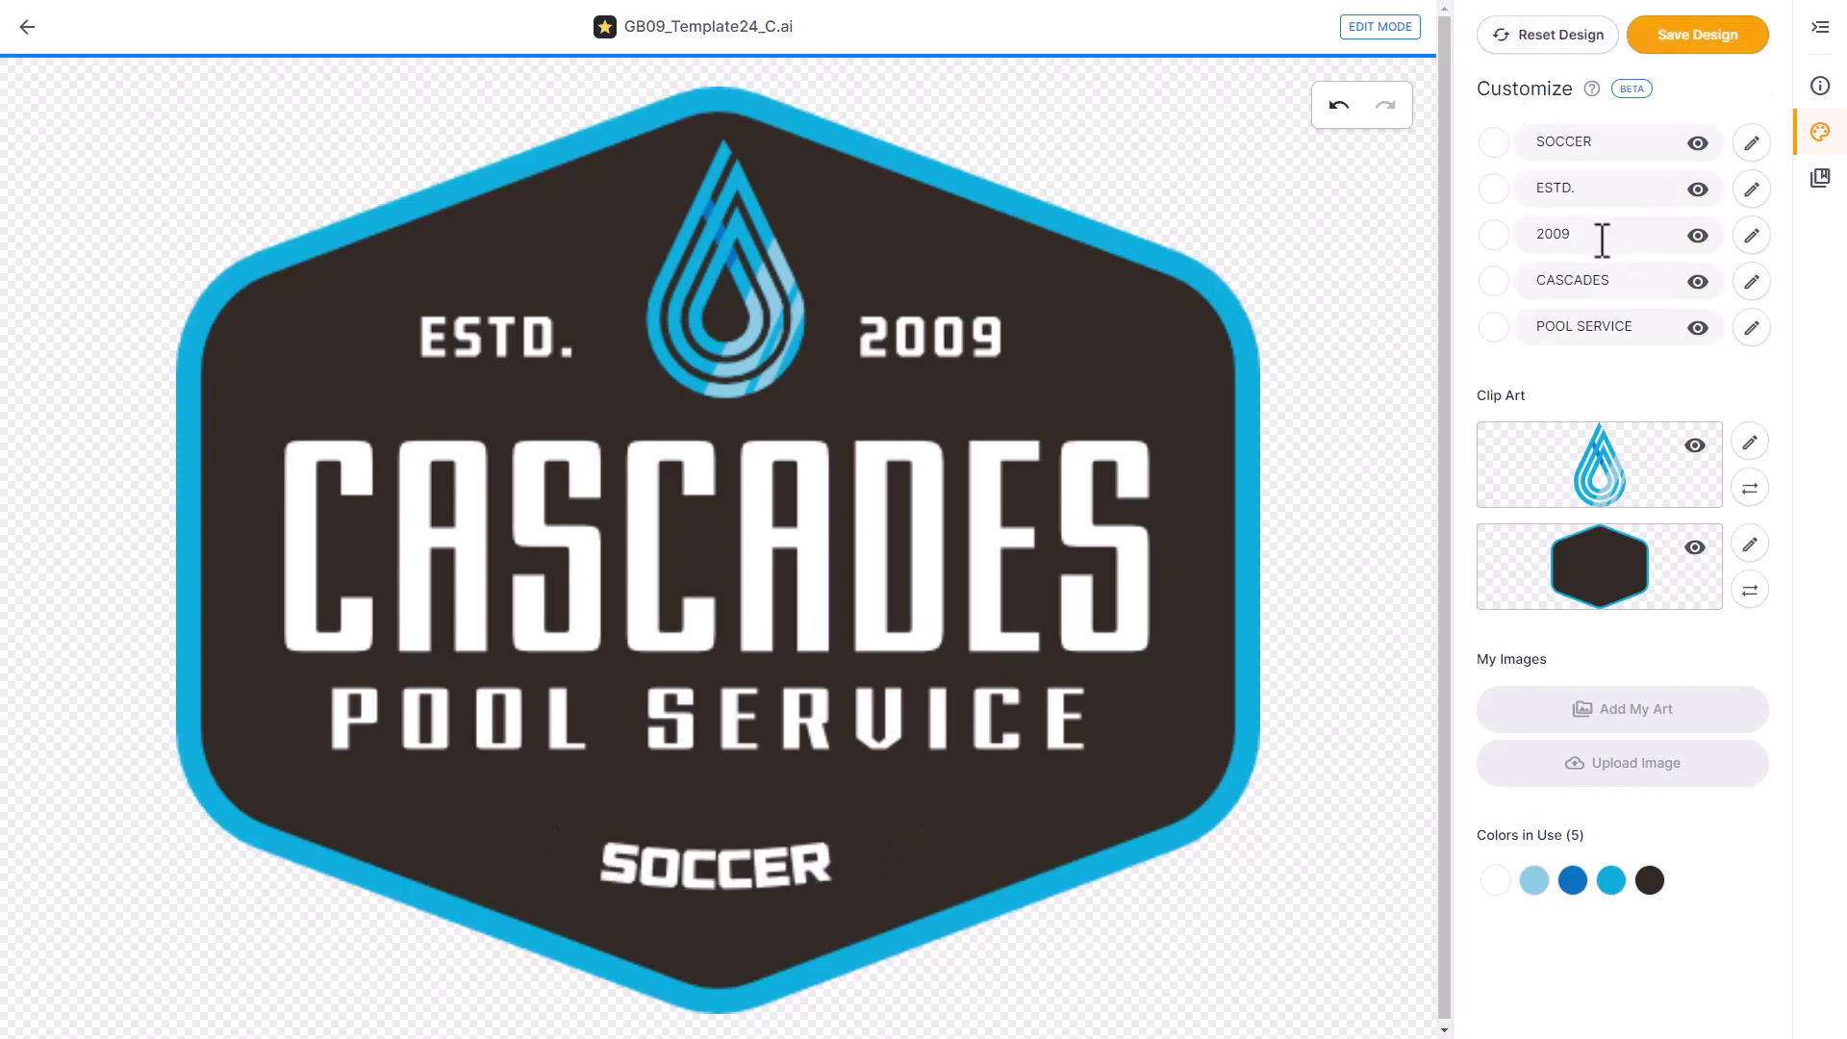
left_click_drag(1602, 241, 1457, 205)
type("1966")
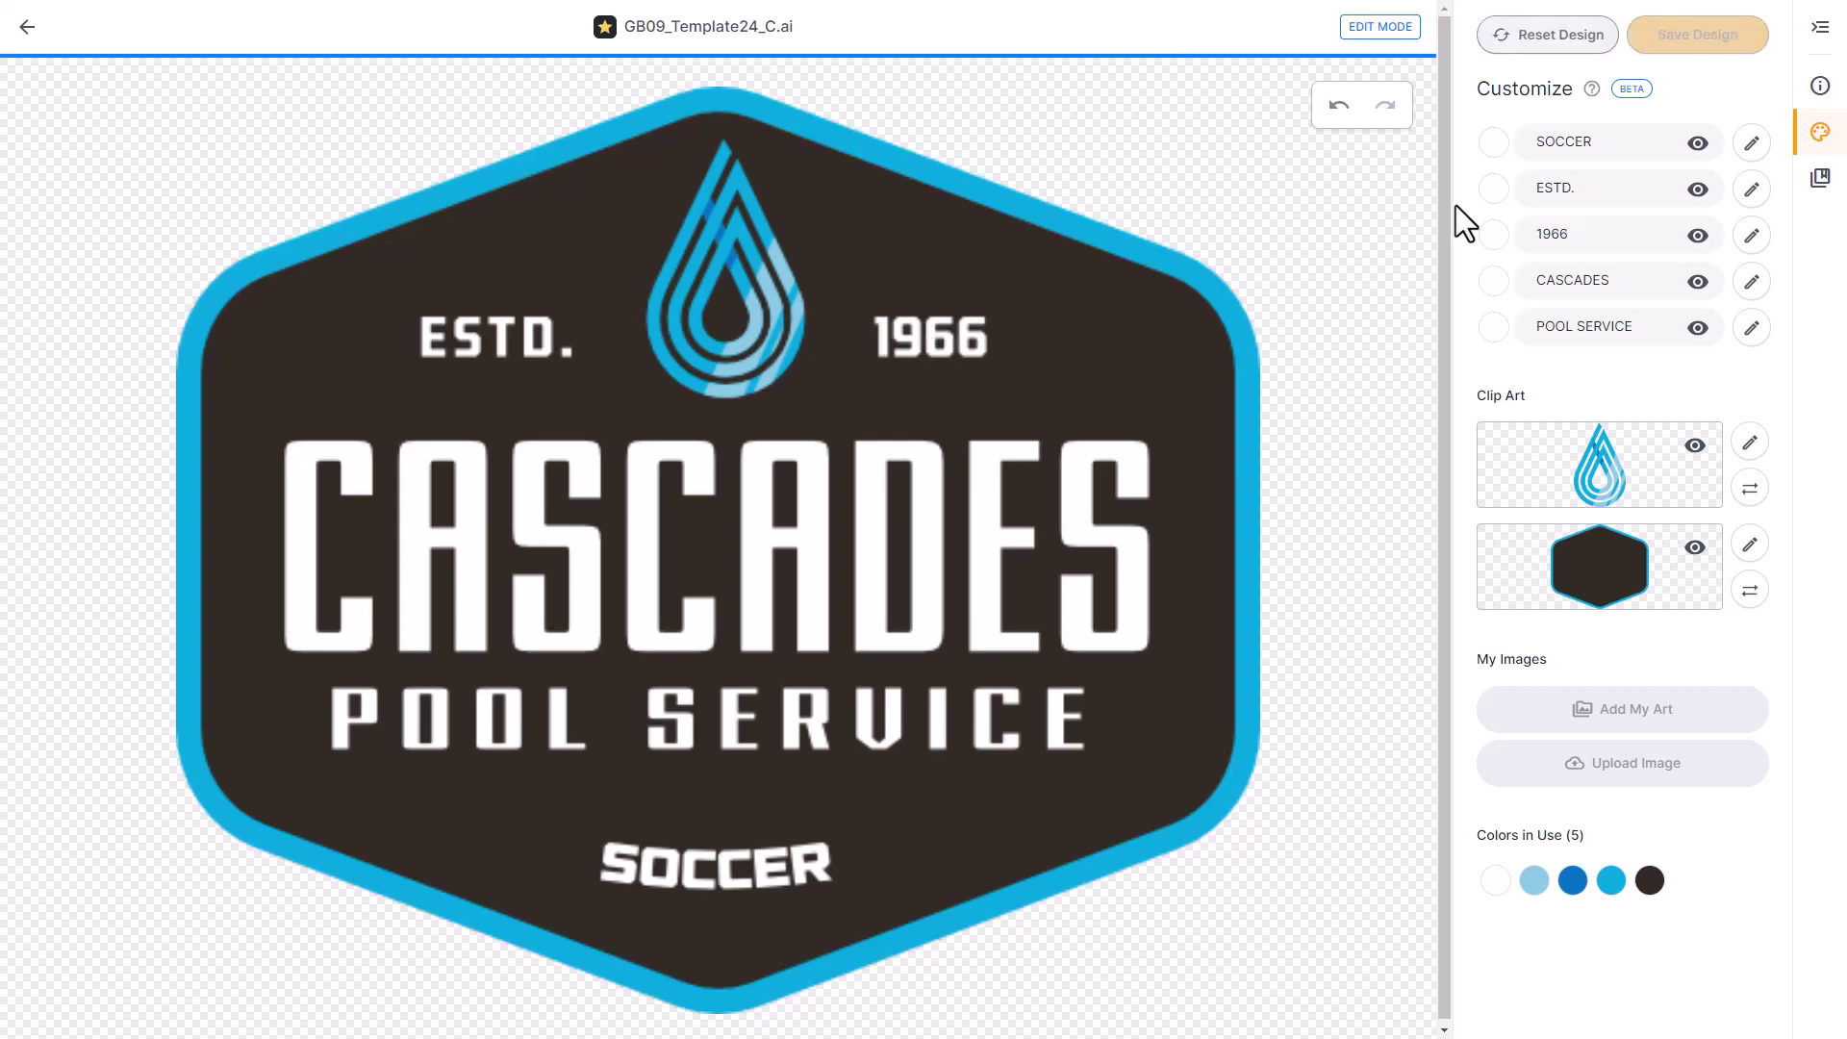
- Replace the text CASCADES with CENTRAL and POOL SERVICE with BULLDOGS
left_click_drag(1616, 281, 1469, 274)
type("CENTRAL")
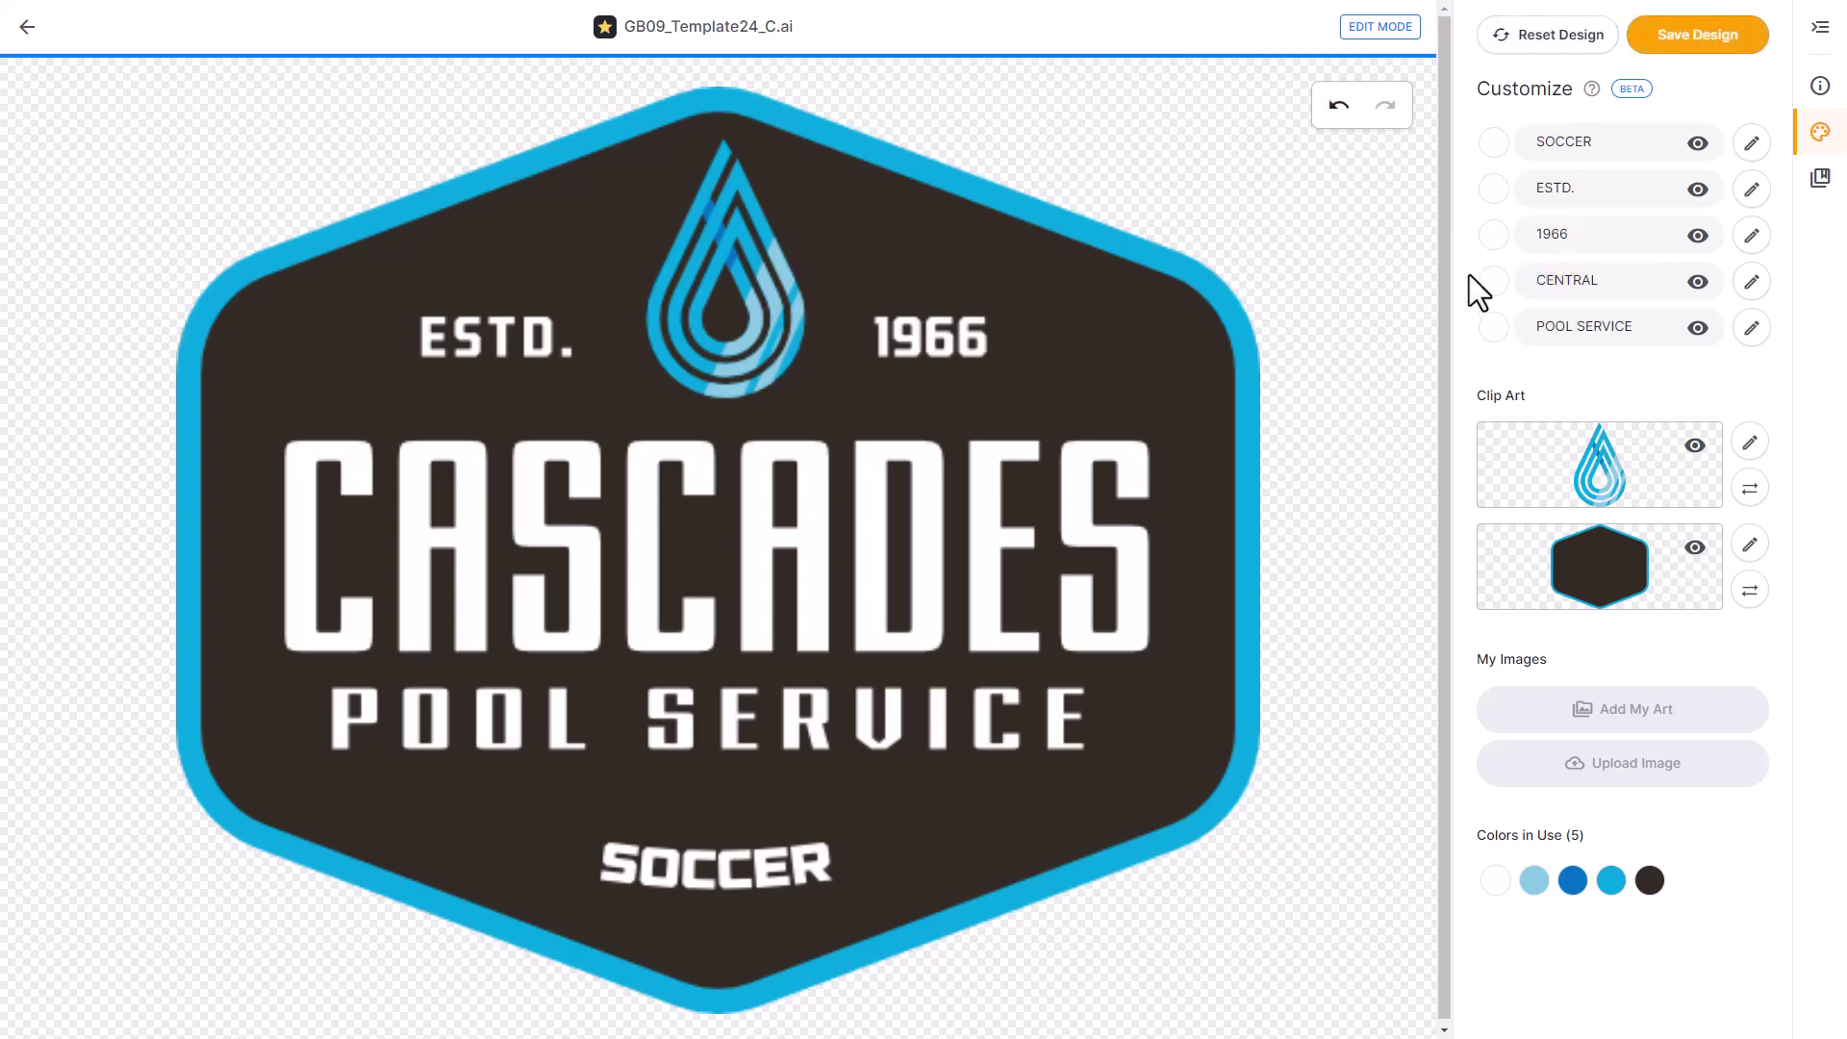
left_click_drag(1646, 329, 1478, 321)
type("BULLDOGS")
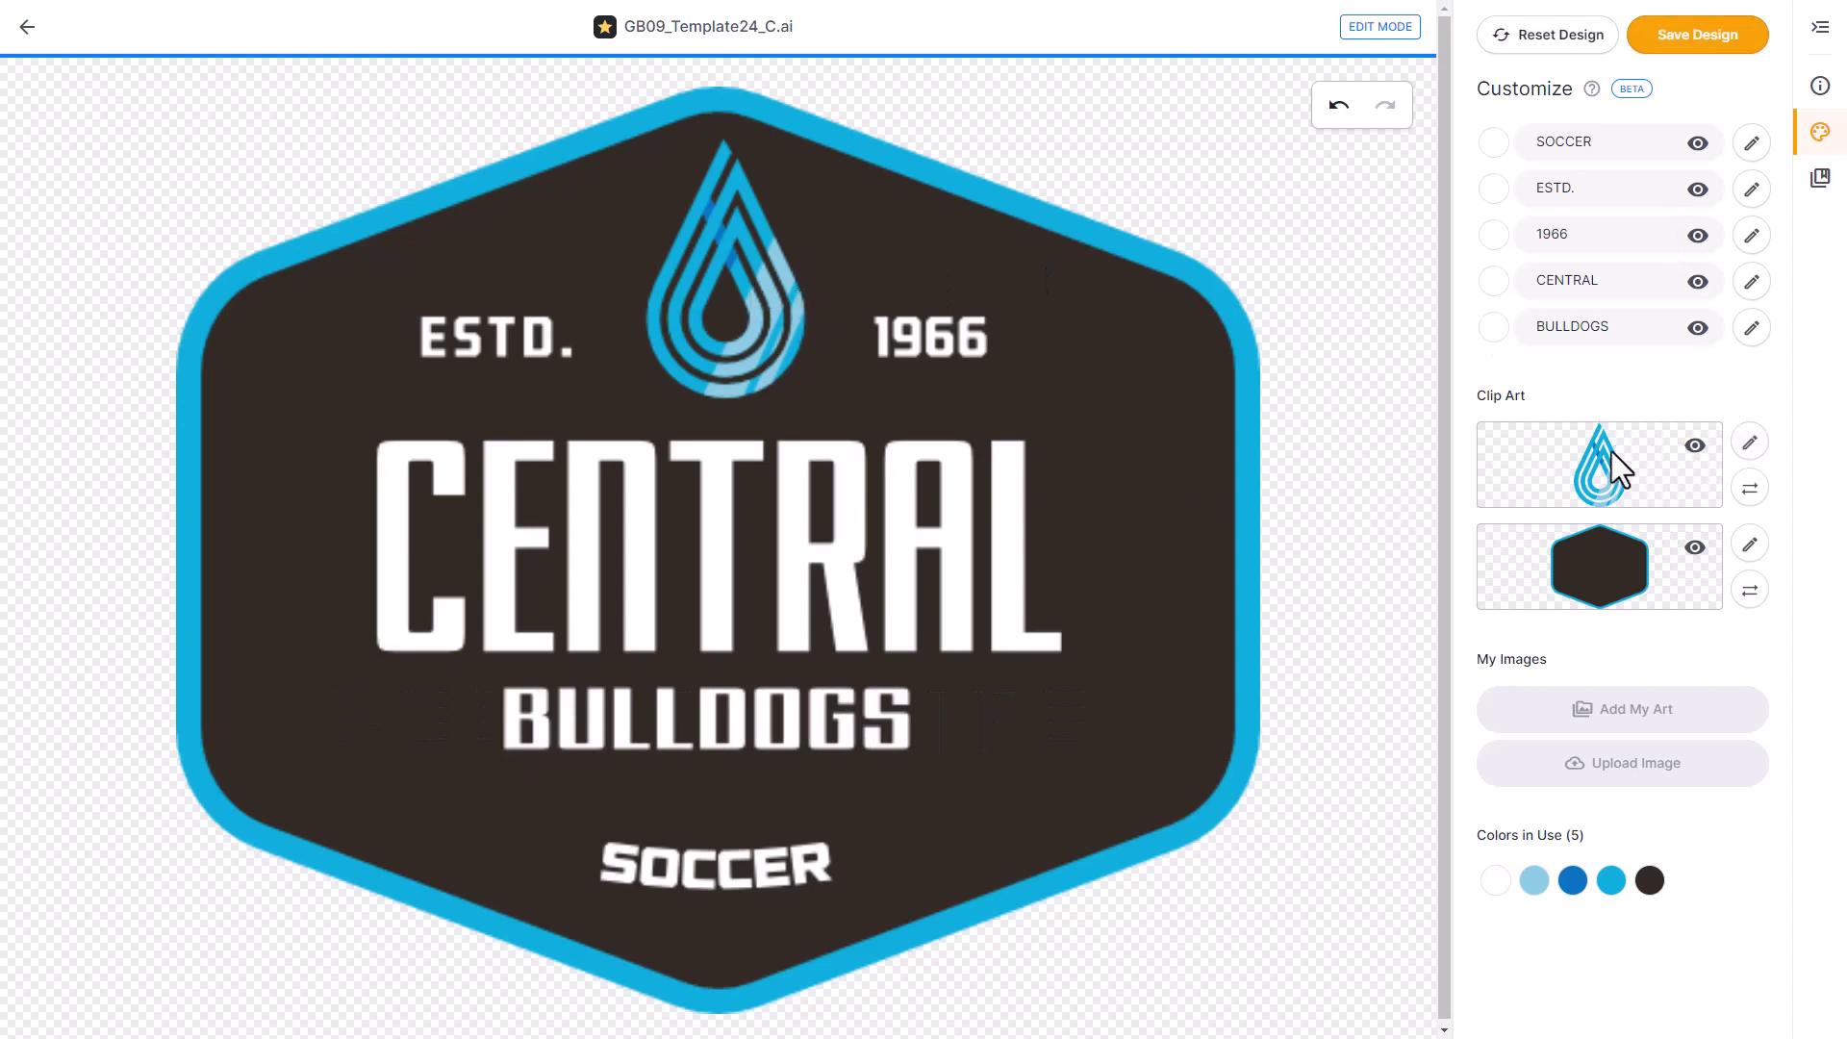
- Replace the water drop clip art with the black-and-white snarling bulldog head with spiked collar, searching for "bulldog"
left_click(1751, 447)
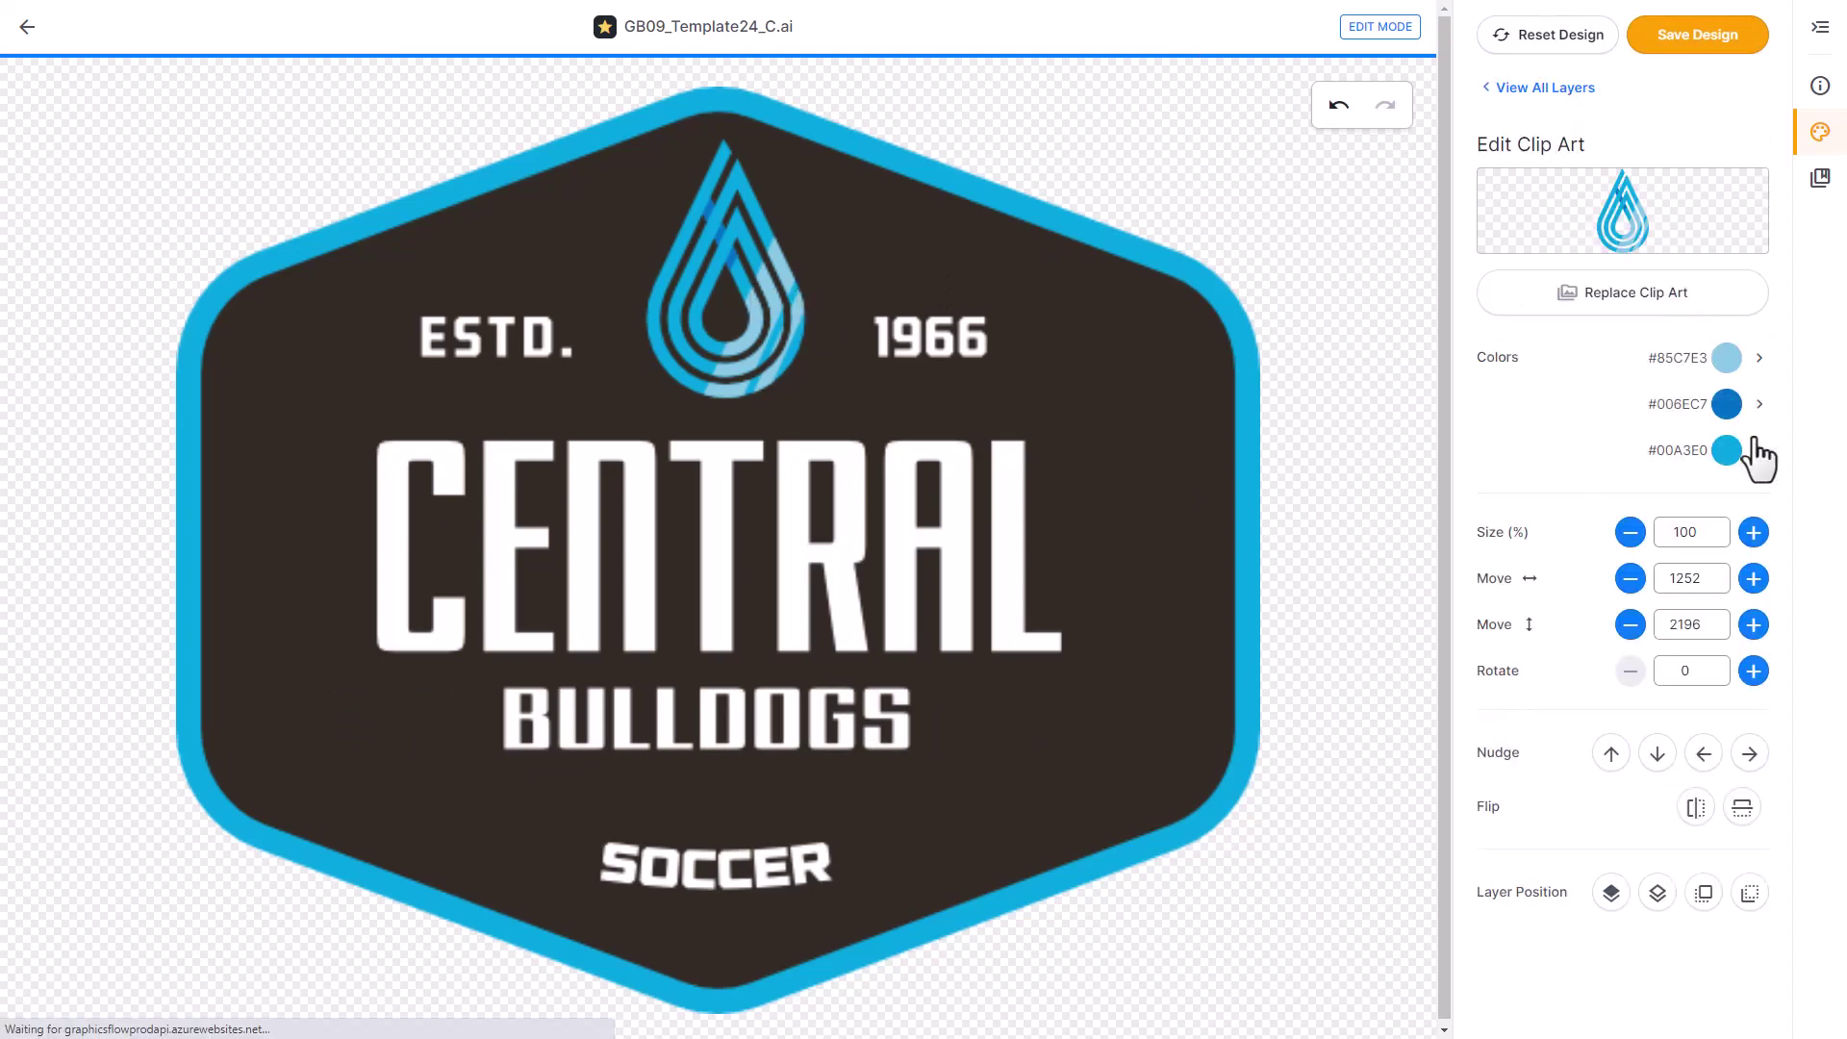
left_click(1642, 300)
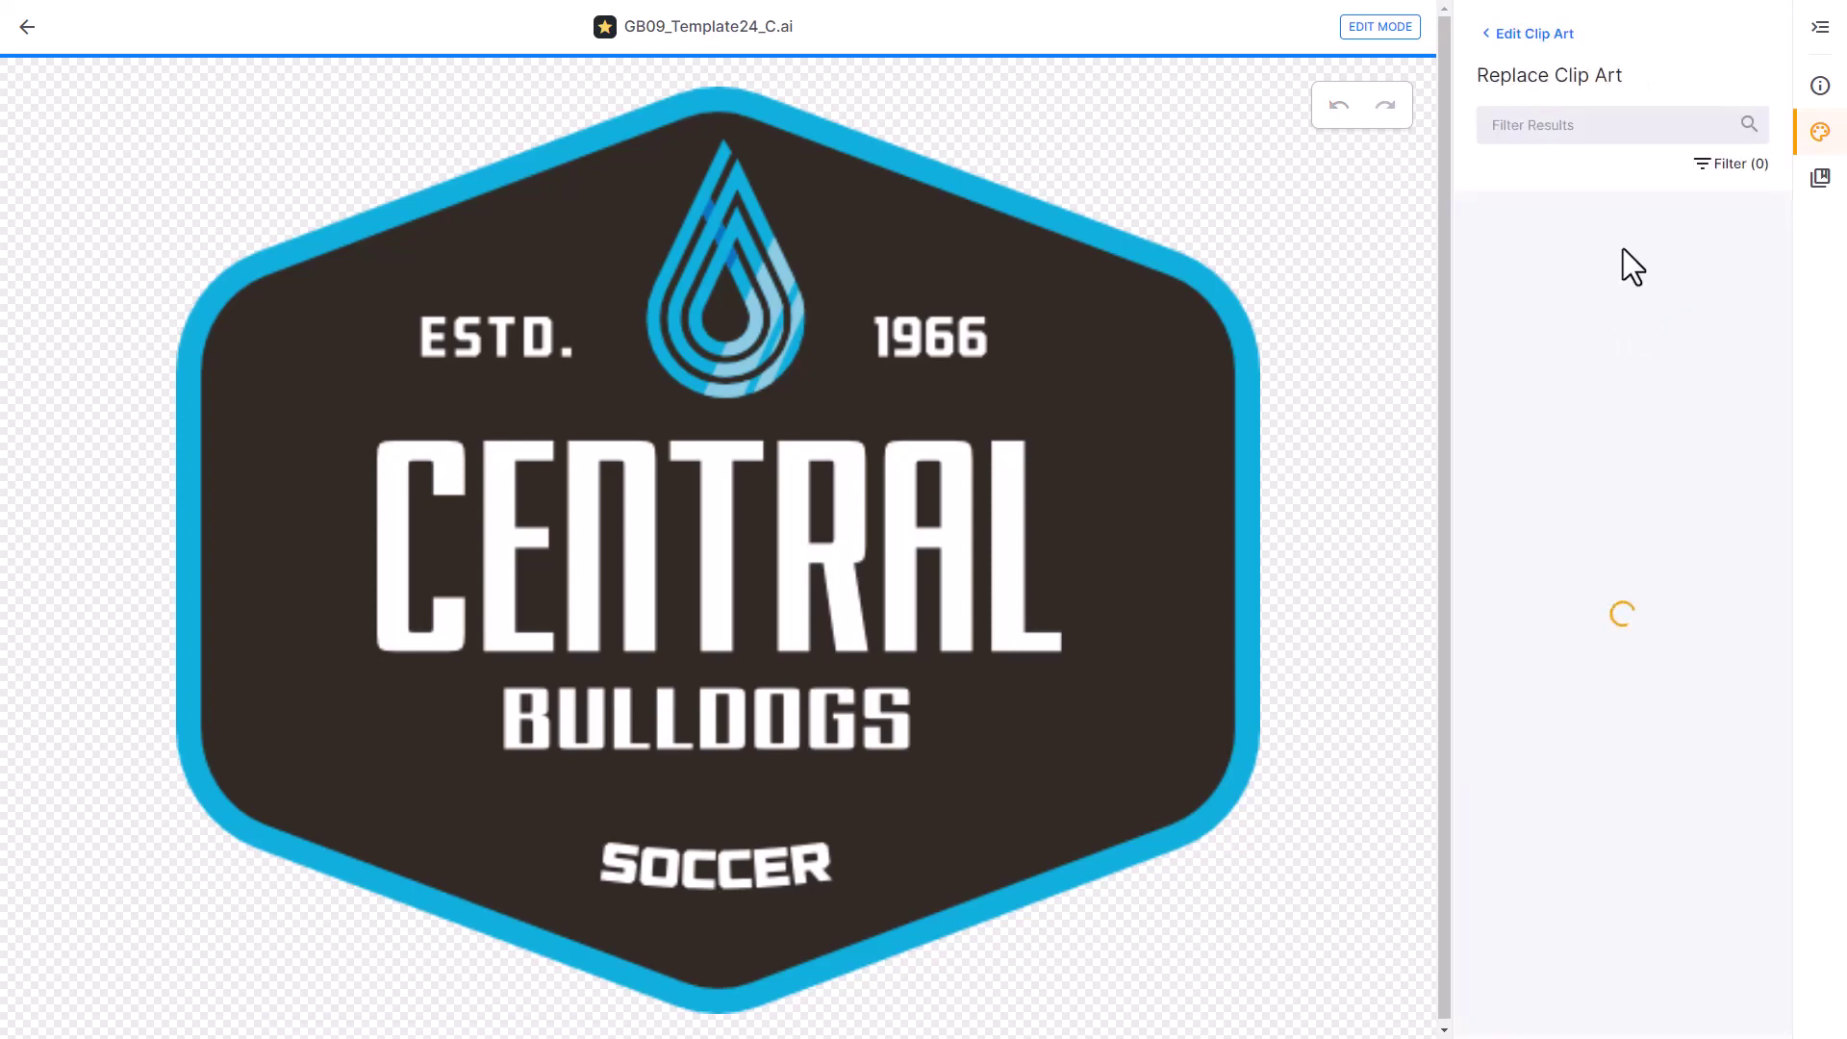
left_click(1535, 125)
type("bulldog")
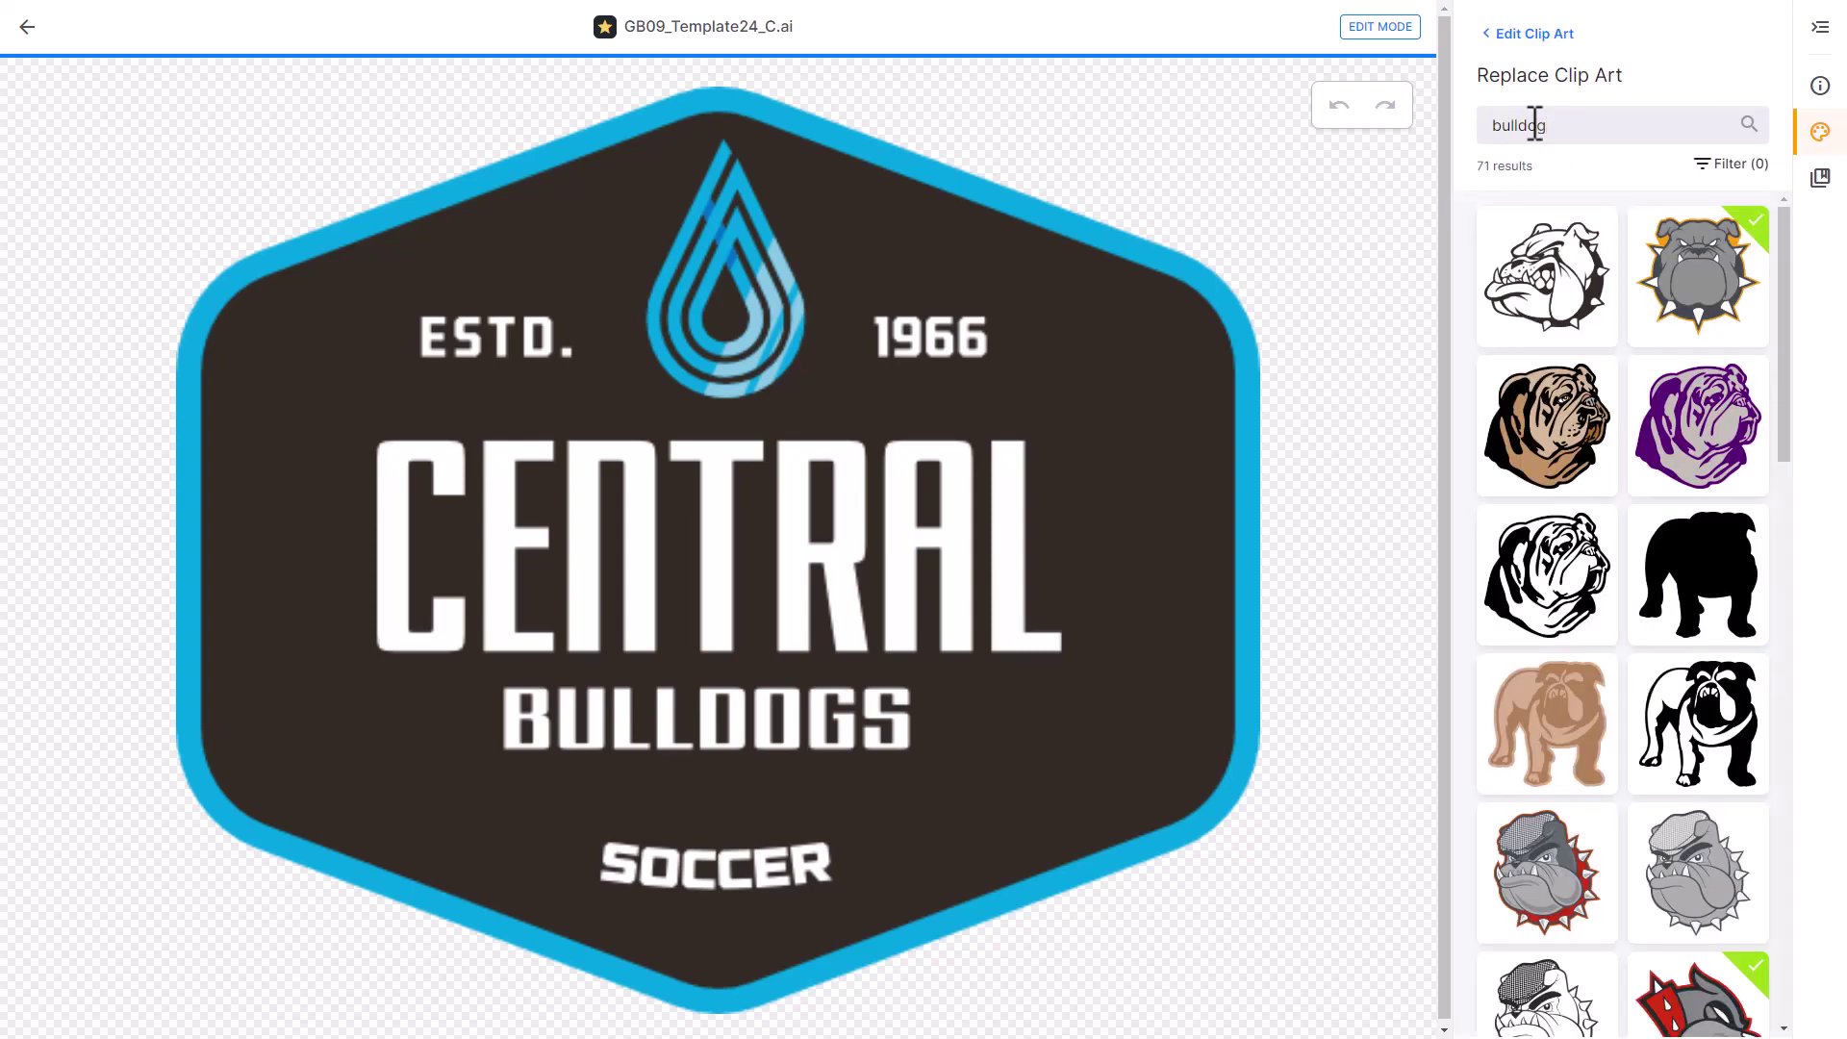
left_click(1563, 281)
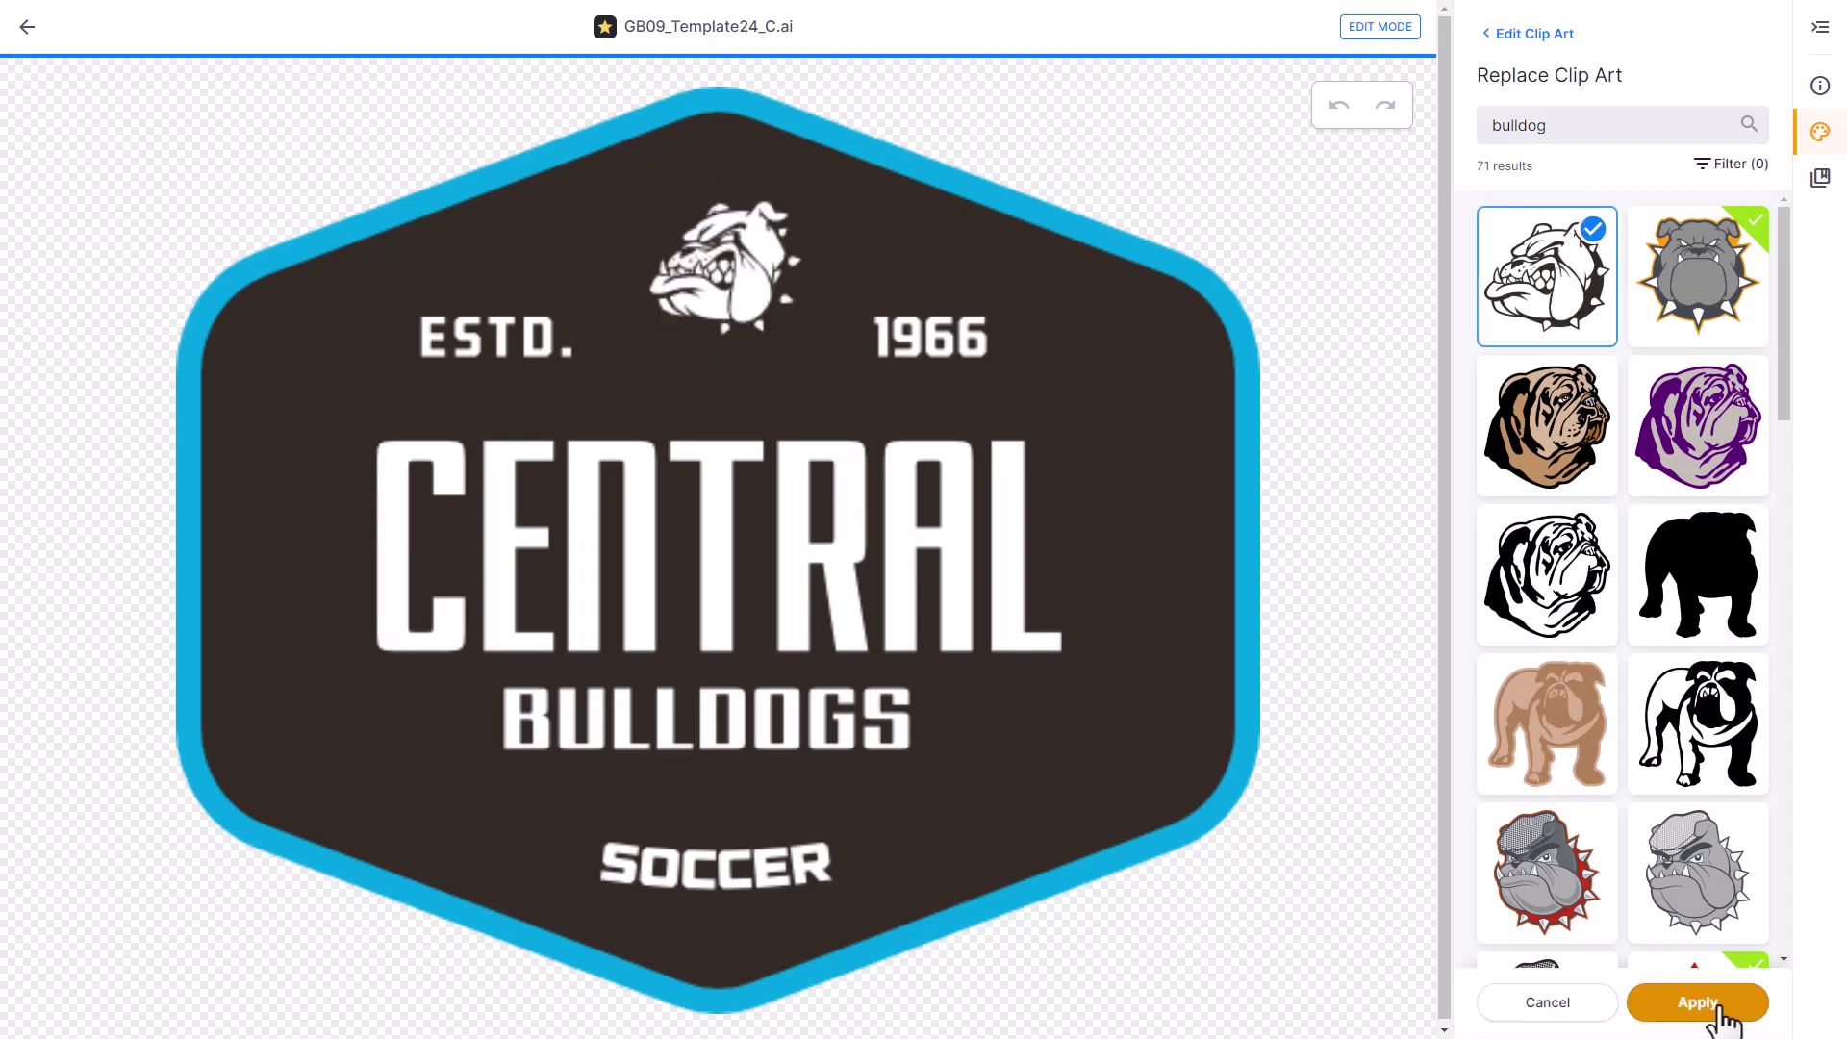
left_click(1698, 1003)
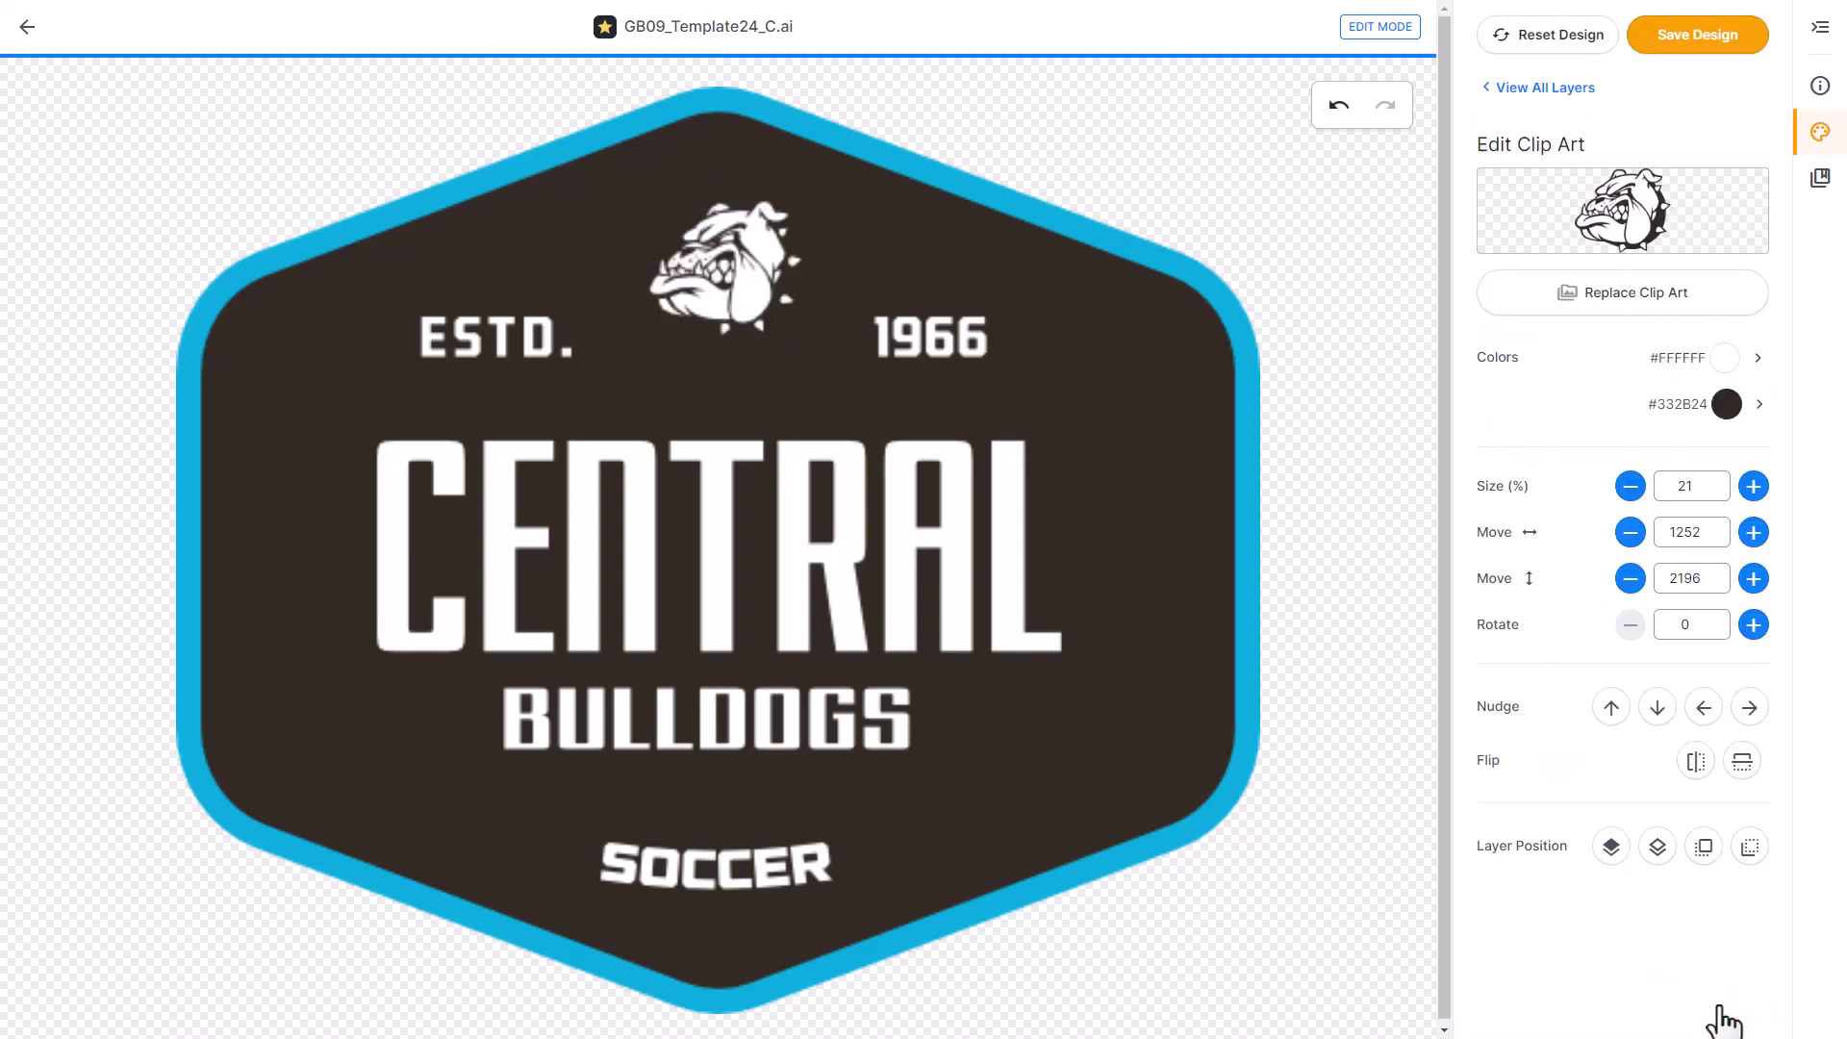
- Match the bulldog's colors to the design: blue #00A3E0 for its dark parts and #FEFEFE for its white parts
left_click(1729, 414)
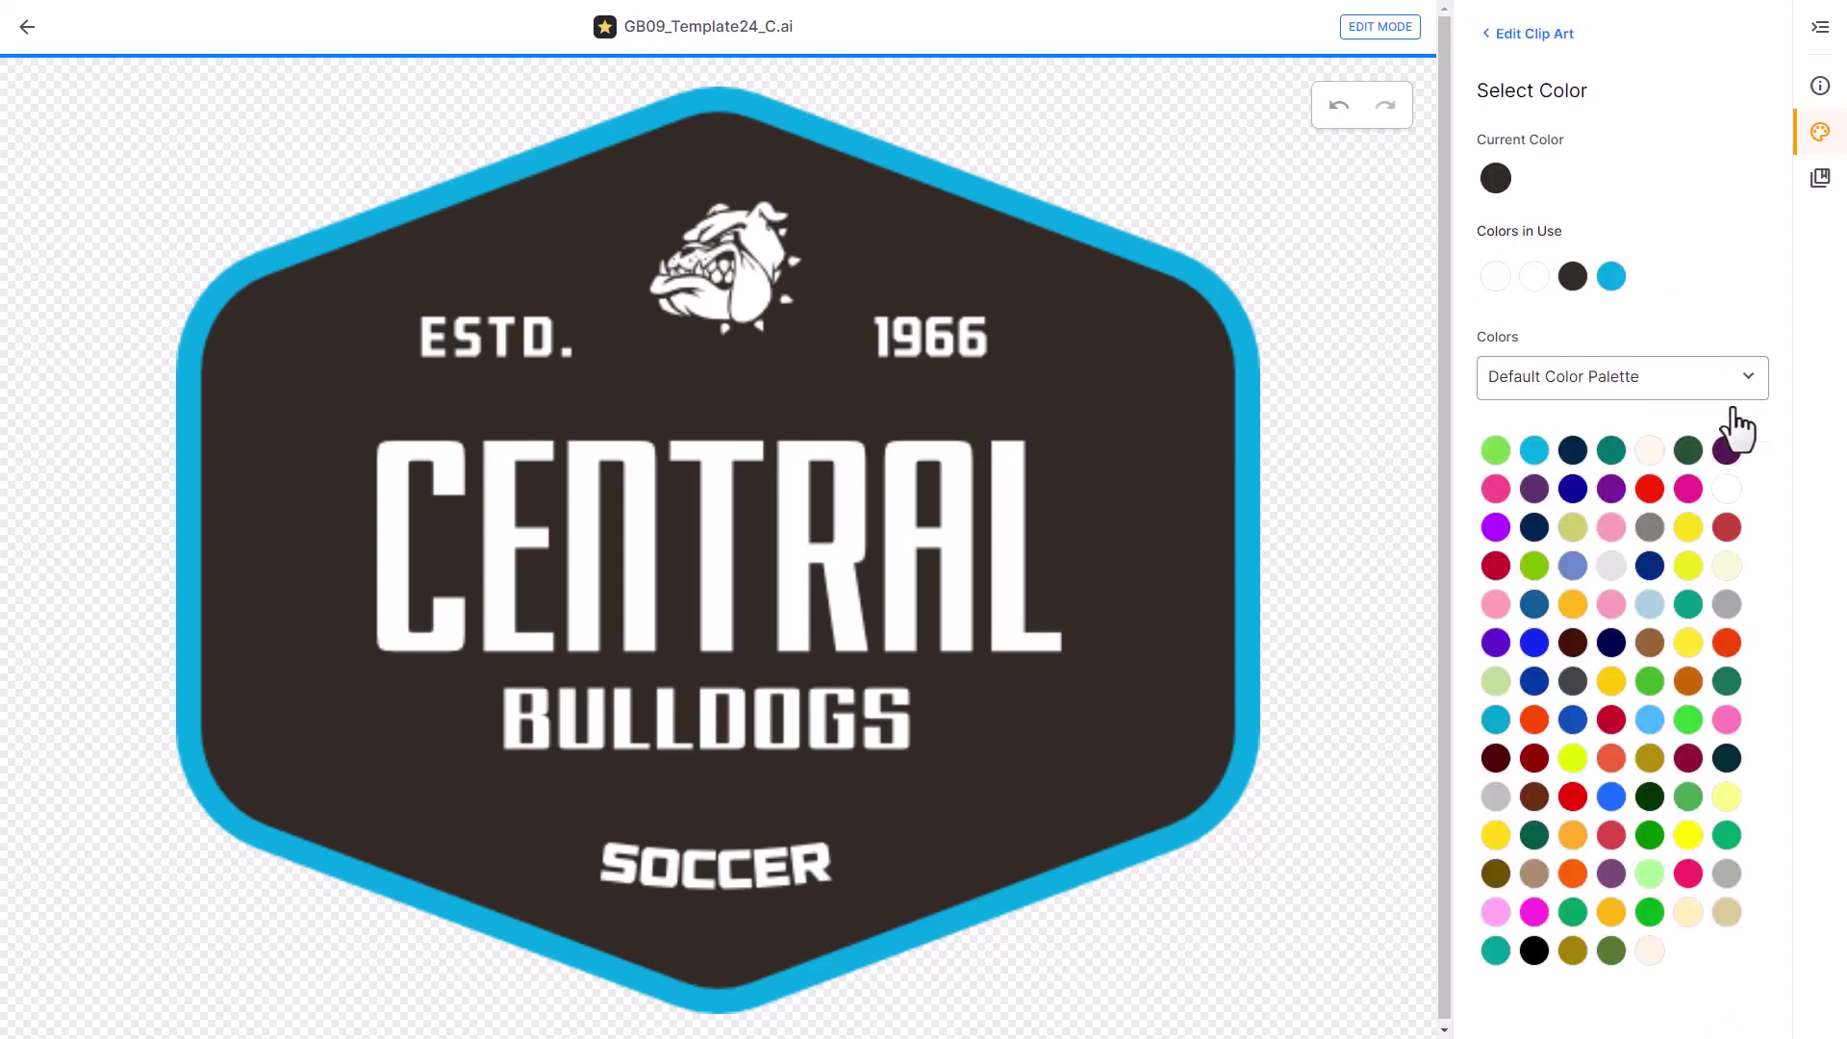
left_click(1613, 287)
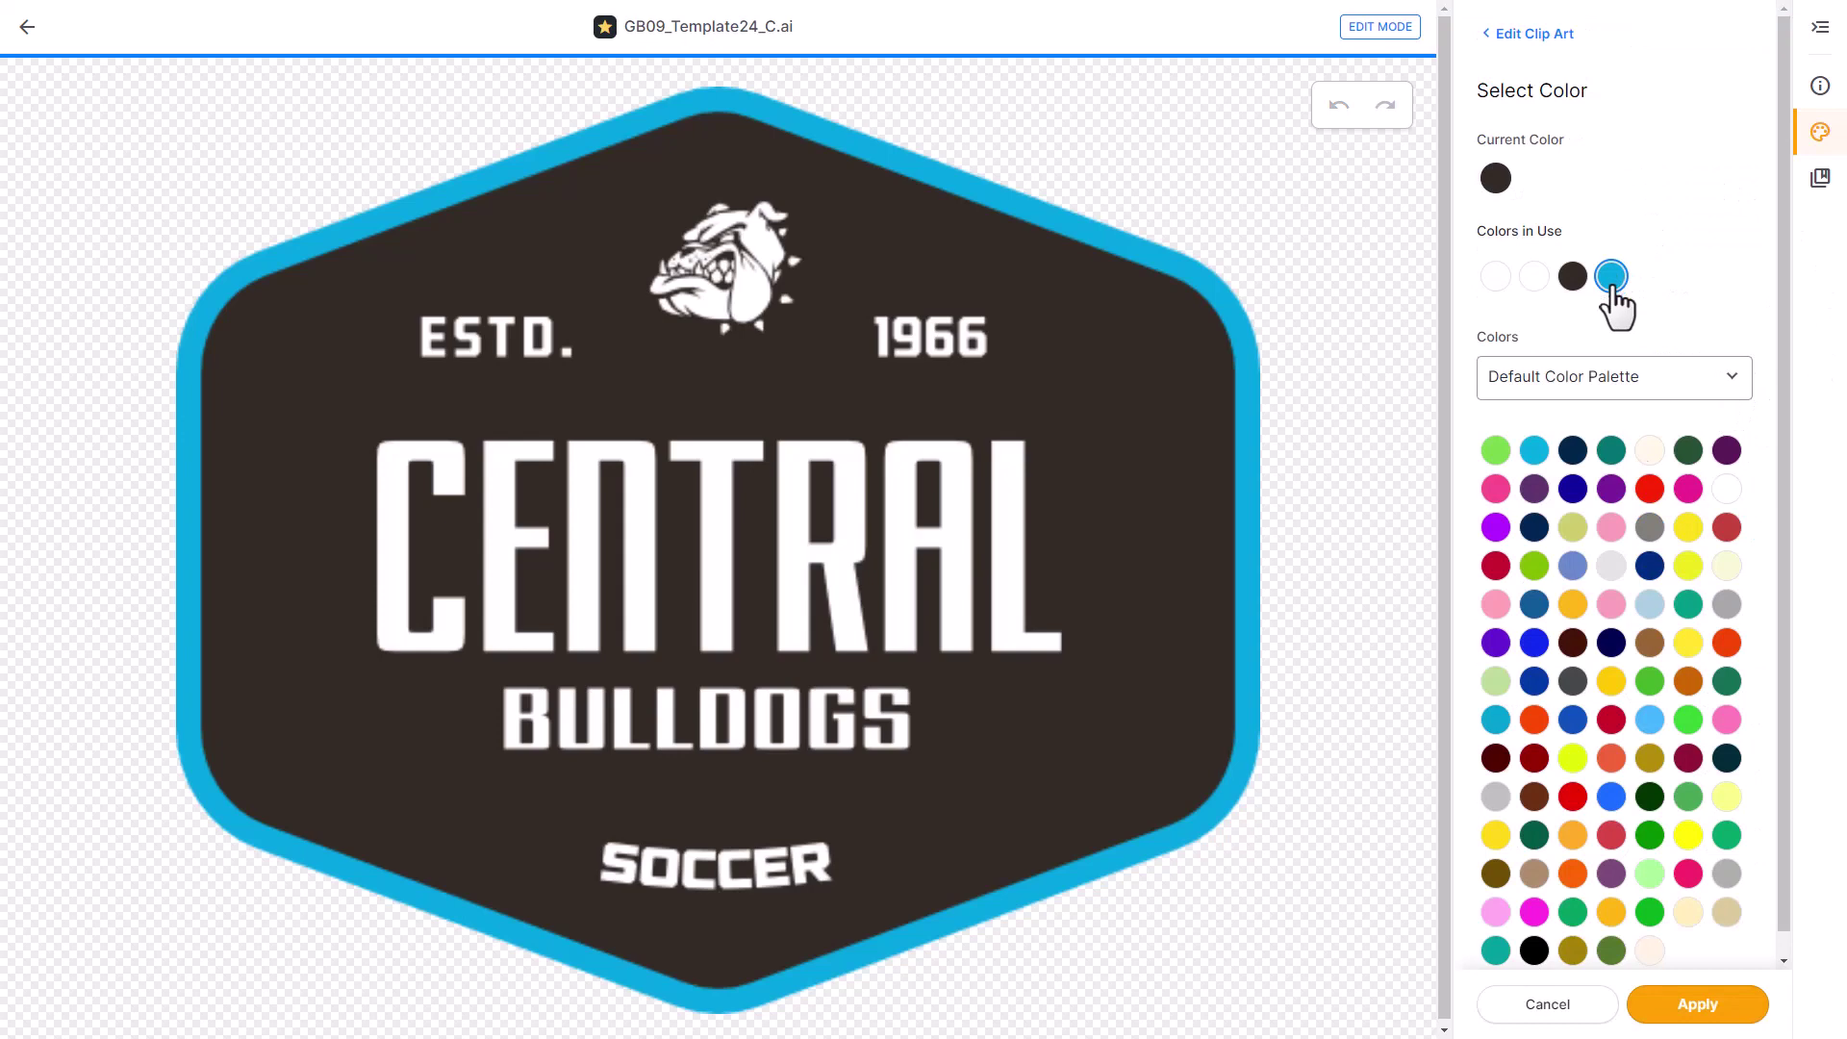
left_click(1696, 1005)
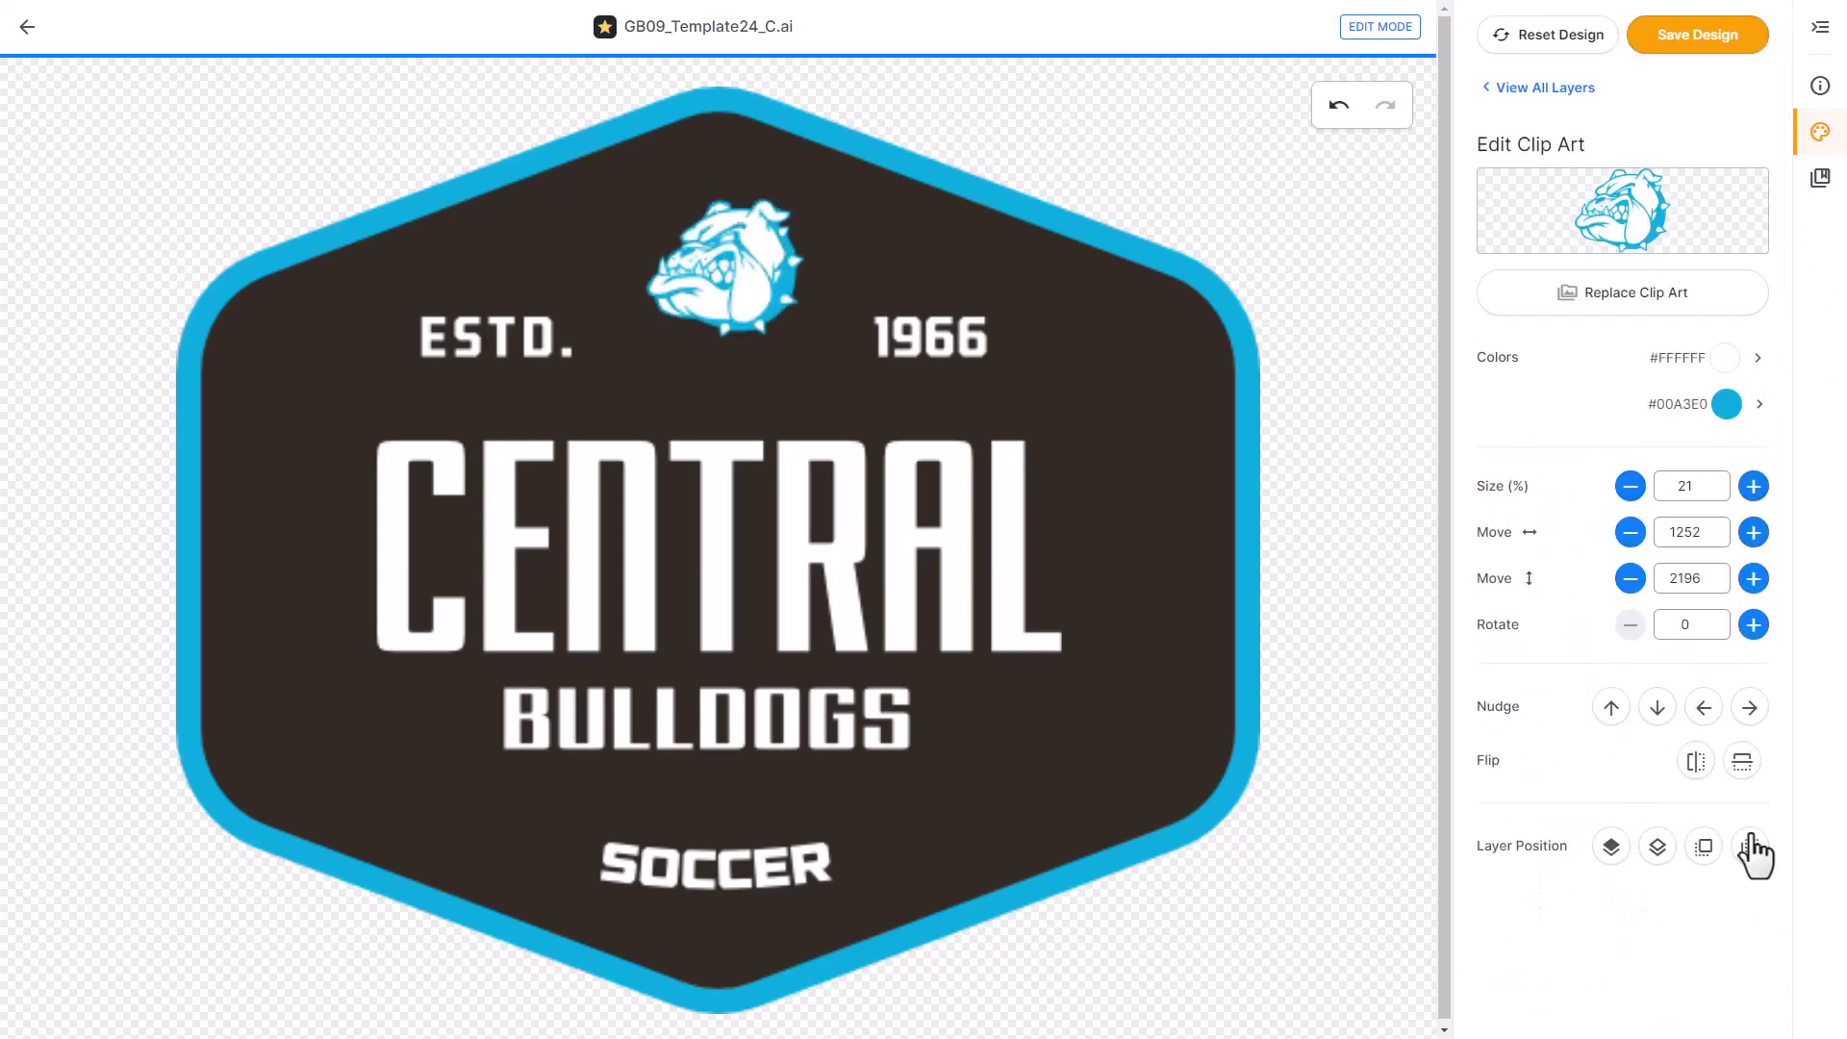
left_click(1728, 361)
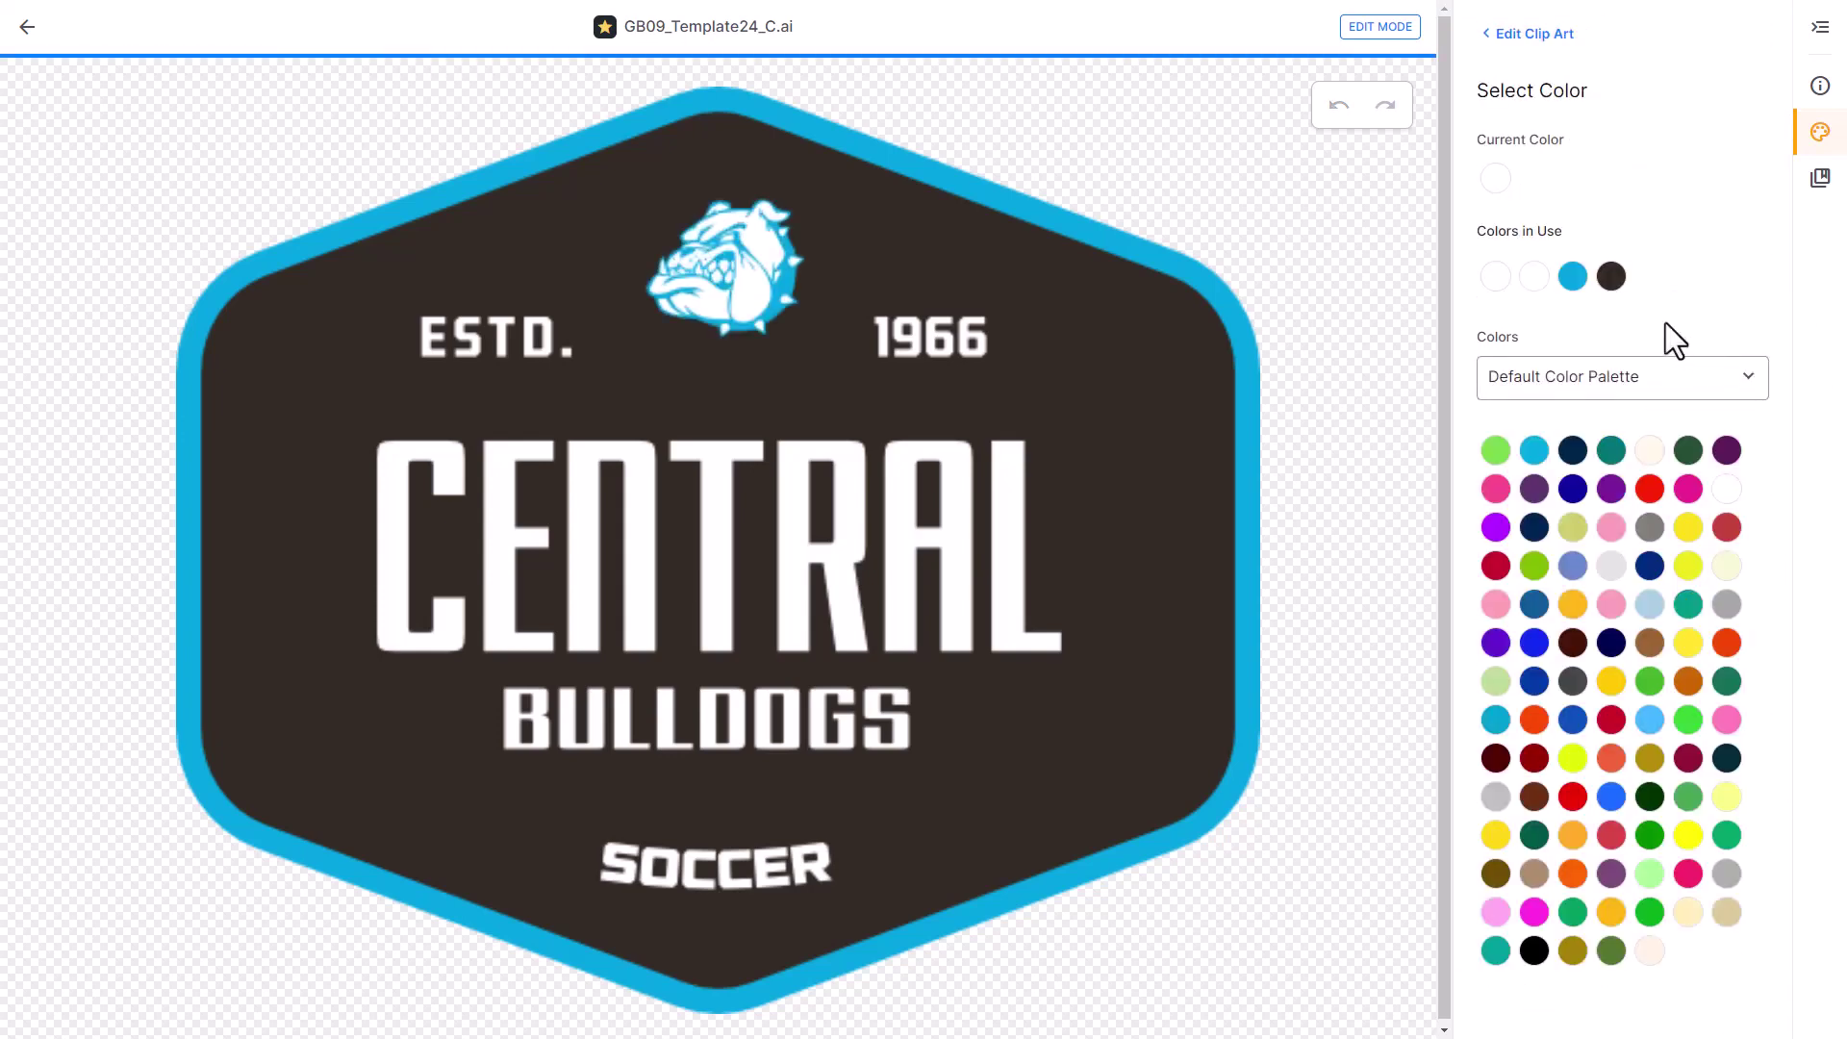
left_click(1498, 281)
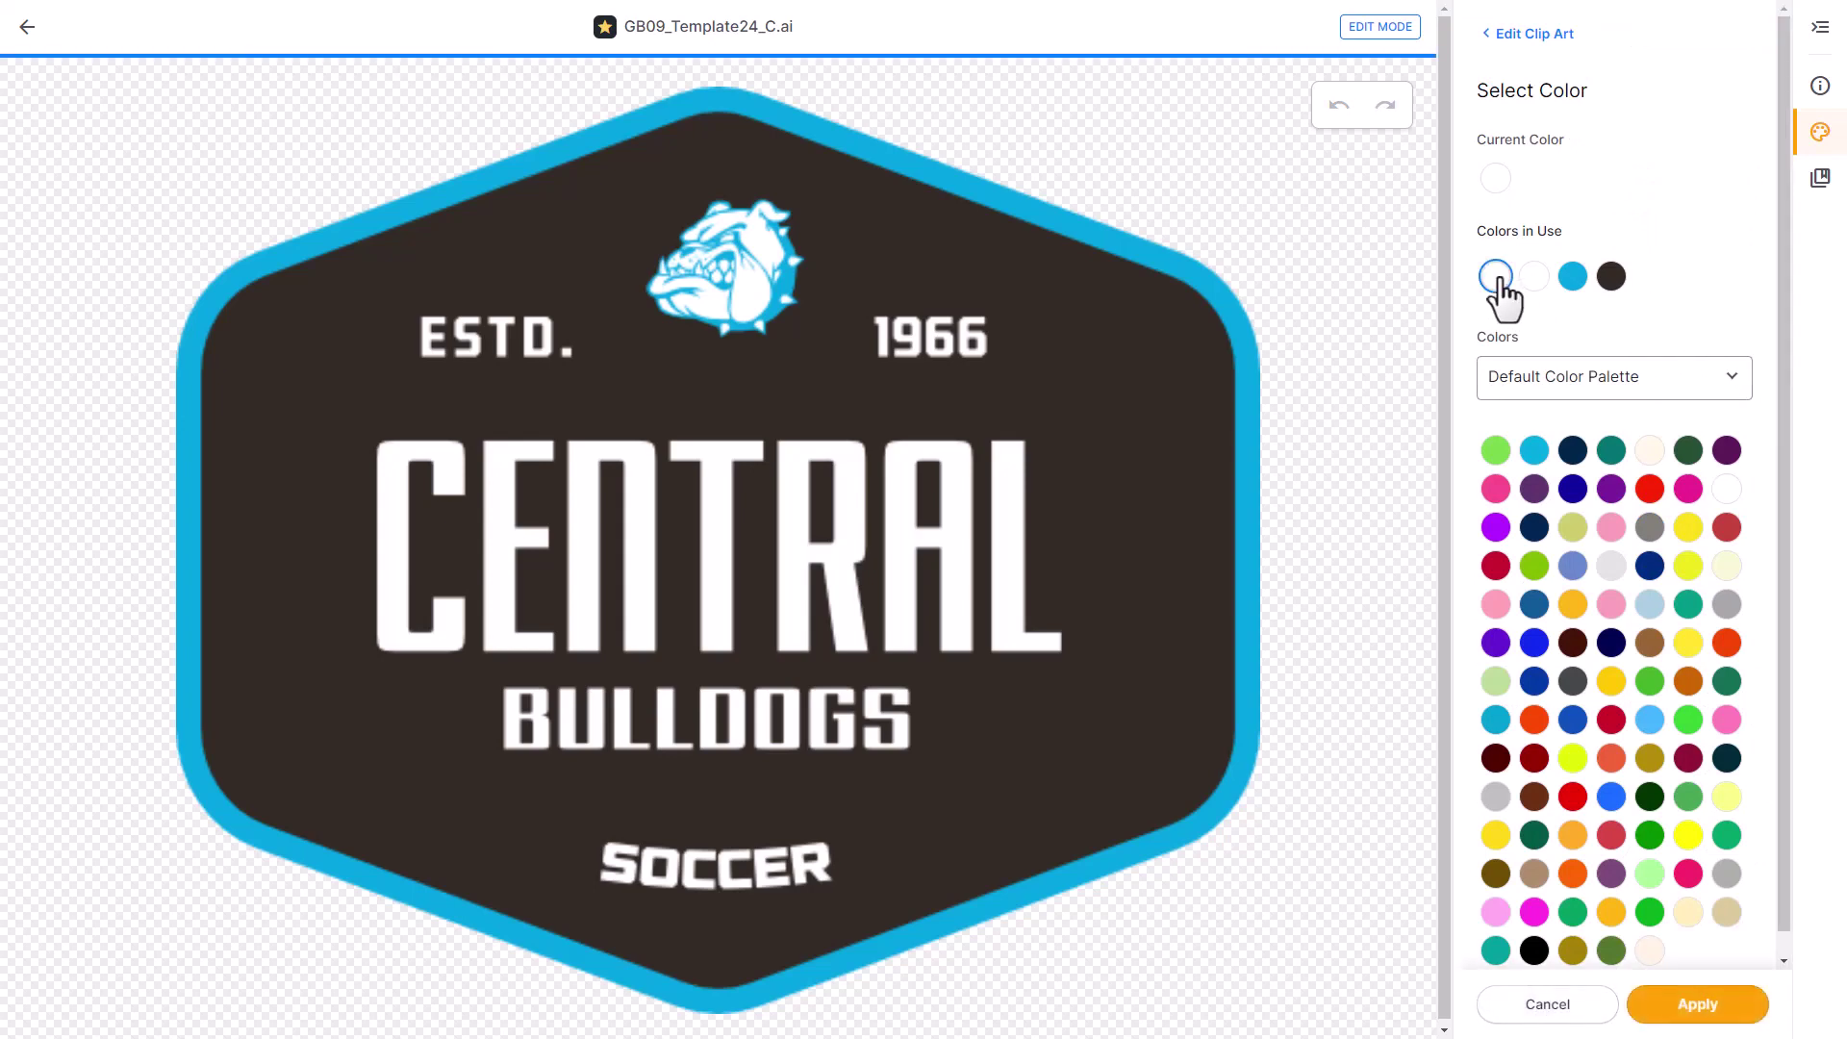
left_click(1698, 1005)
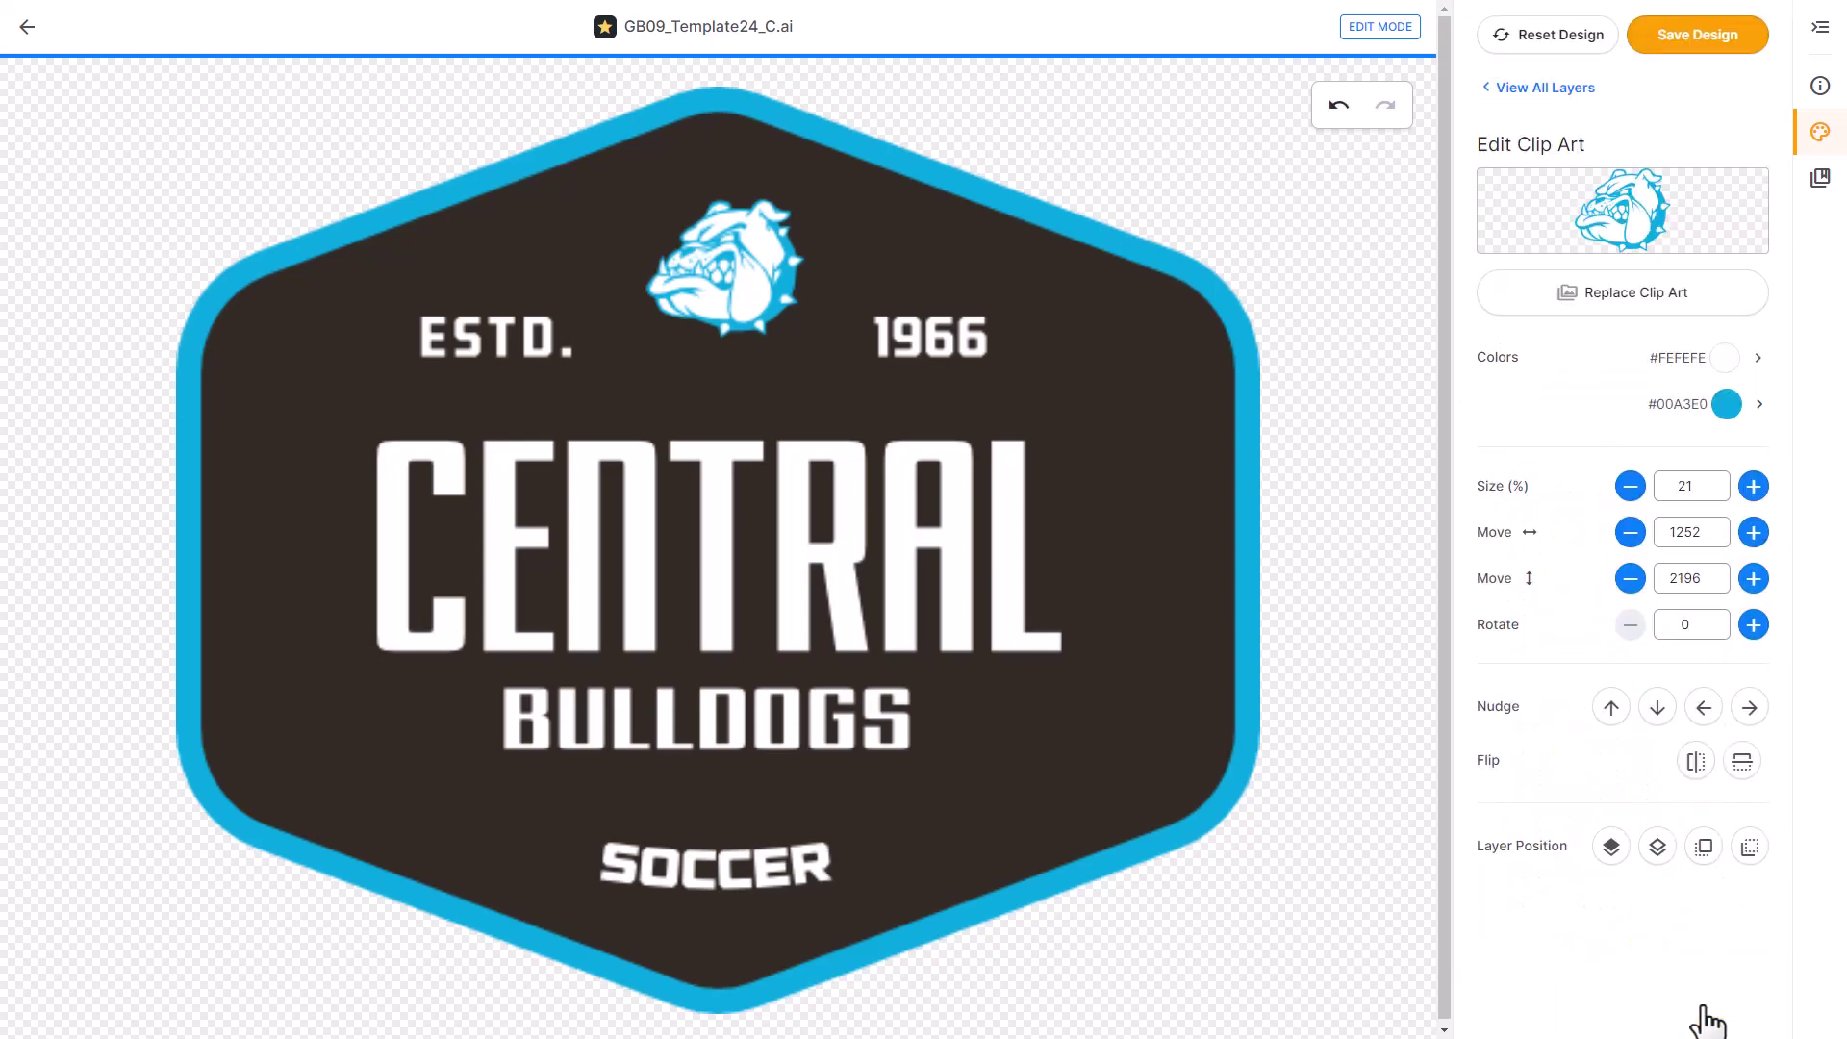
left_click(1543, 89)
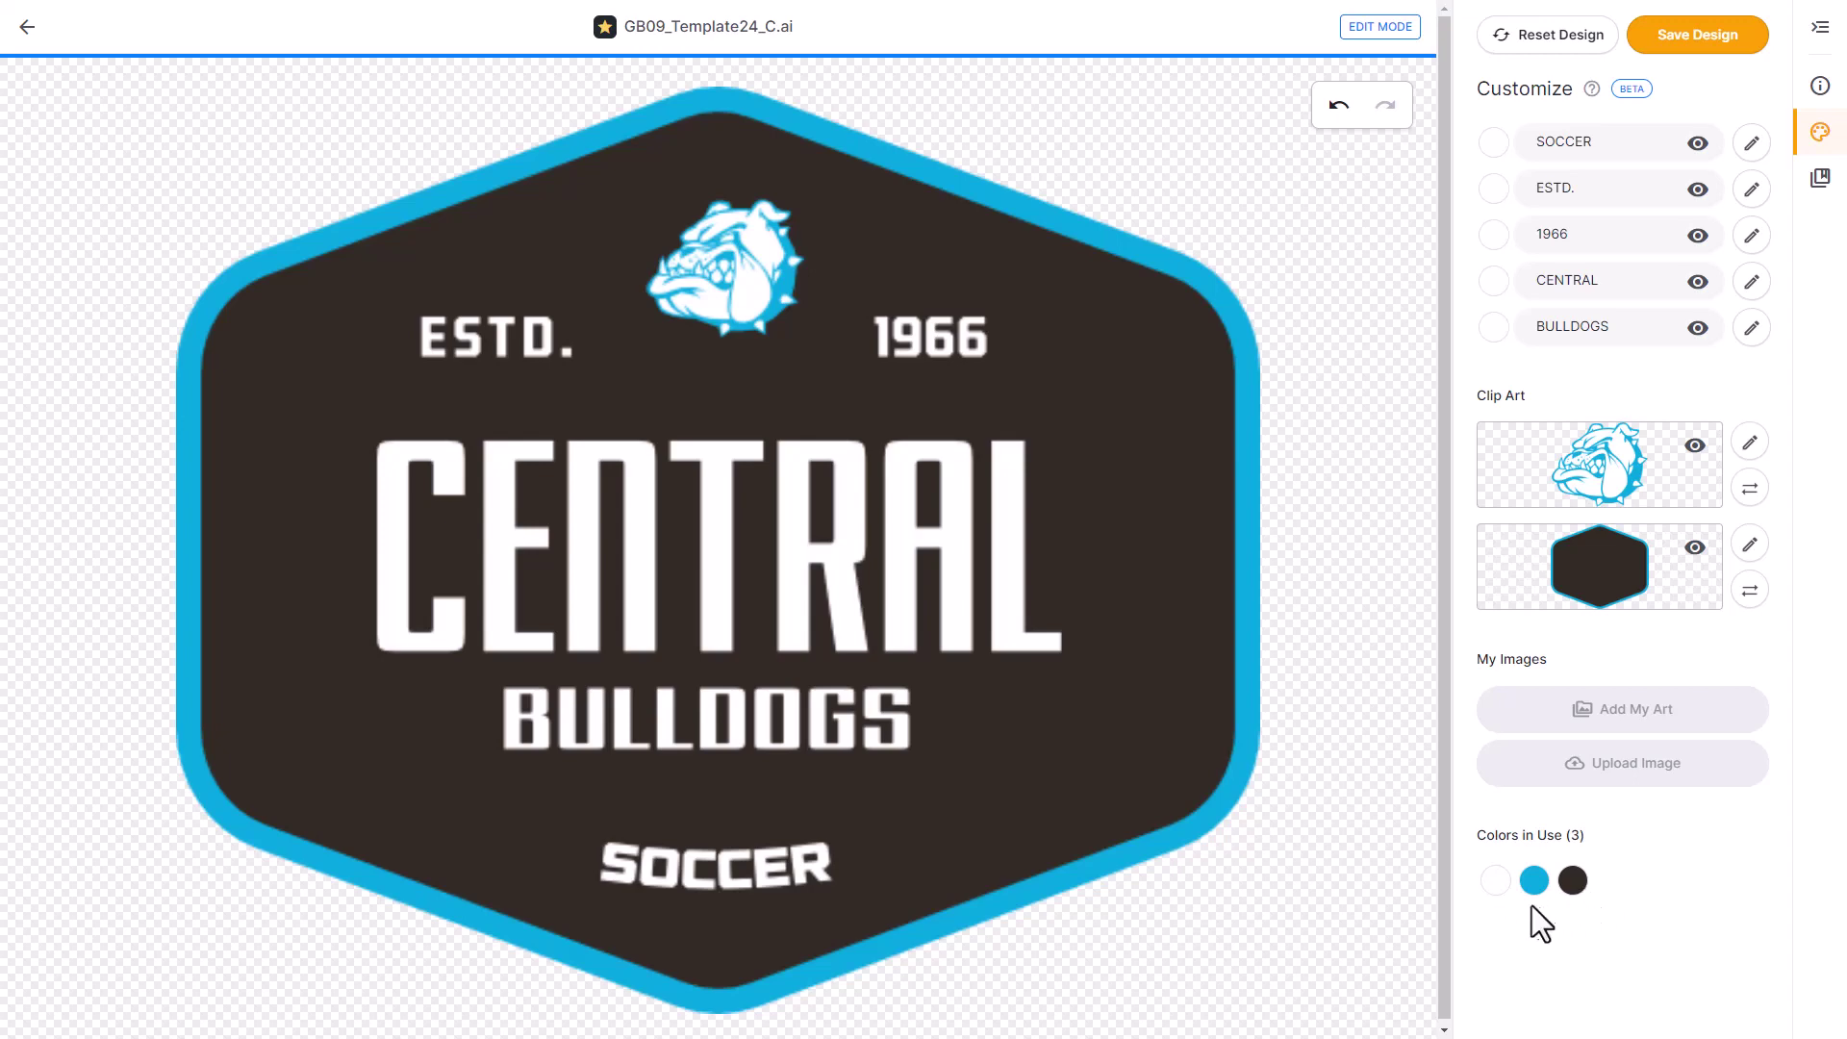
- Recolor the design's white elements crimson red and its light blue elements navy throughout, using the Default Color Palette
left_click(1497, 881)
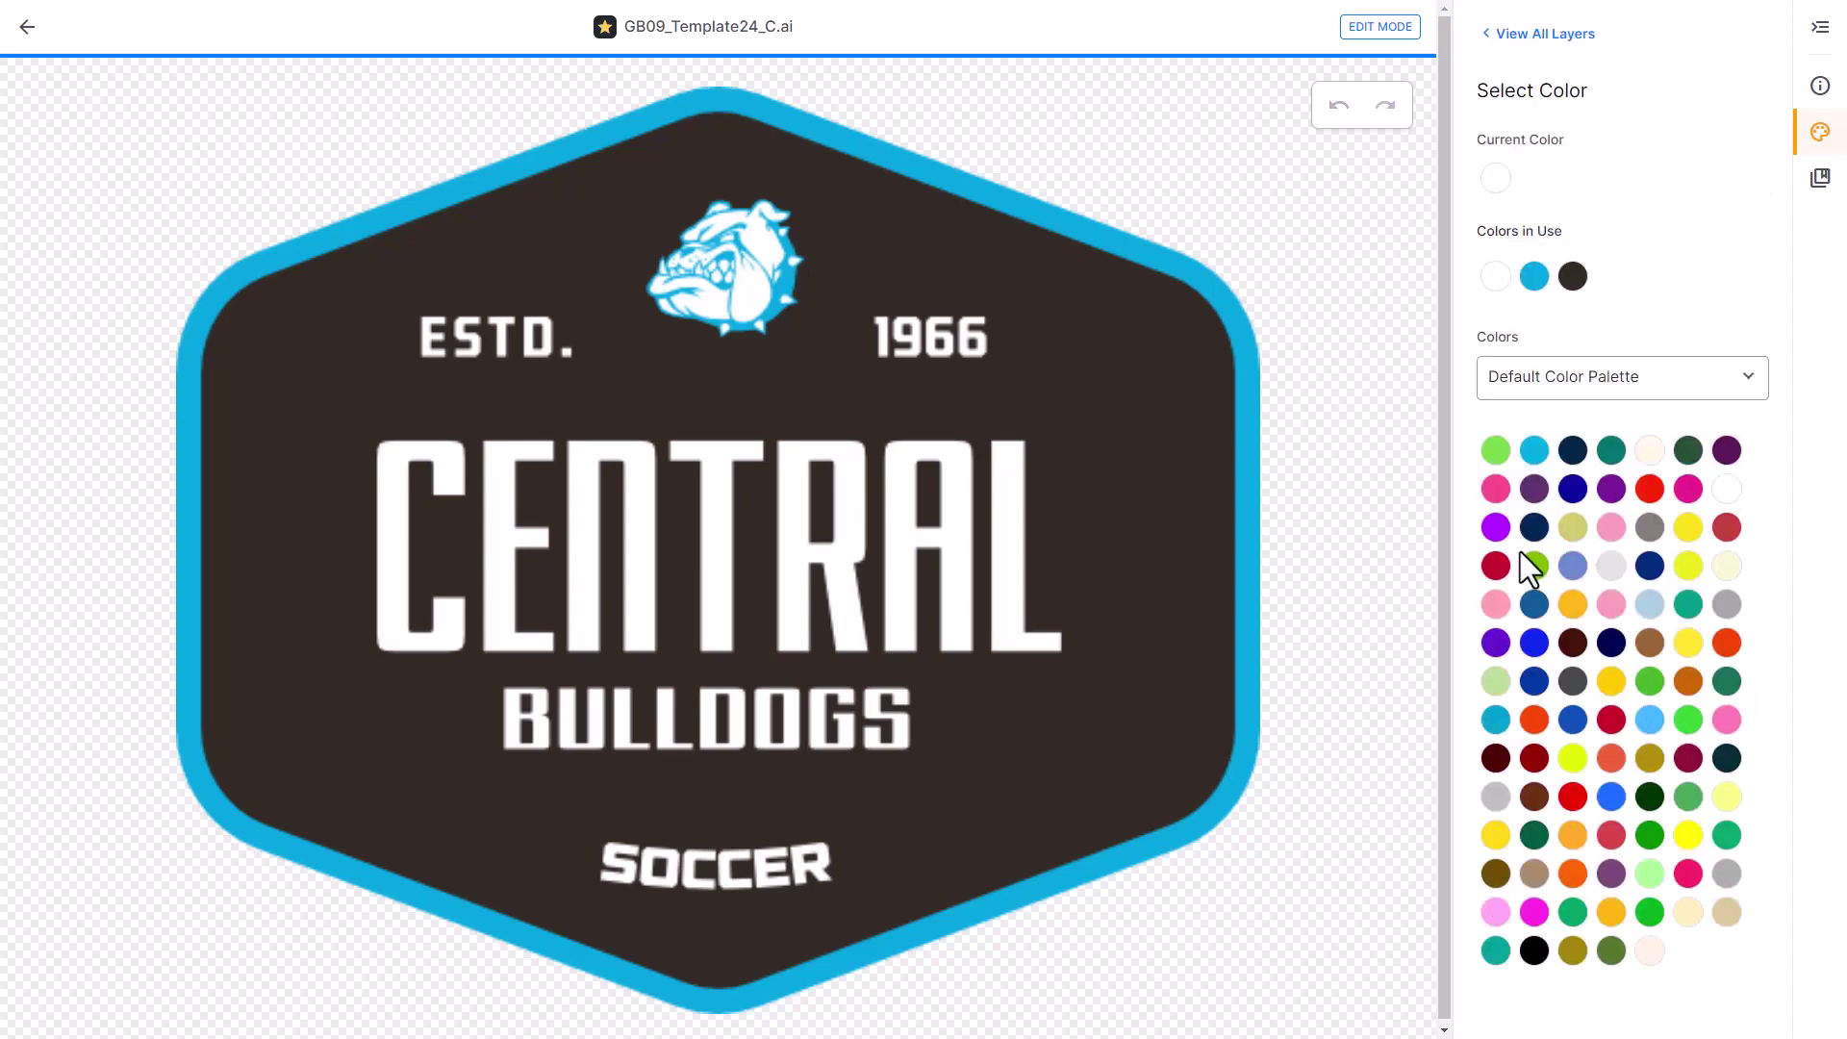
left_click(1496, 570)
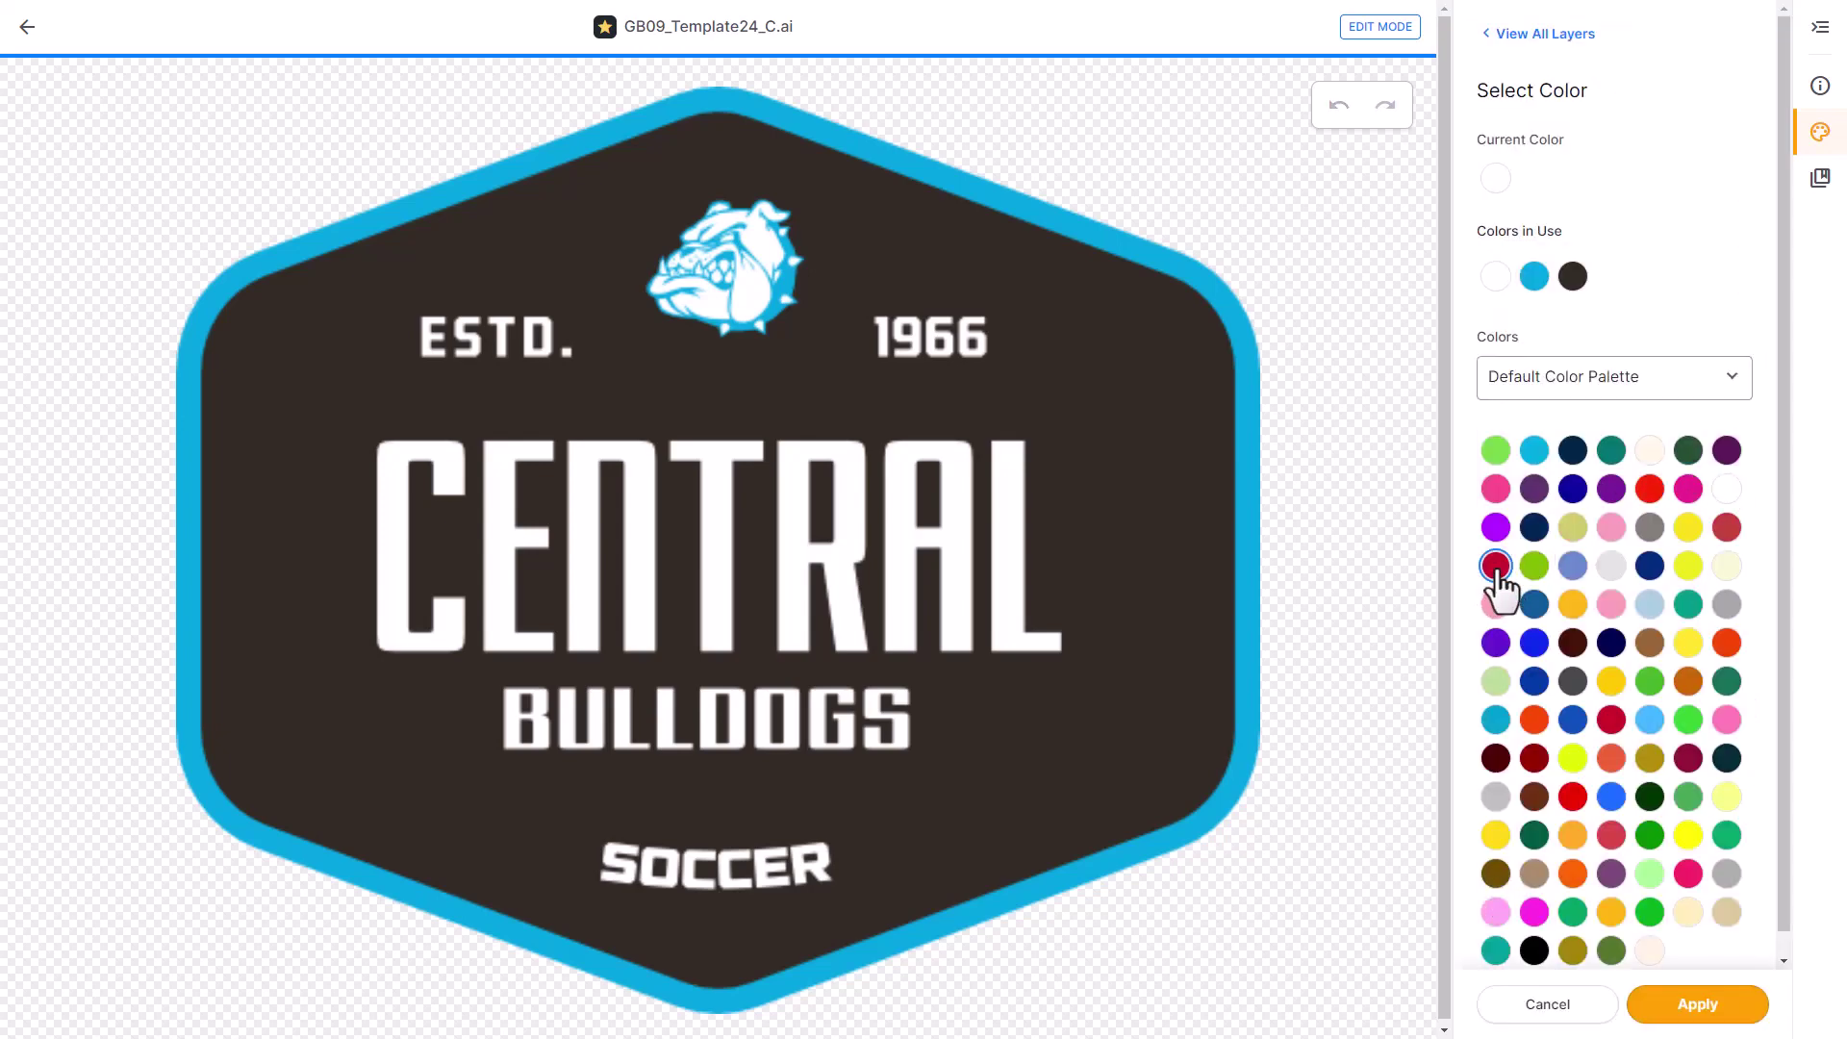
left_click(1696, 1006)
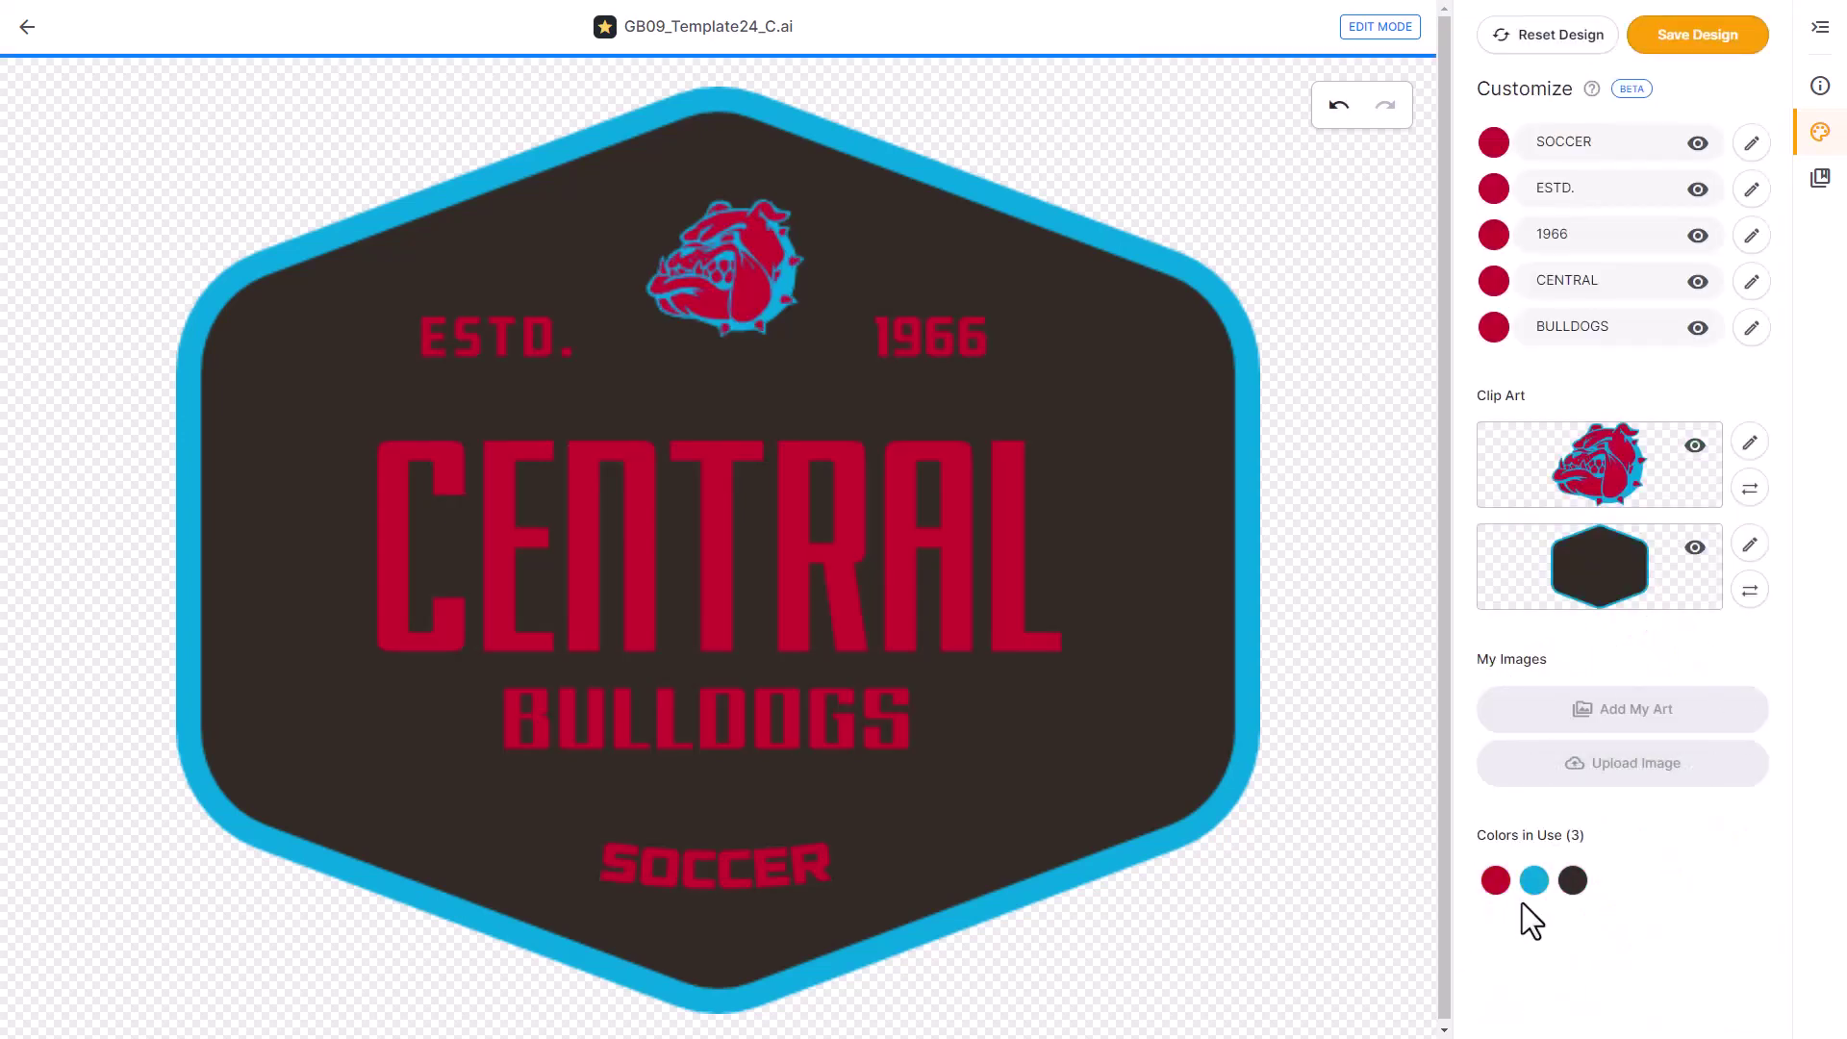
left_click(1535, 881)
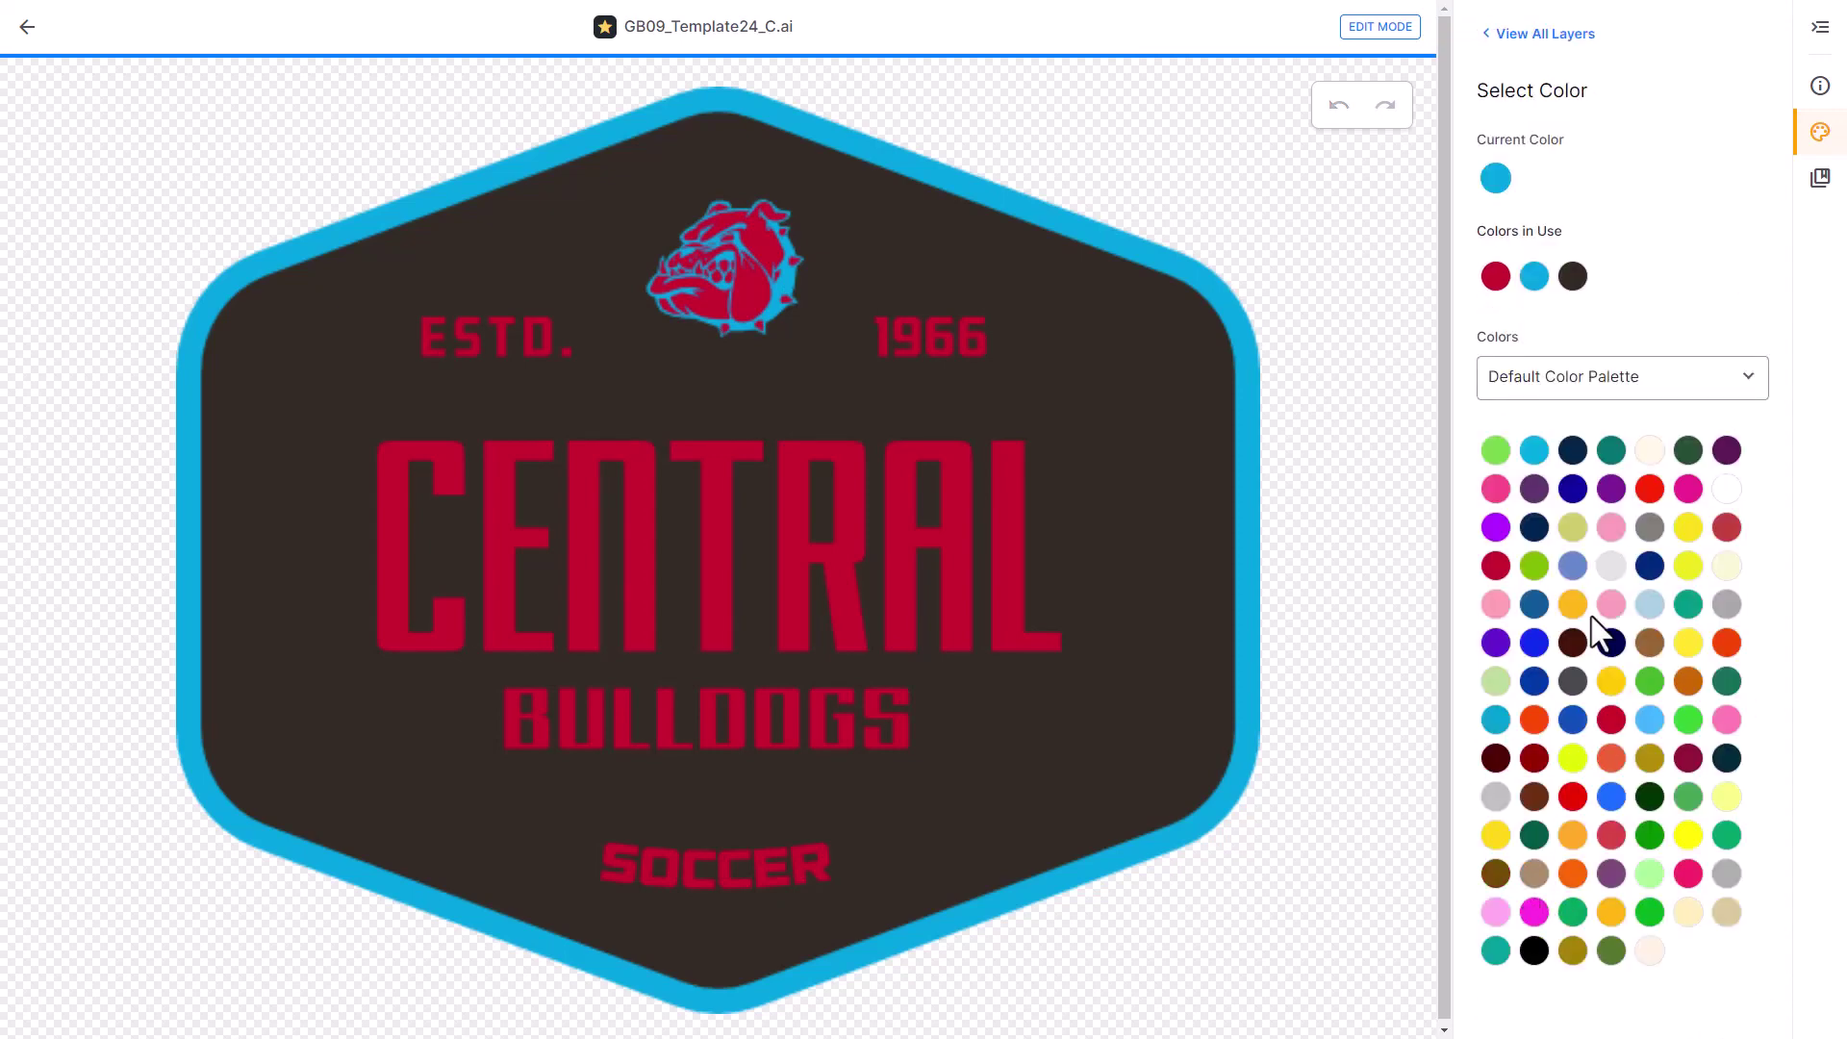
left_click(1534, 527)
left_click(1698, 1004)
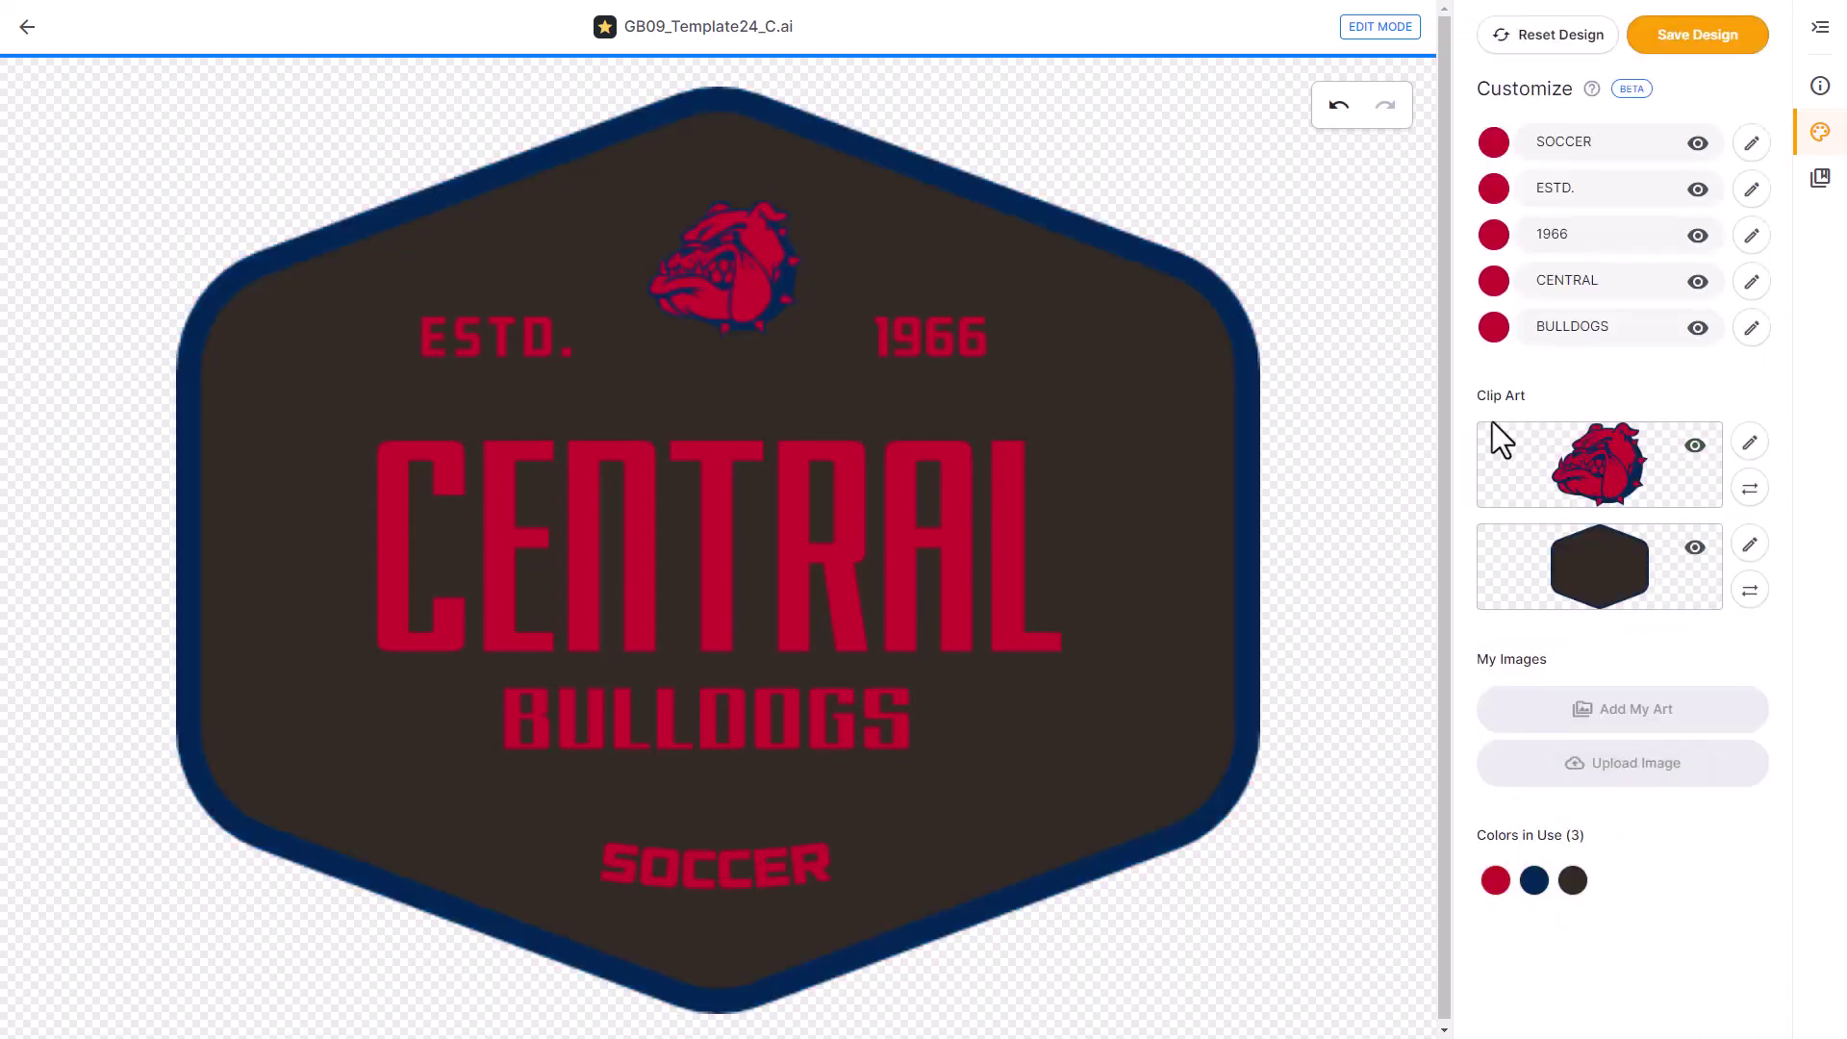
- Change the badge's dark brown background to white from the Default Color Palette
left_click(1573, 880)
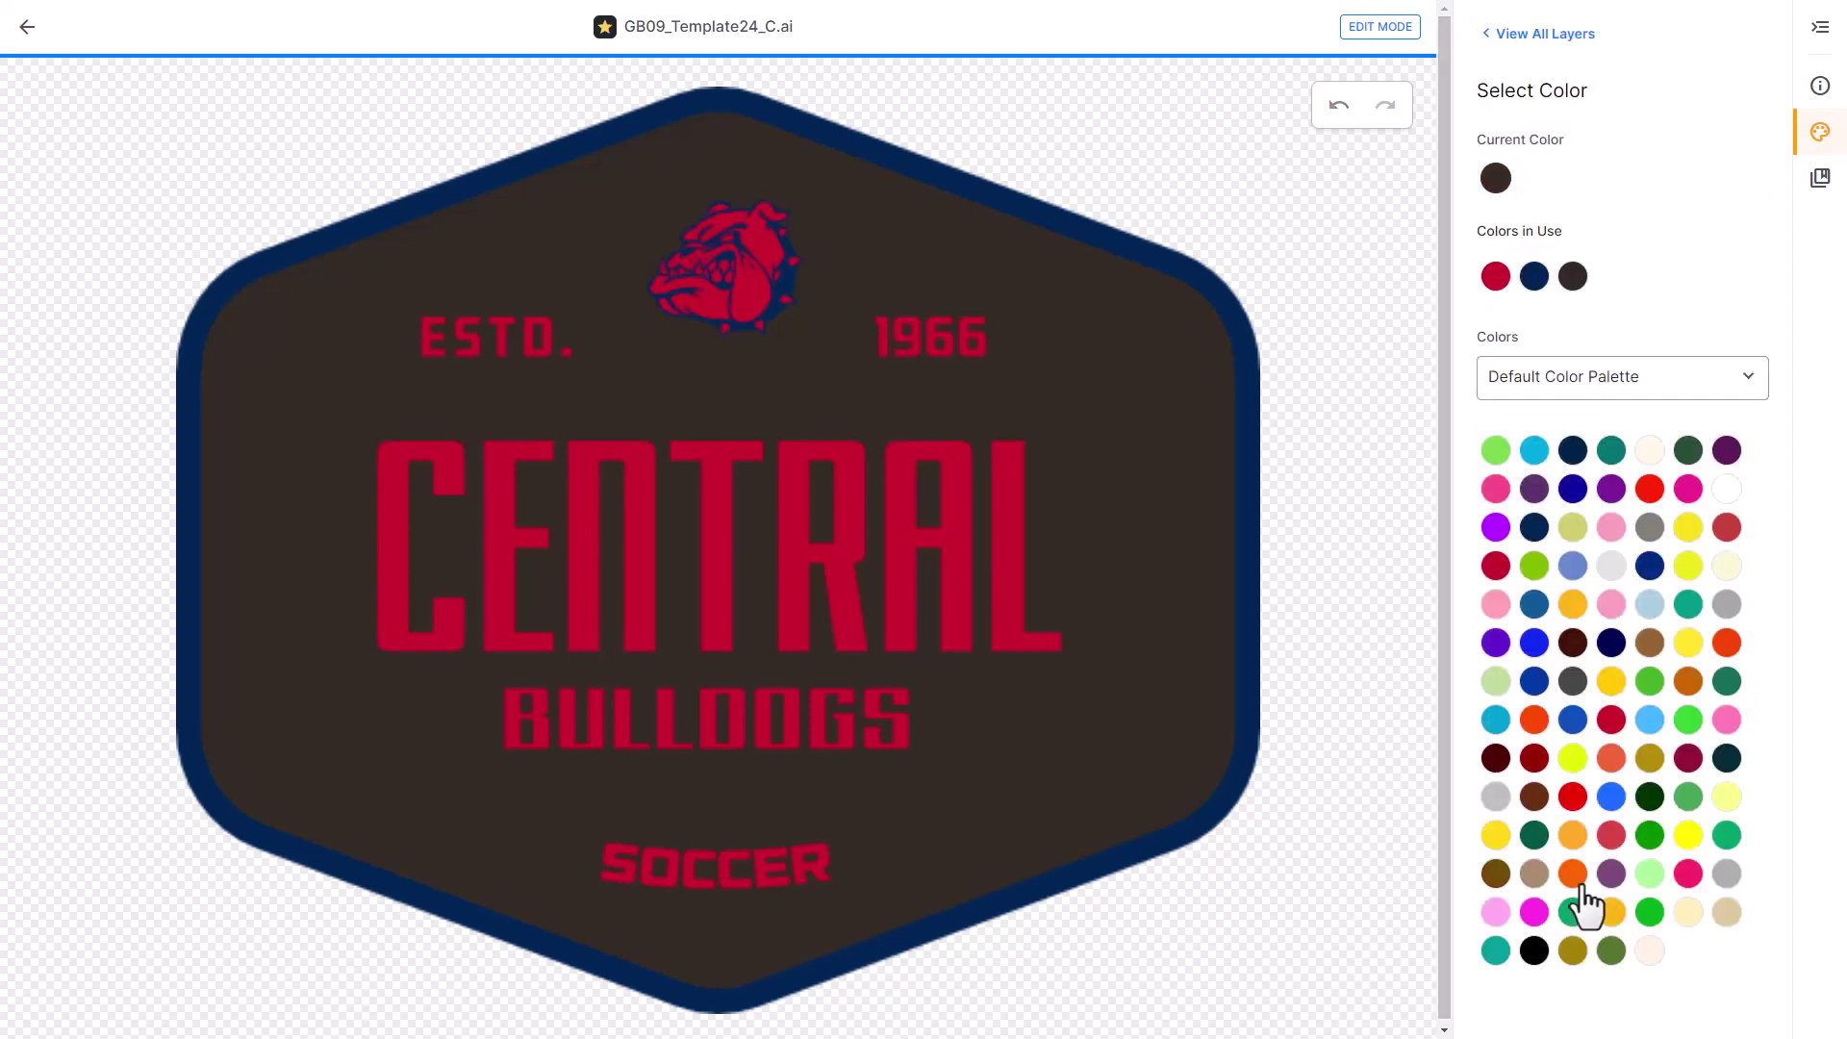
left_click(1727, 488)
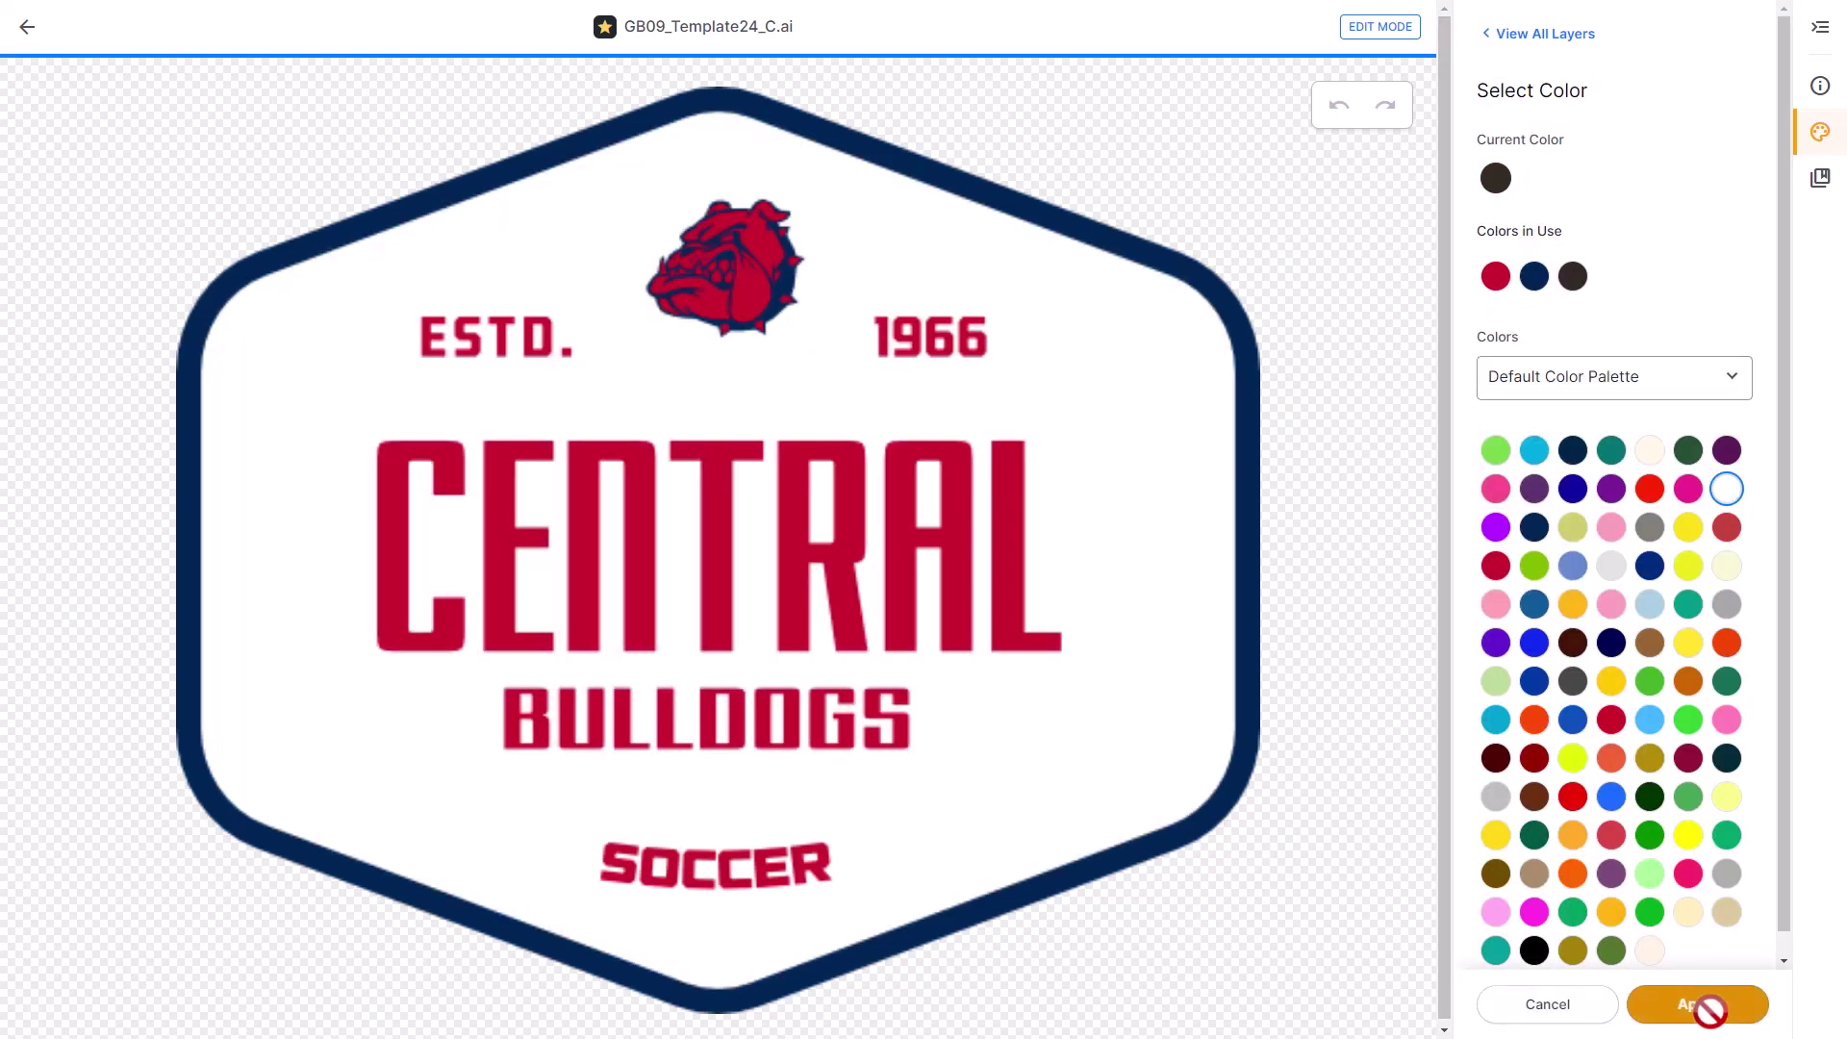
left_click(1711, 1008)
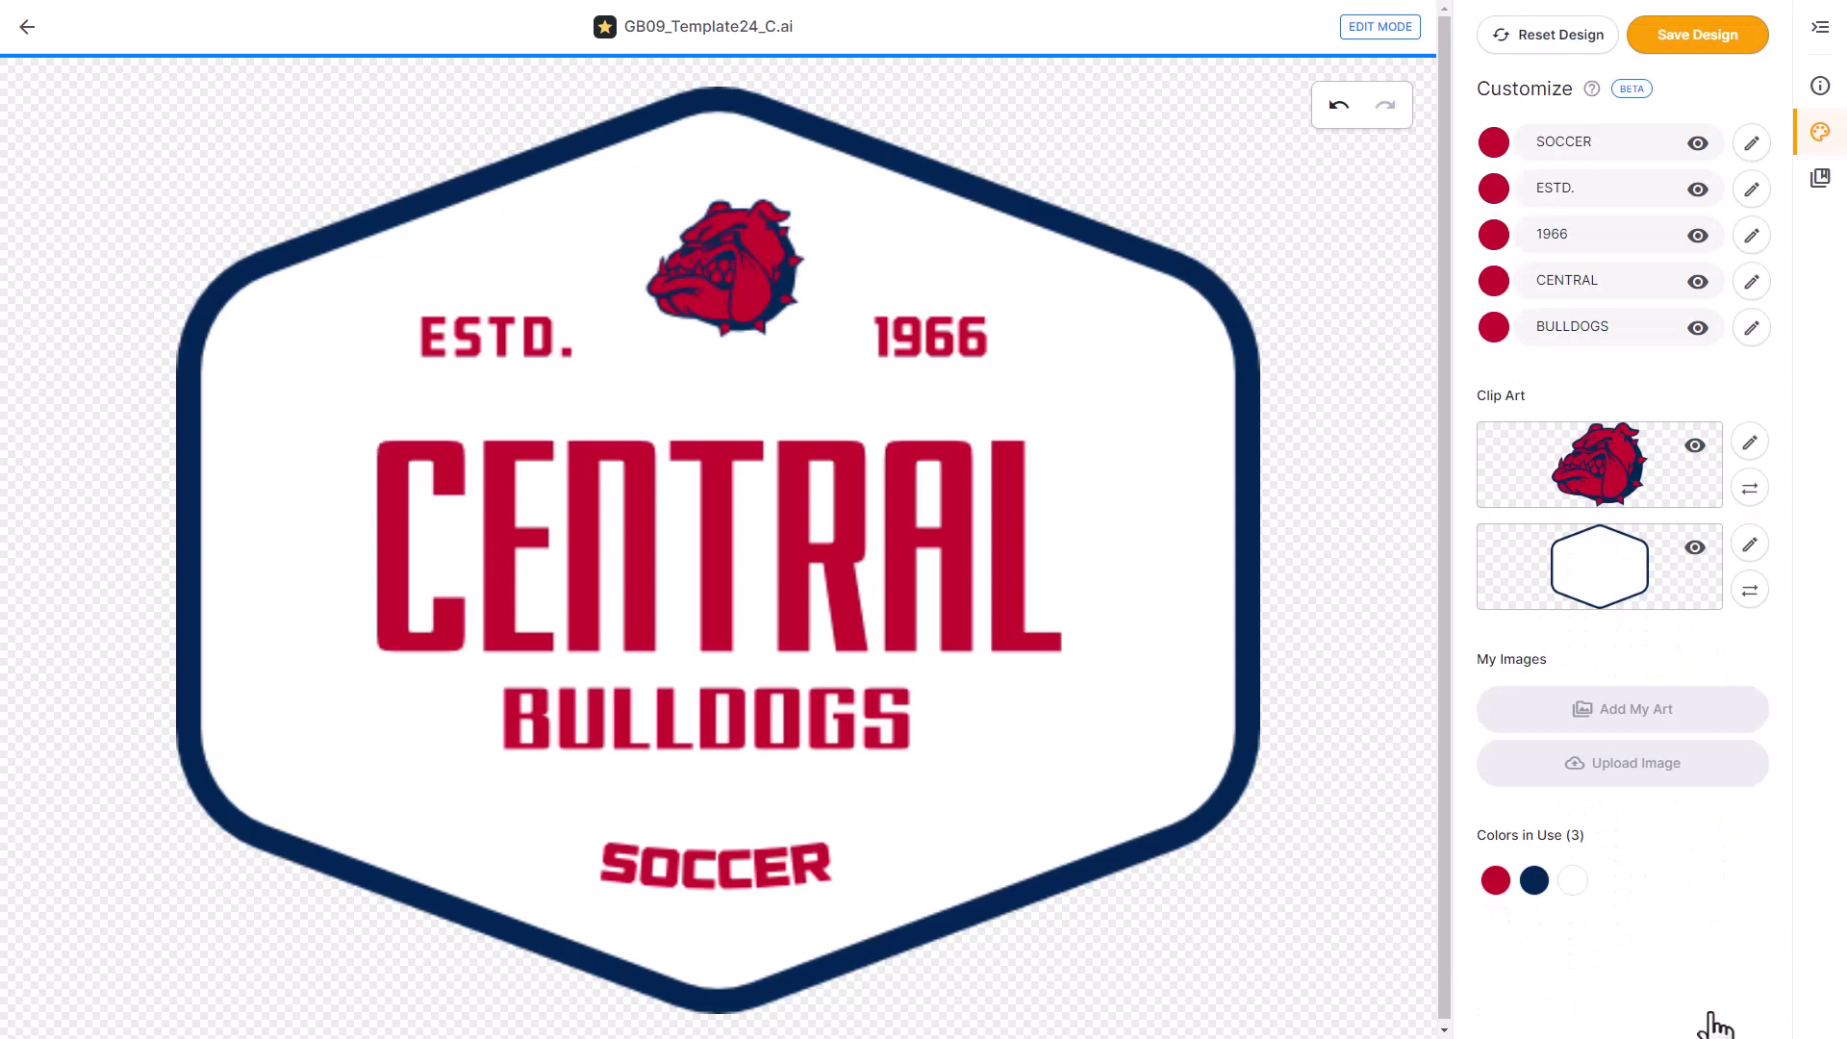
- Save the design to the Bulldogs folder in My Art under the name "Bulldogs 01"
left_click(1705, 39)
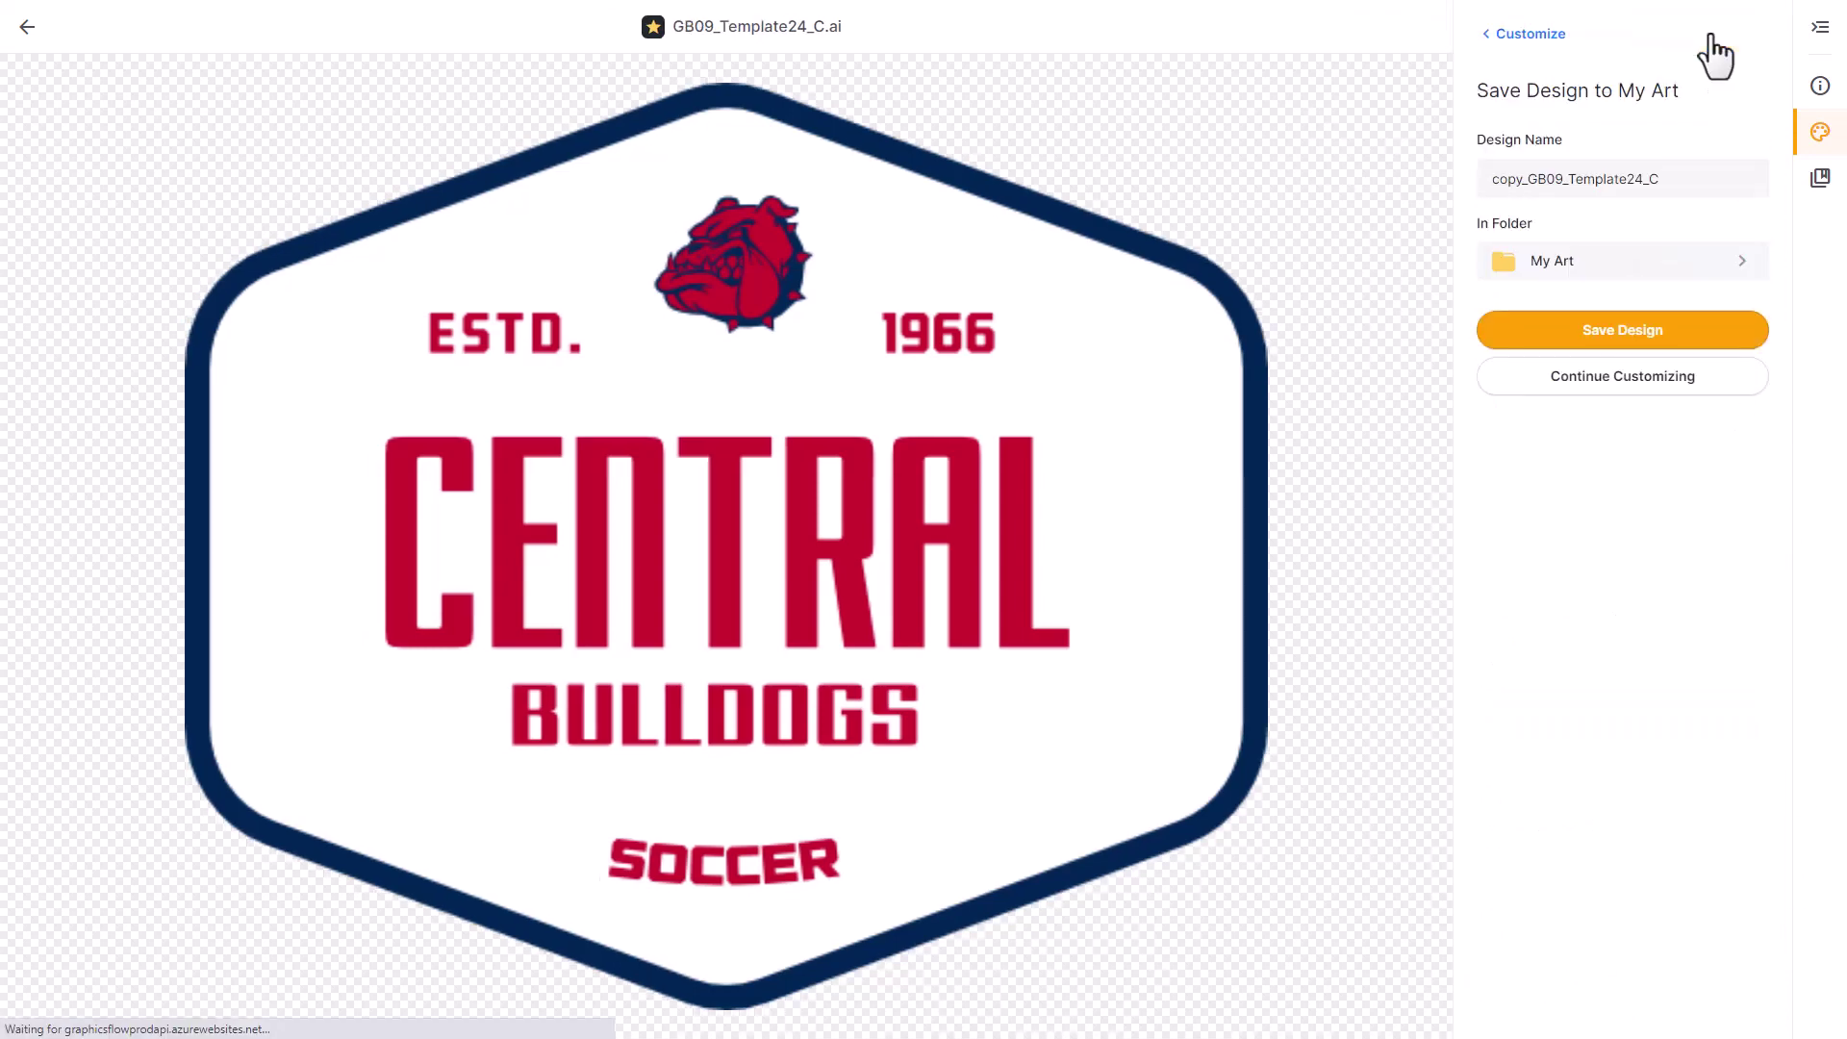
left_click(1723, 272)
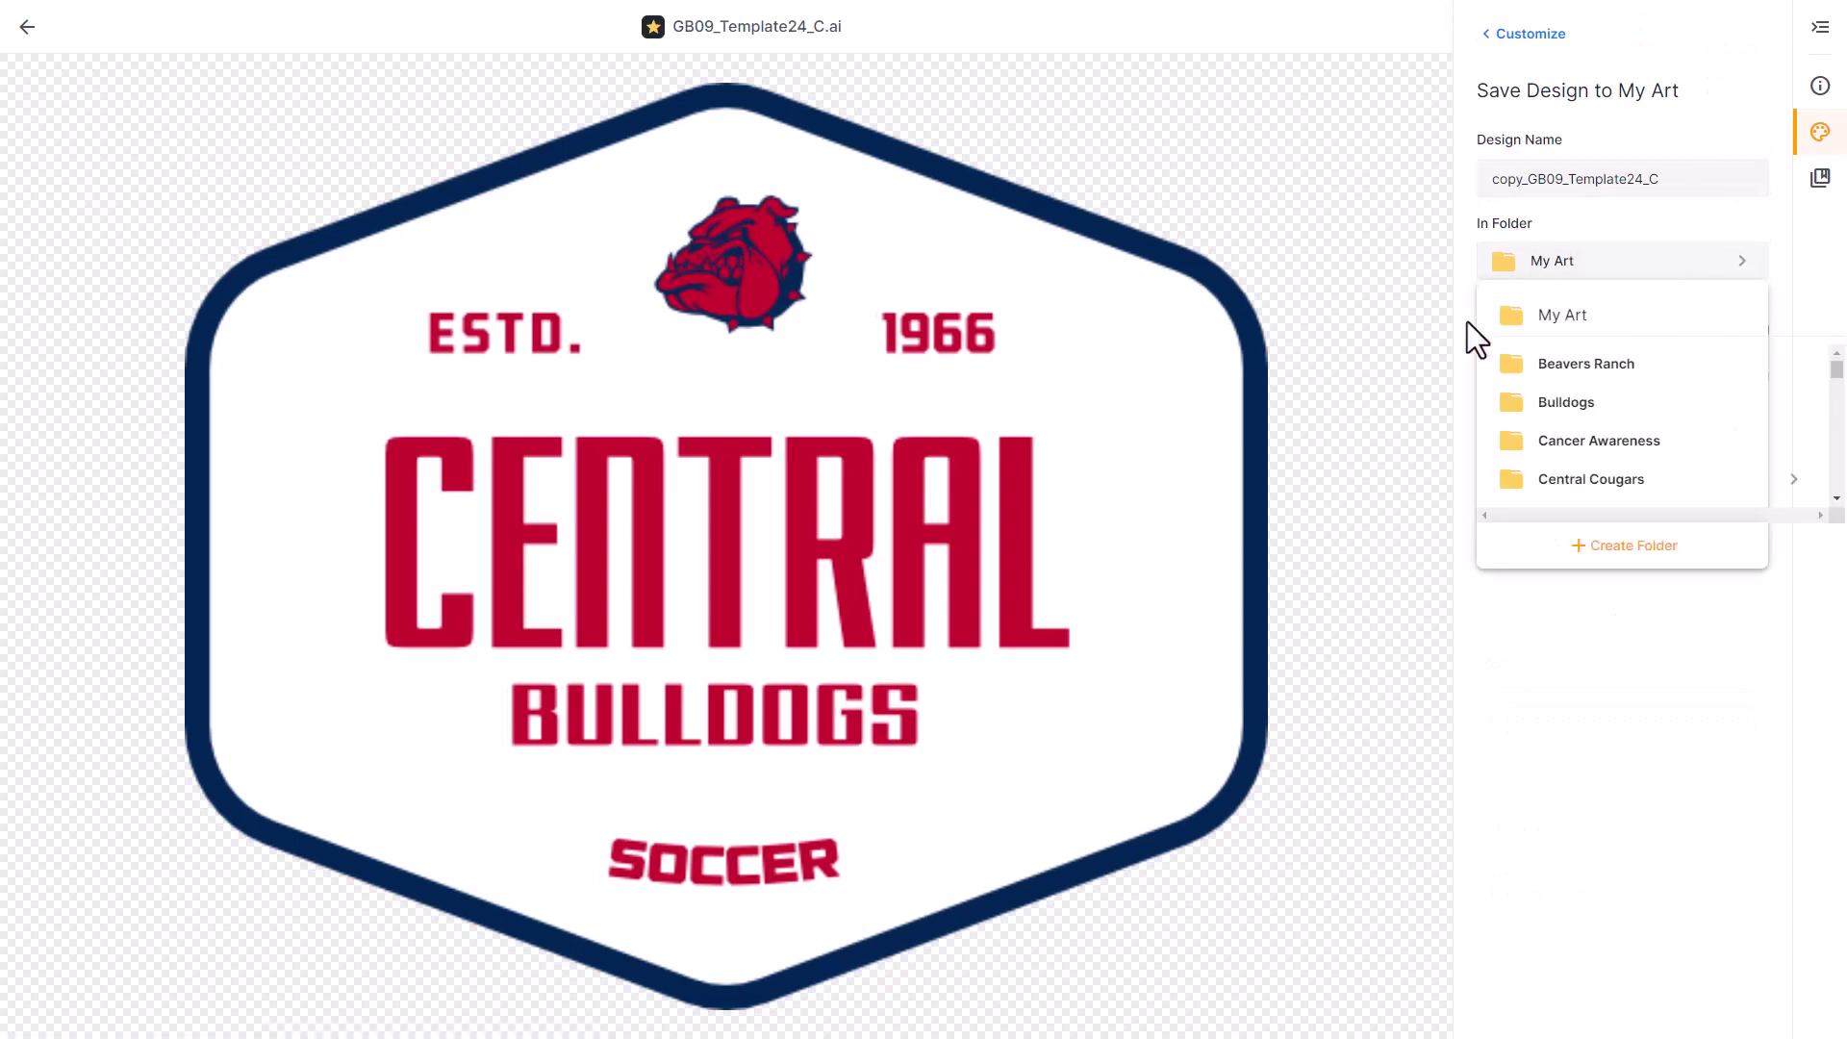
left_click(1565, 404)
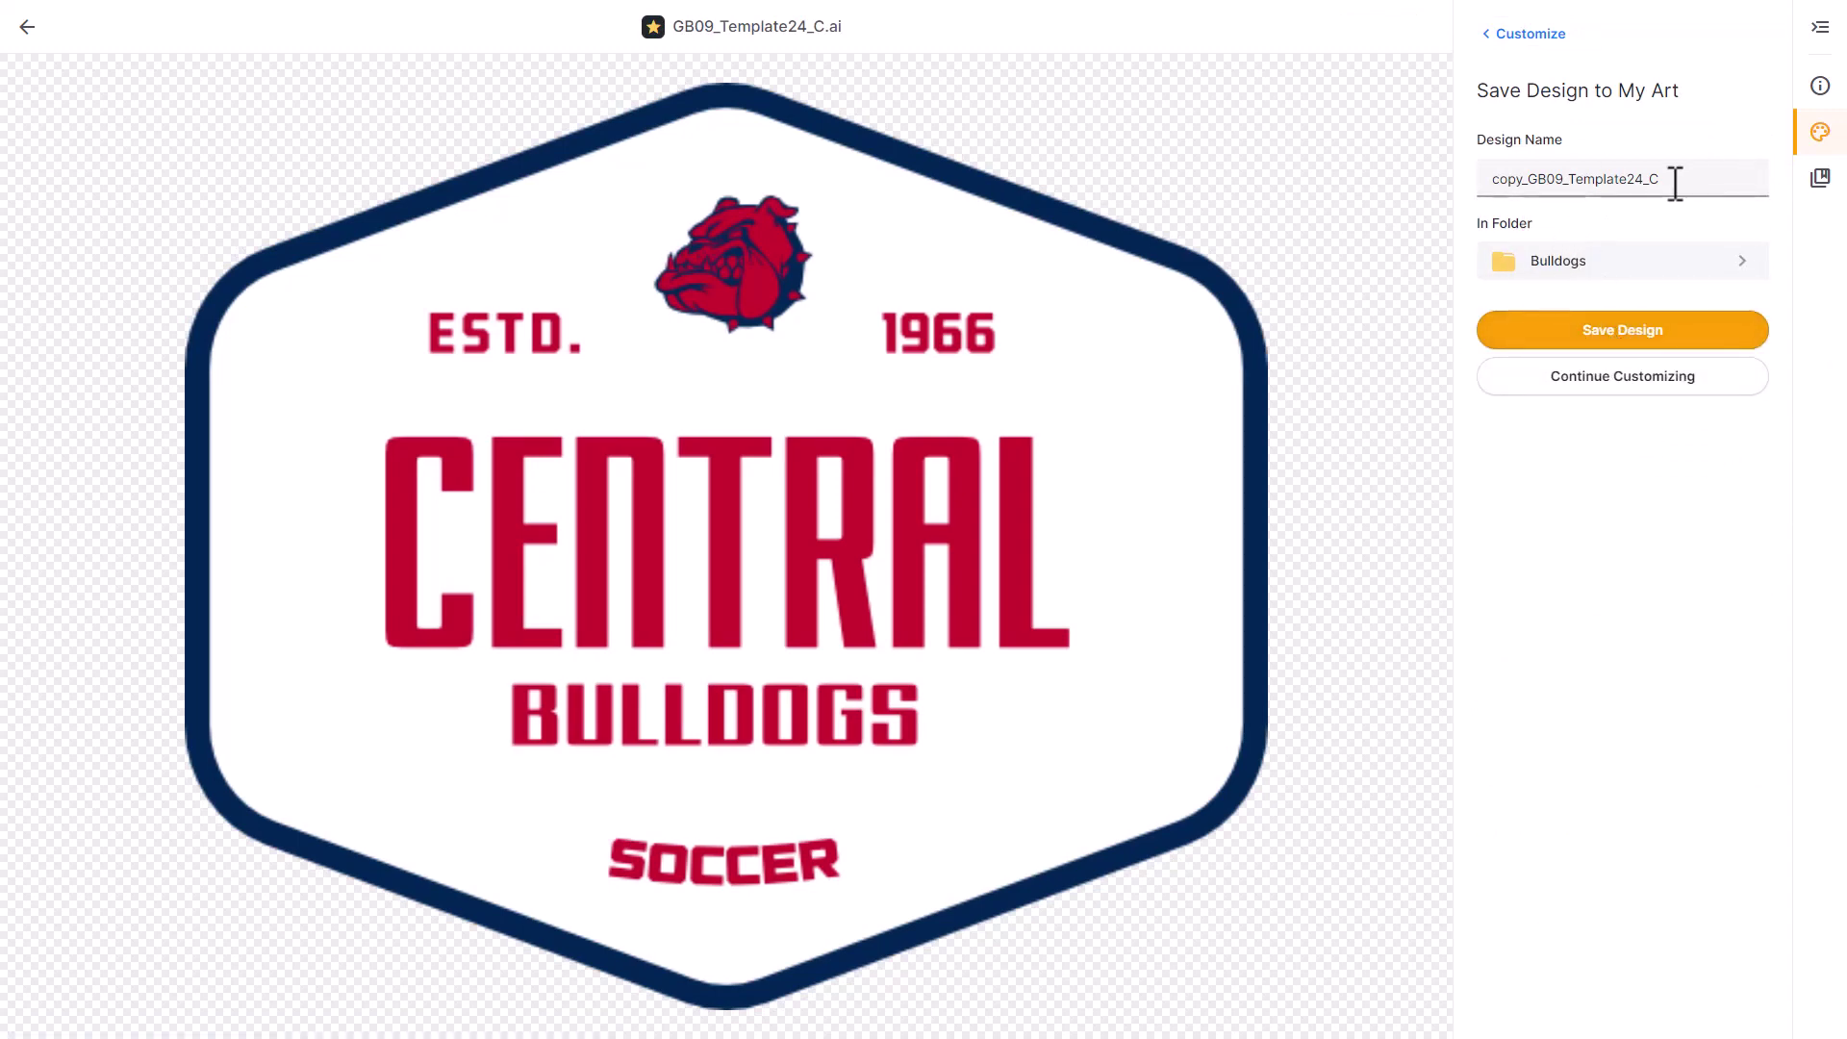
left_click_drag(1676, 182, 1382, 182)
type("Bulldogs 01")
left_click(1570, 339)
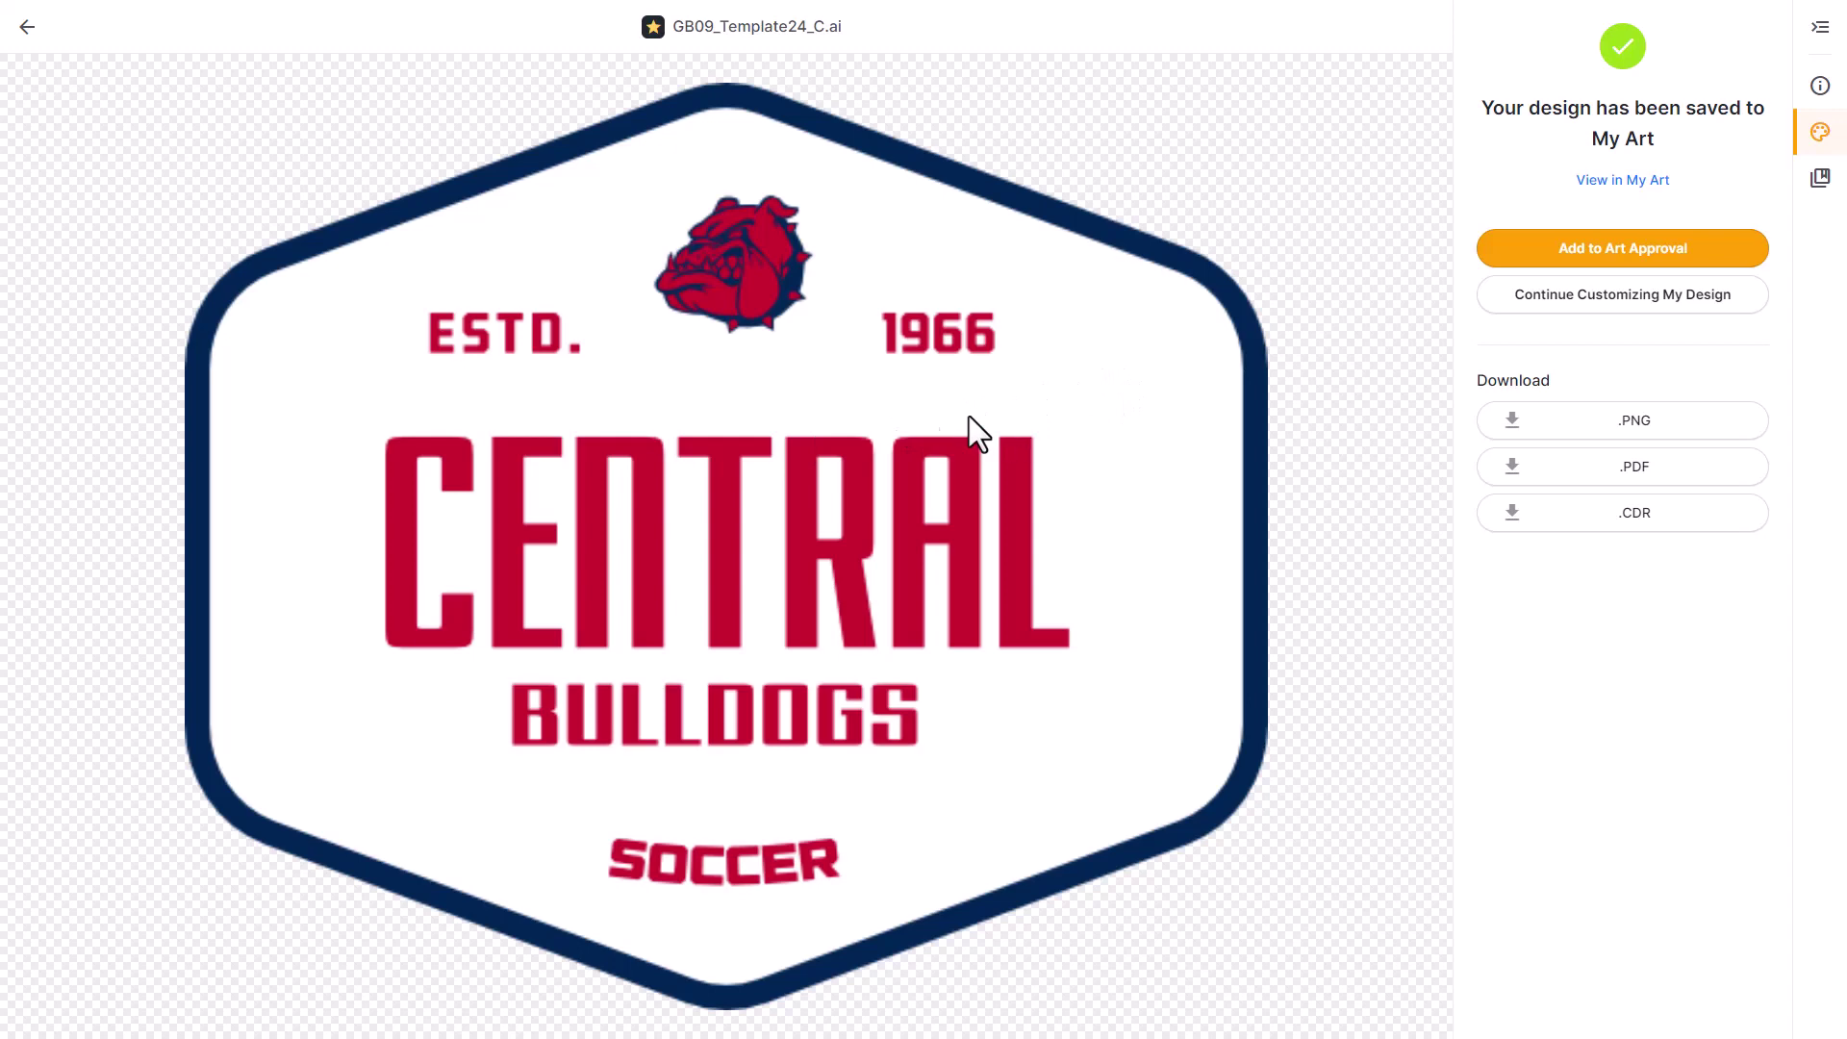
- Download the saved design as a PDF named "Bulldogs 01" into the Bulldogs folder on the Desktop
left_click(1644, 476)
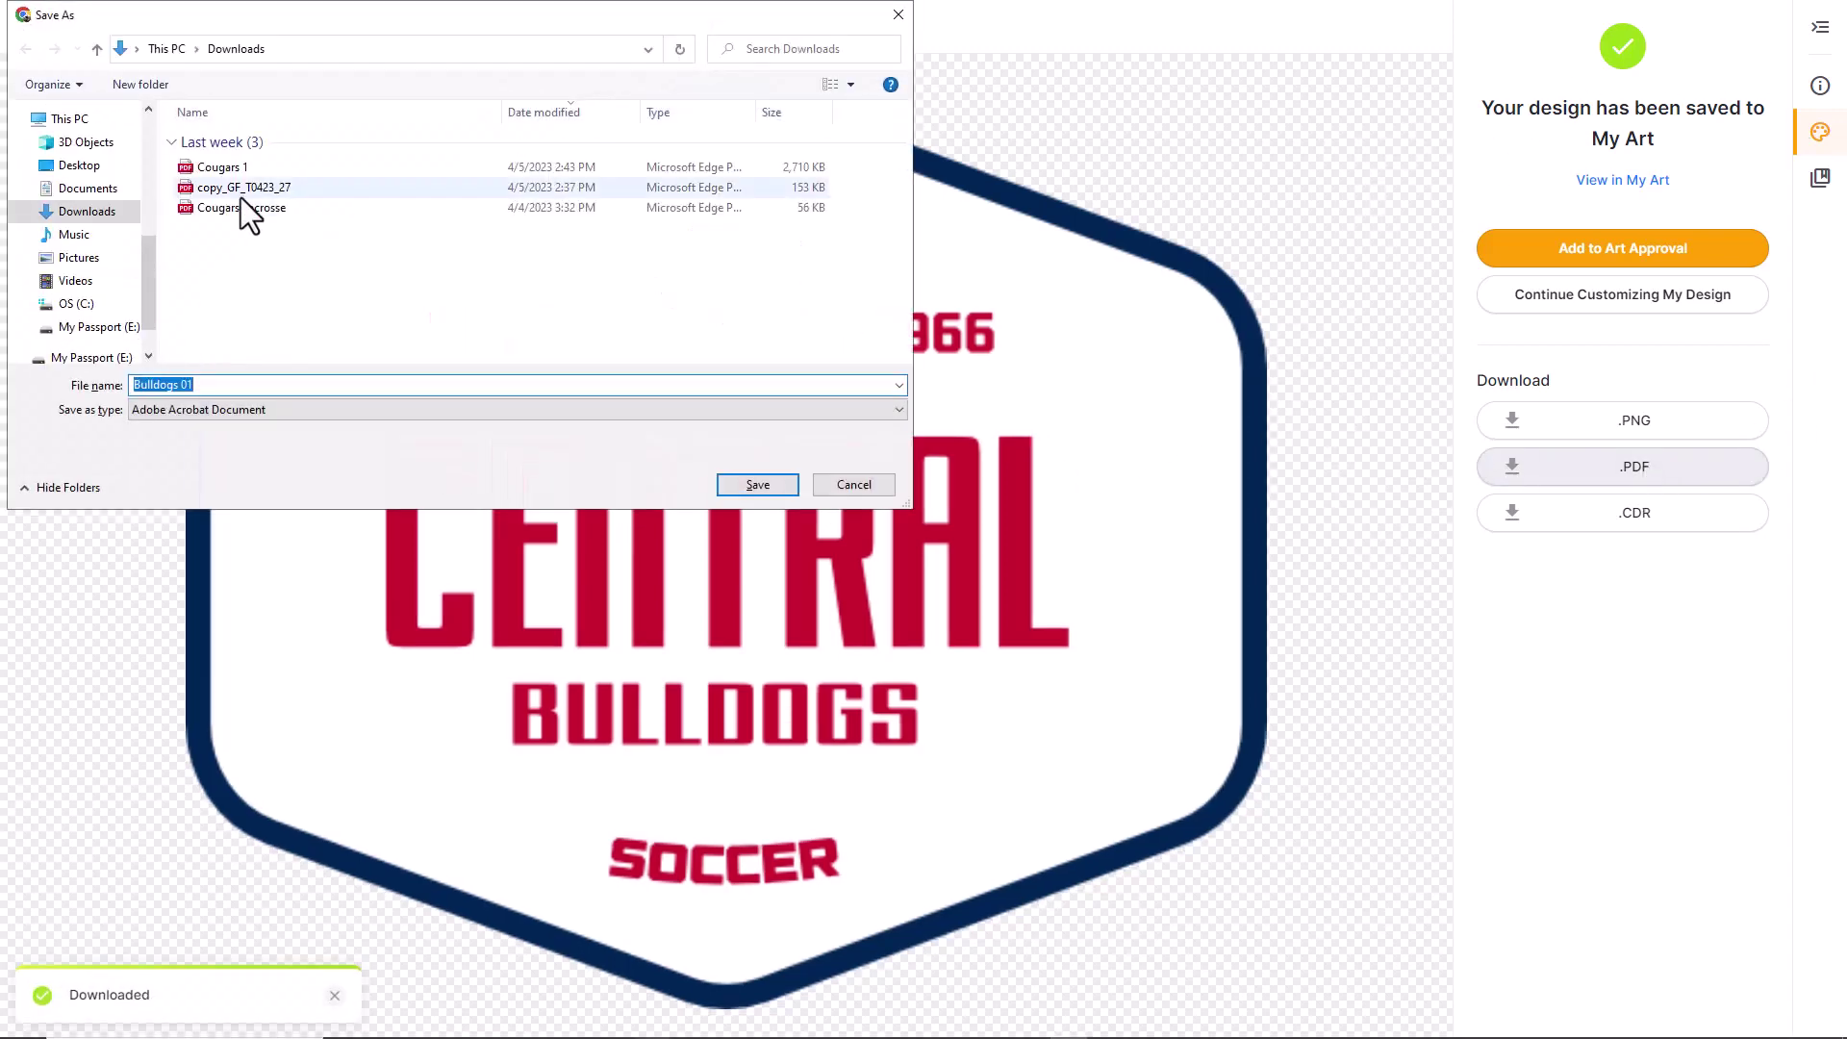
left_click(84, 166)
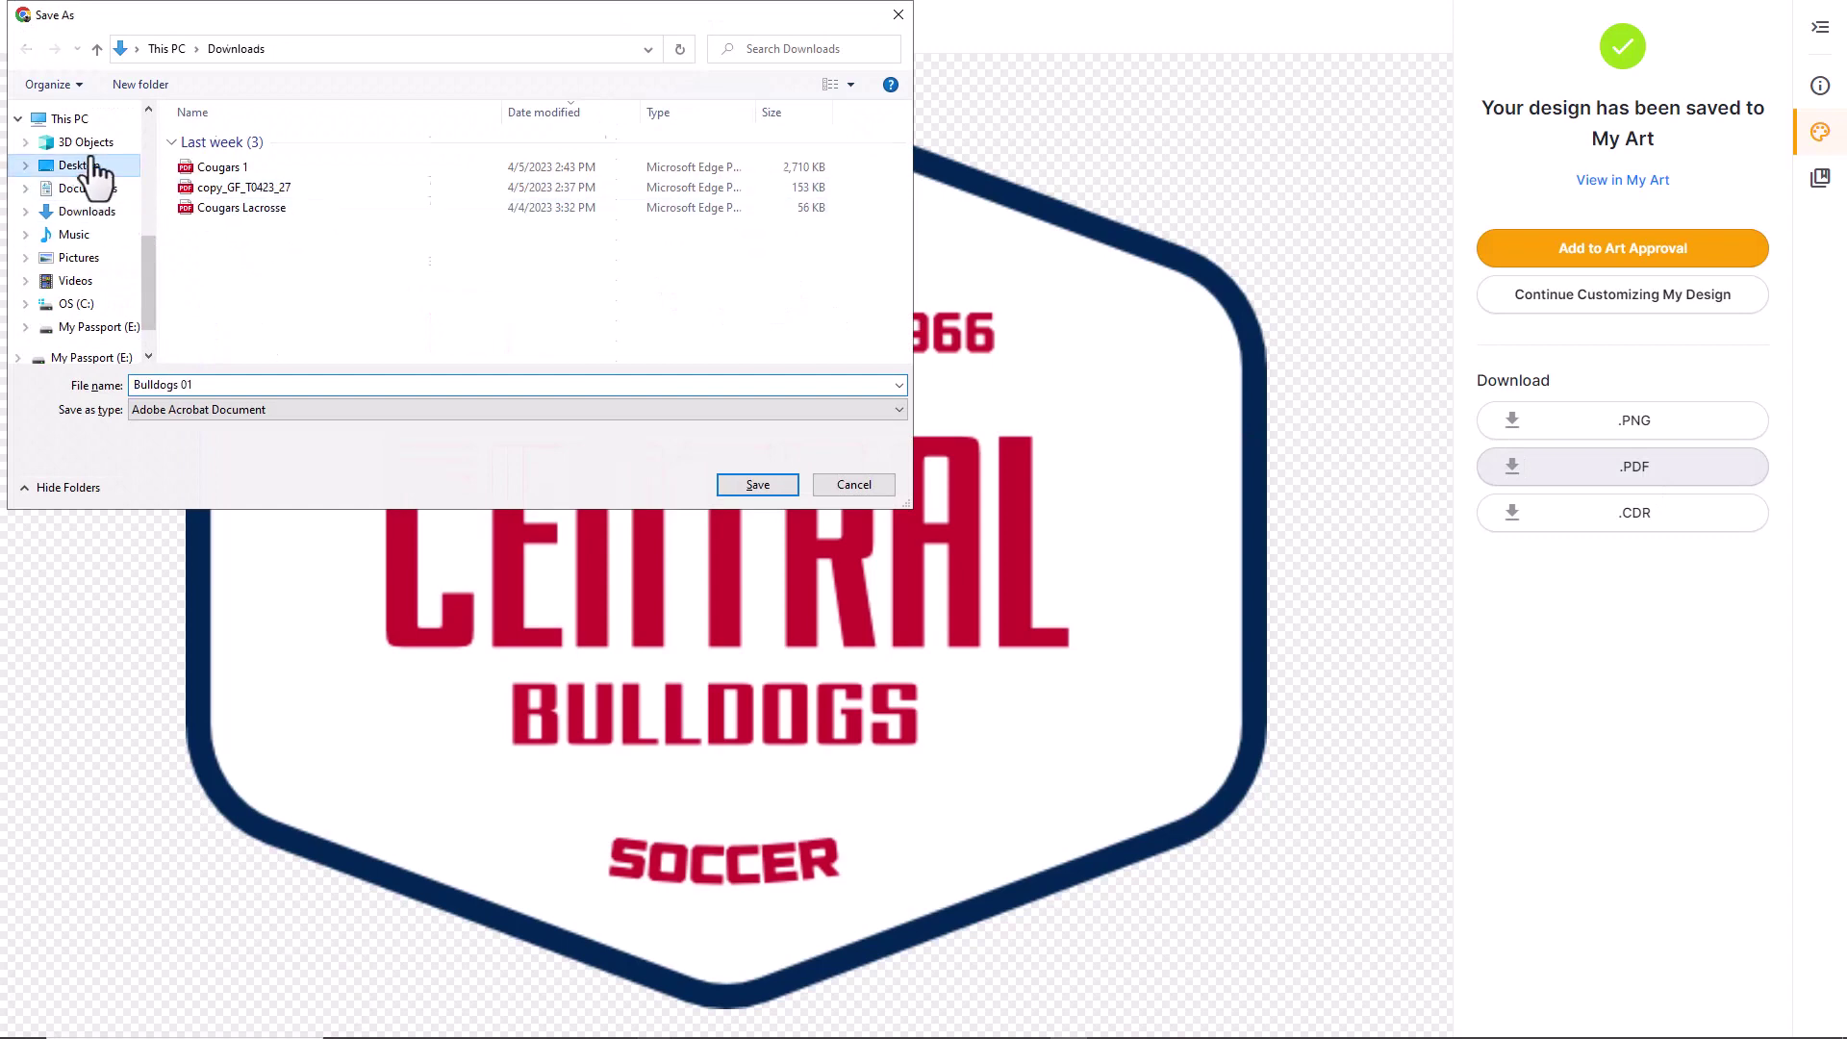
left_click(248, 219)
double_click(248, 219)
left_click(218, 385)
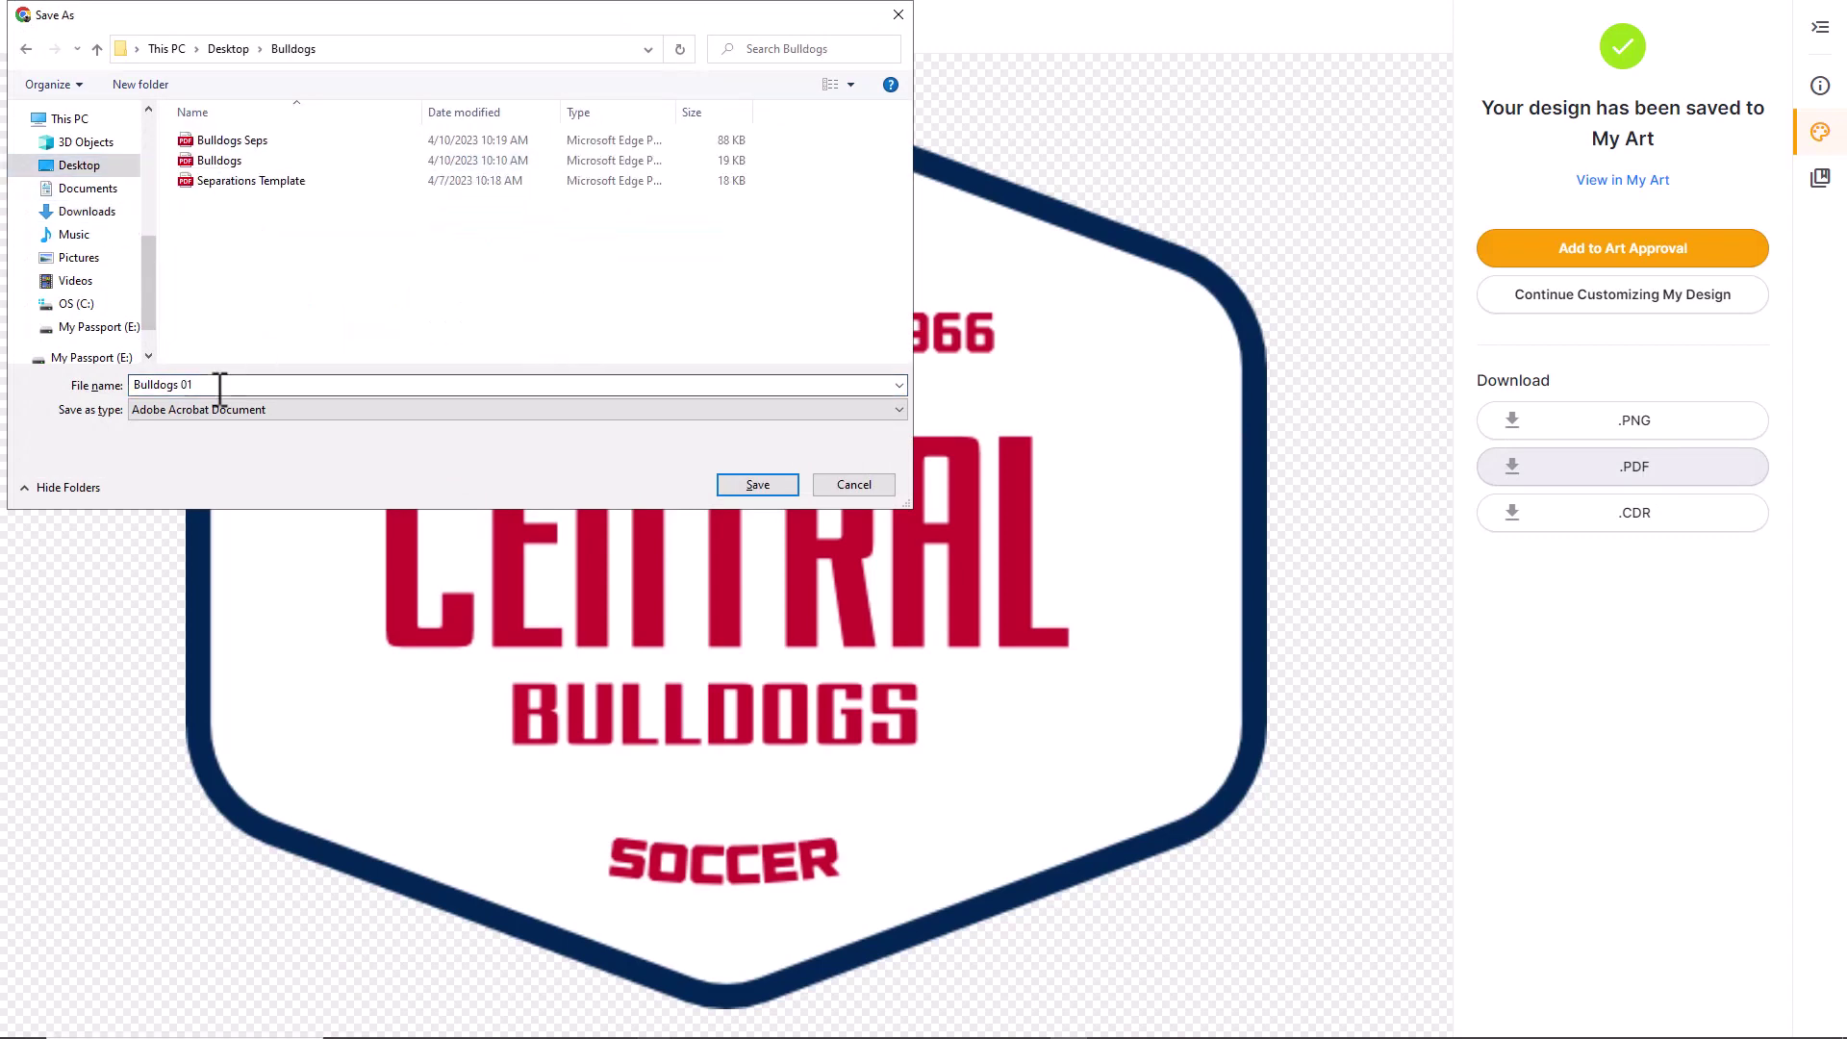
left_click(762, 487)
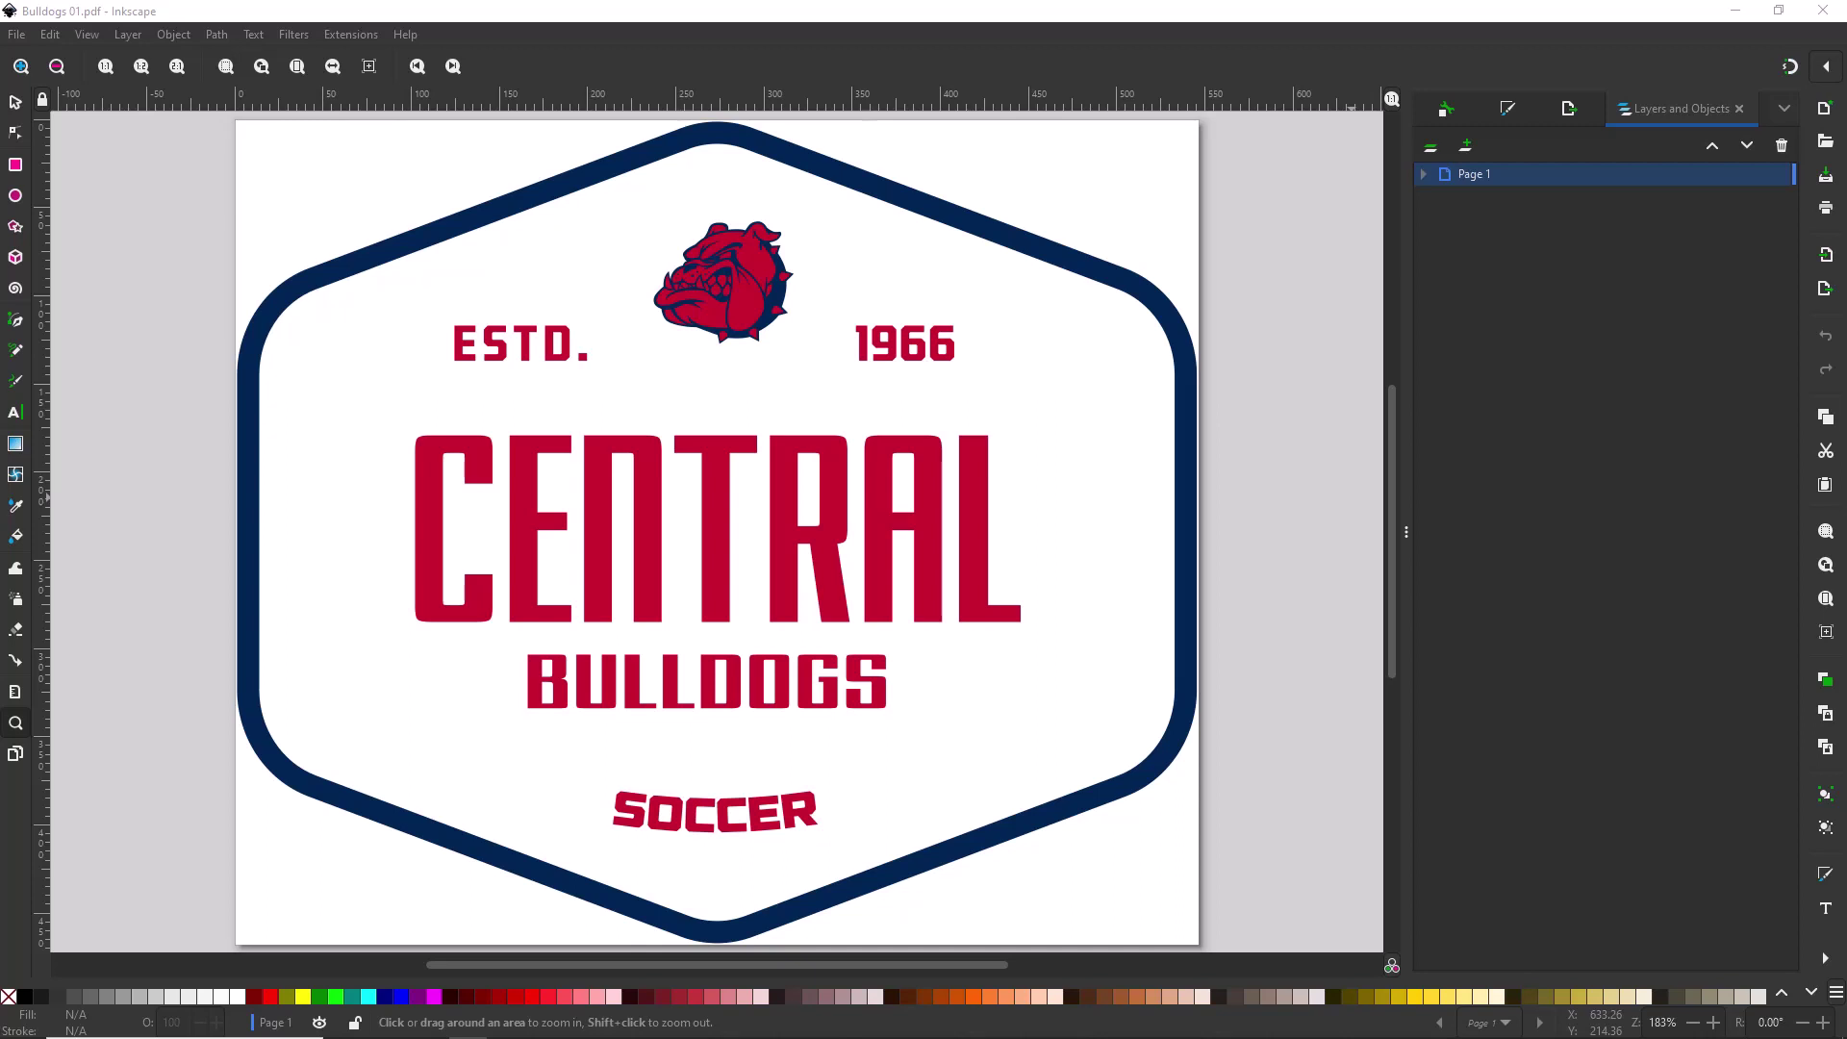
- In Inkscape, set the page of Bulldogs 01.pdf to US Letter in portrait orientation, 8.5 x 11 in
left_click(16, 755)
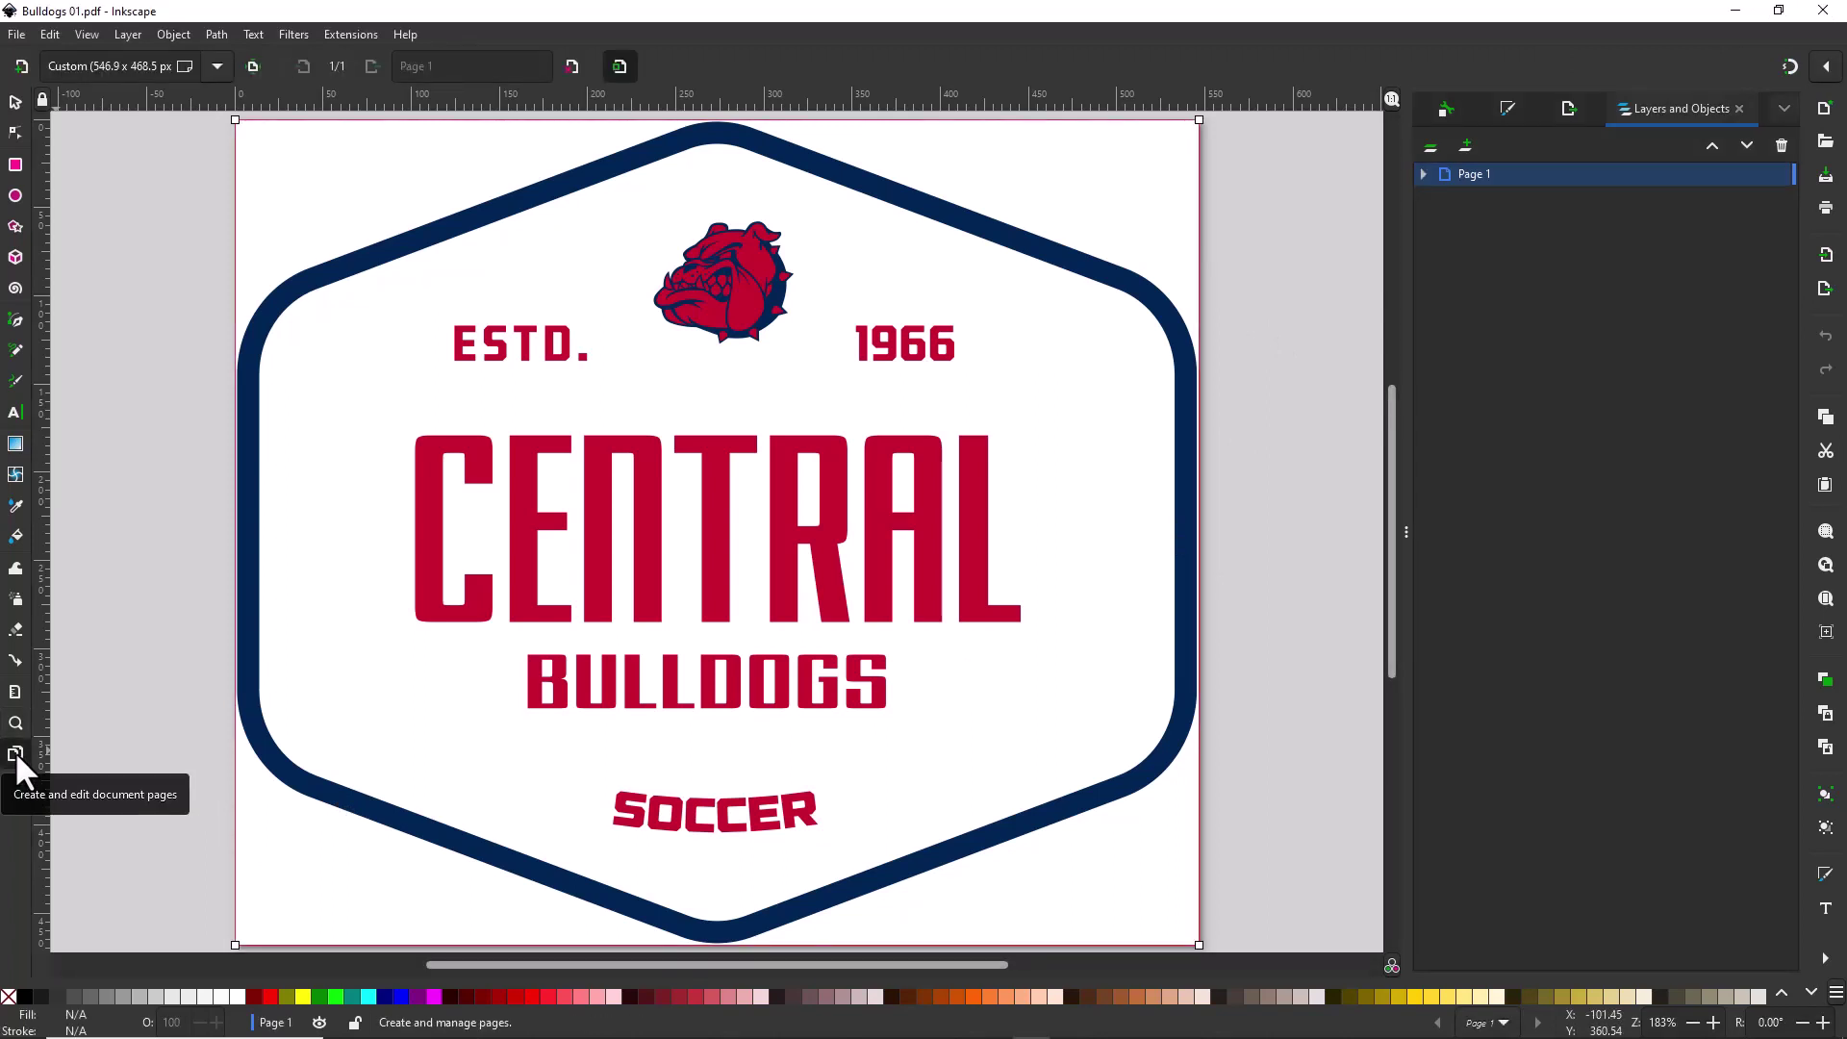
left_click(218, 66)
left_click(107, 93)
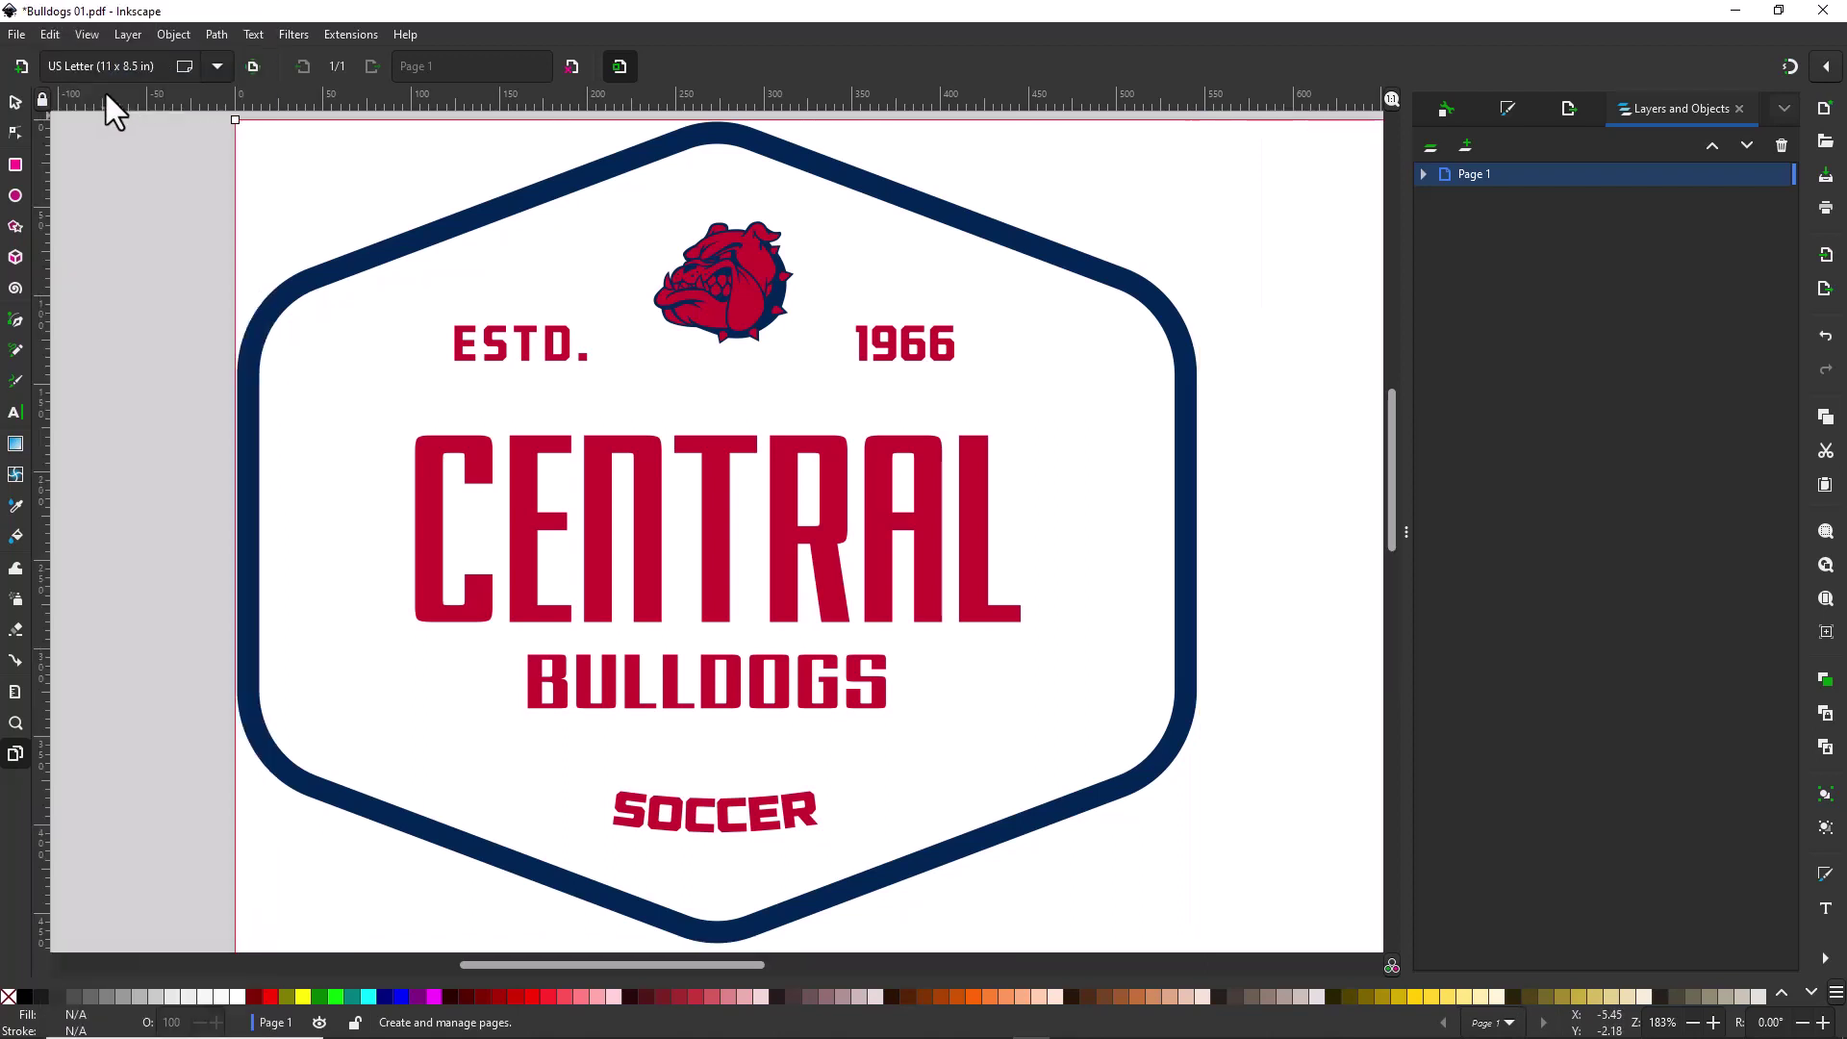
left_click(187, 65)
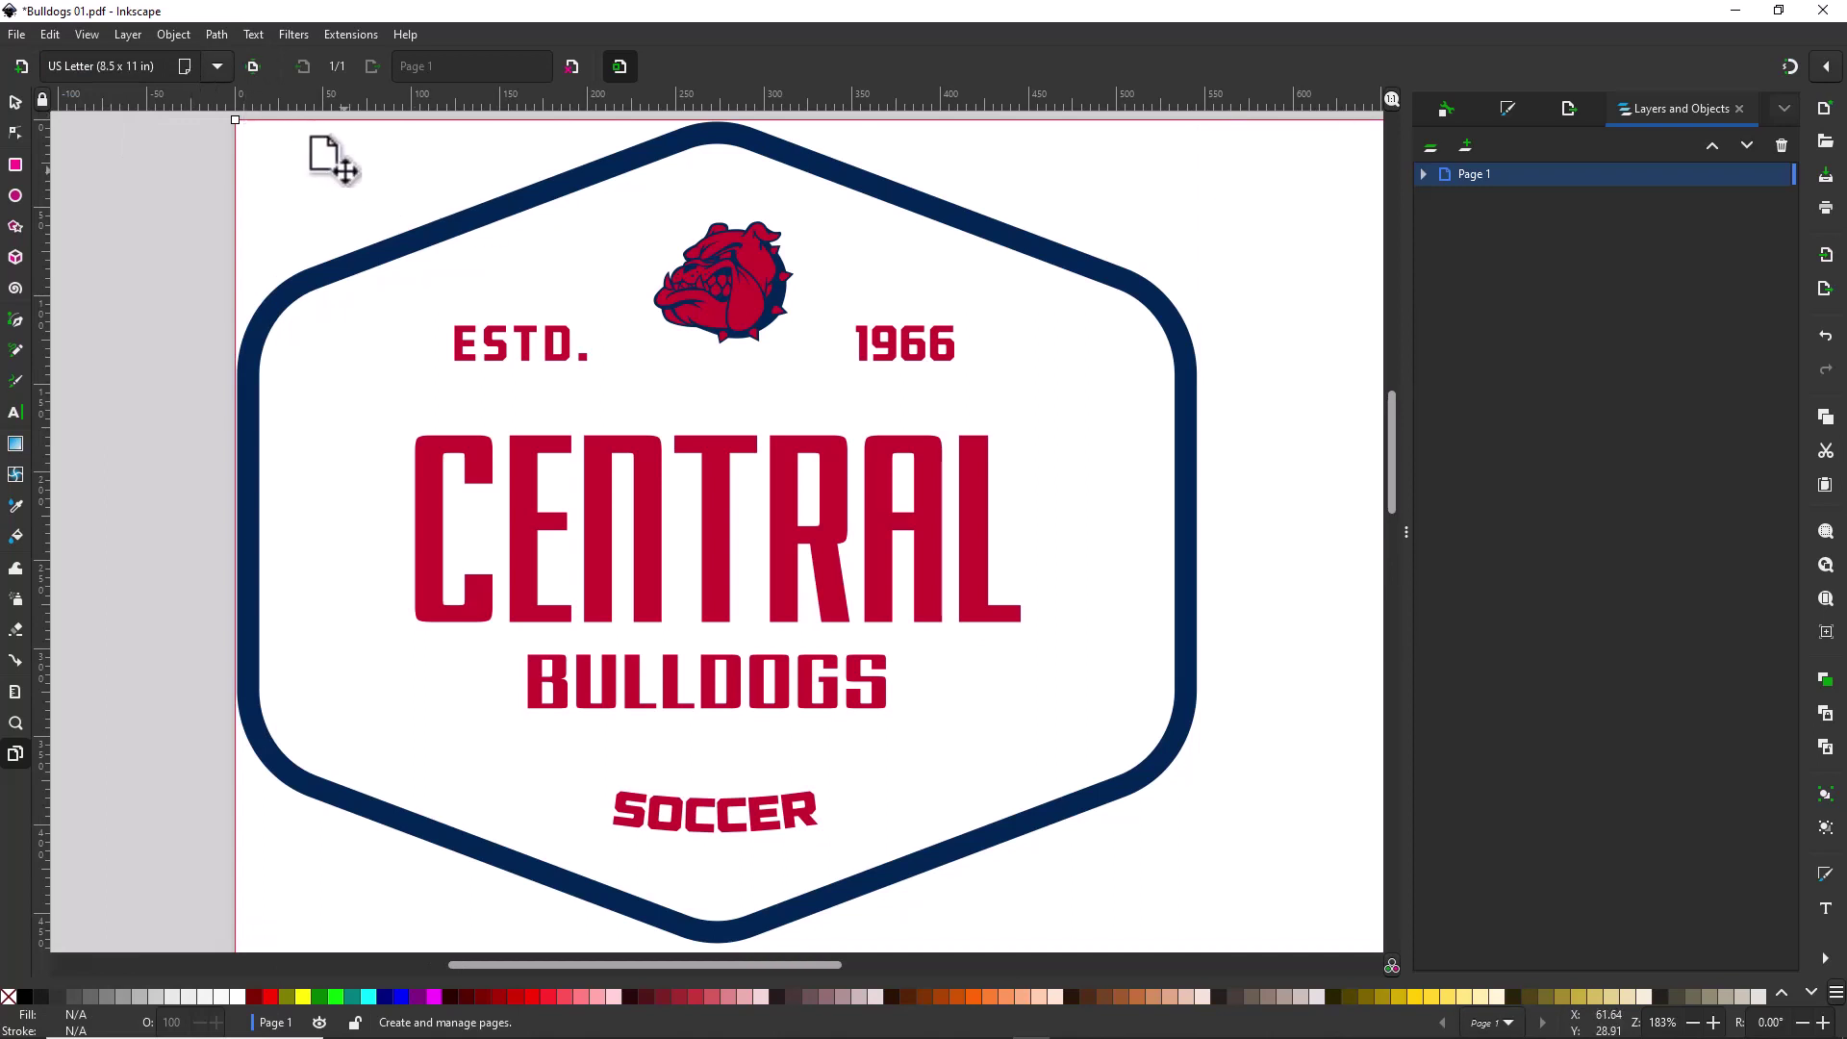
- Select the whole badge design and move it to roughly the middle of the page
left_click(14, 101)
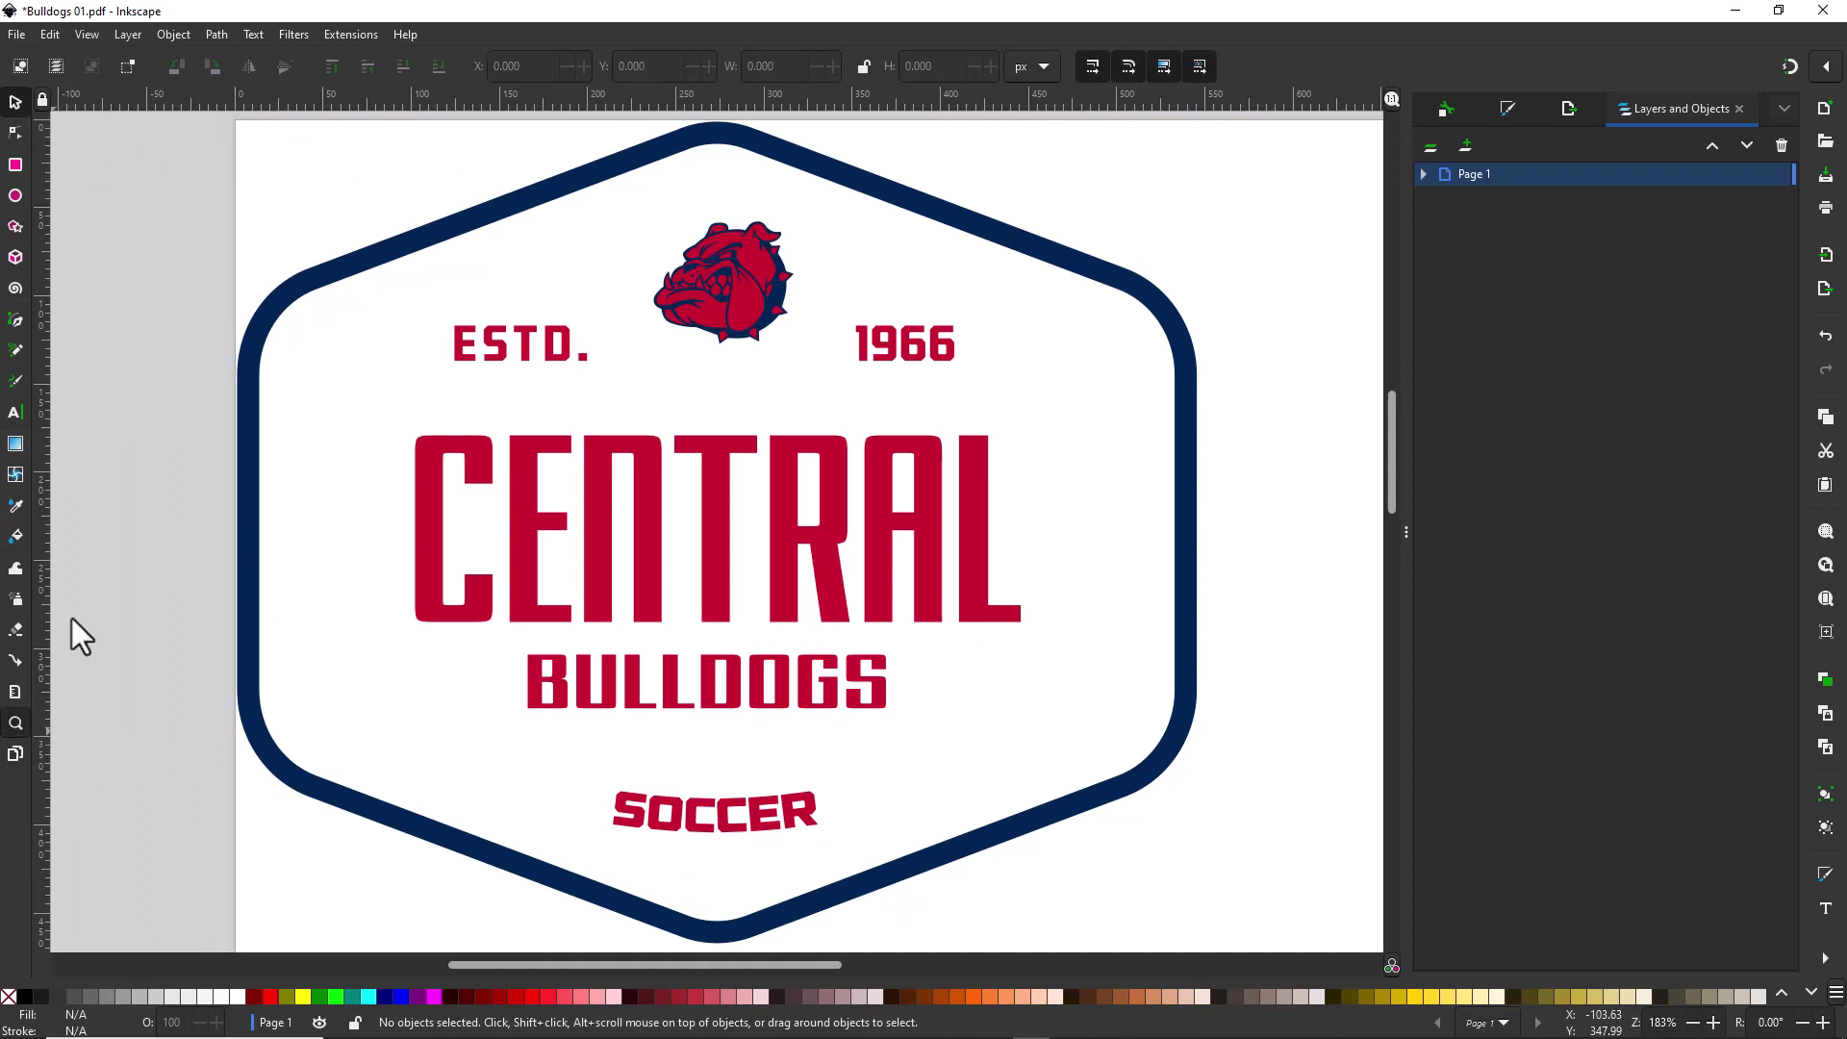
key("z")
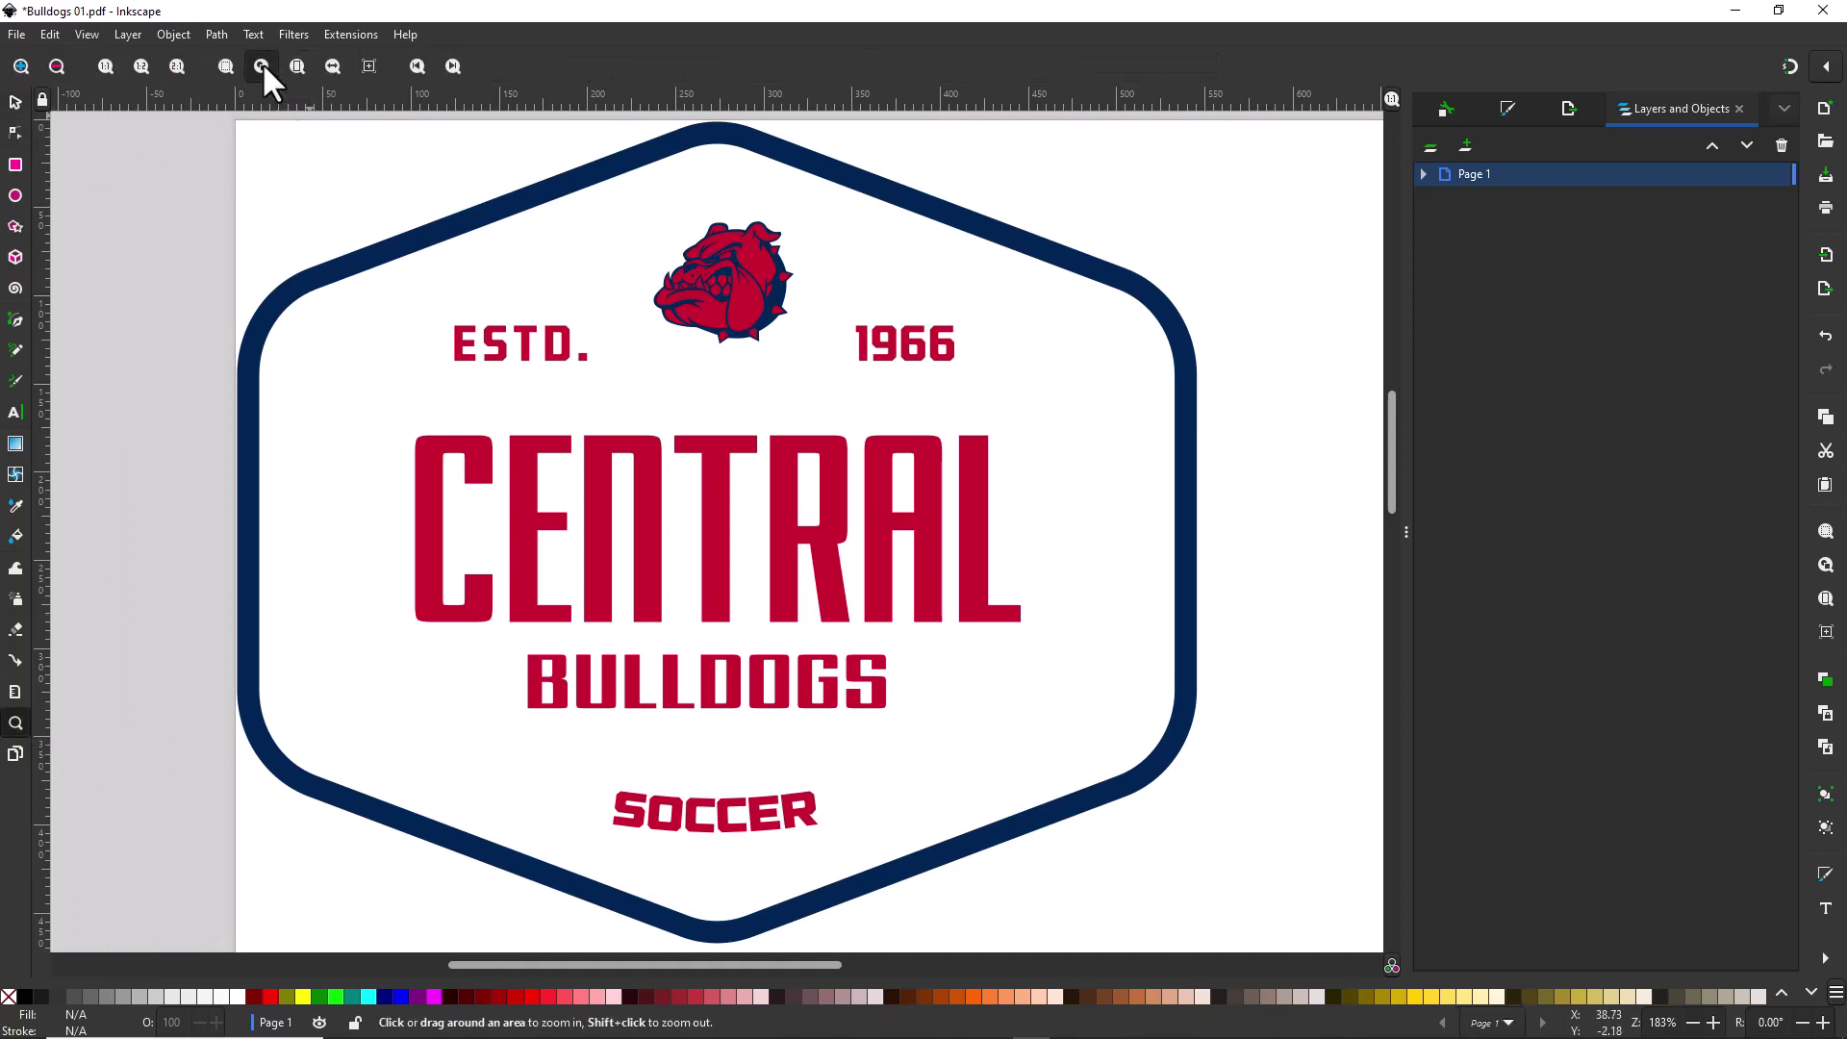
left_click(297, 65)
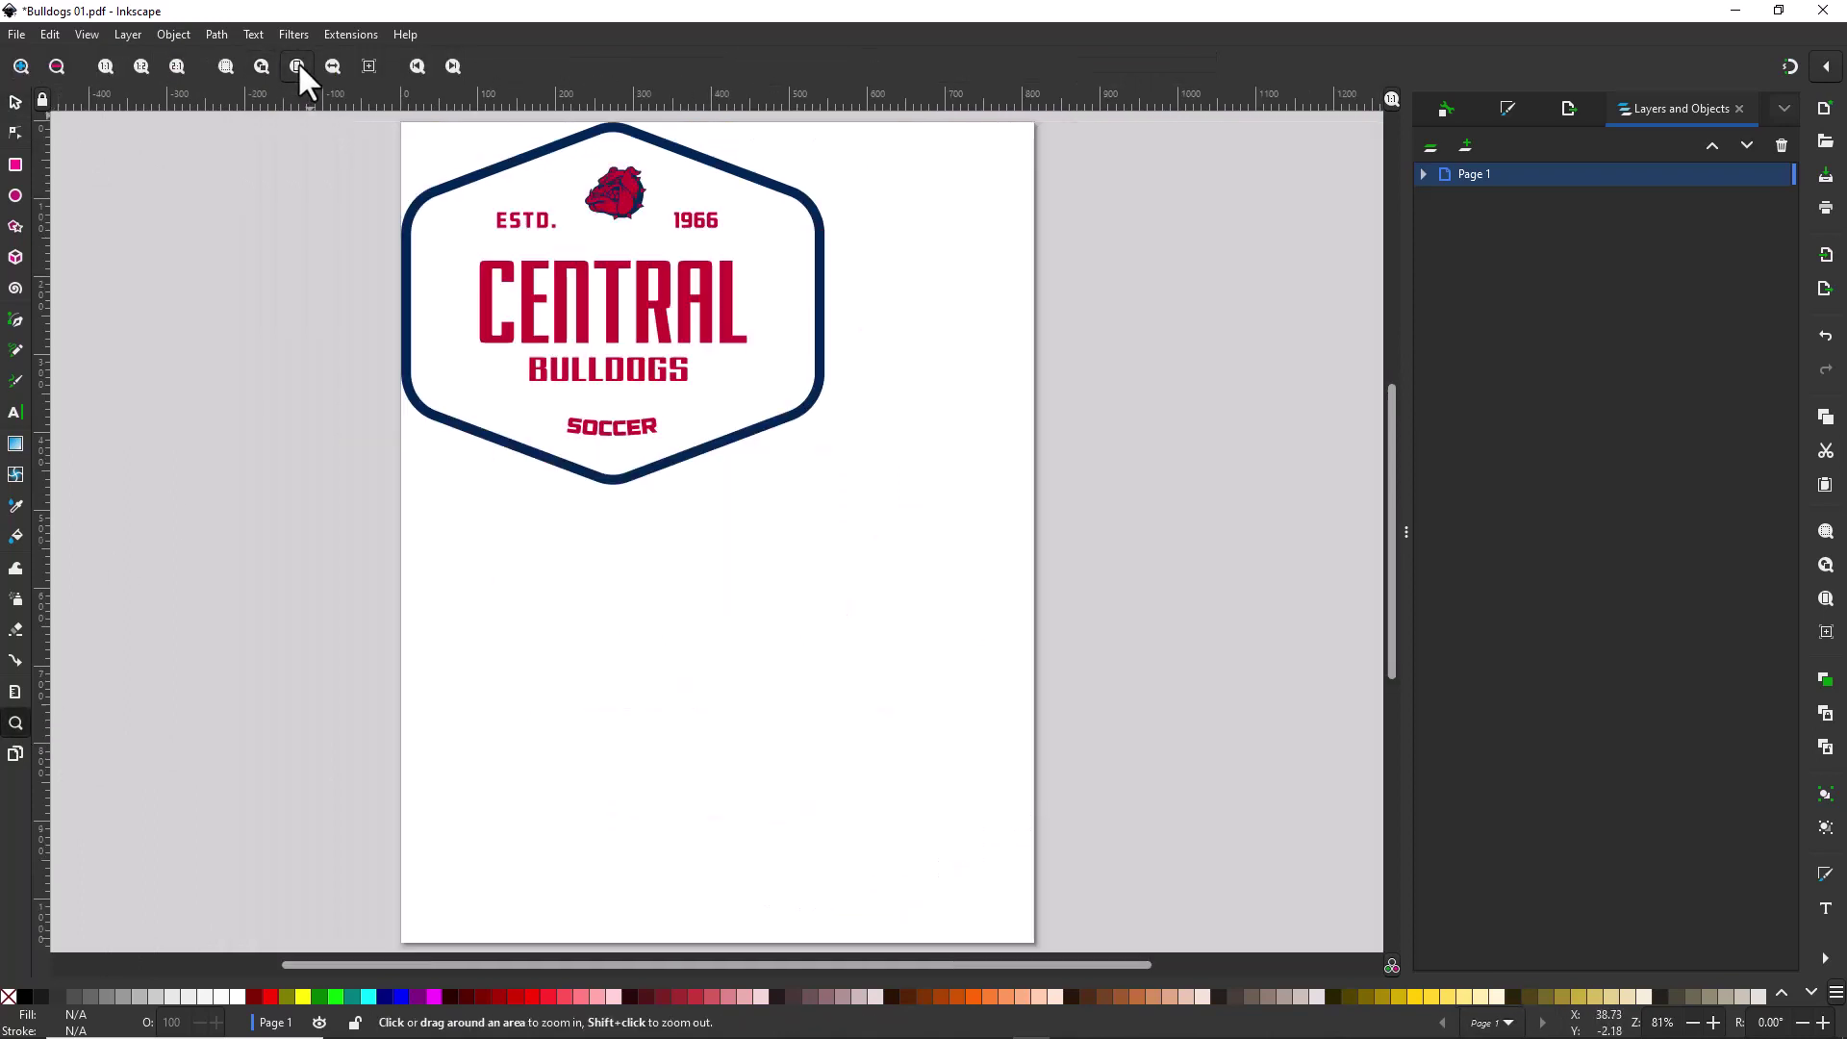
left_click(14, 102)
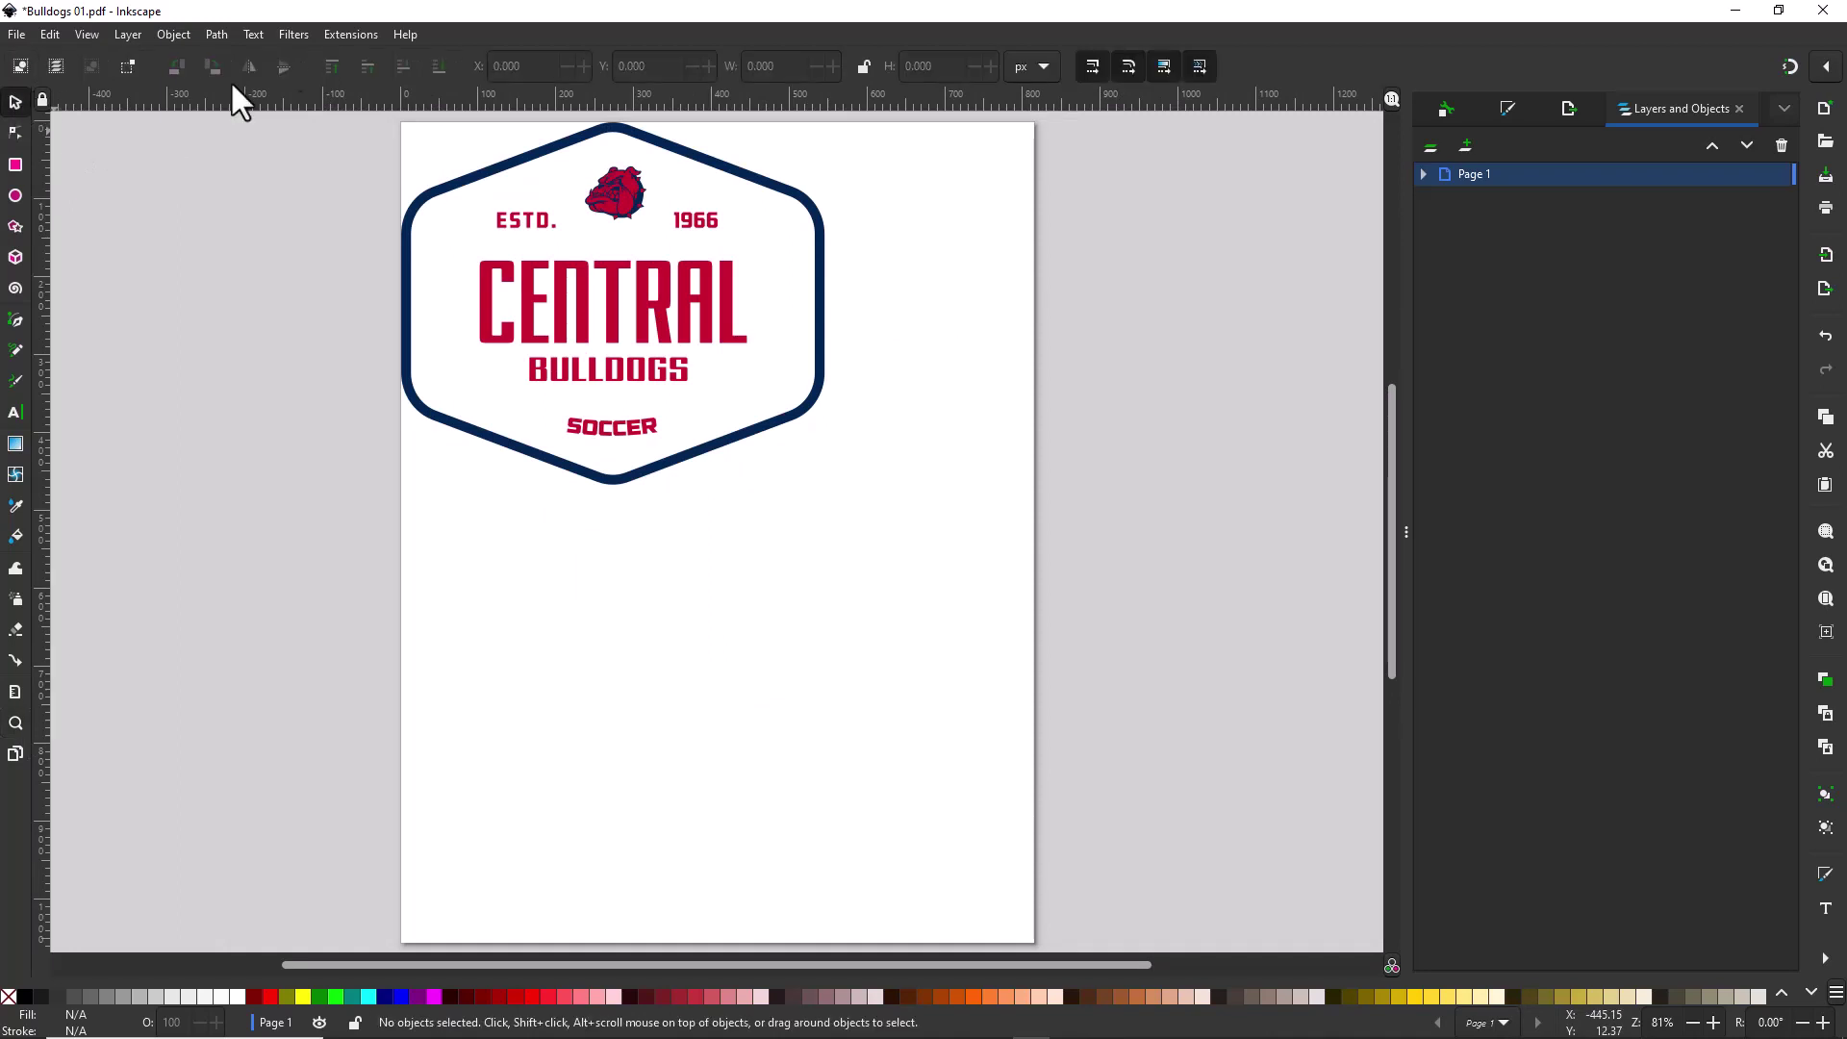
left_click_drag(373, 118, 889, 583)
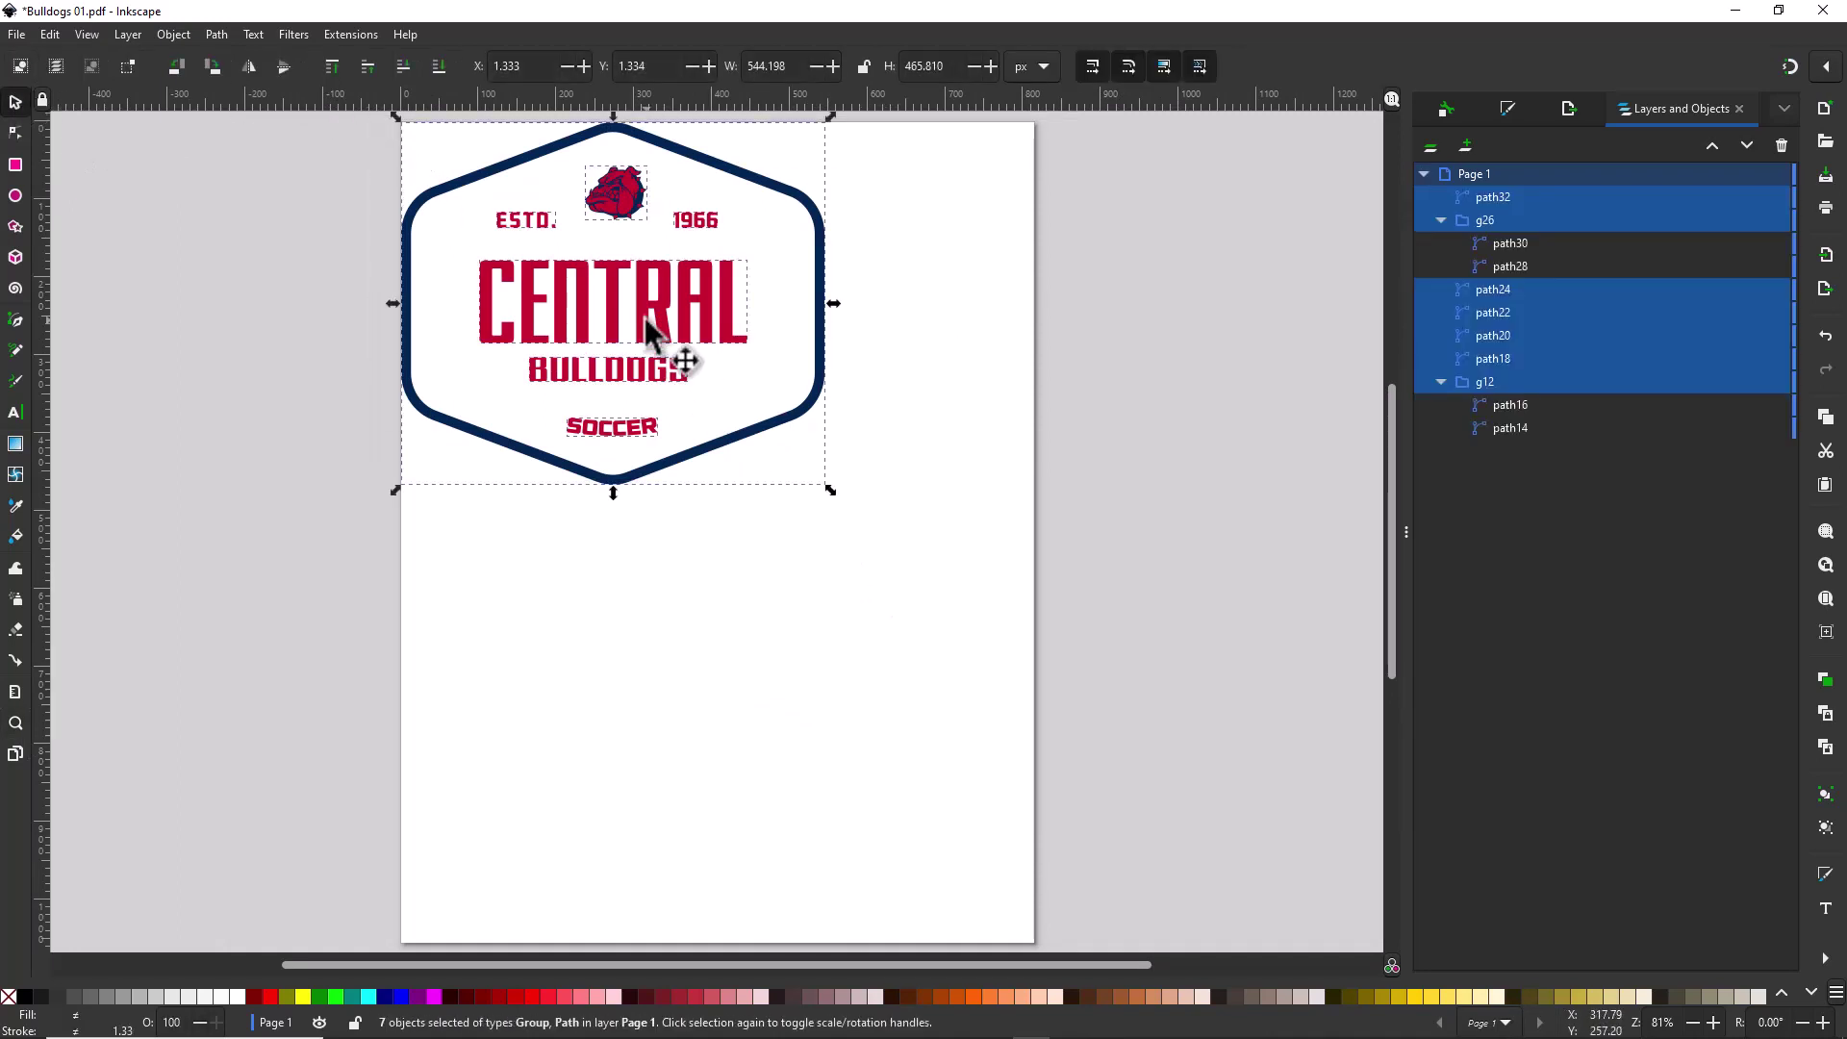
left_click_drag(663, 323, 770, 574)
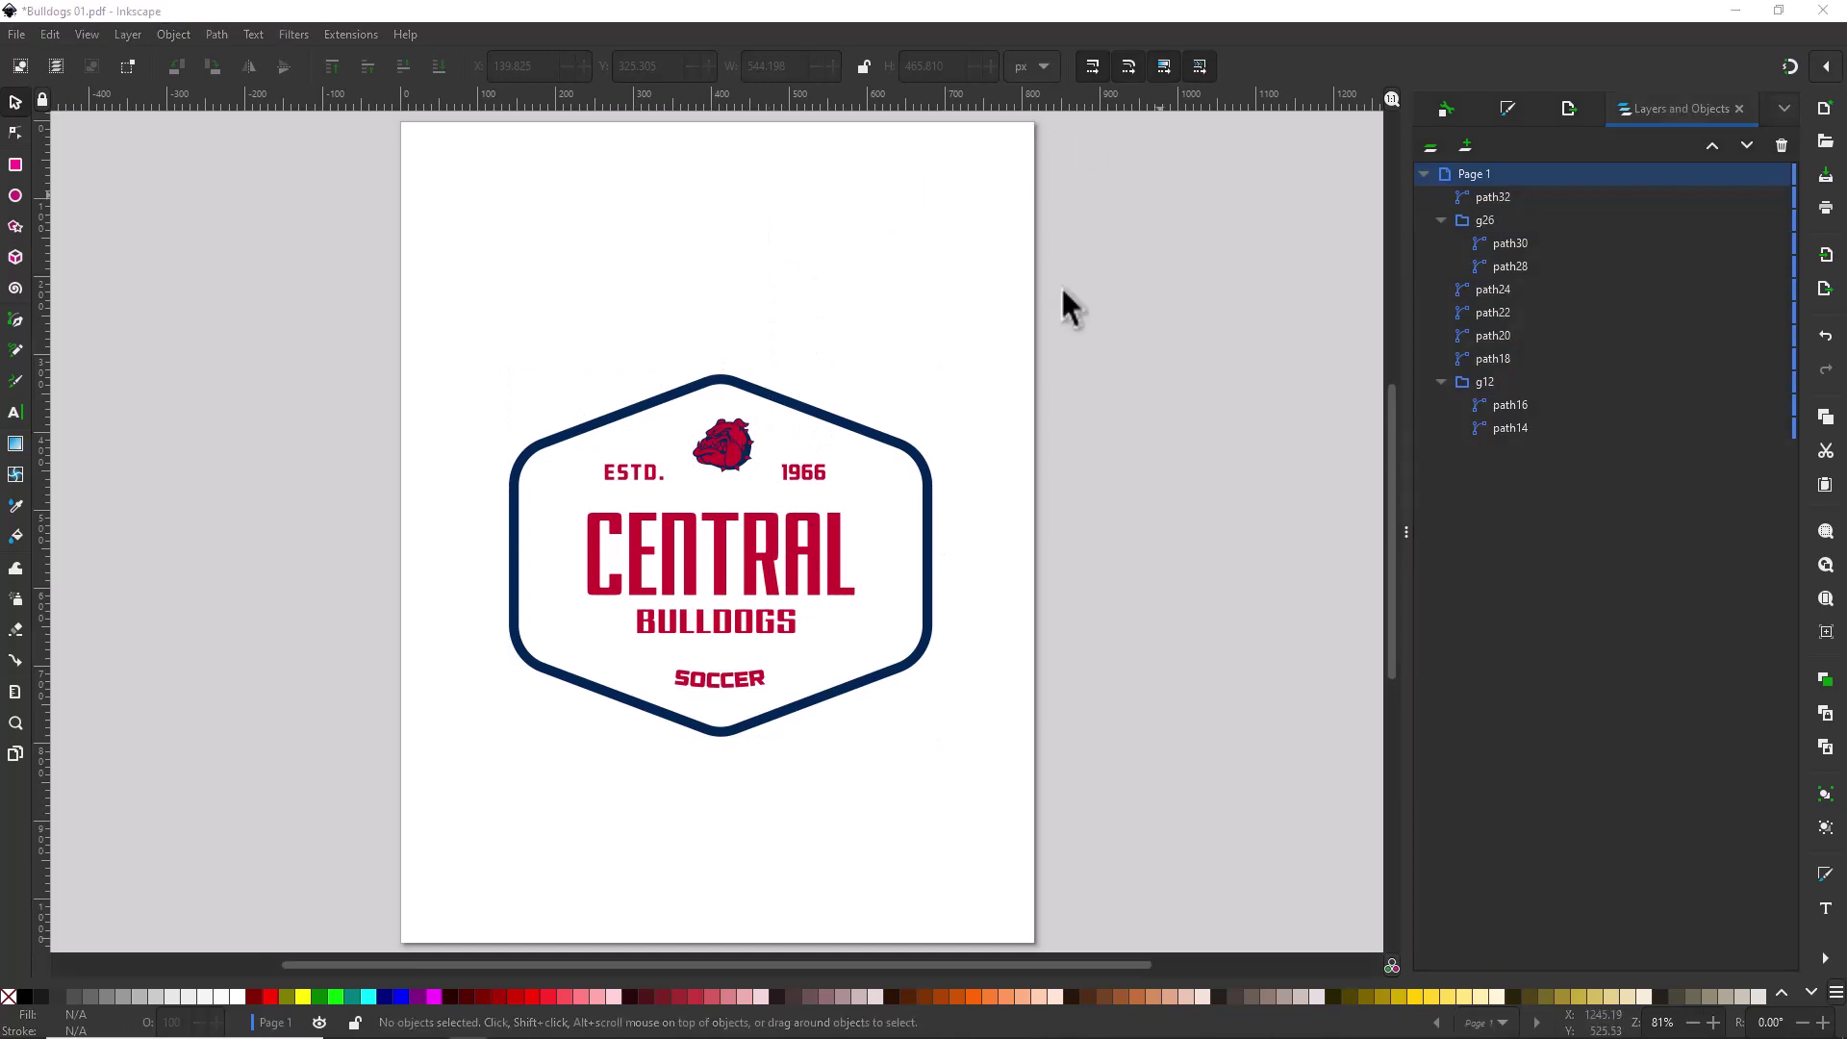
- Ungroup the hexagonal badge shape into its navy outline and white background paths
left_click(15, 723)
left_click_drag(436, 339, 970, 805)
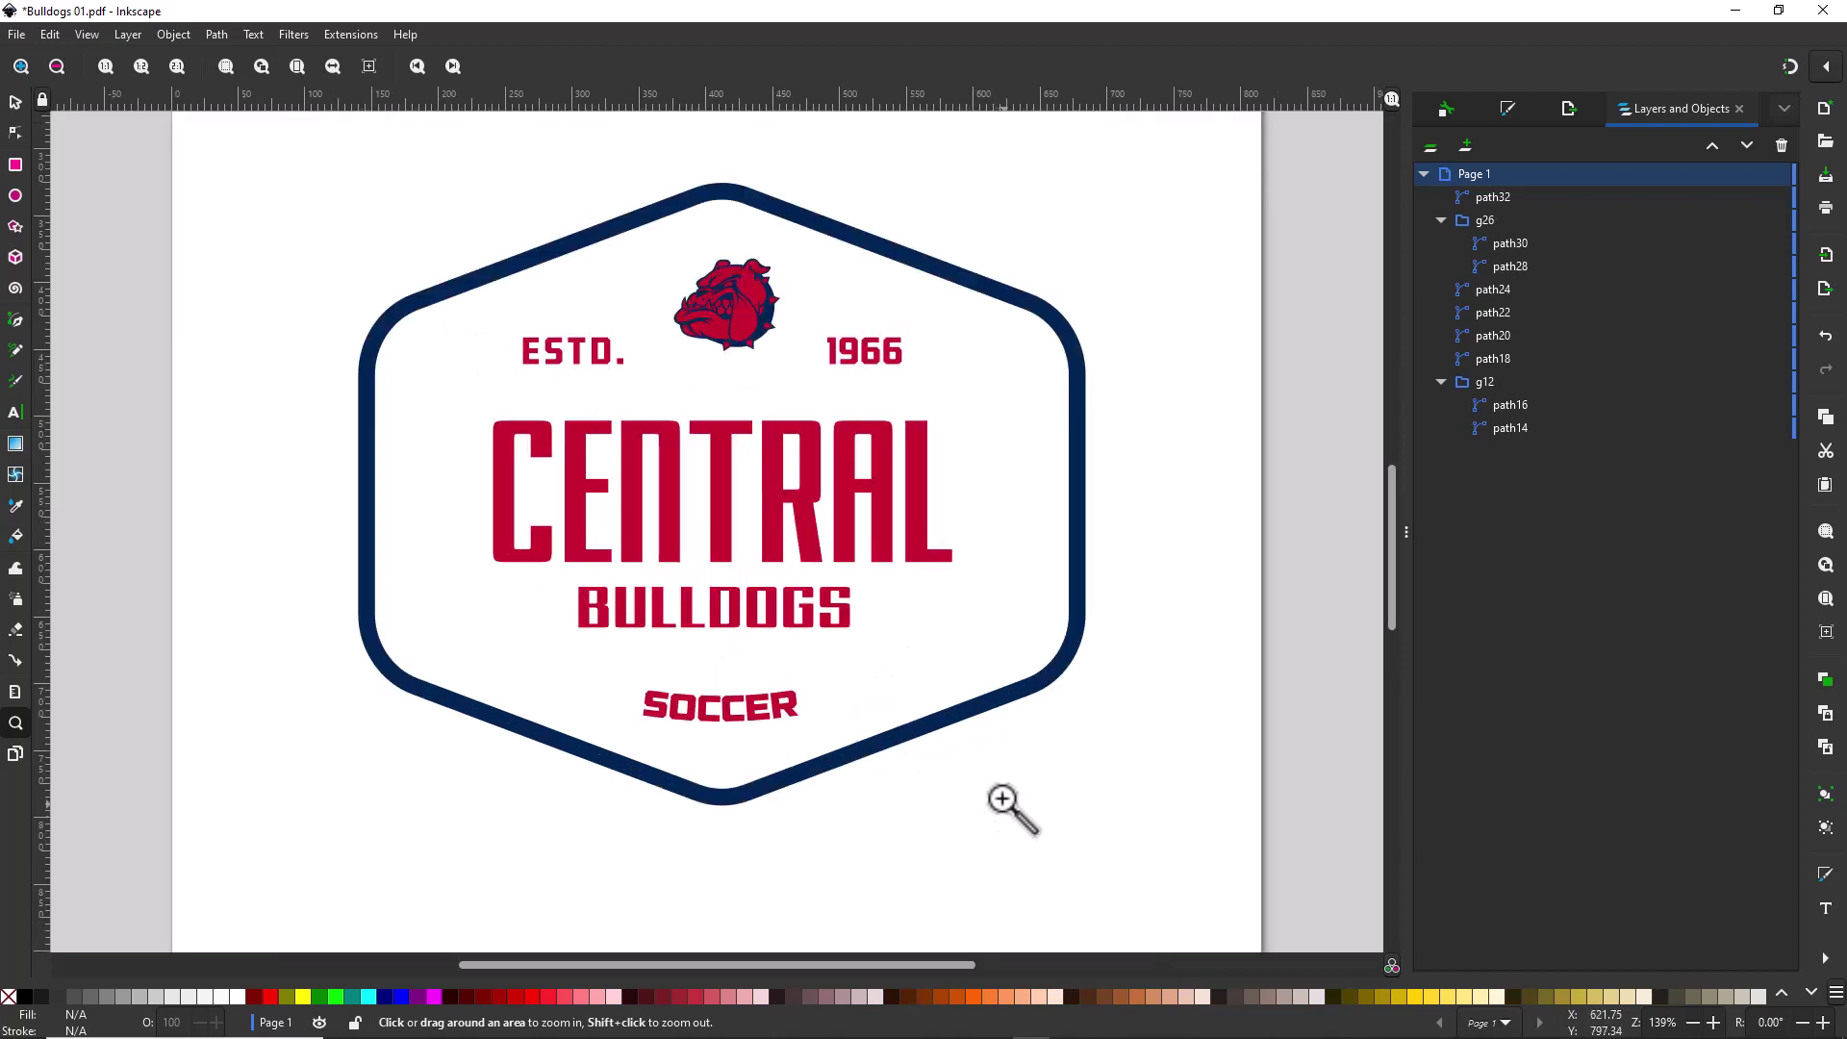
left_click(14, 101)
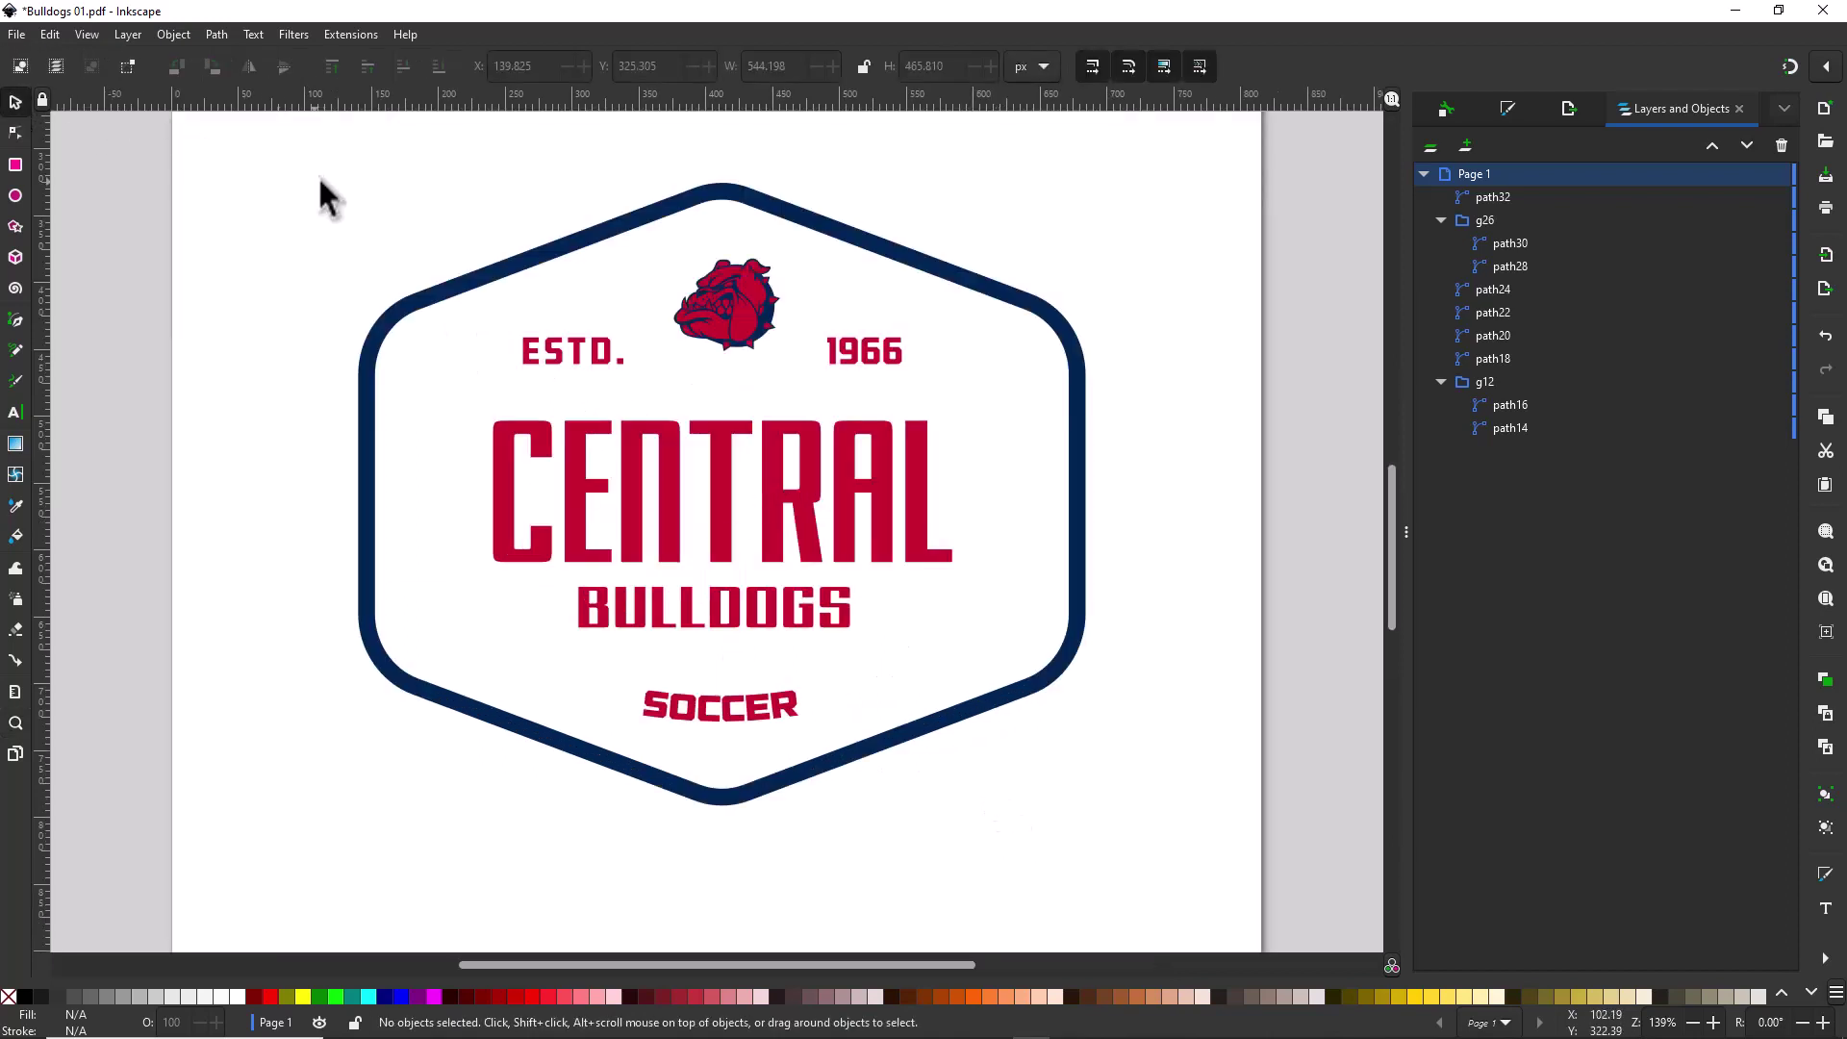
left_click(530, 277)
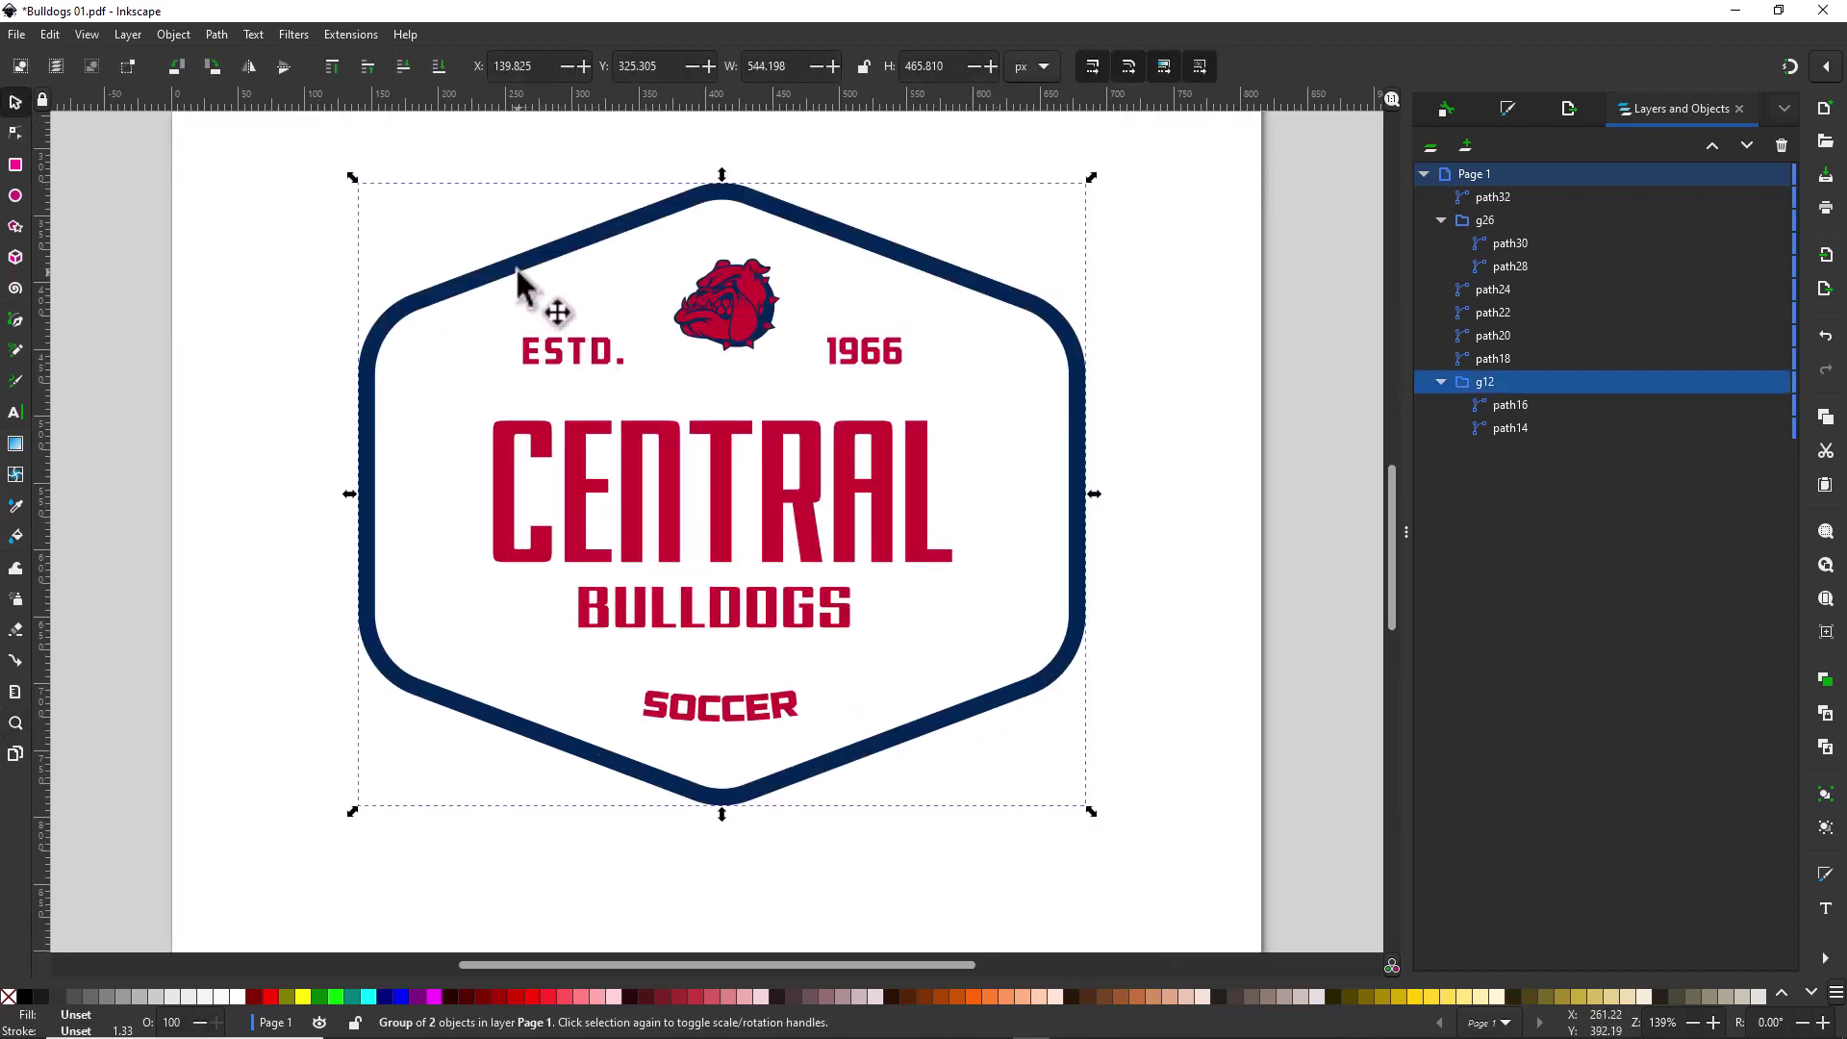
left_click_drag(528, 274, 455, 205)
key("ctrl+z")
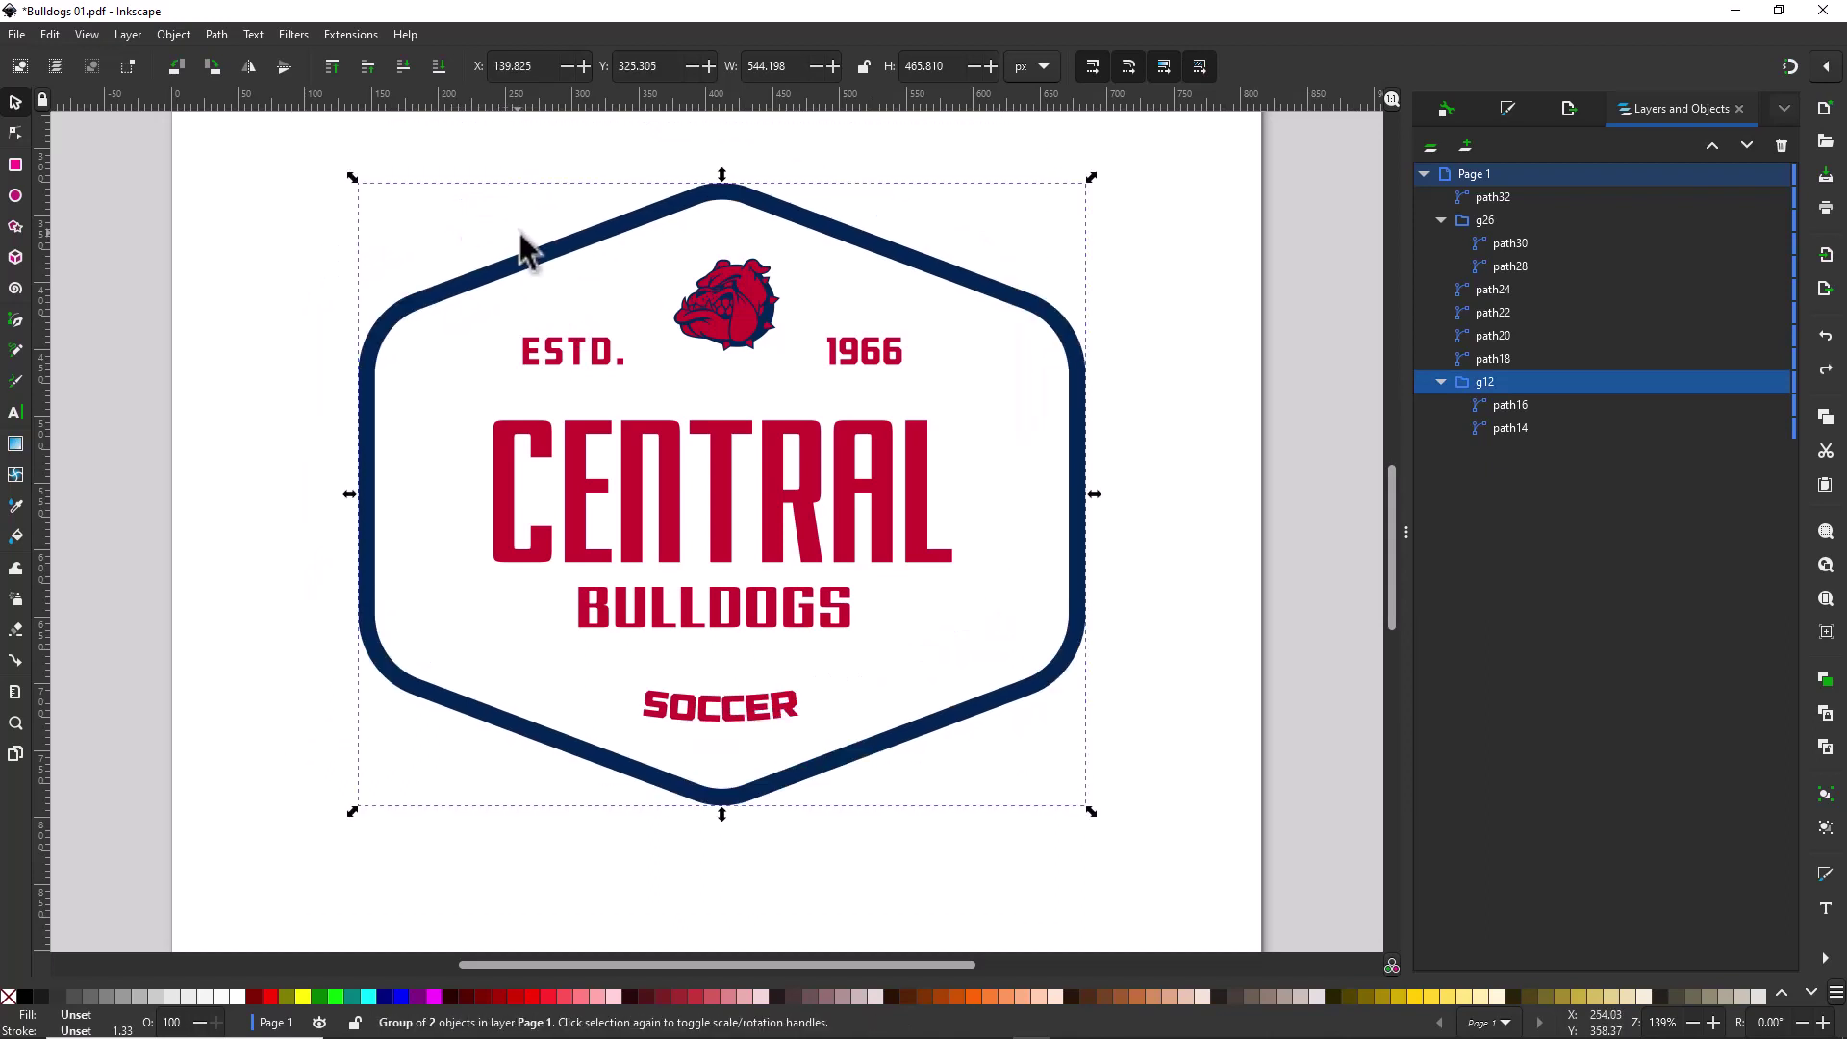
right_click(533, 252)
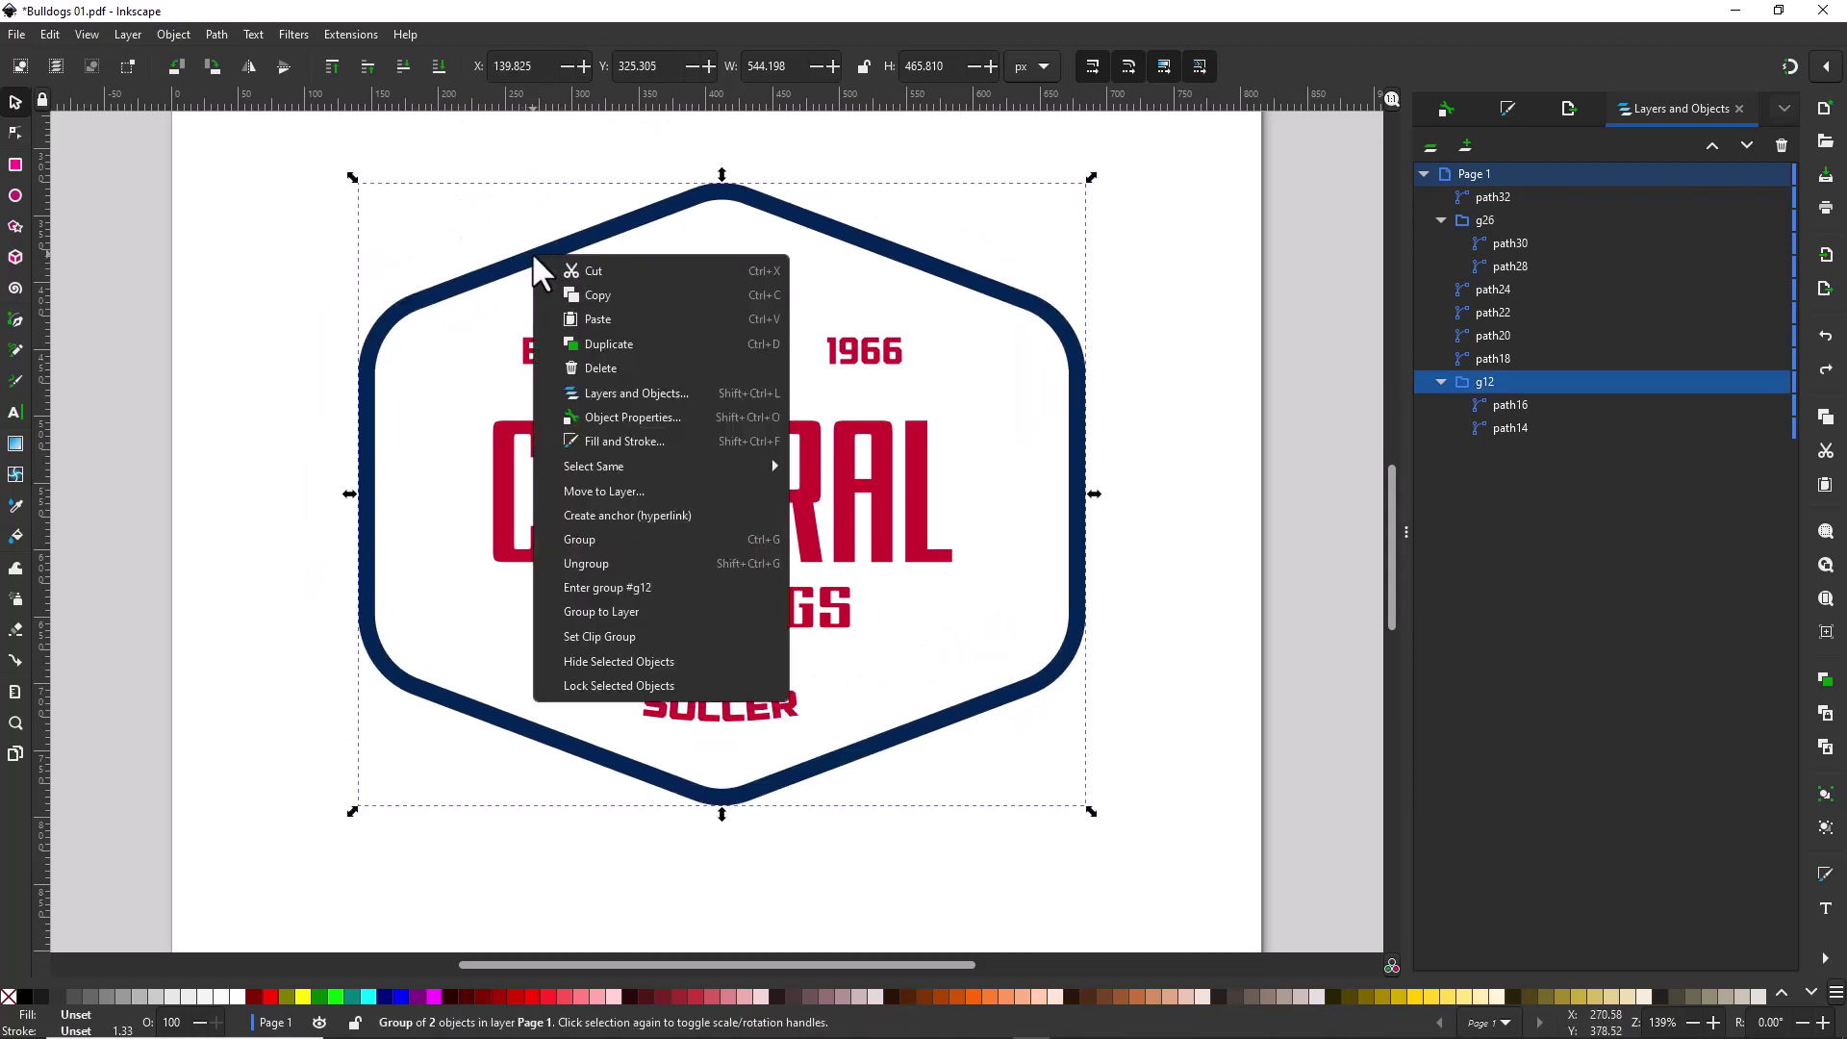
left_click(598, 565)
left_click(306, 227)
- Ungroup the bulldog head into its separate crimson and navy paths
left_click(755, 292)
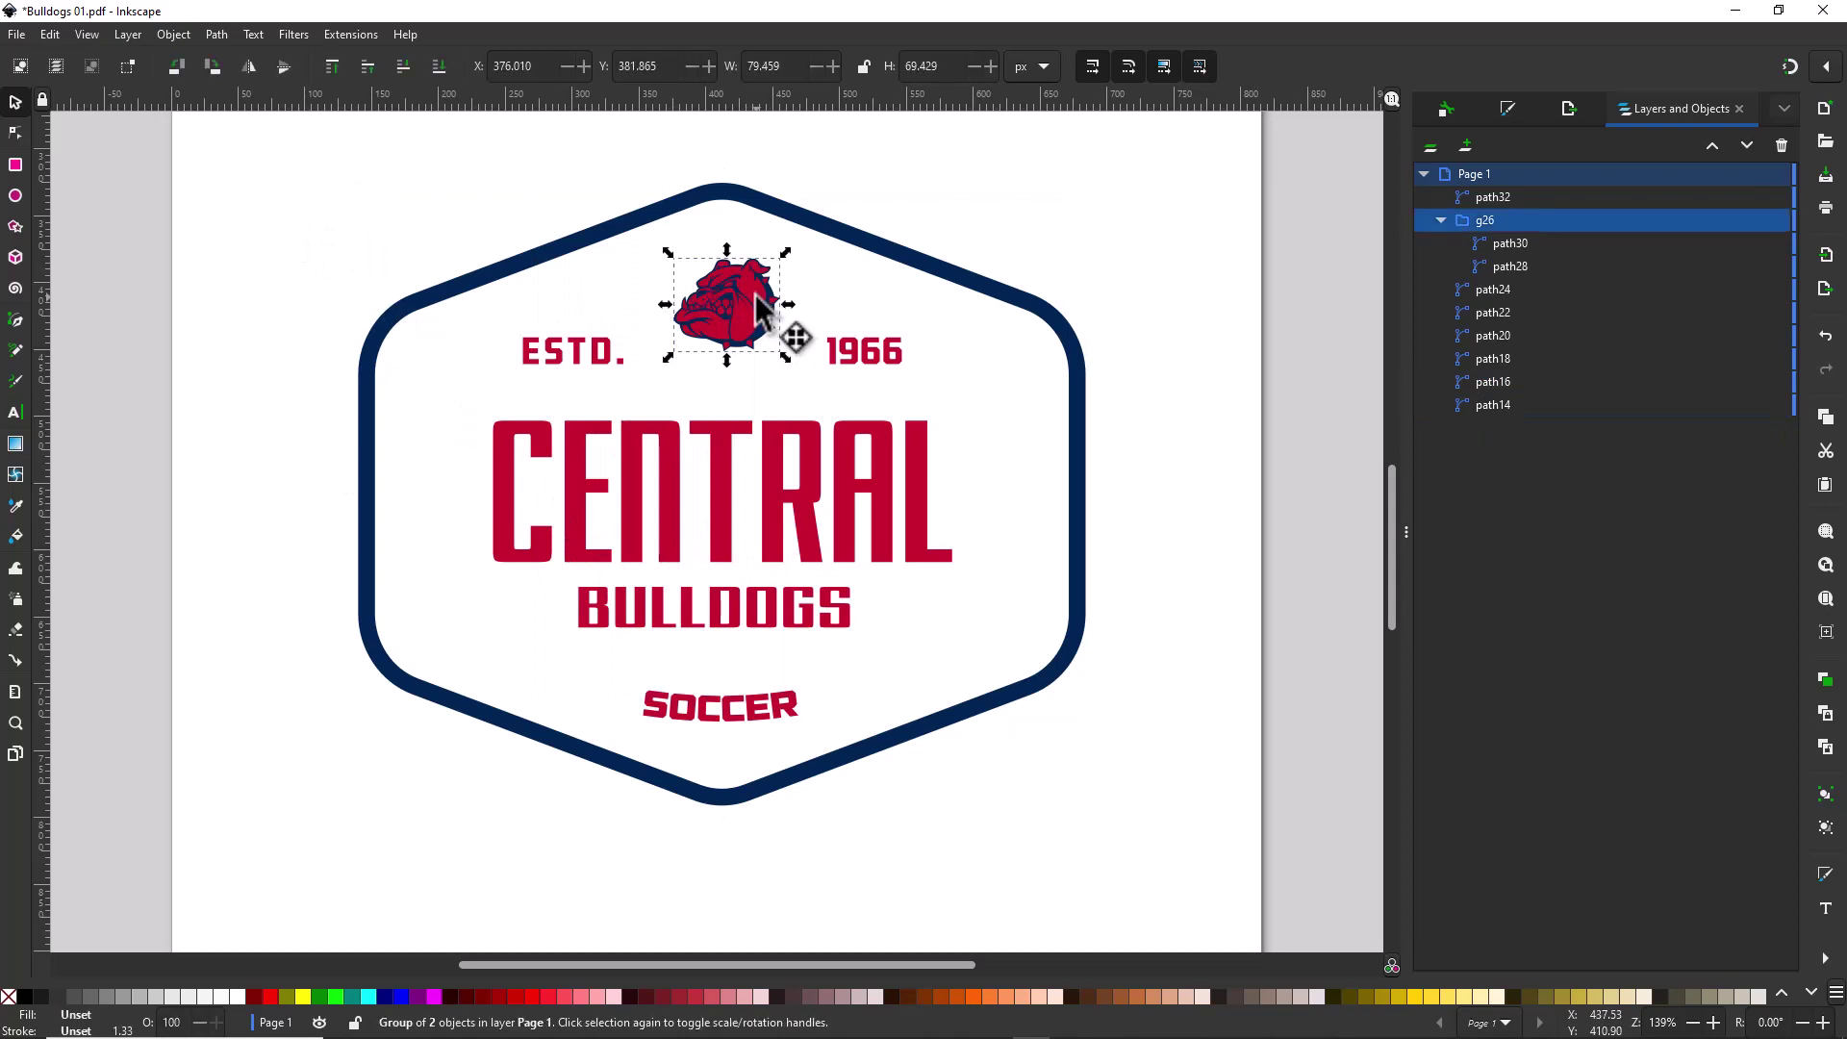
left_click_drag(756, 294, 893, 205)
key("ctrl+z")
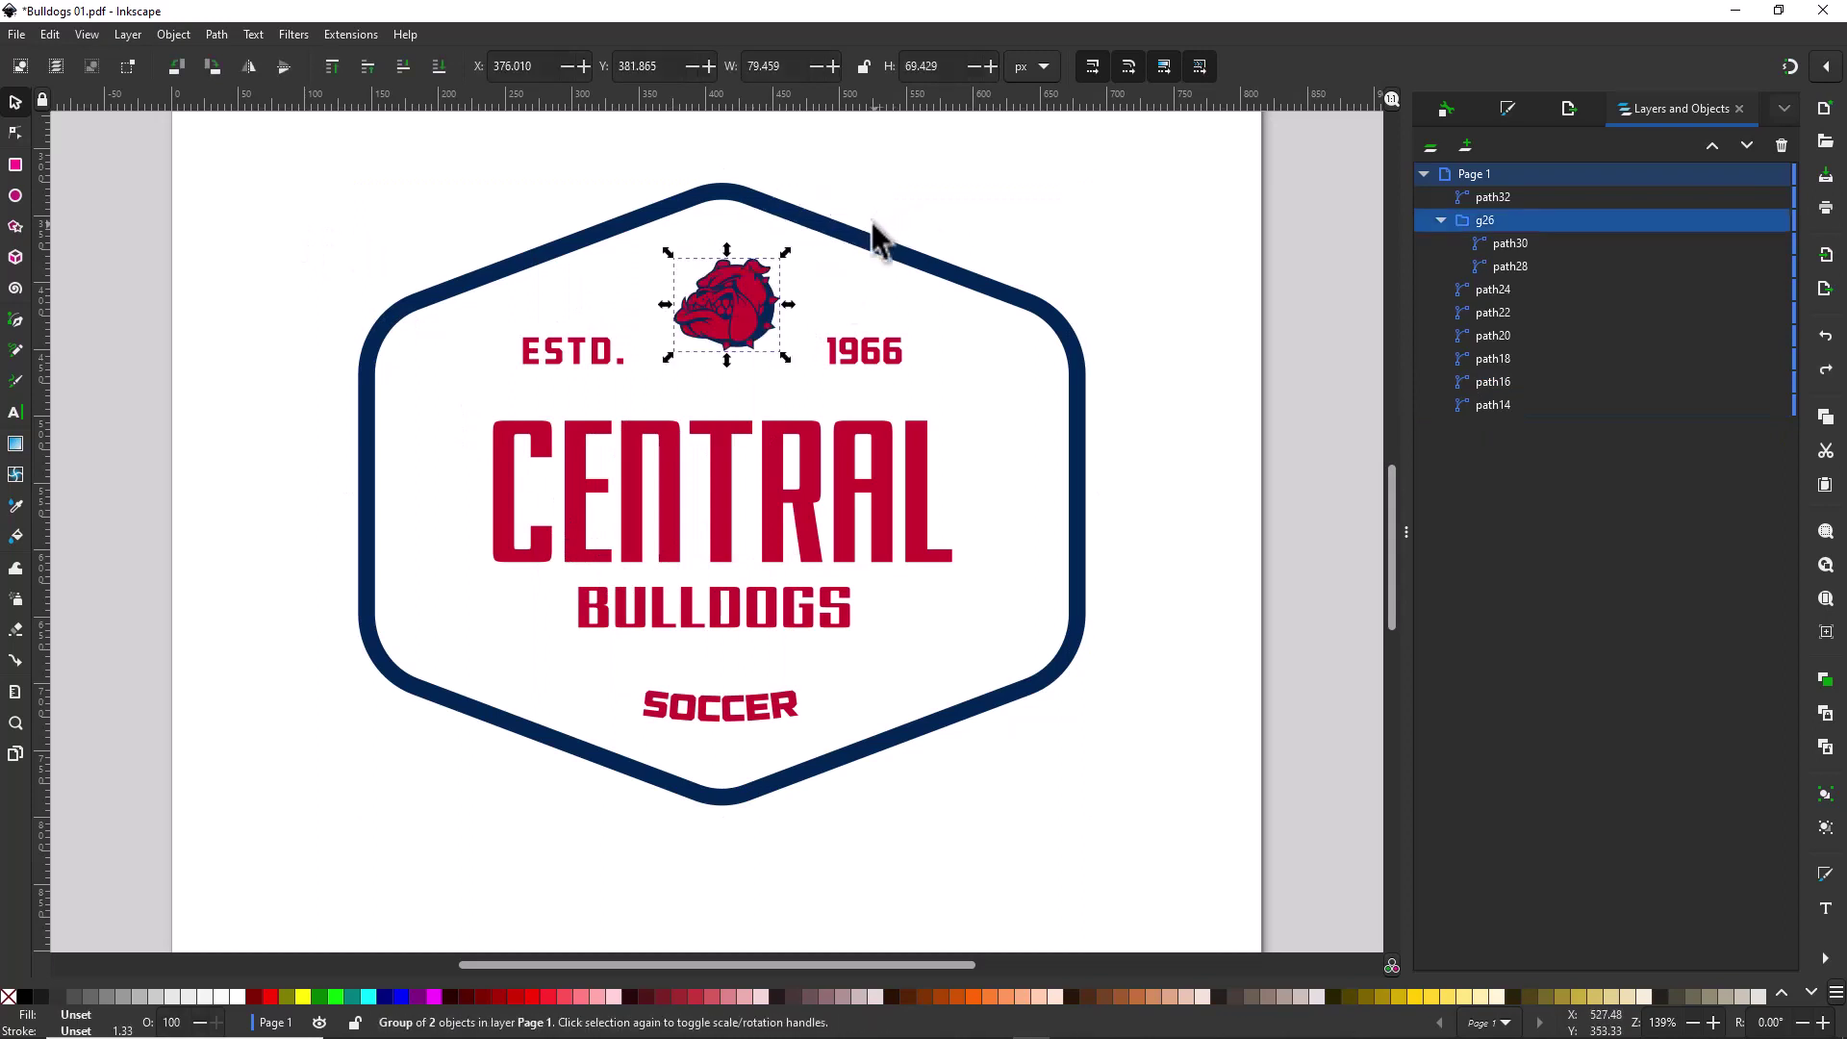
right_click(749, 295)
left_click(802, 603)
left_click(1101, 179)
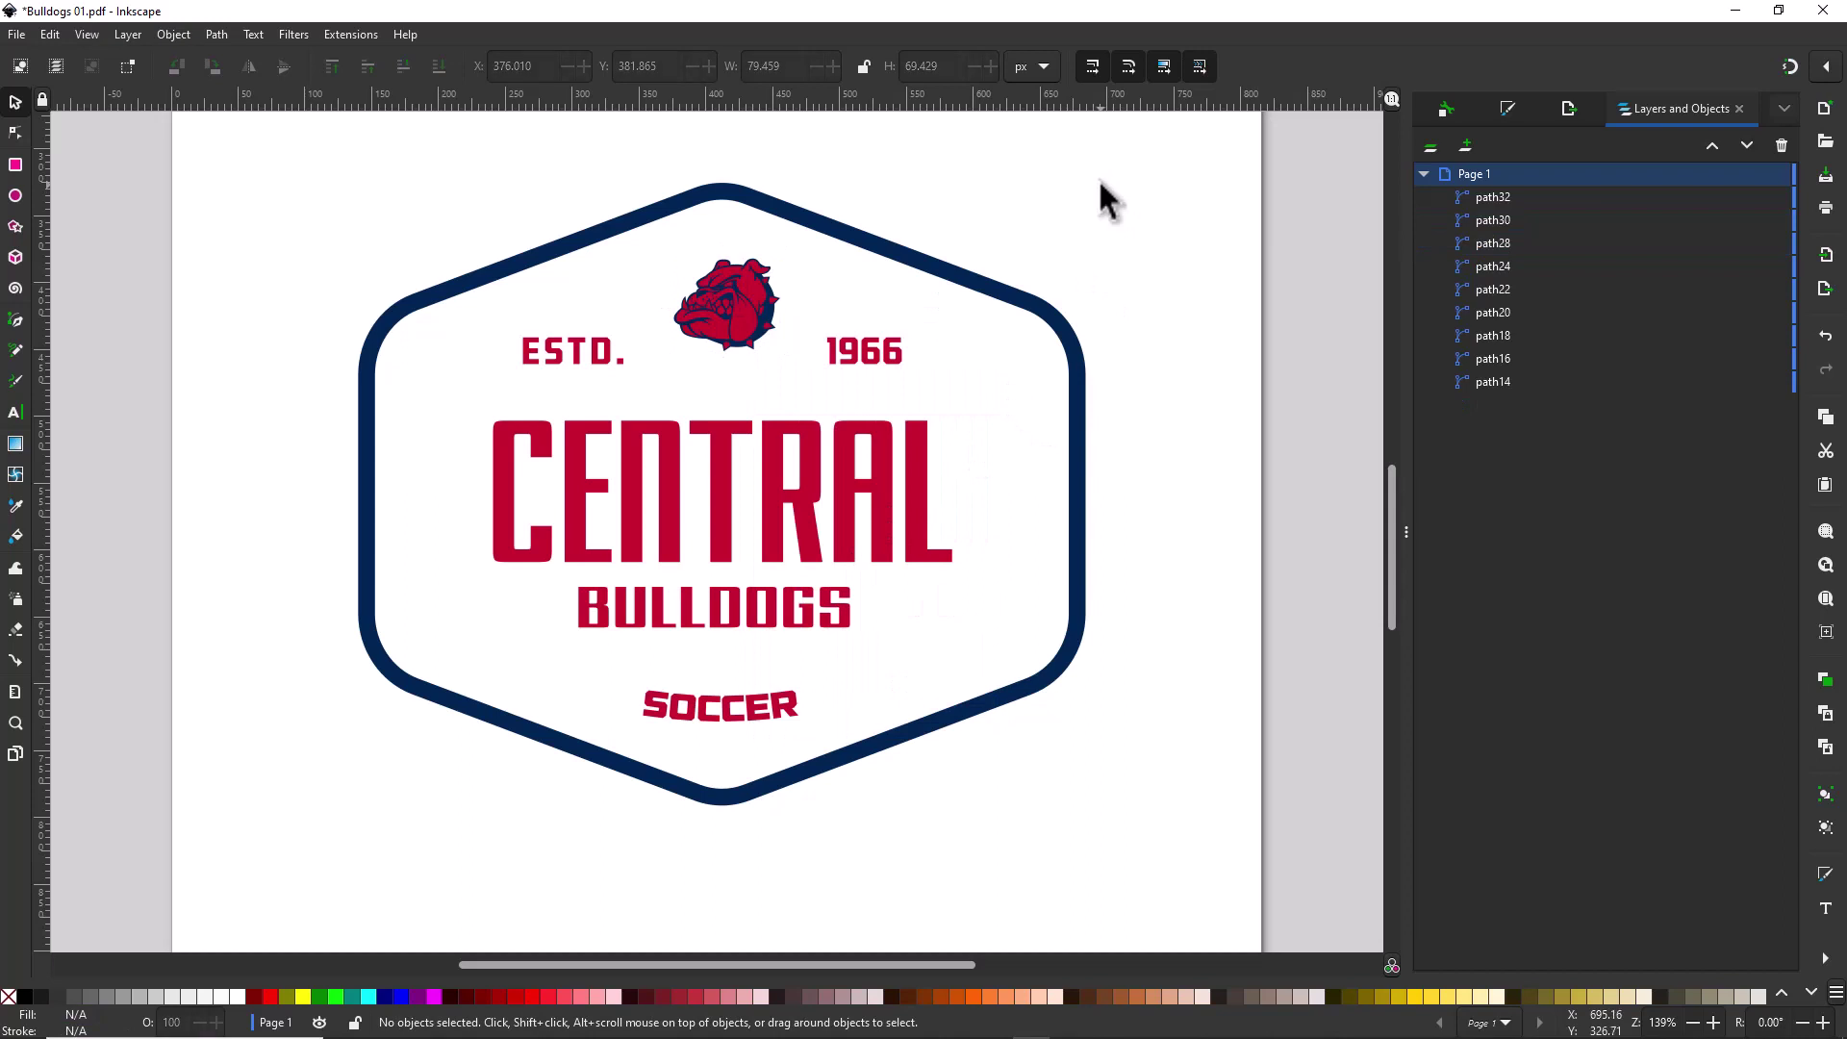
- Group all objects sharing the bulldog's crimson fill and stroke, and move the group aside to check the color separation
left_click(753, 291)
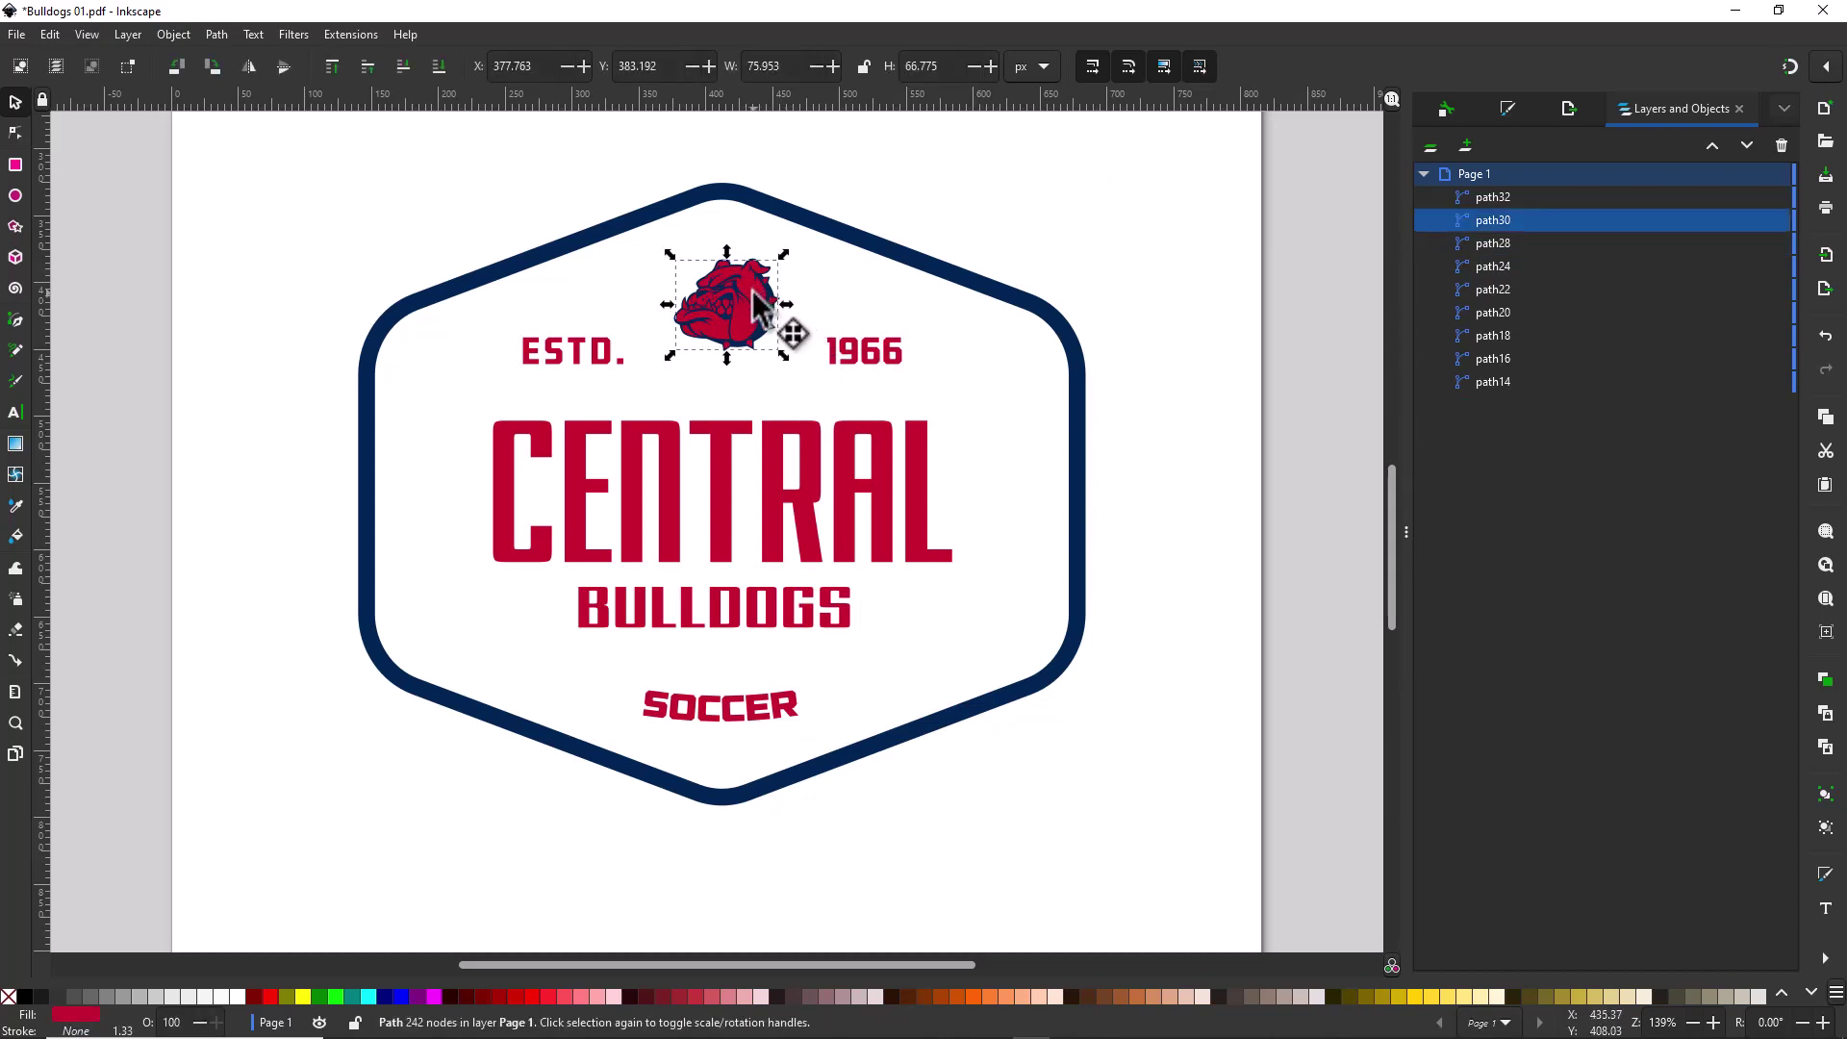
left_click(48, 35)
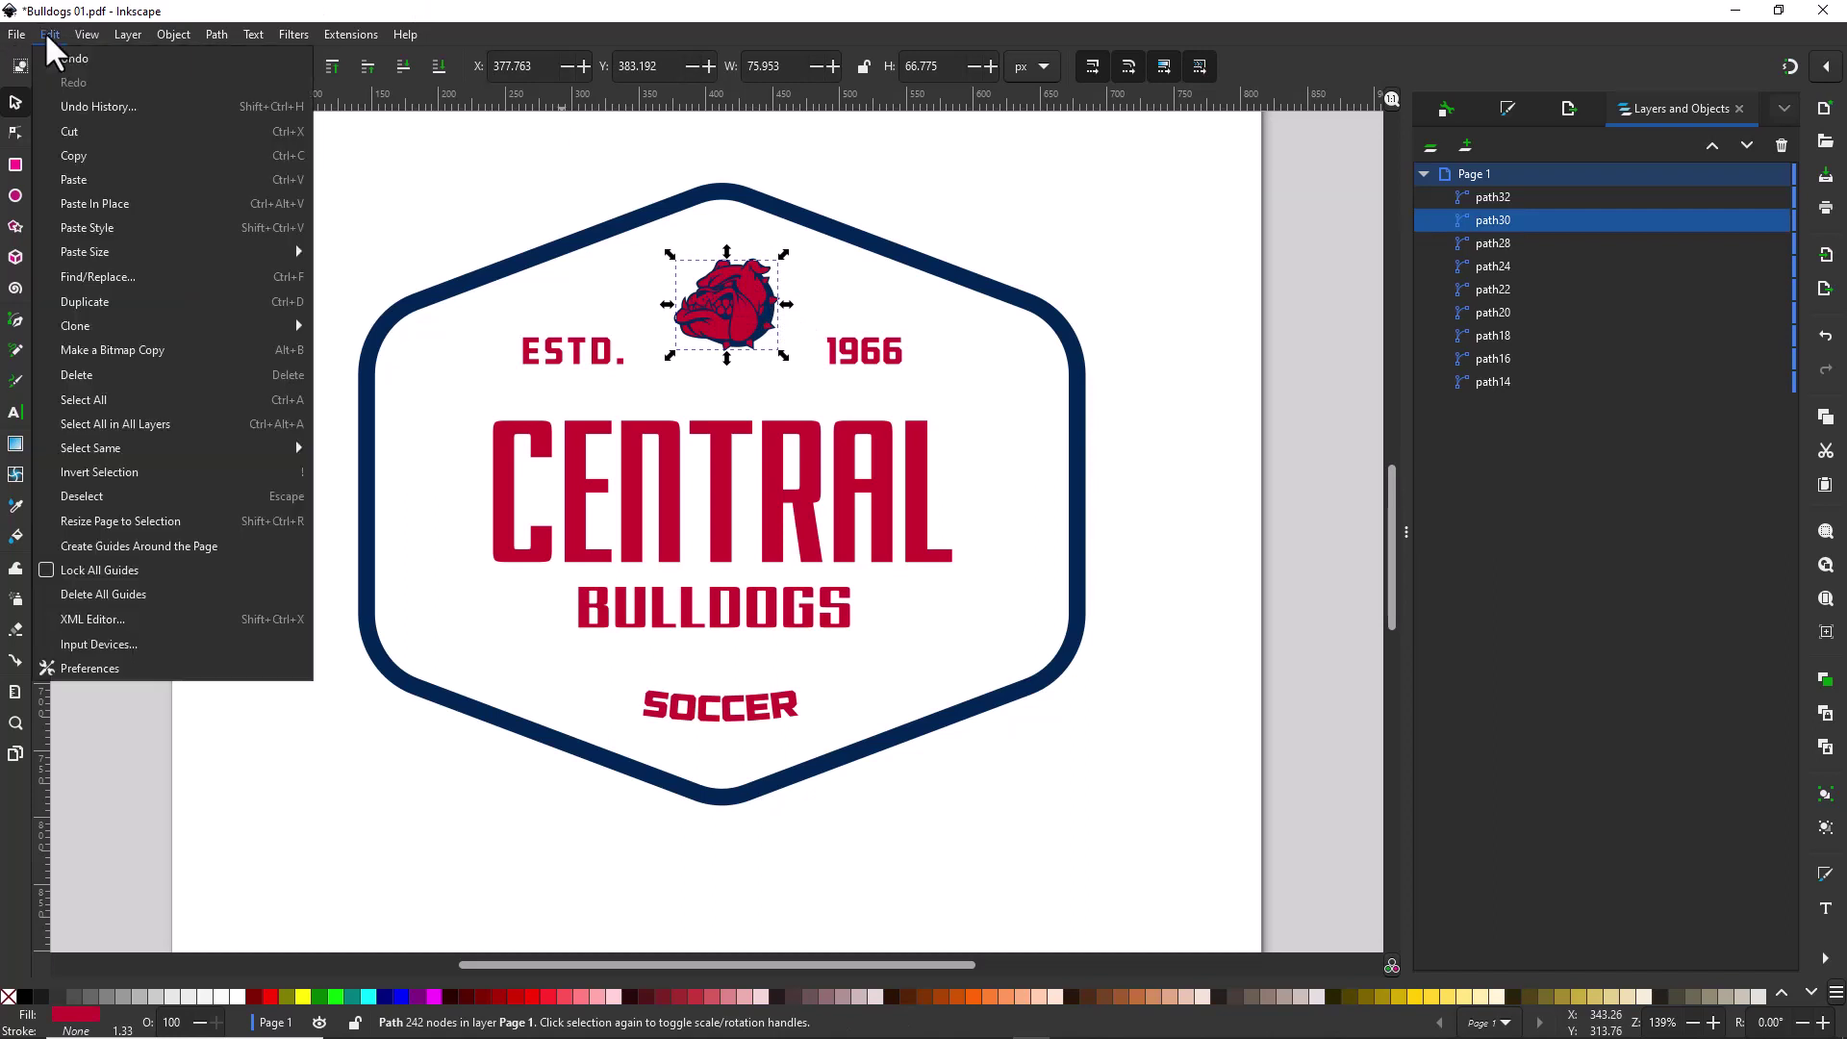
mouse_move(96, 450)
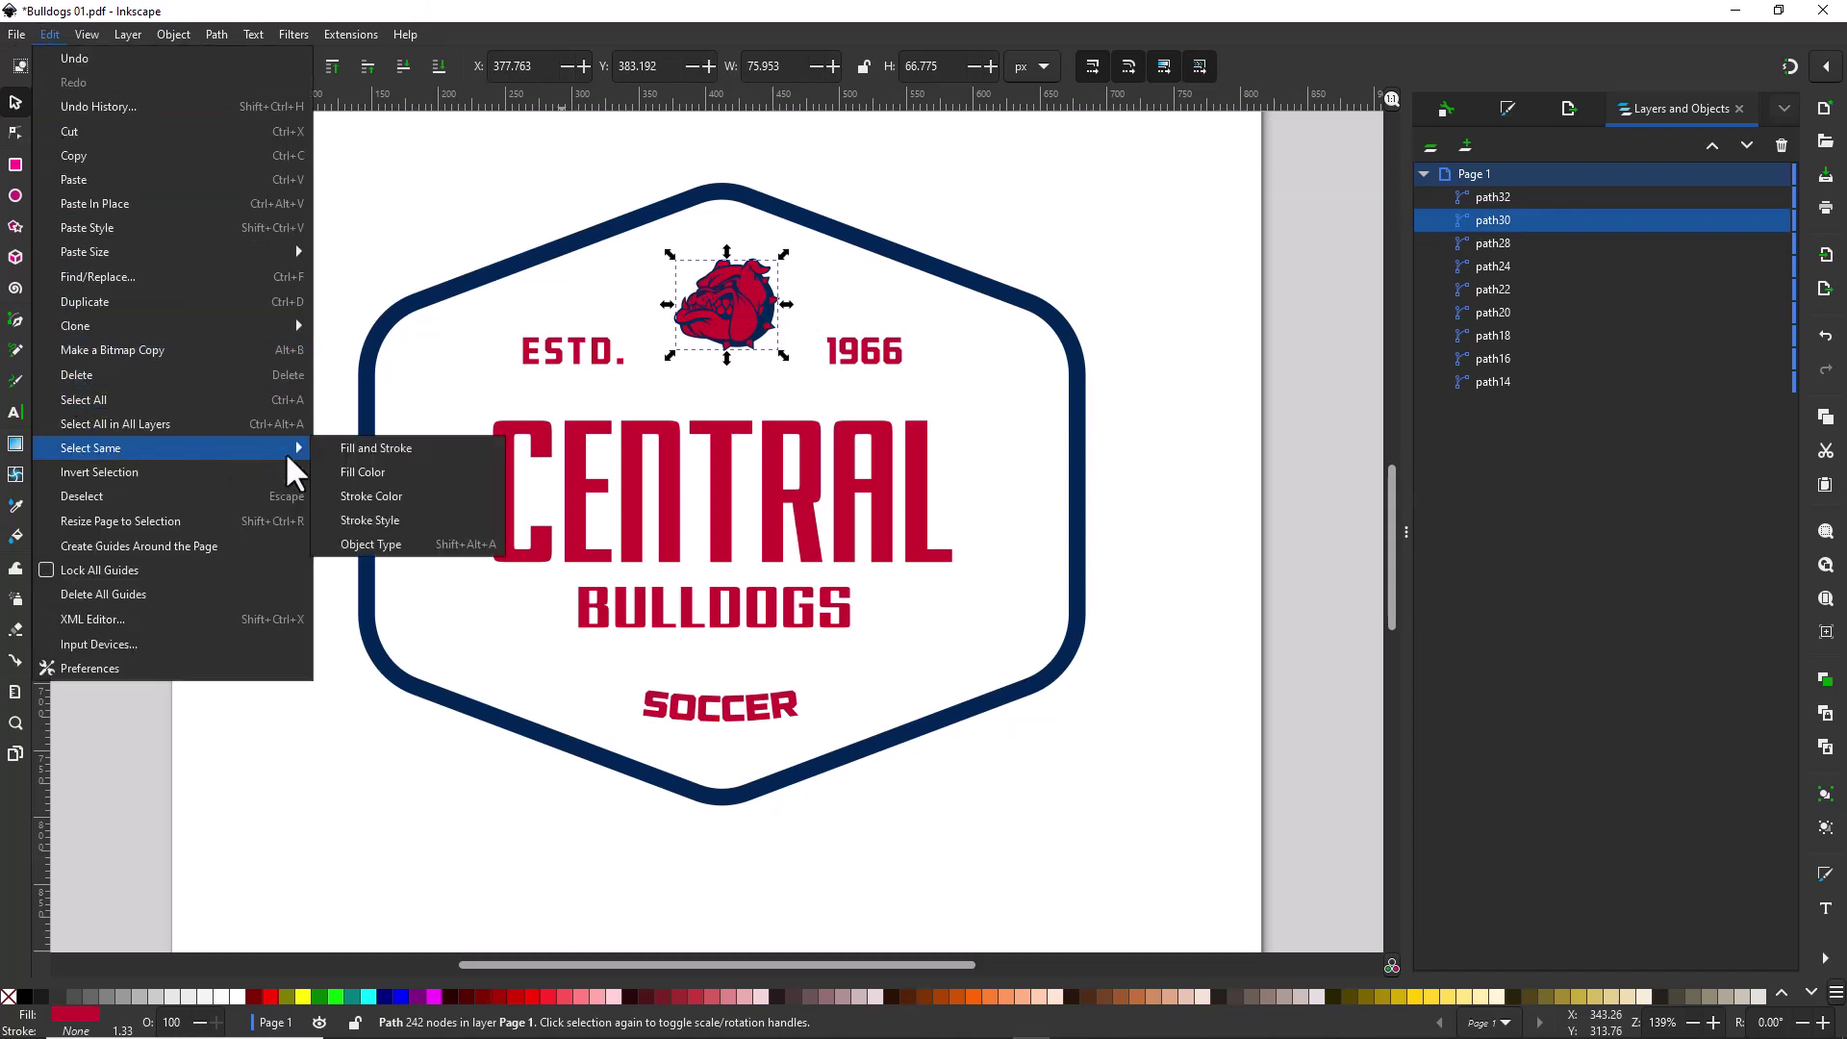
left_click(401, 444)
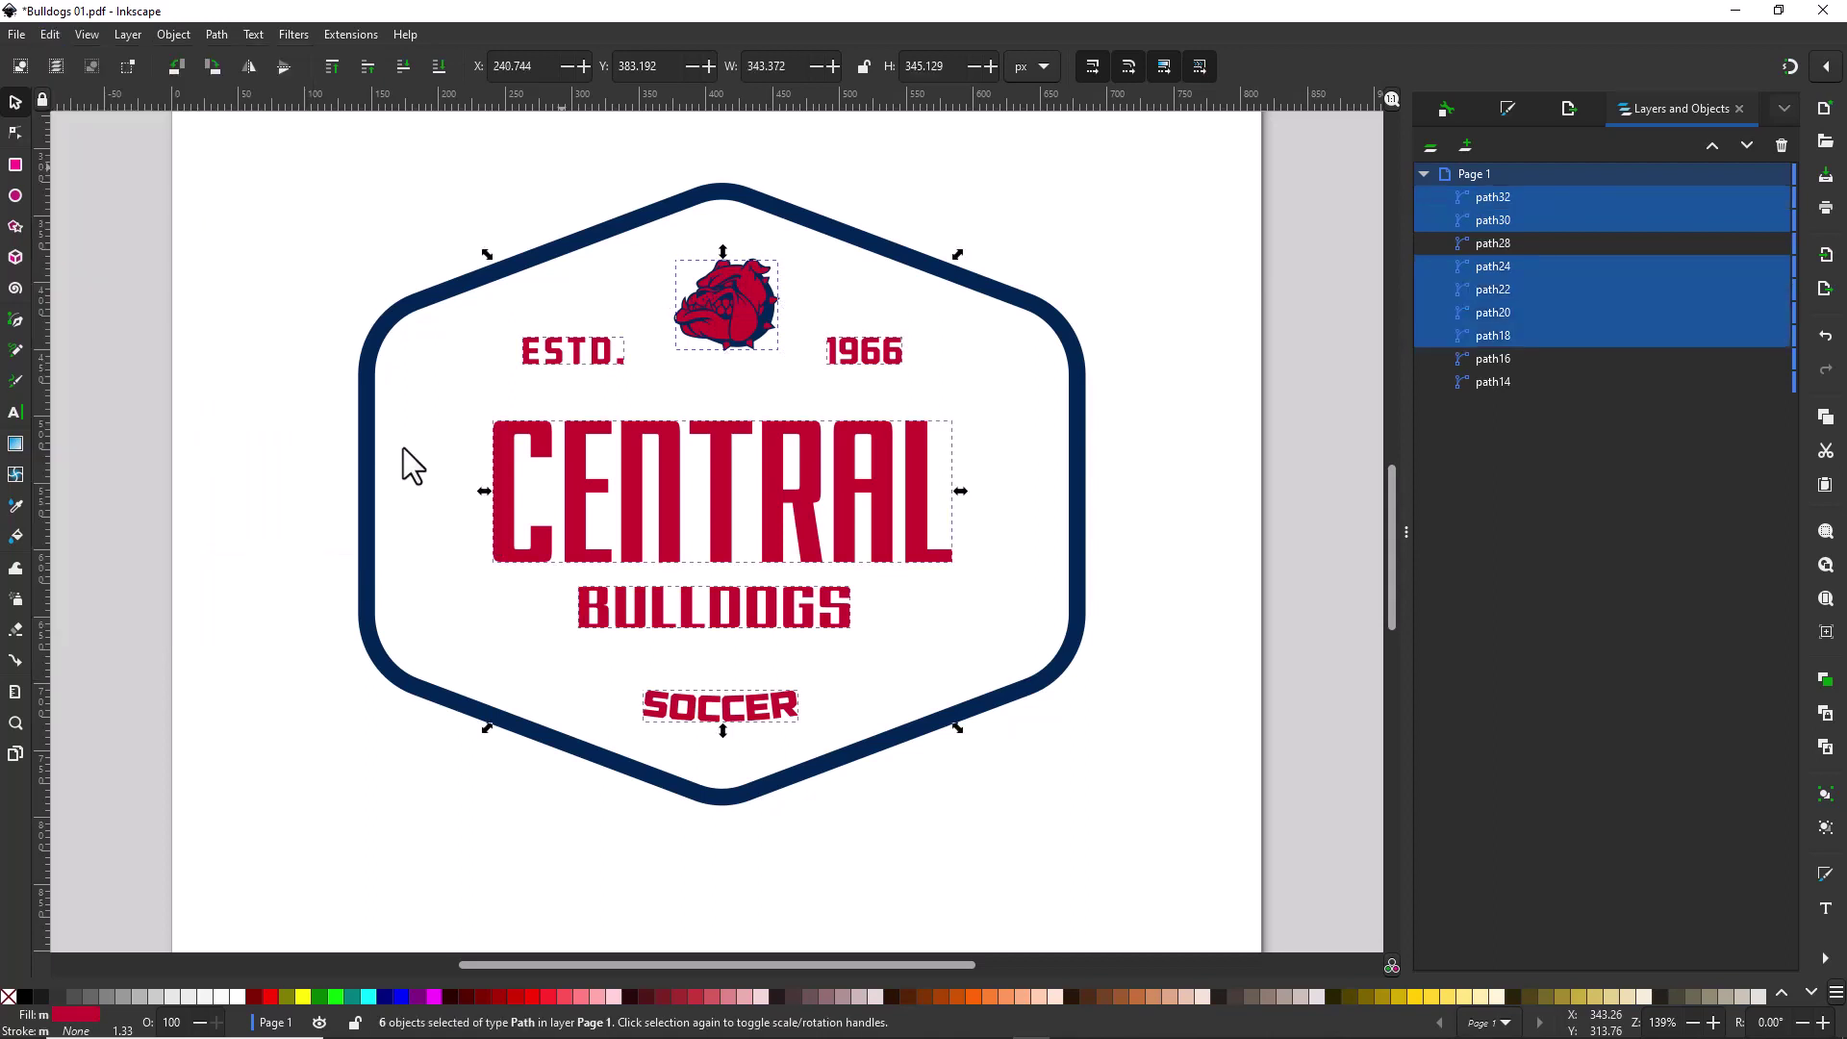
key("ctrl")
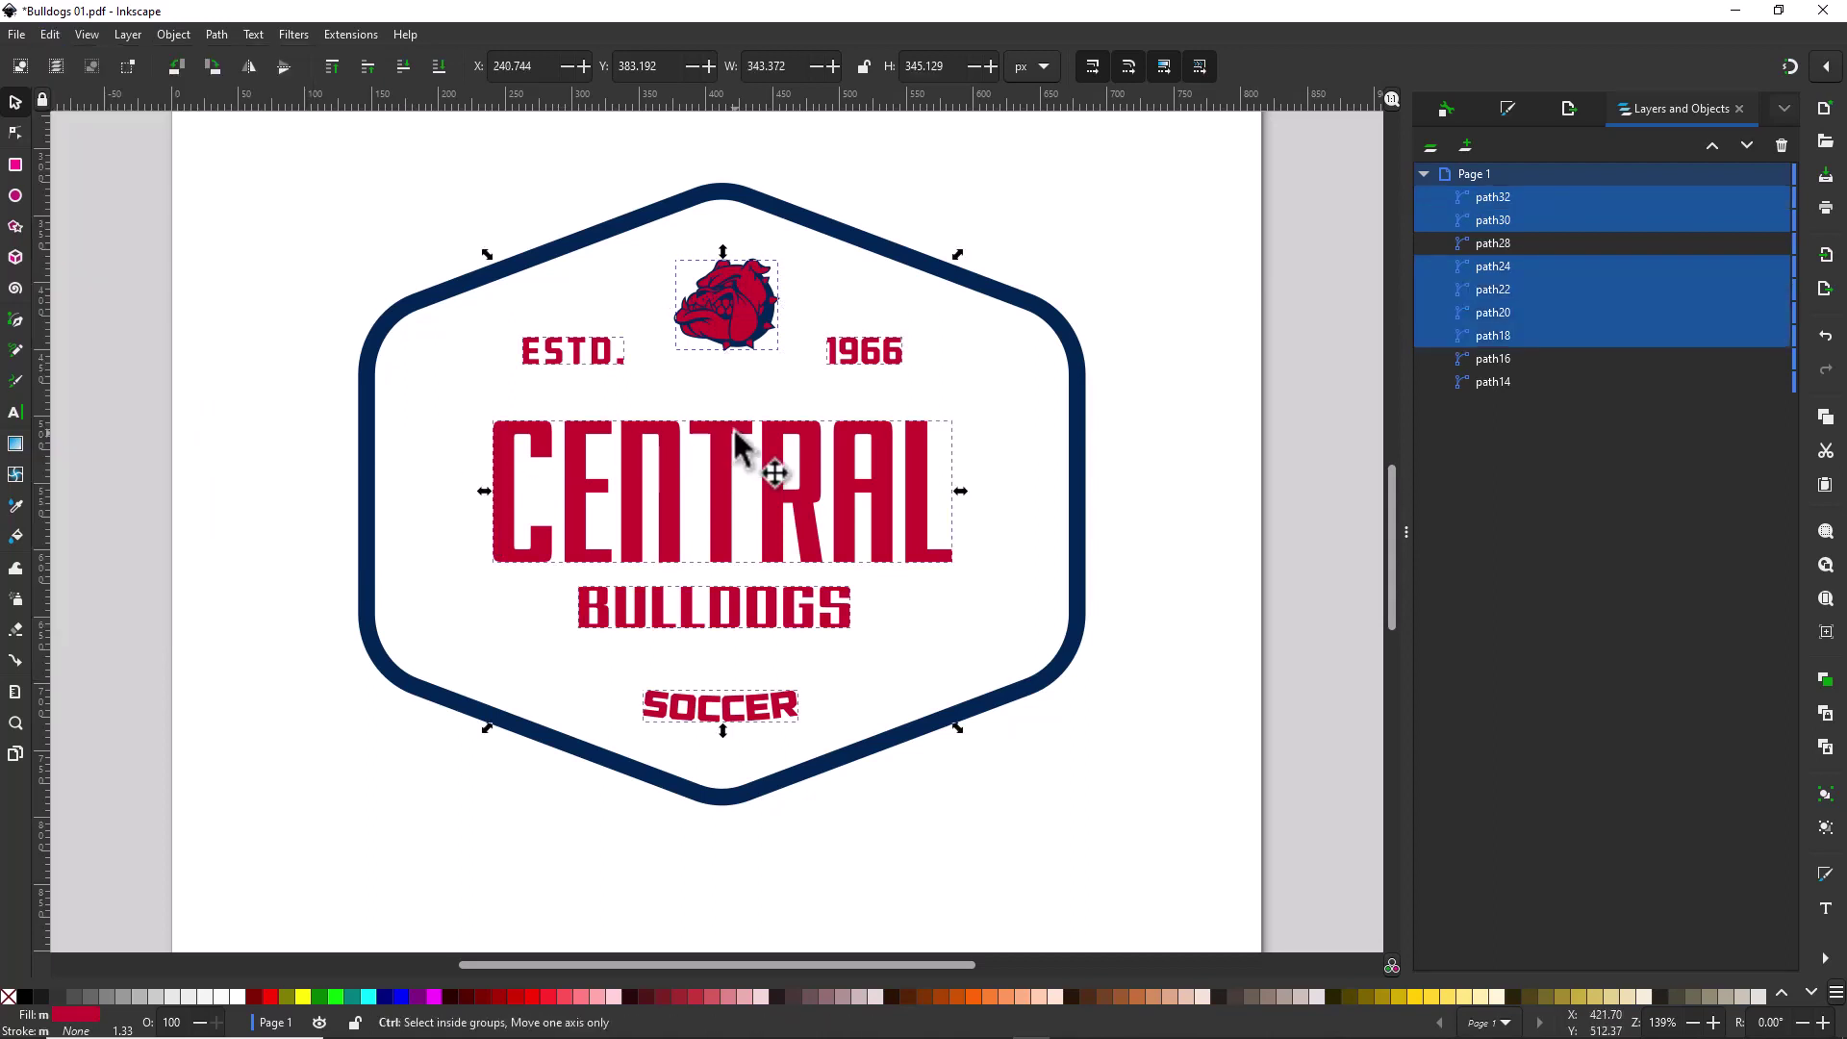
key("ctrl+g")
left_click(424, 176)
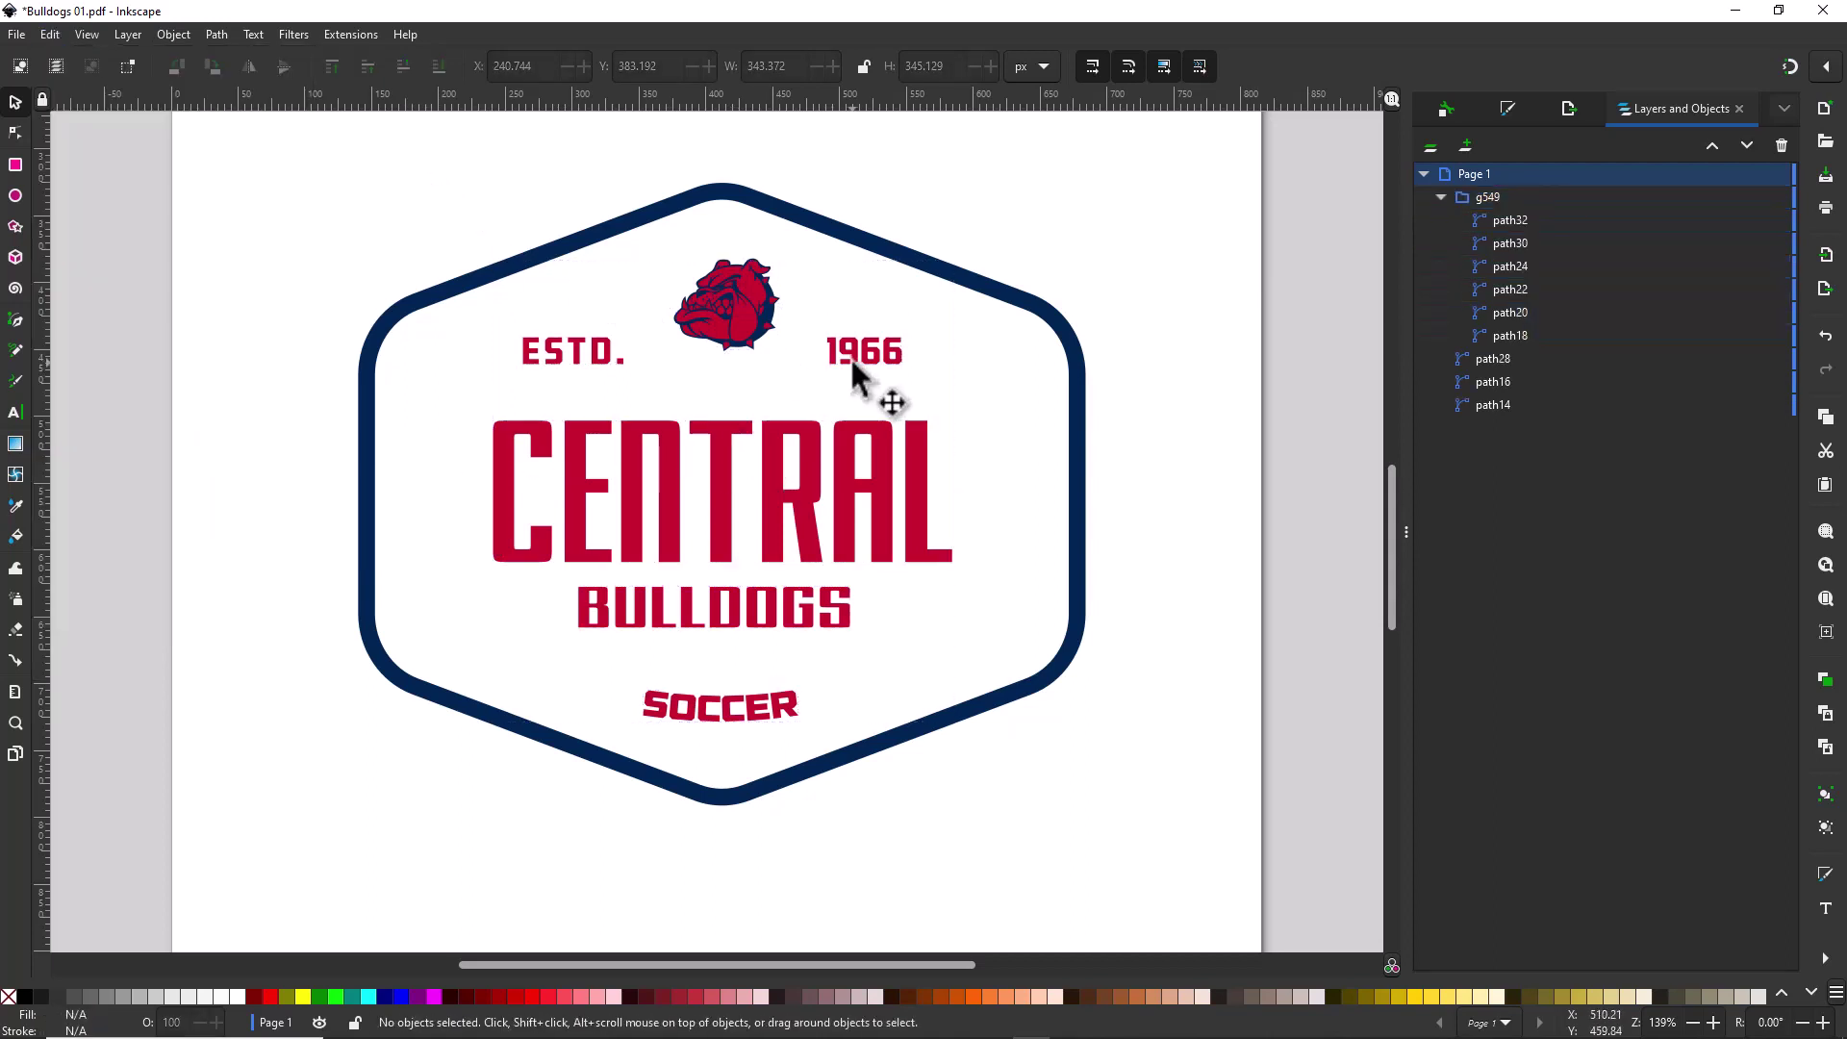
left_click_drag(789, 295, 996, 276)
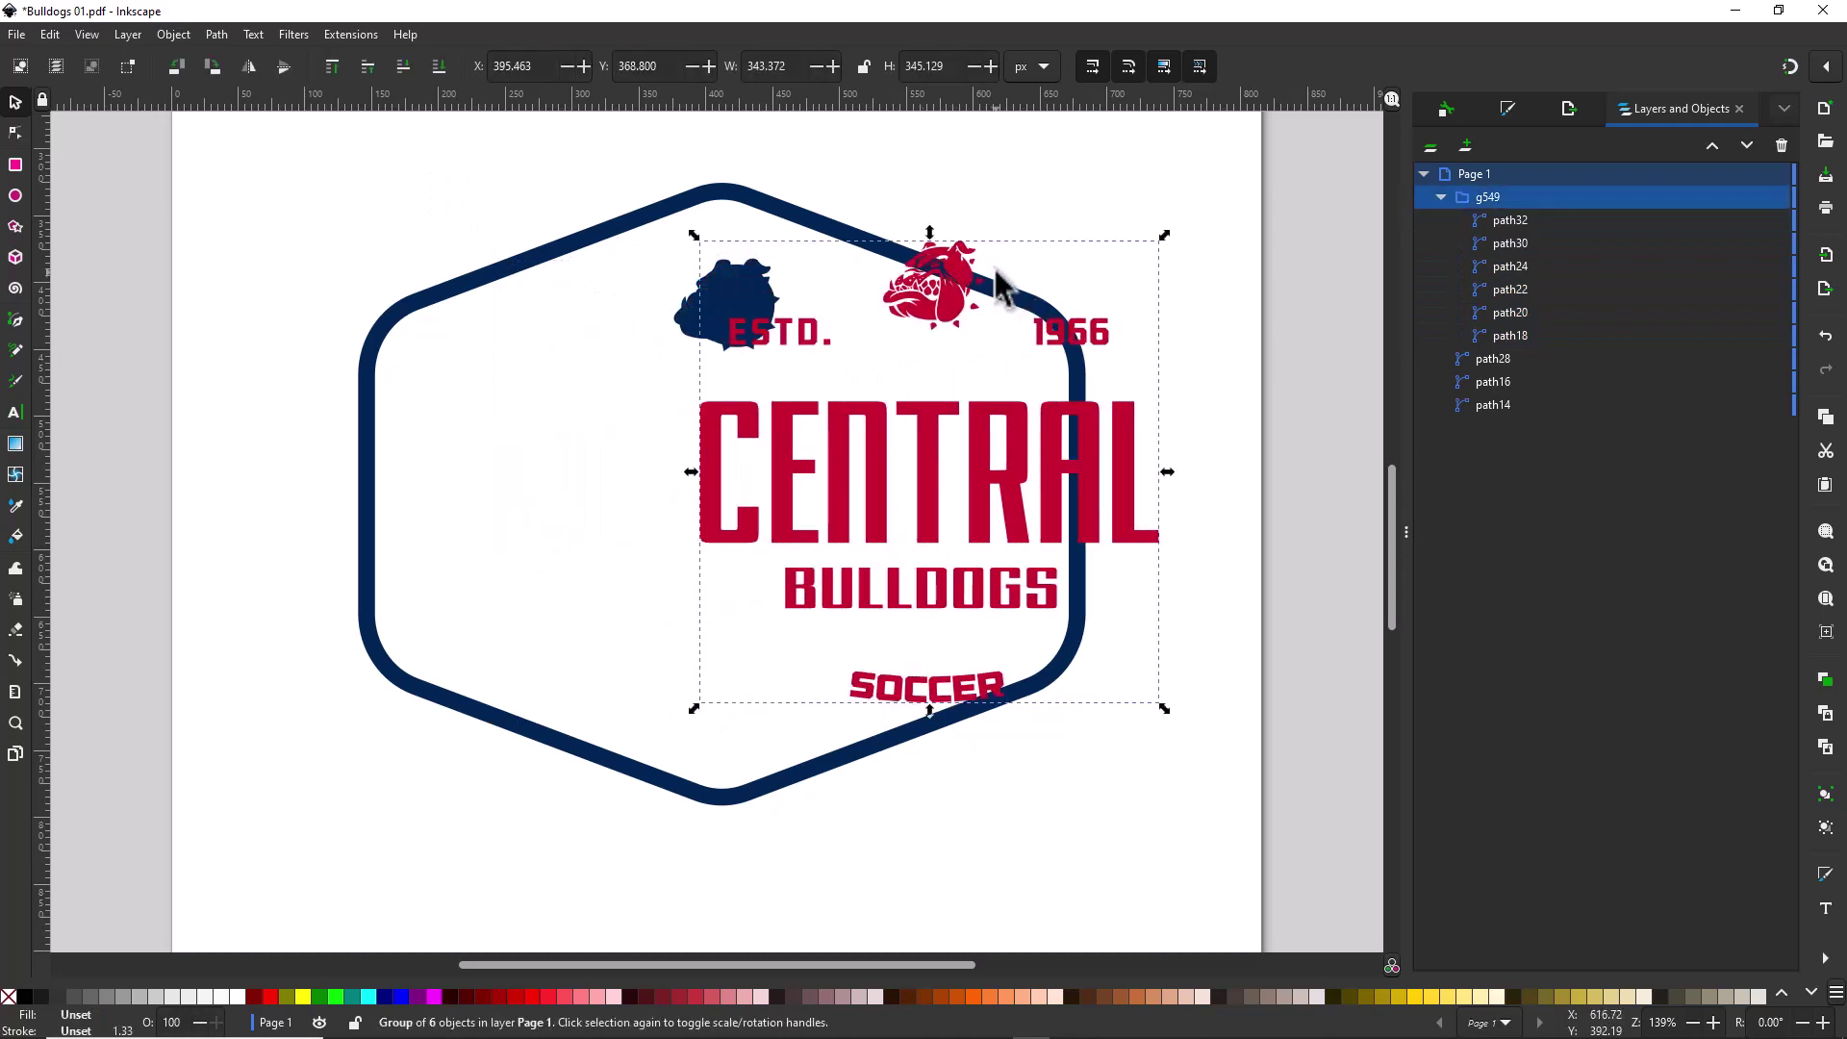
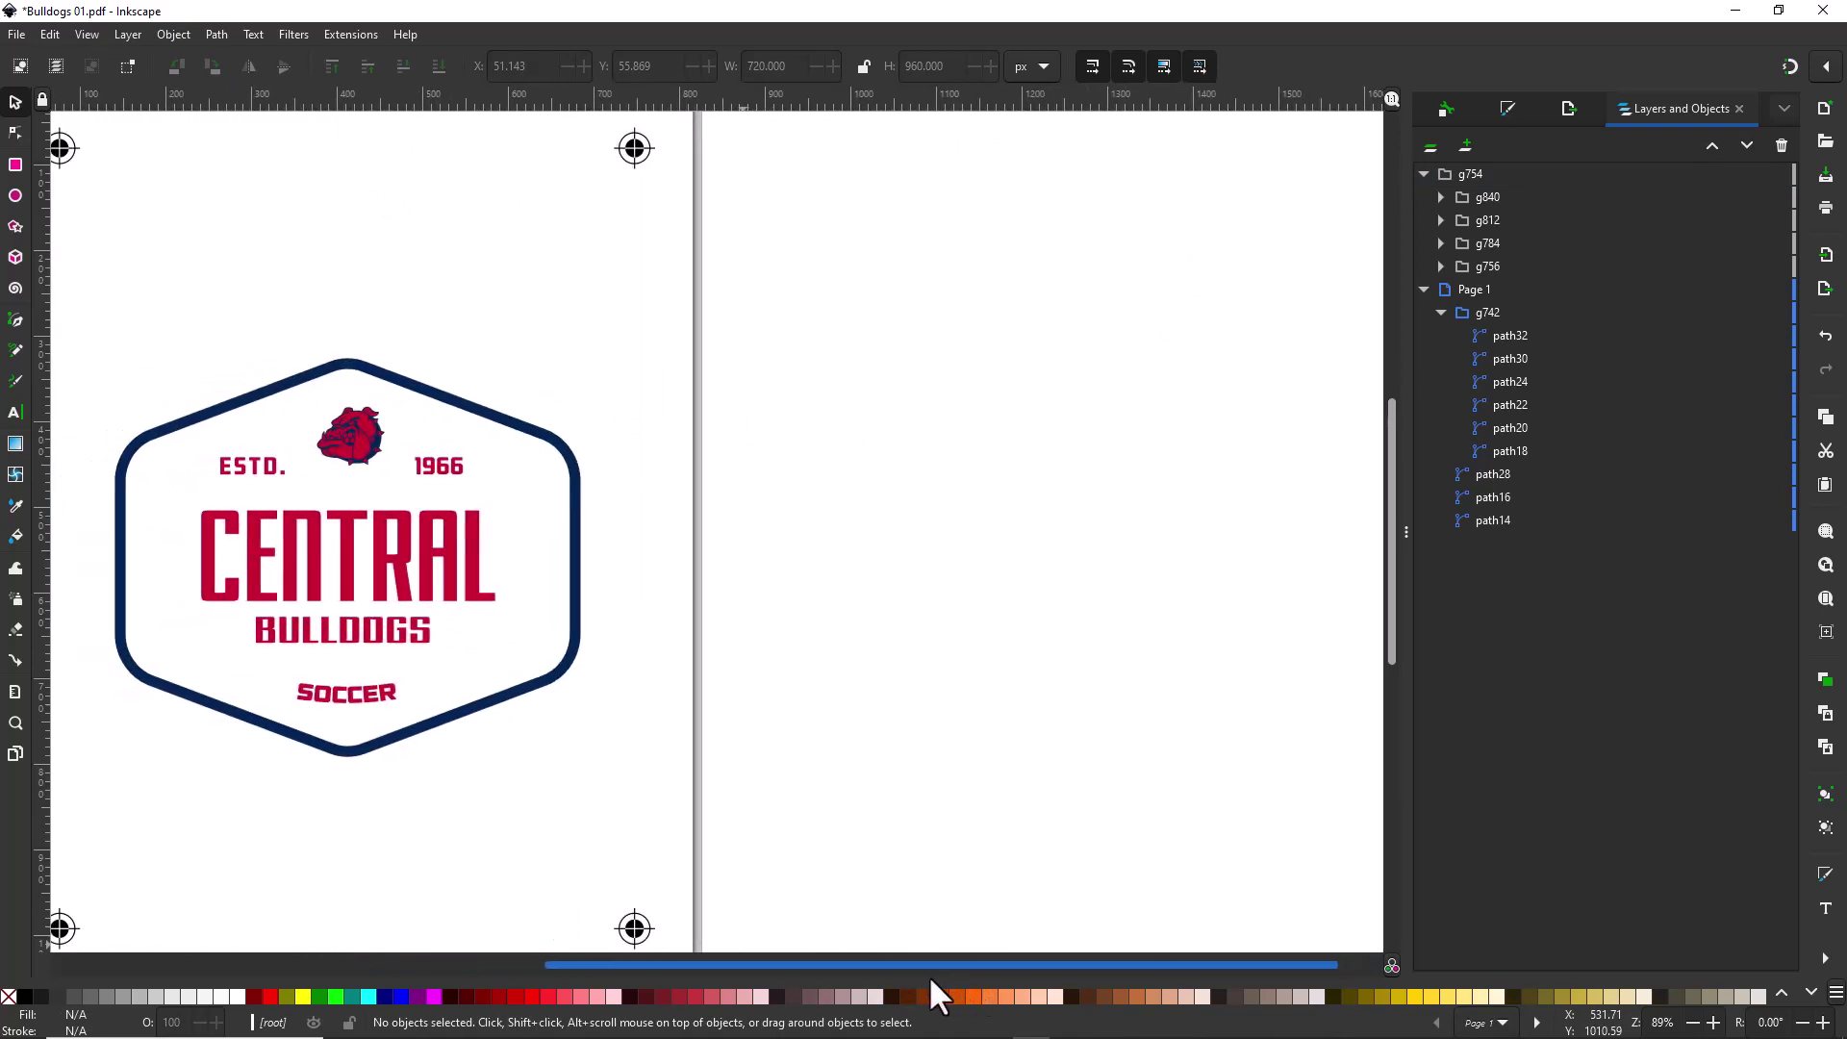
- Add another US Letter 8.5 x 11 in page to the document
left_click(14, 754)
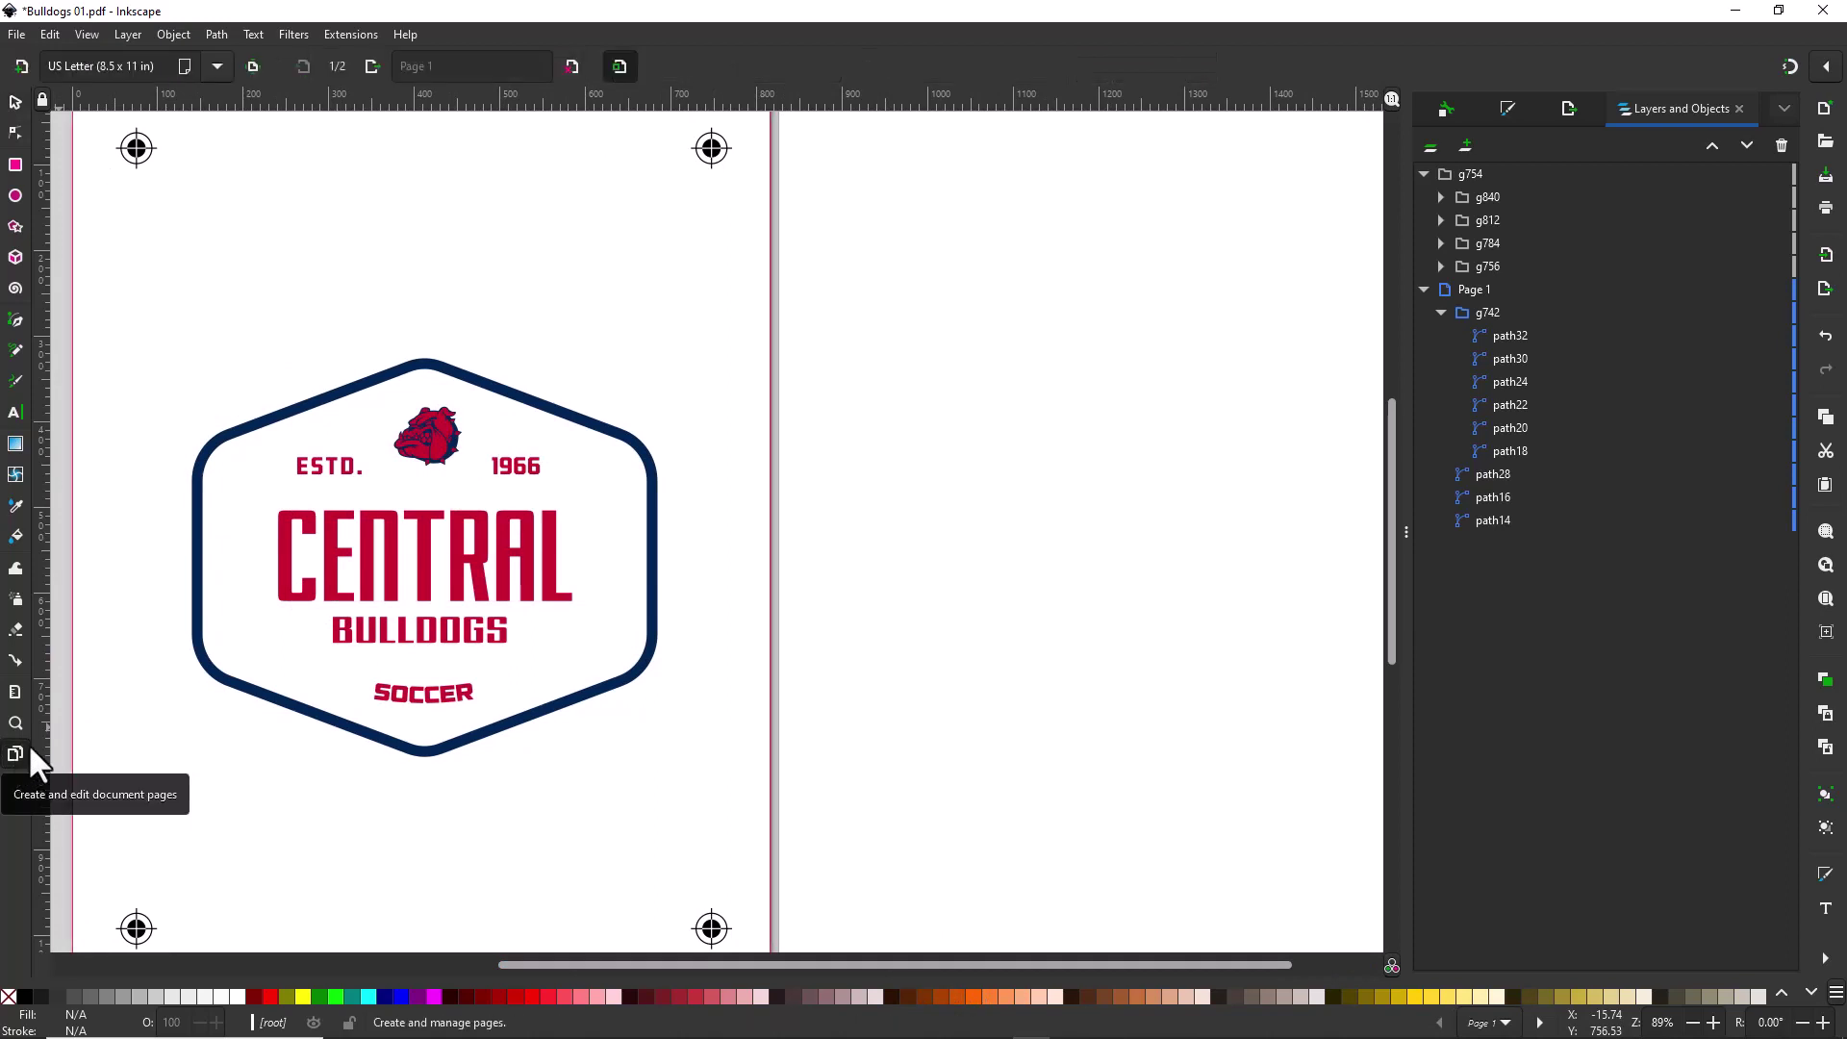
left_click(17, 65)
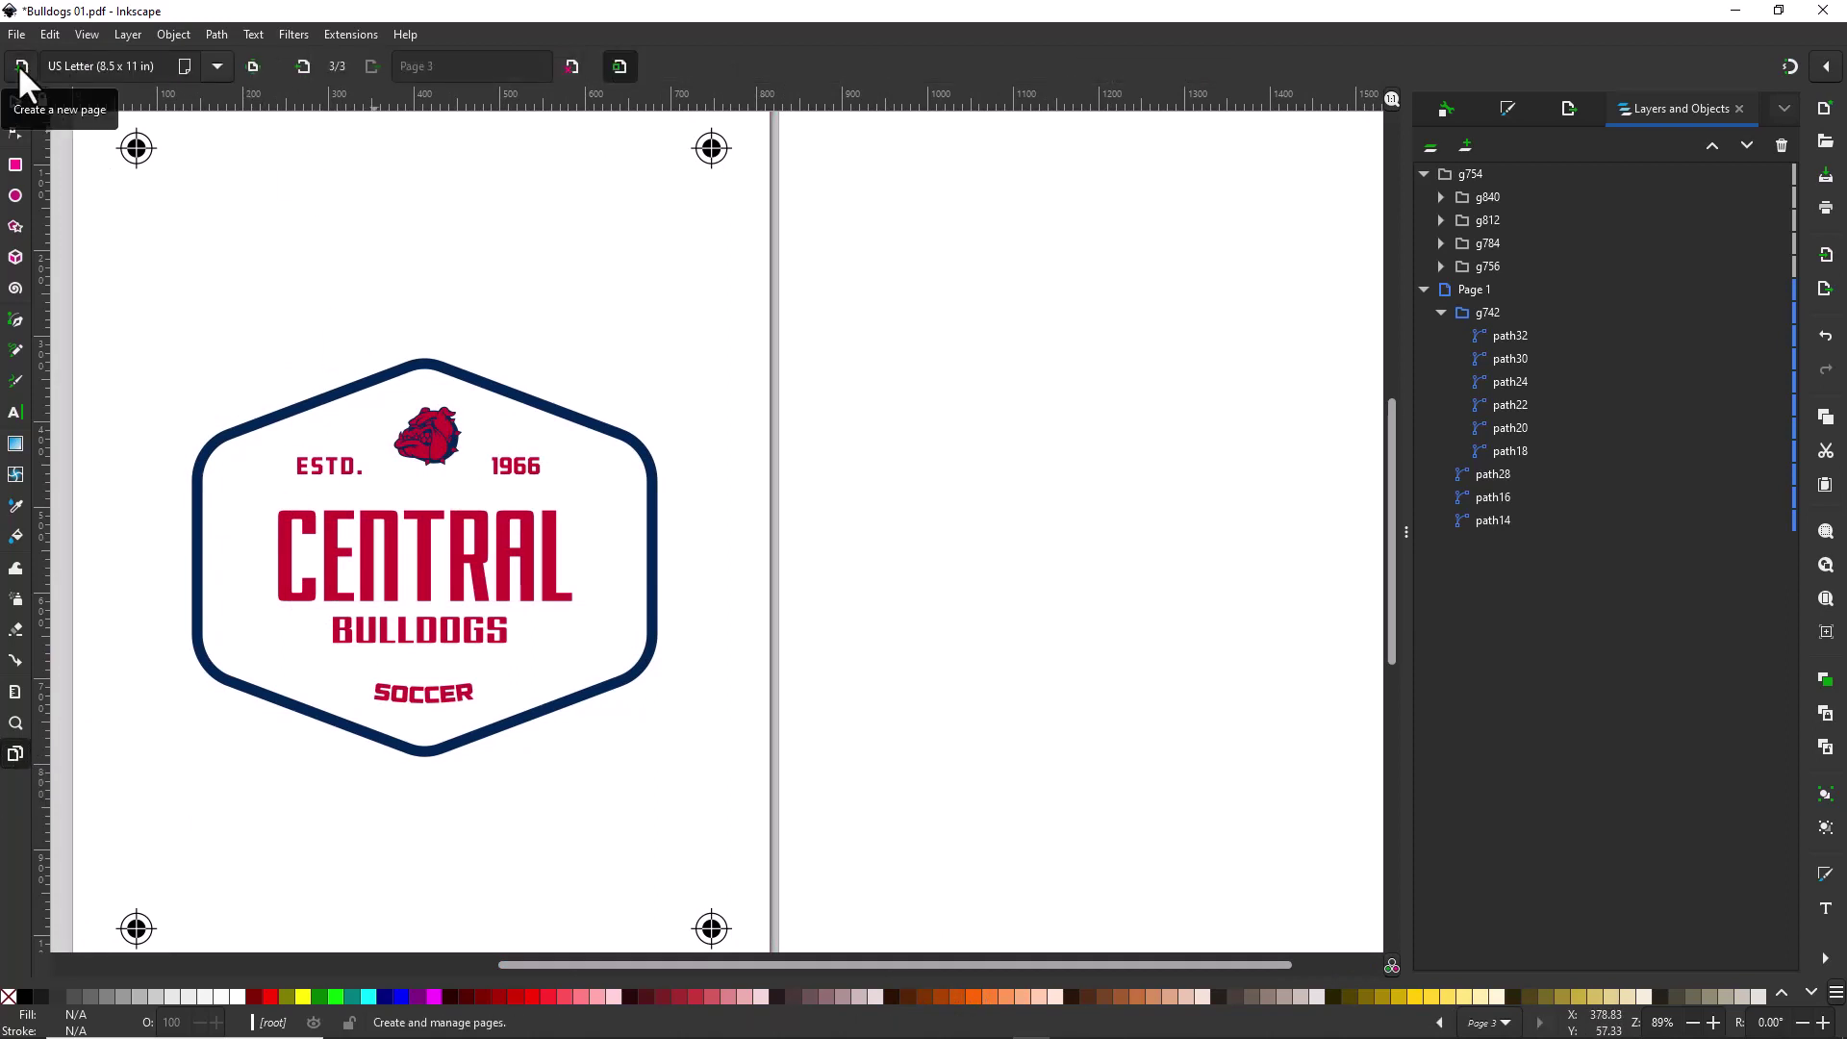
- Extend the document to five pages and copy the logo with its registration marks onto every page using Page Watermark with source Duplicate
left_click(17, 64)
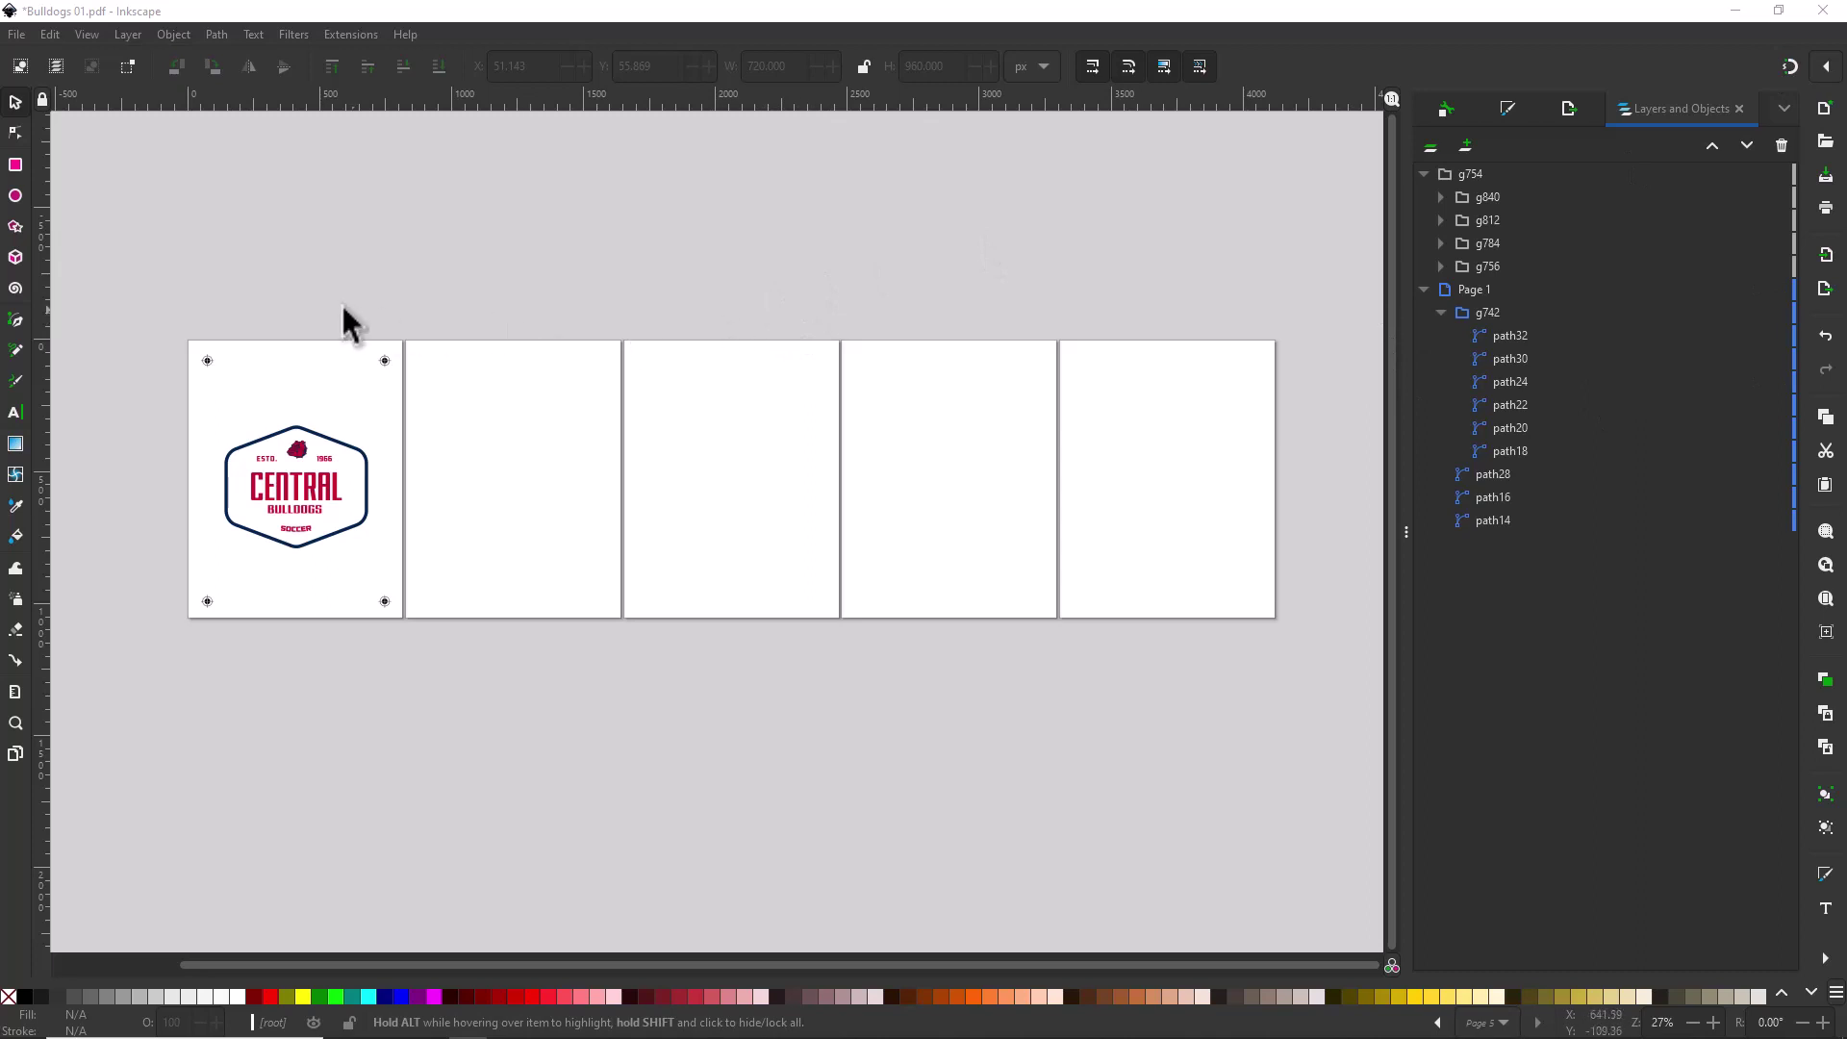
left_click_drag(155, 312, 419, 654)
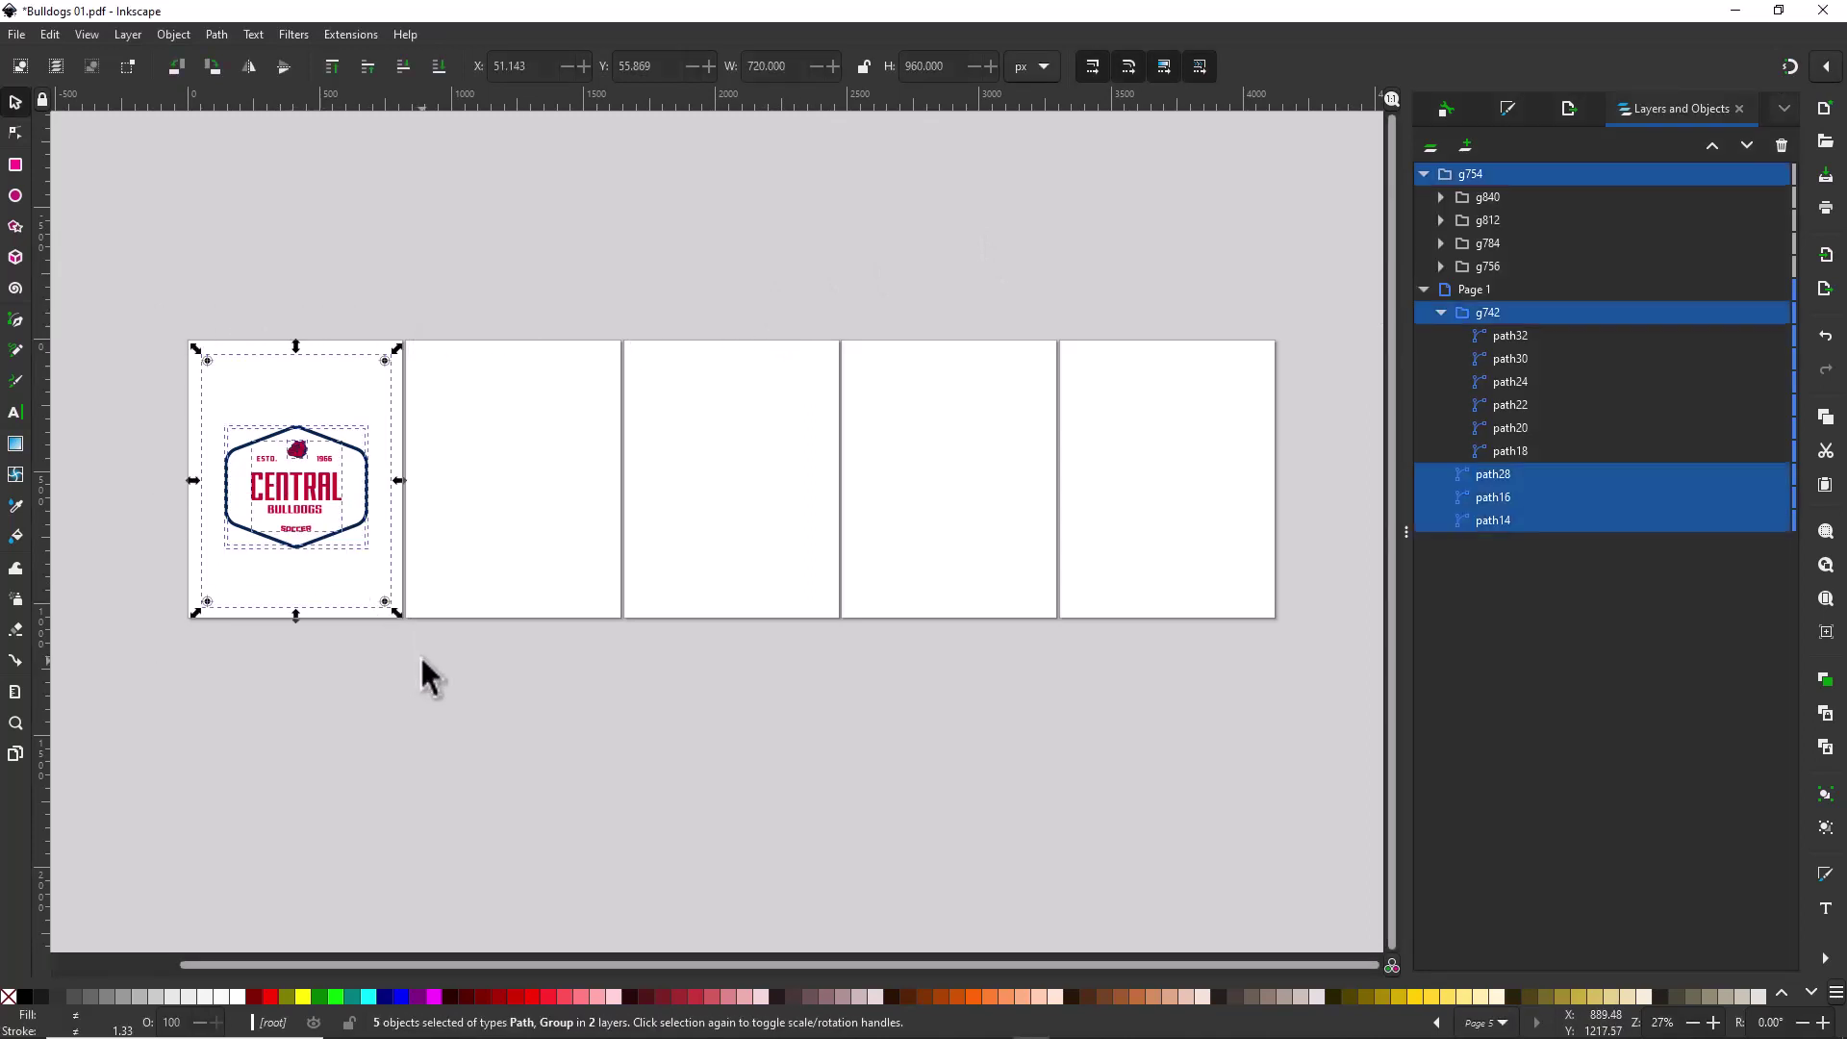
left_click(354, 35)
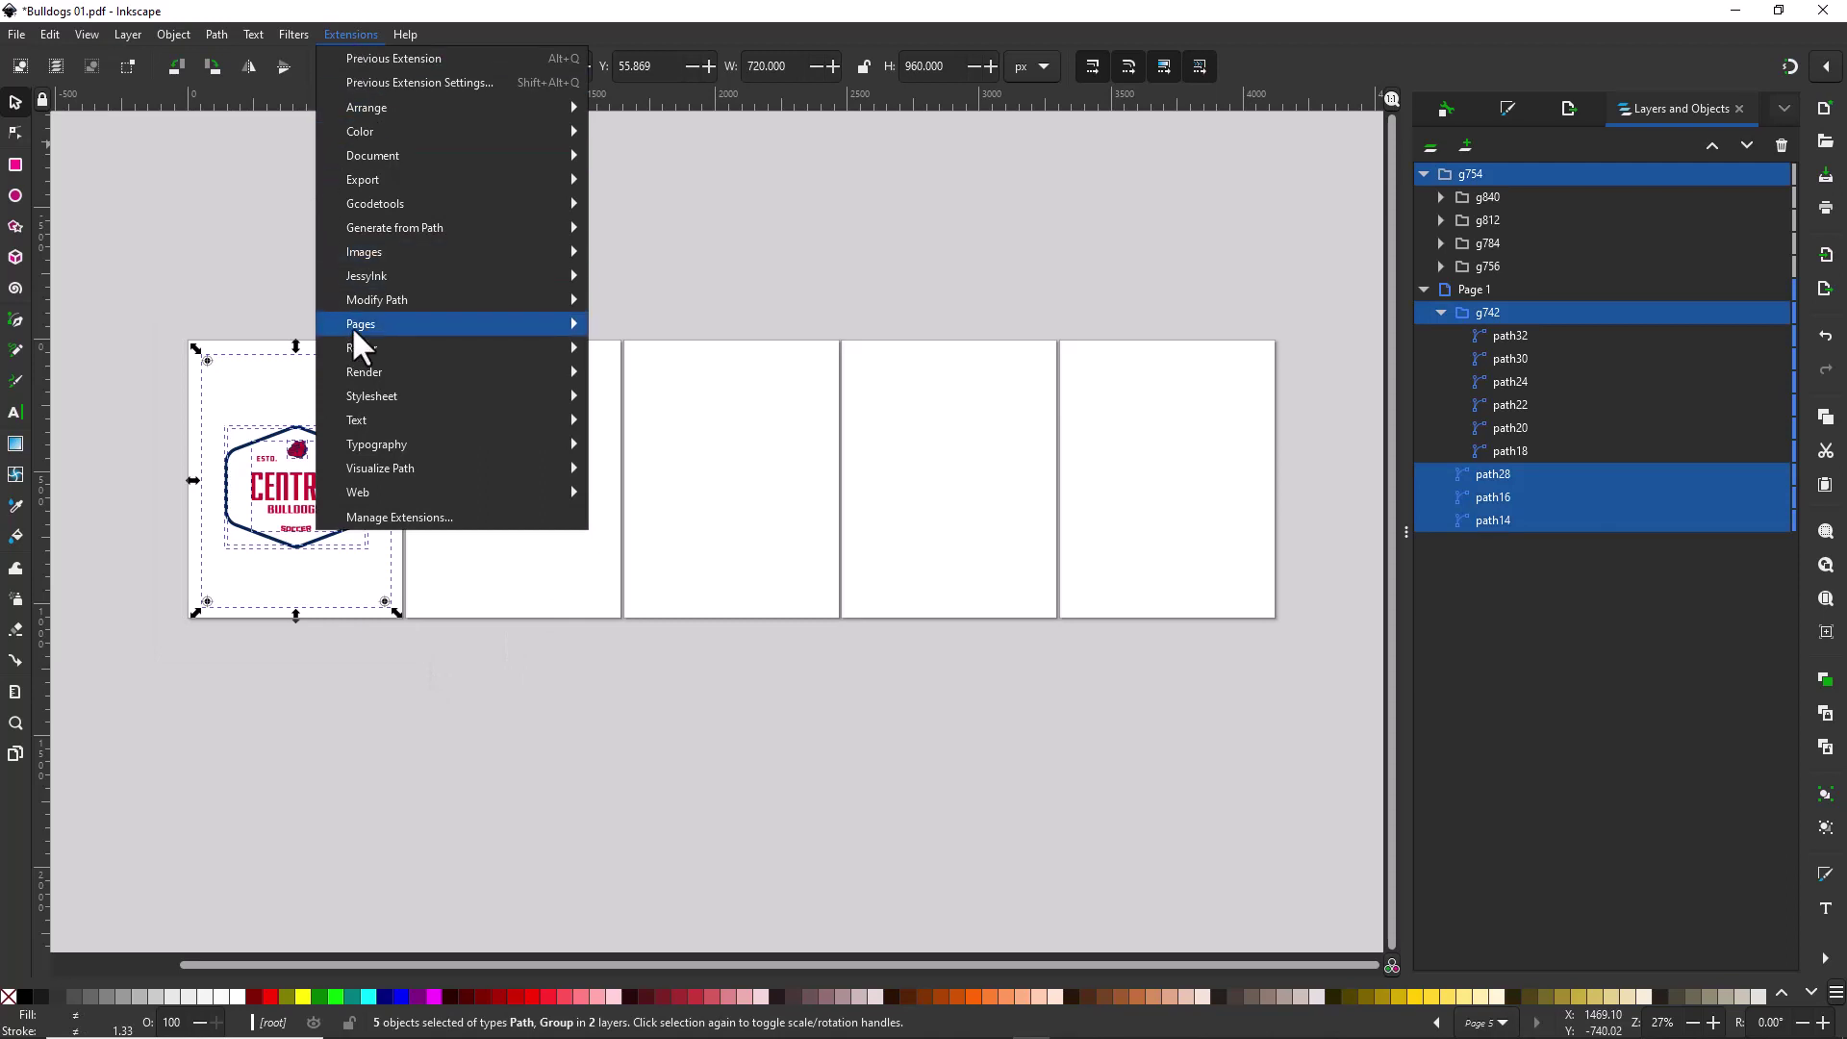
mouse_move(350, 325)
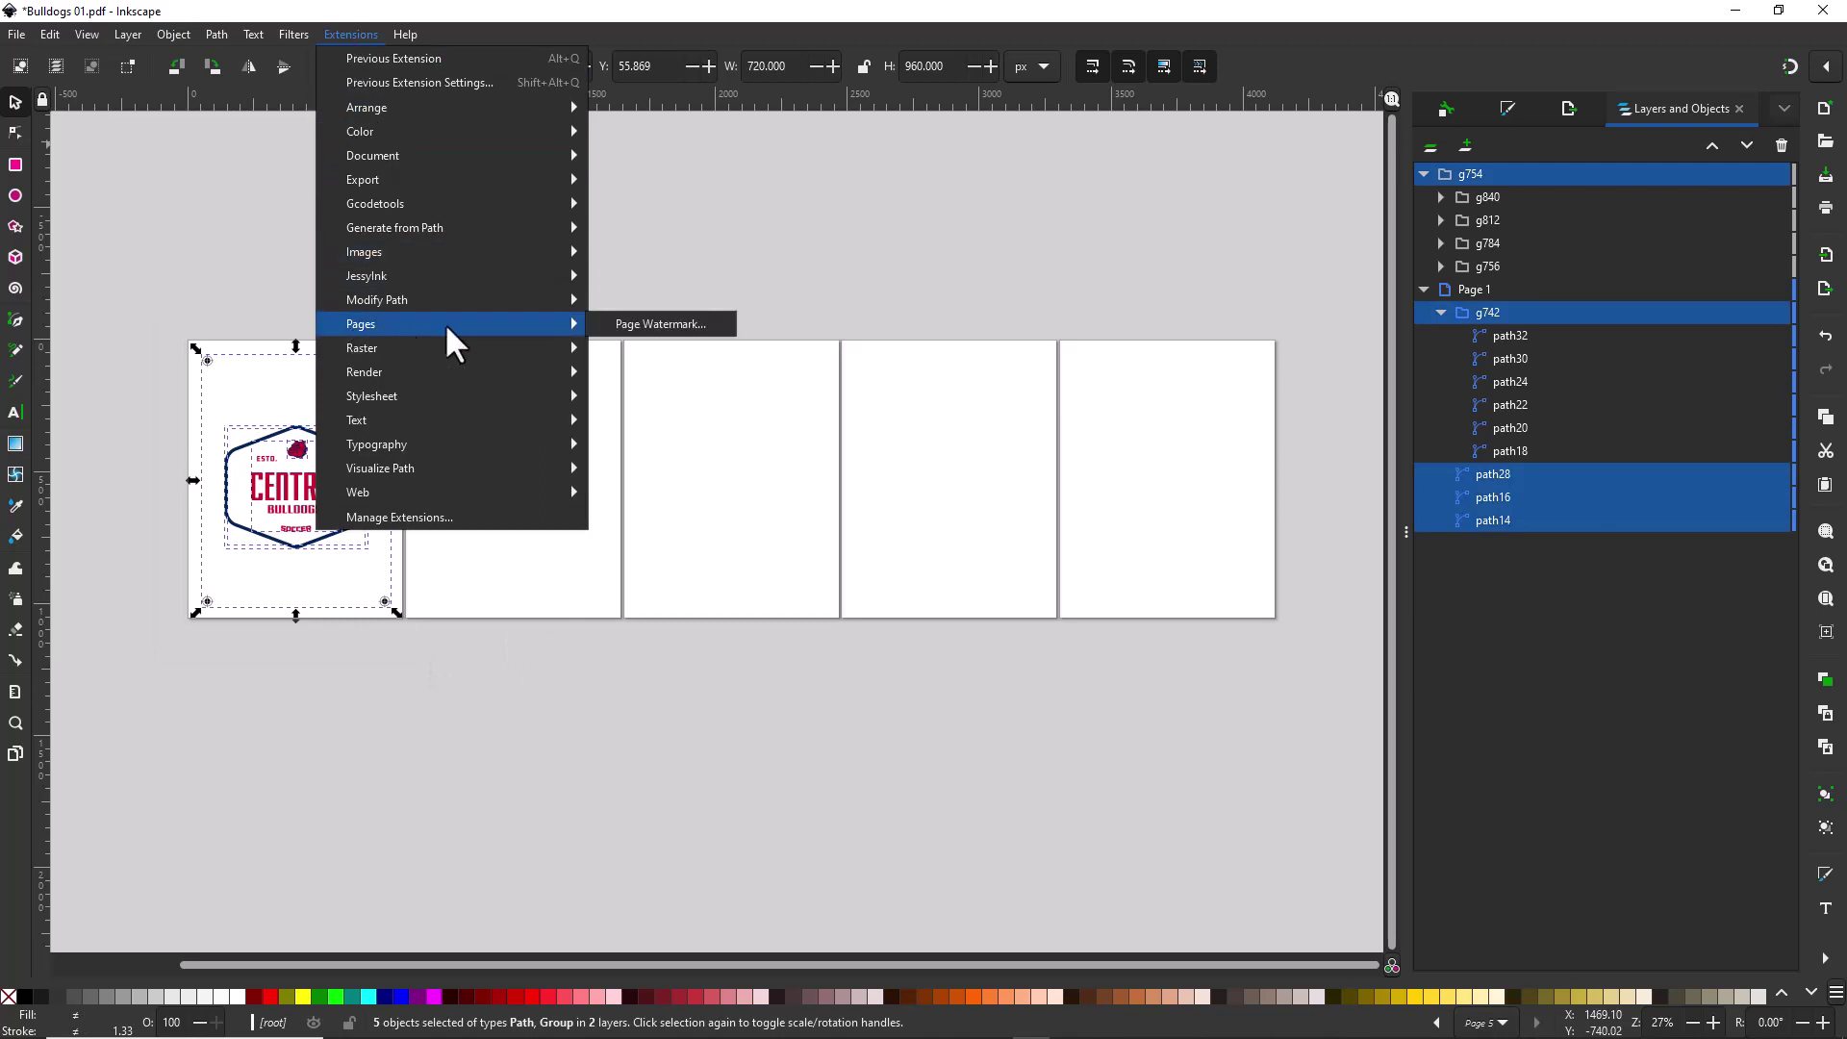
left_click(701, 327)
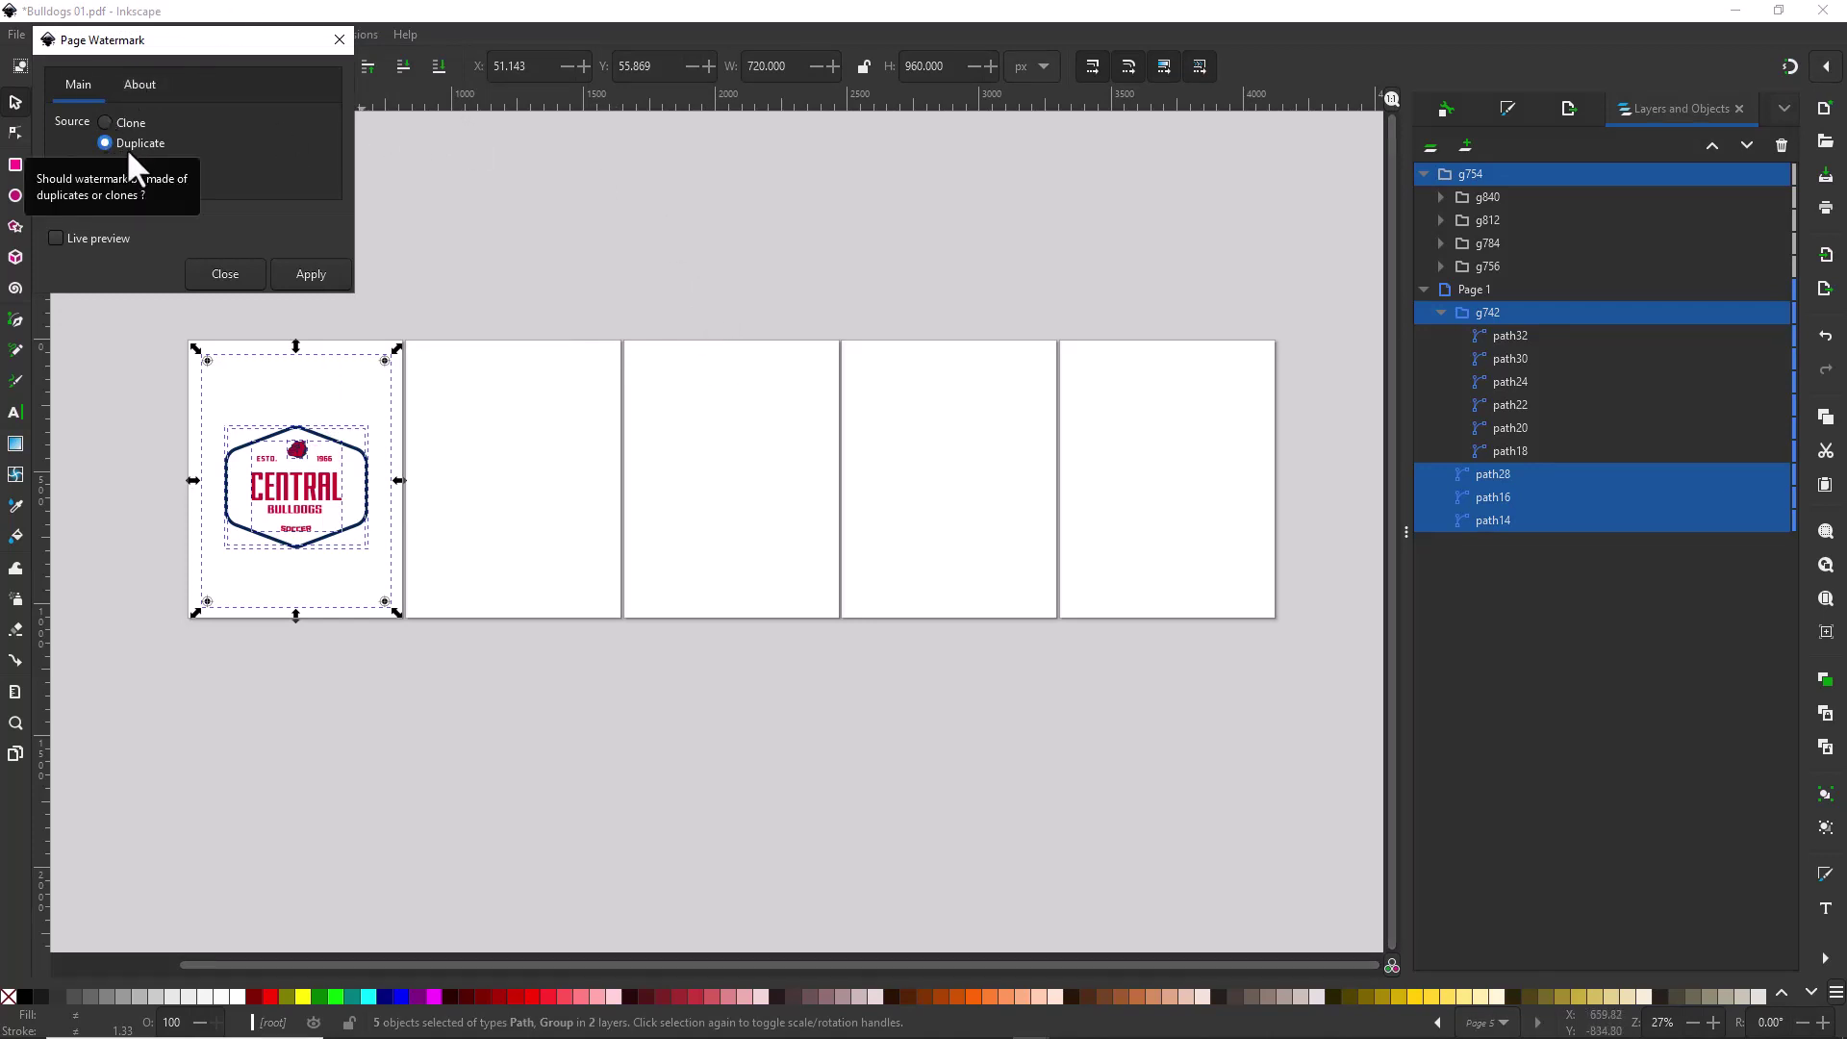
left_click(311, 275)
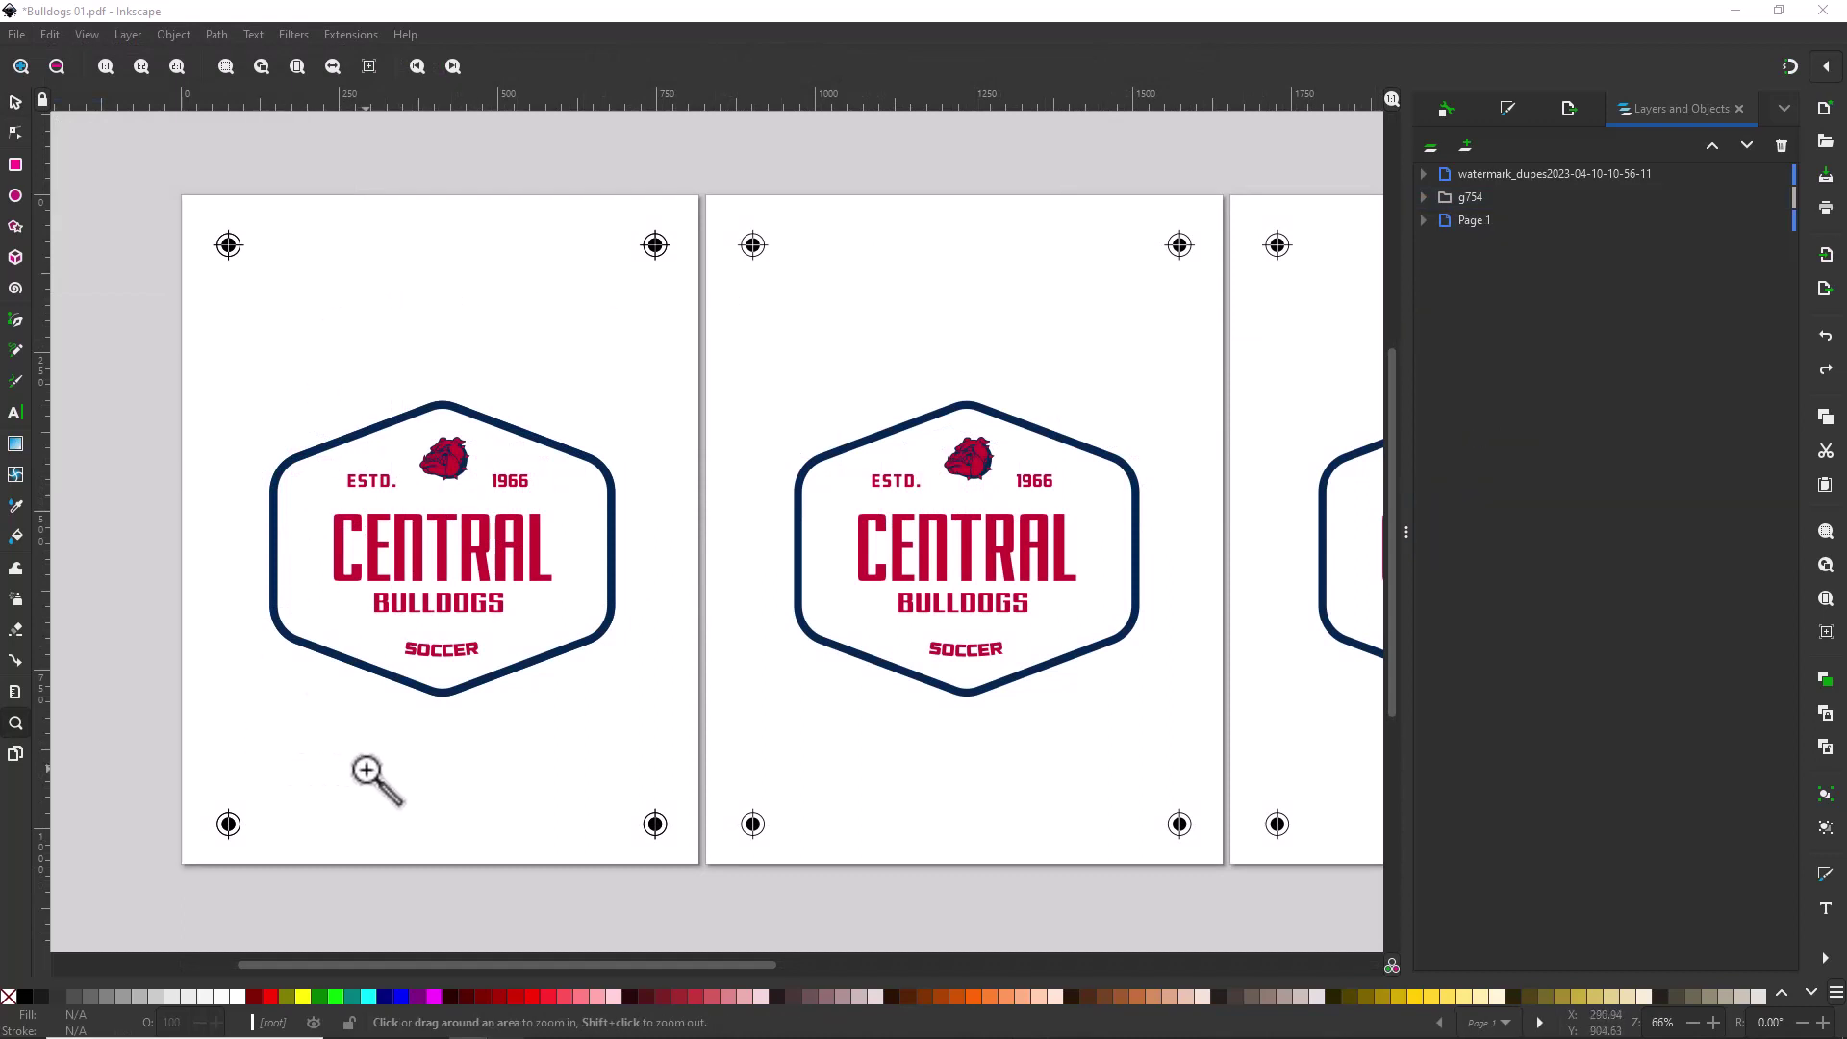
- Fill the crimson lettering and bulldog group on page 2 with black
left_click_drag(743, 359, 1200, 738)
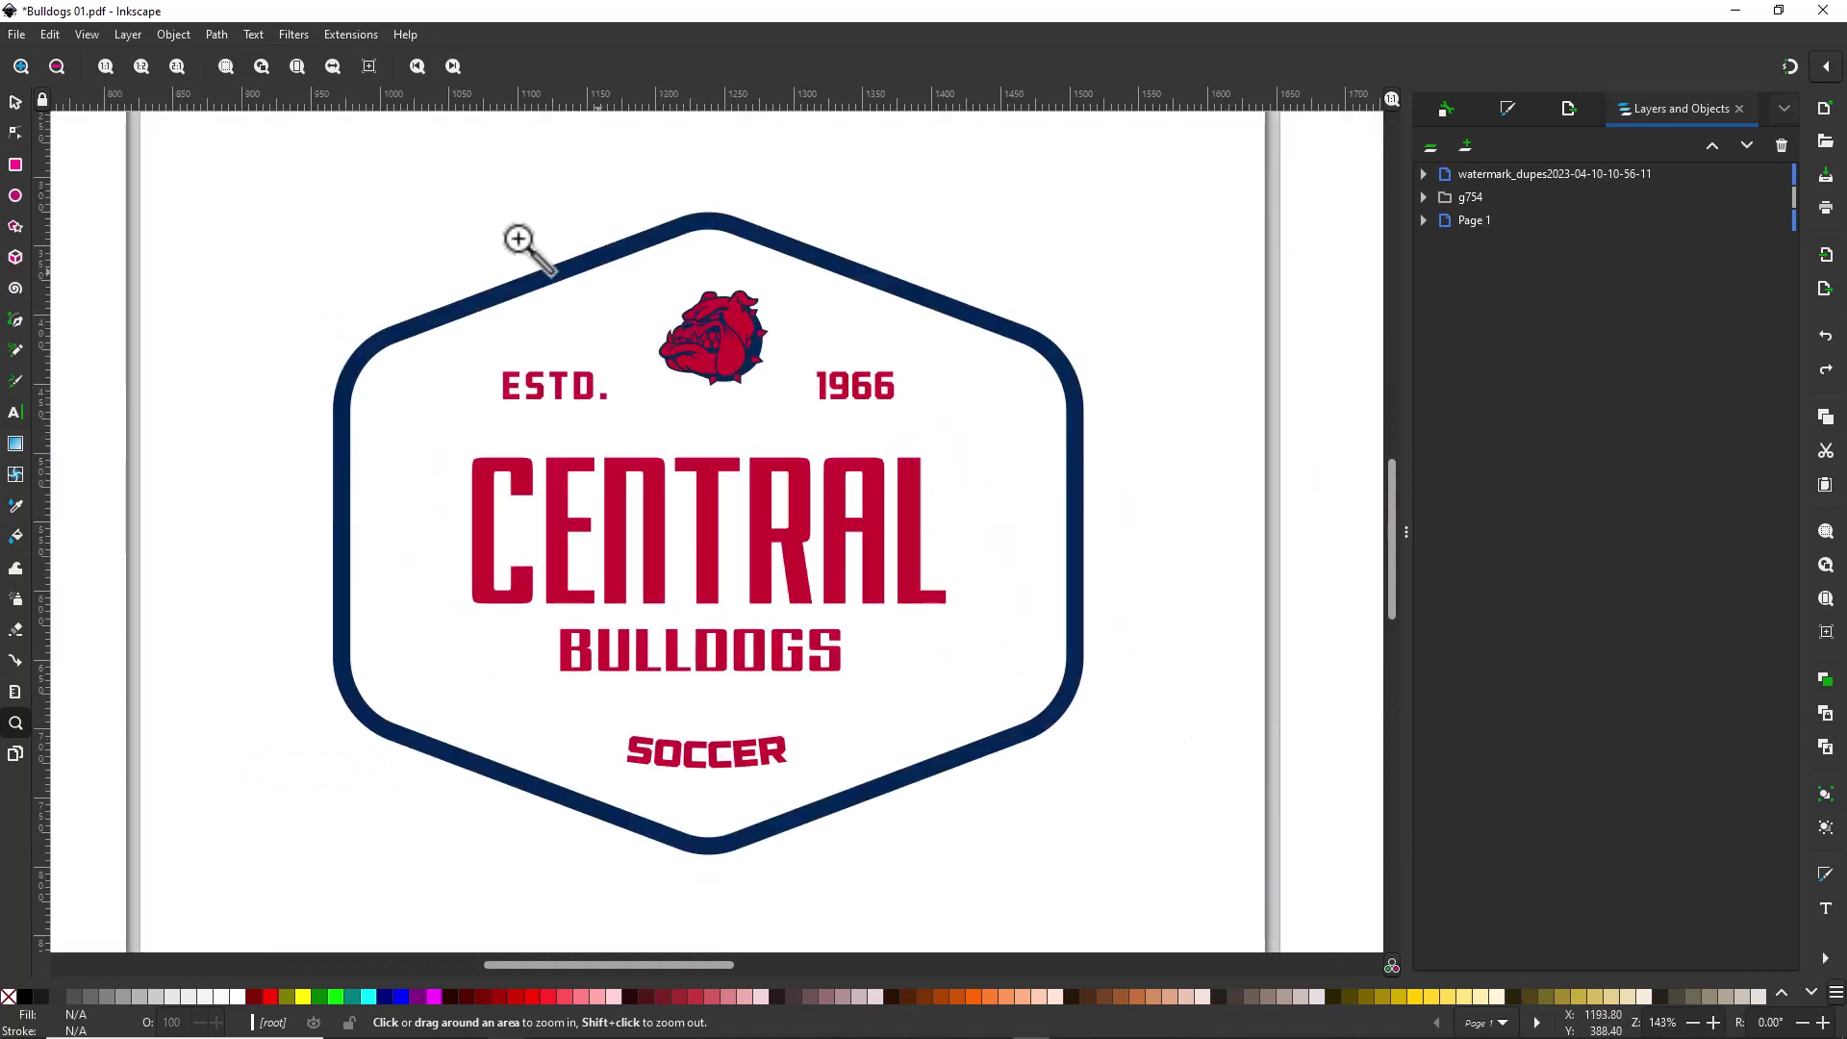
left_click(14, 102)
left_click(563, 566)
left_click_drag(563, 566, 587, 413)
key("ctrl+z")
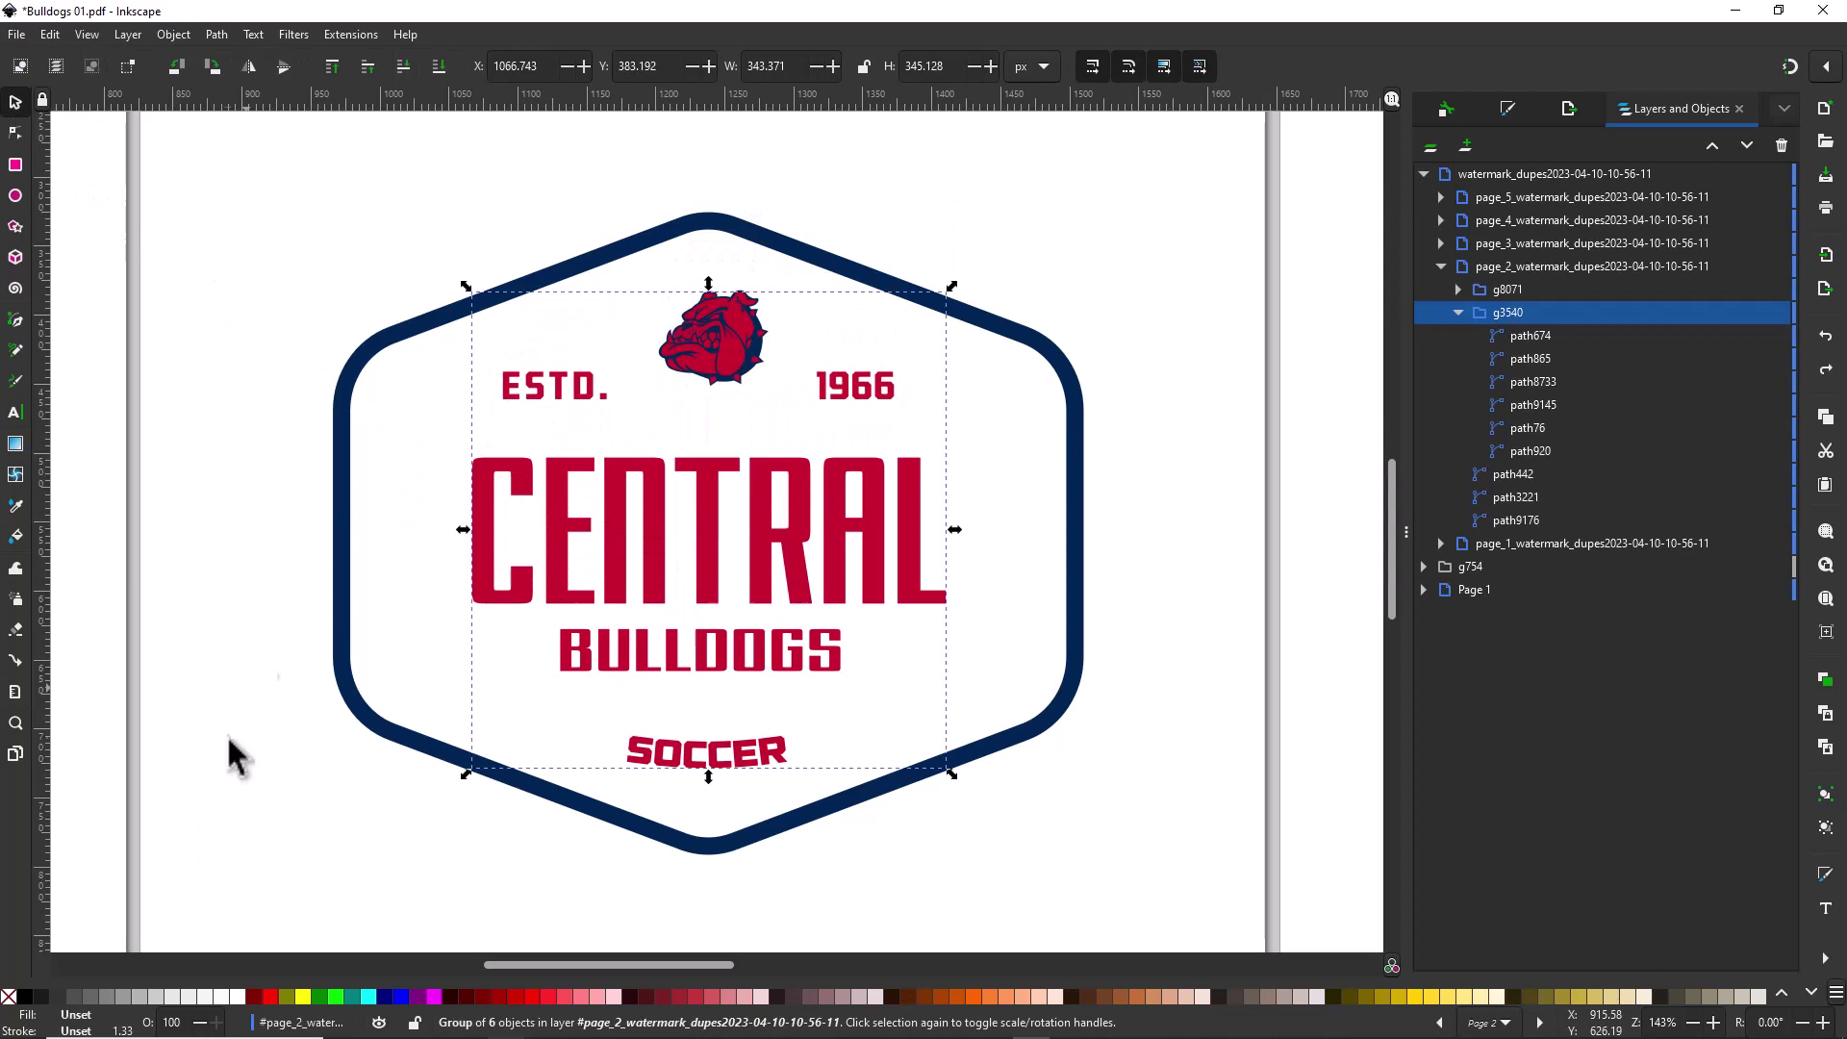
left_click(60, 998)
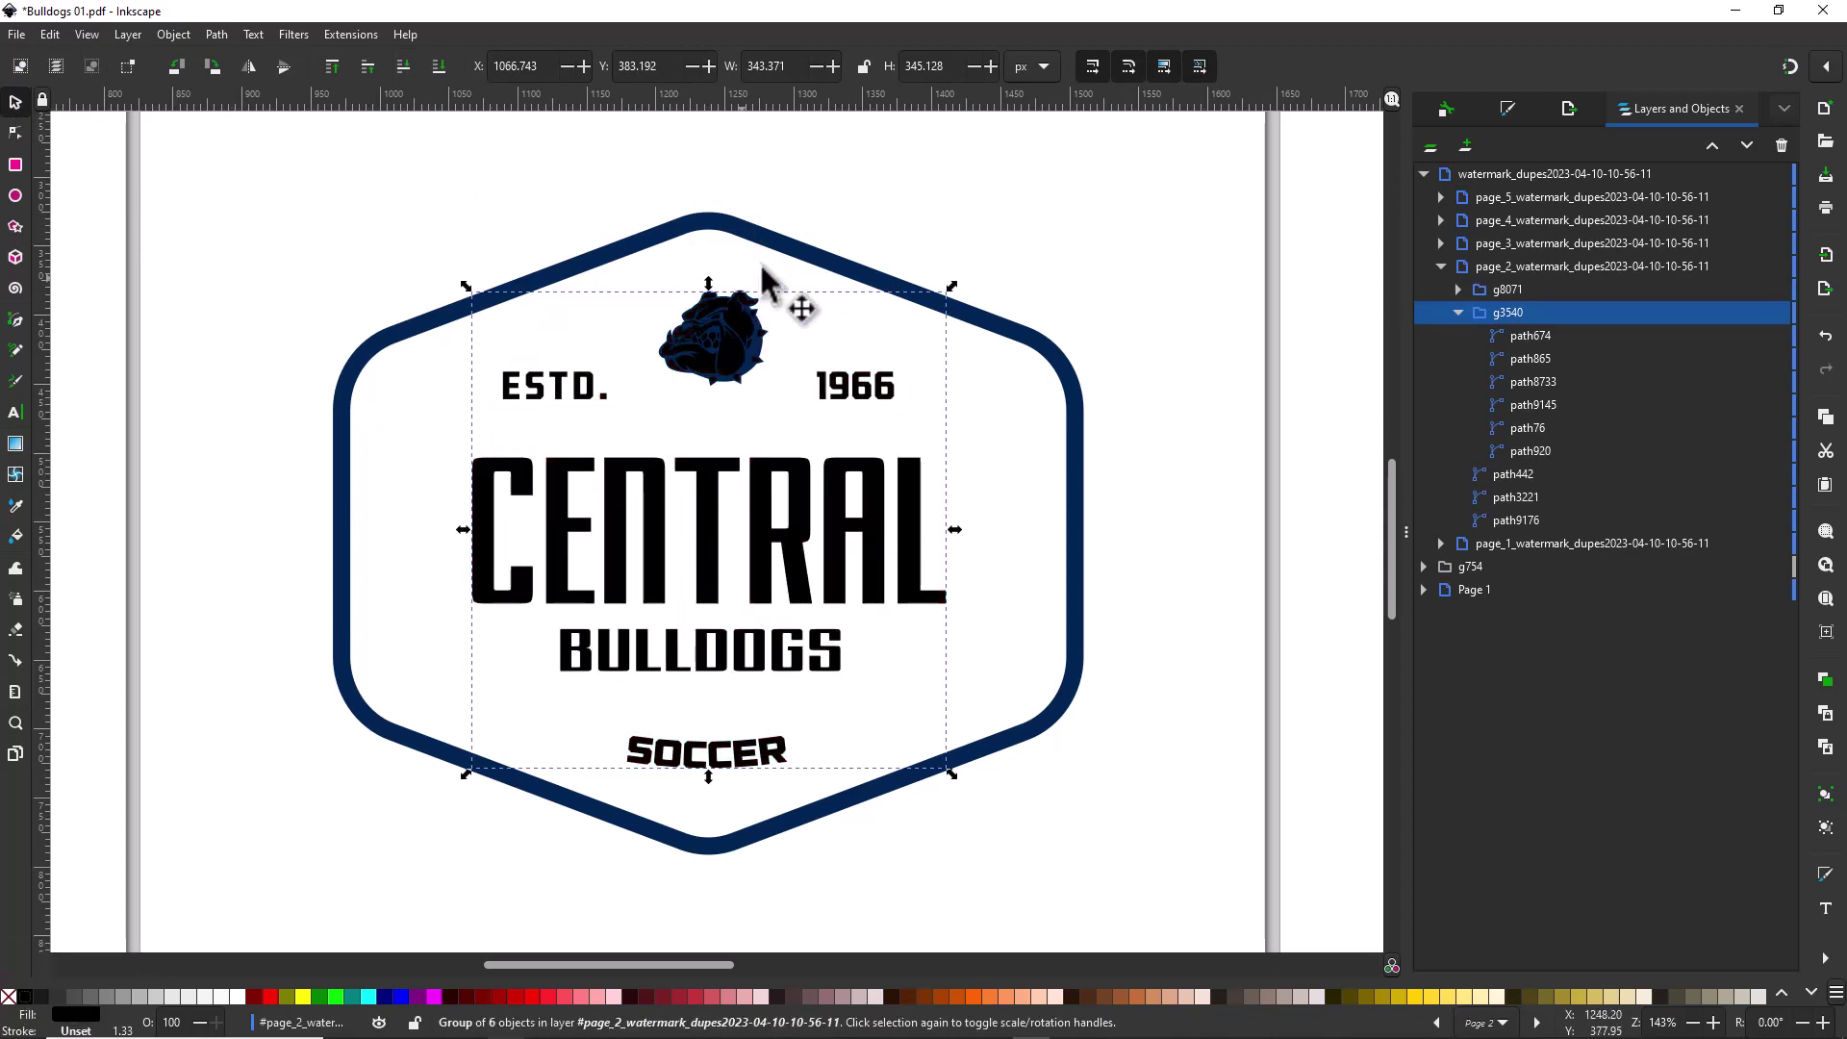
left_click(864, 216)
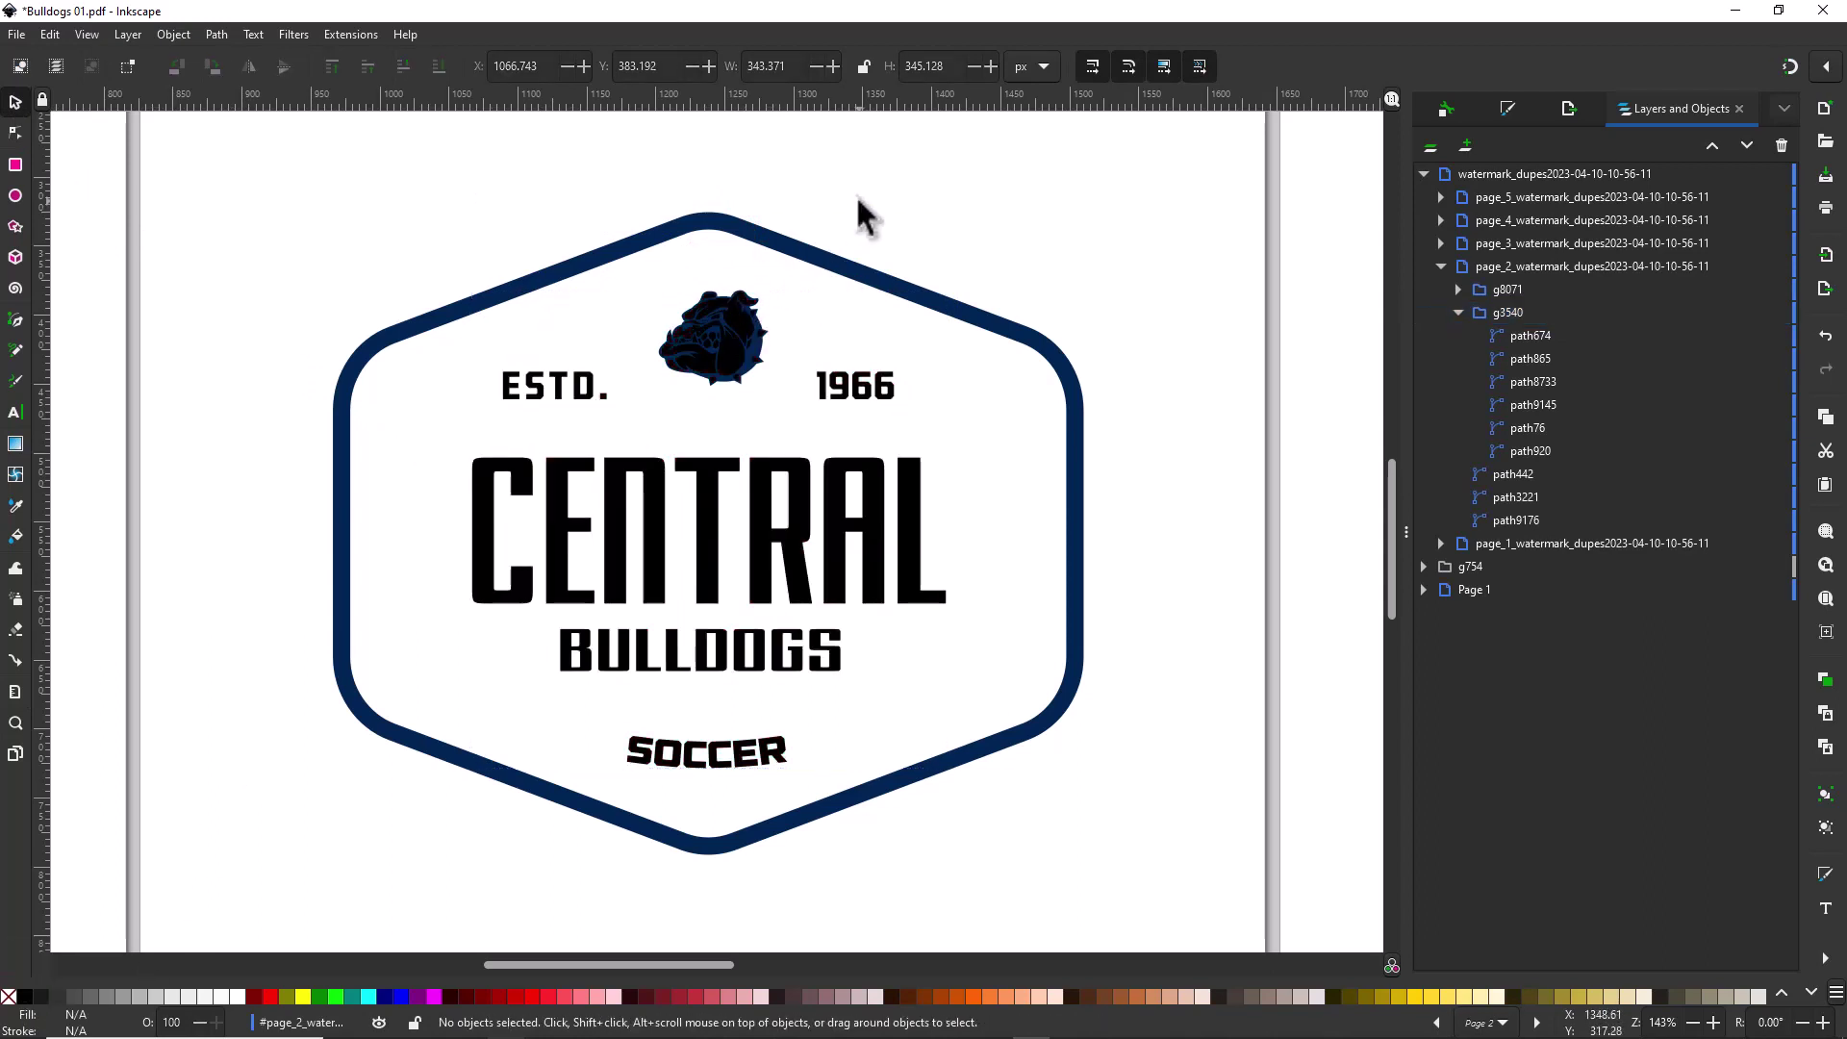
- Fill the navy bulldog path and the navy hexagon outline on page 2 with white
left_click(765, 348)
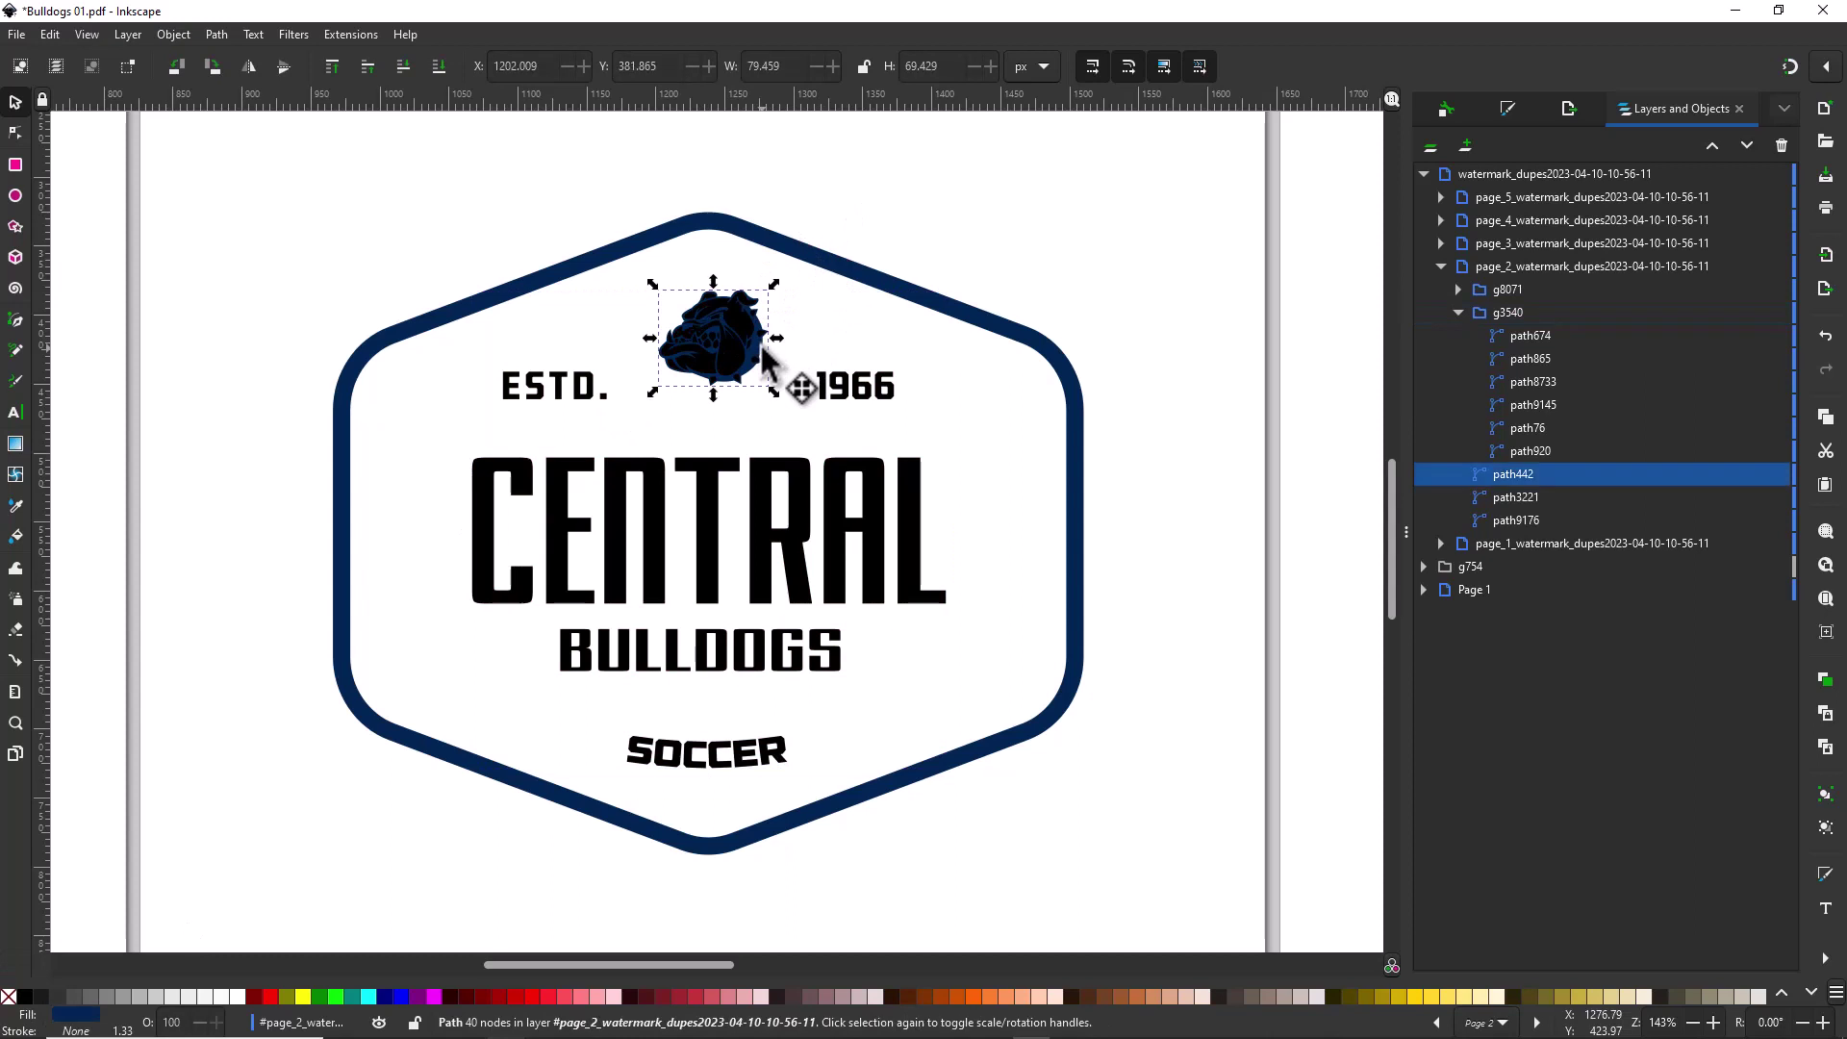
left_click(869, 279, "shift")
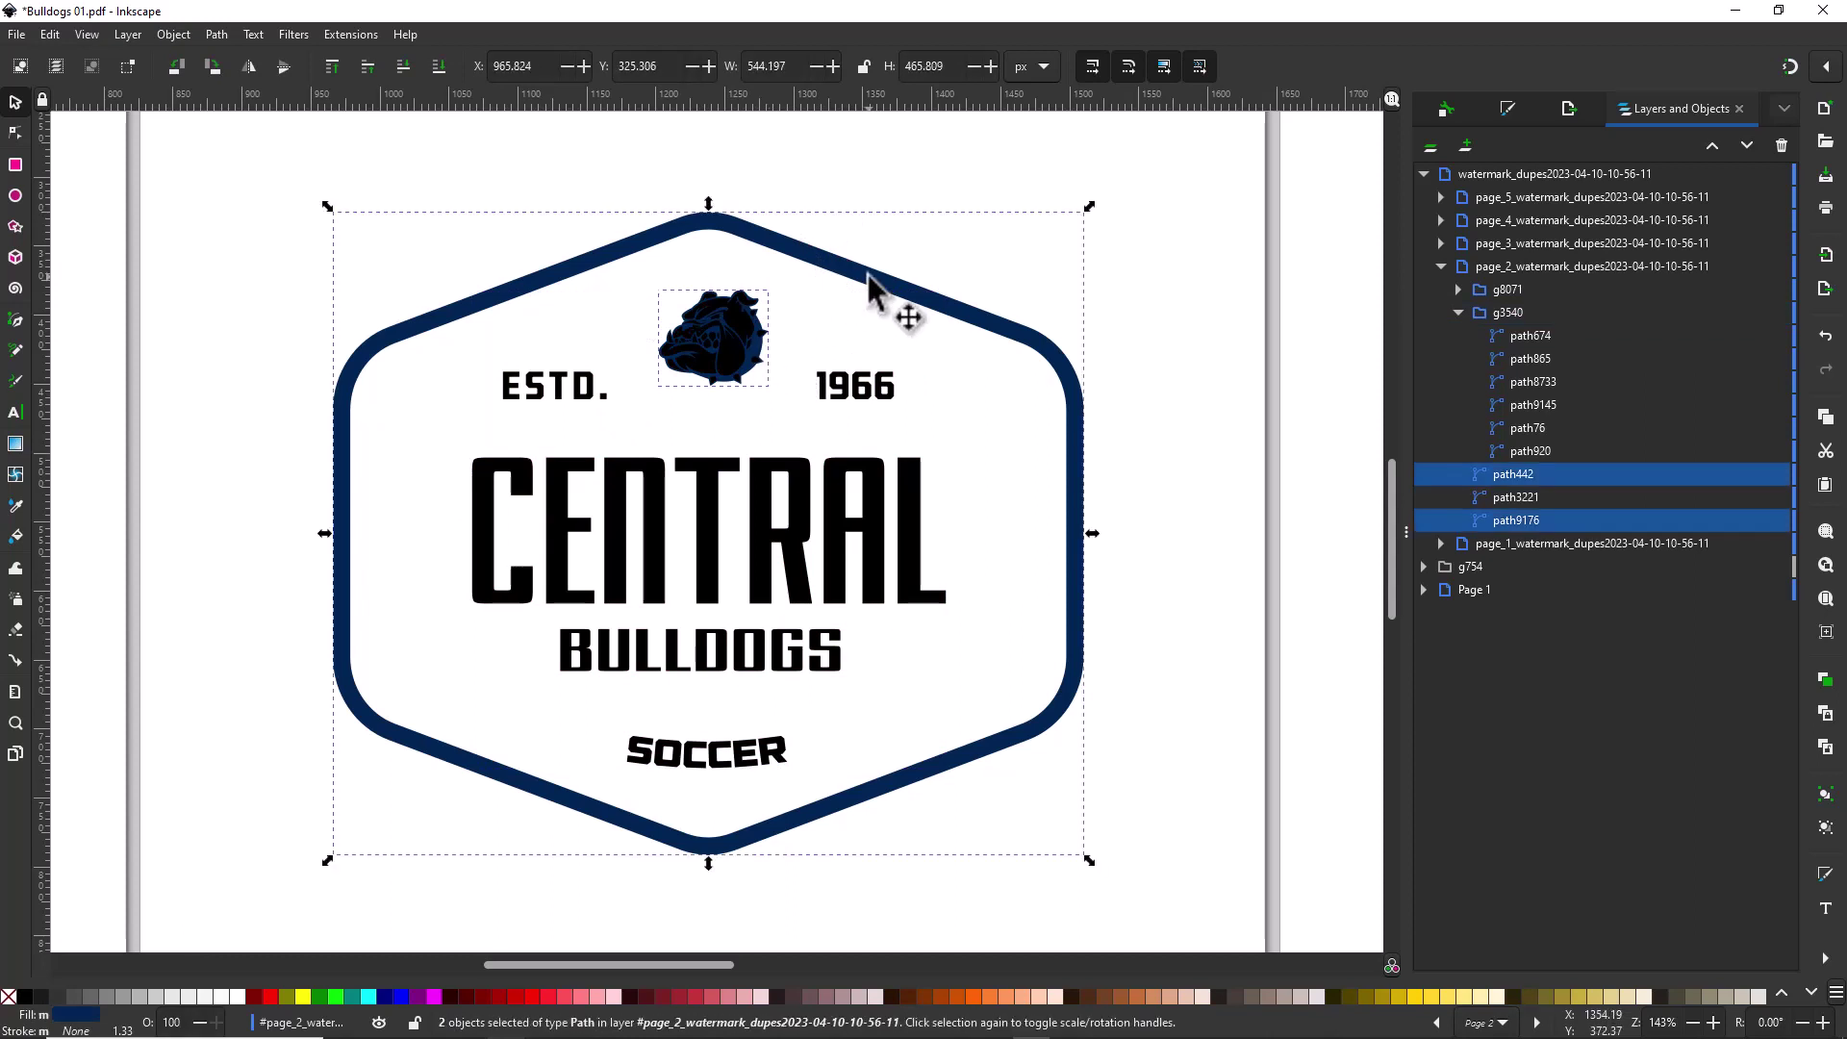
left_click(237, 996)
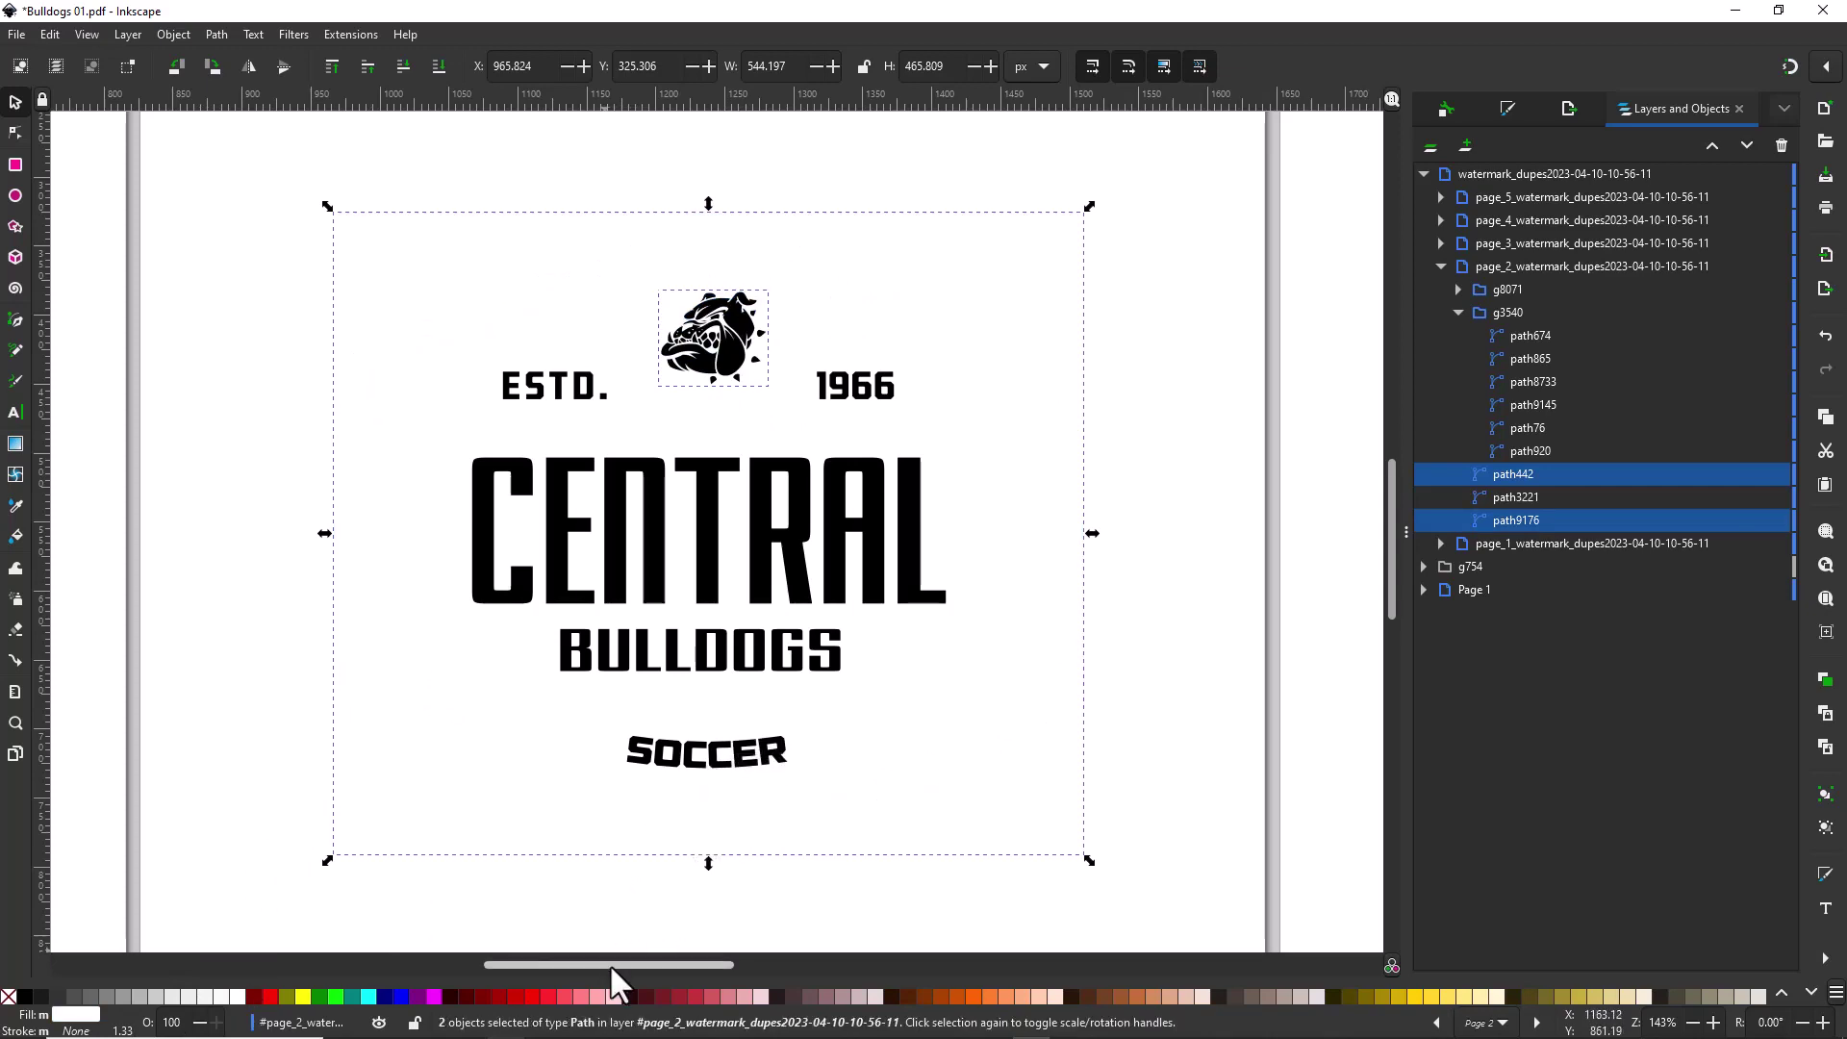
- Fill the navy bulldog path and the navy hexagon outline on page 3 with black
left_click_drag(609, 962, 777, 967)
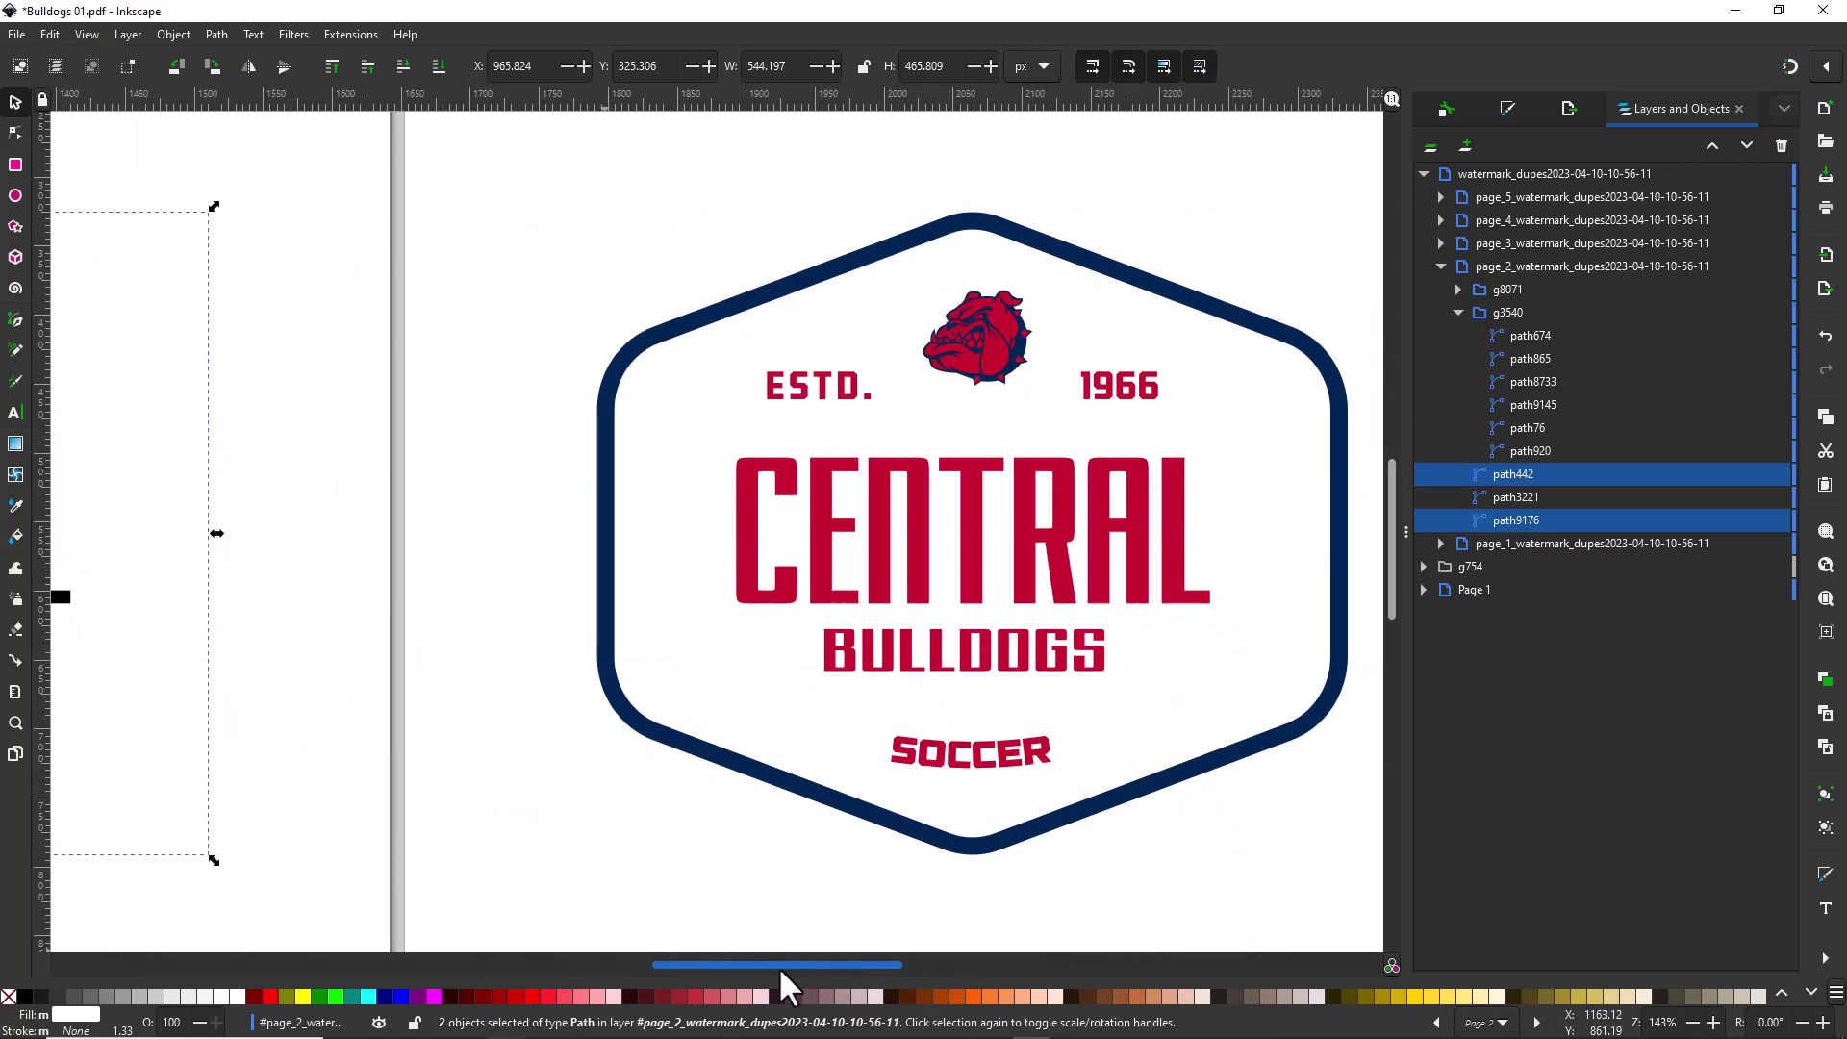
left_click(650, 211)
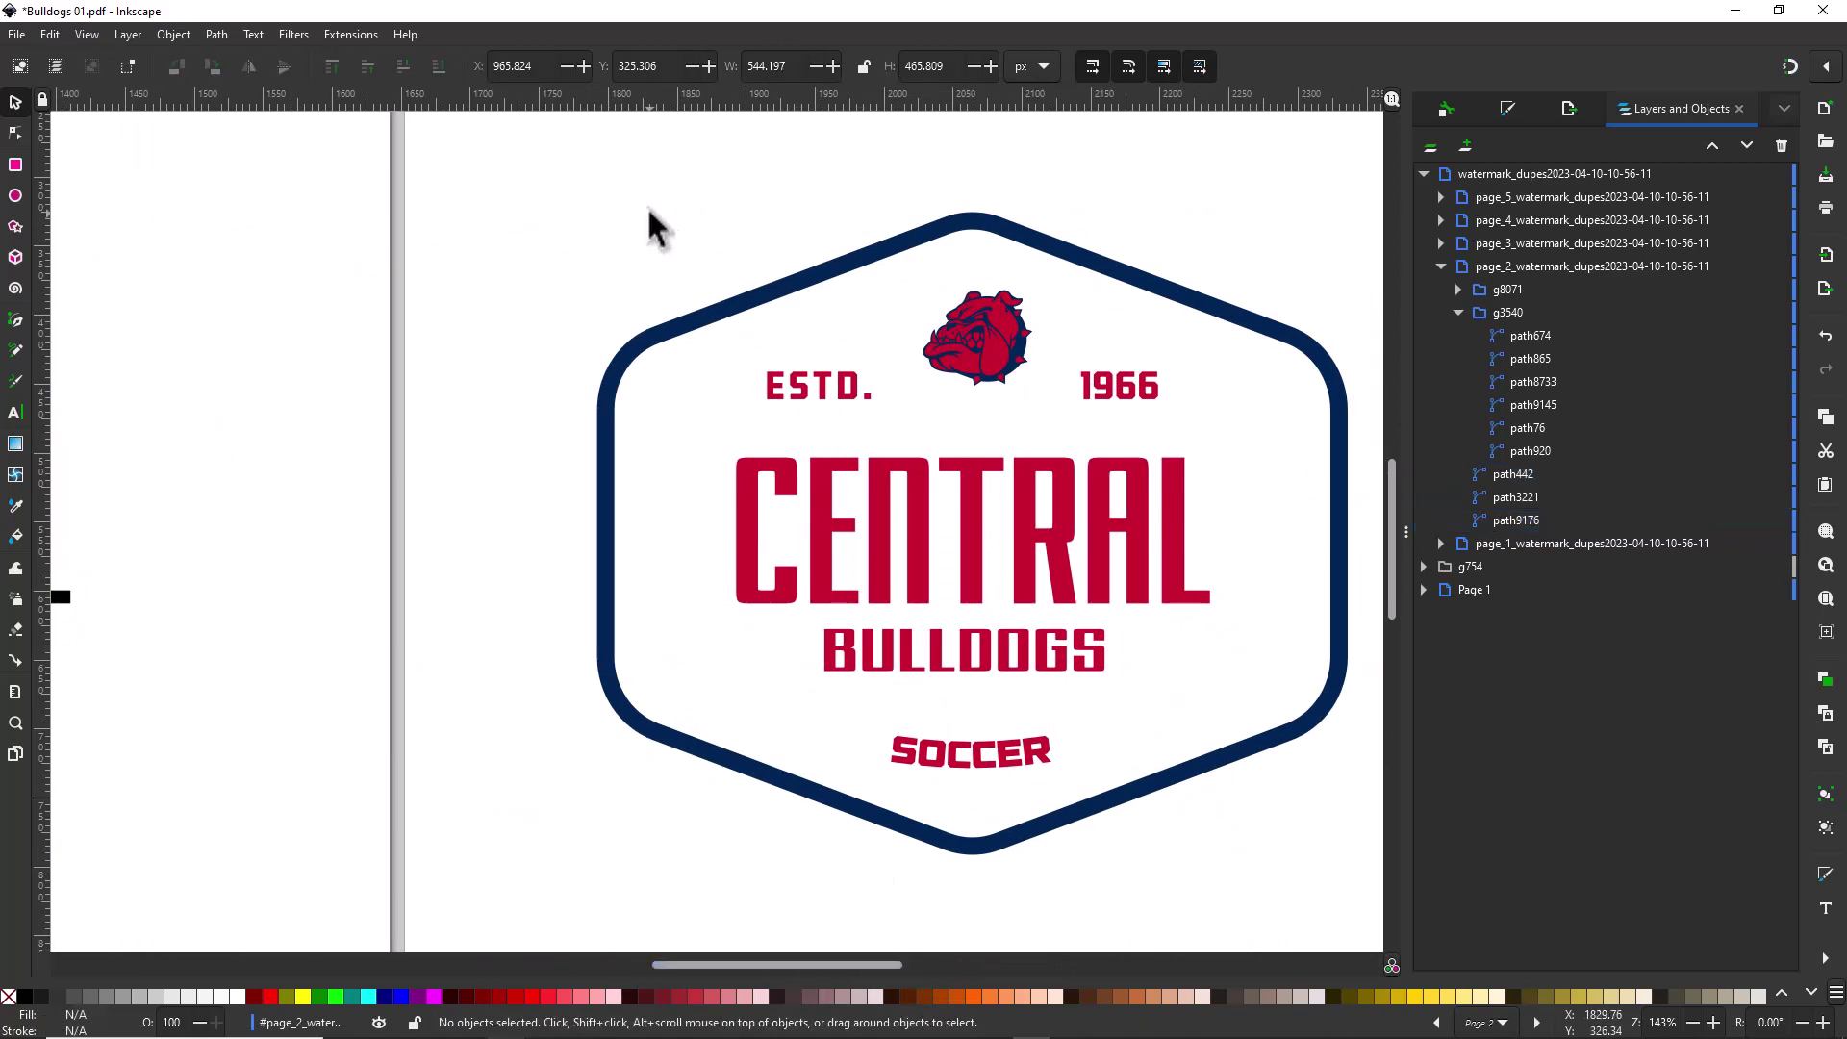
left_click(1021, 356)
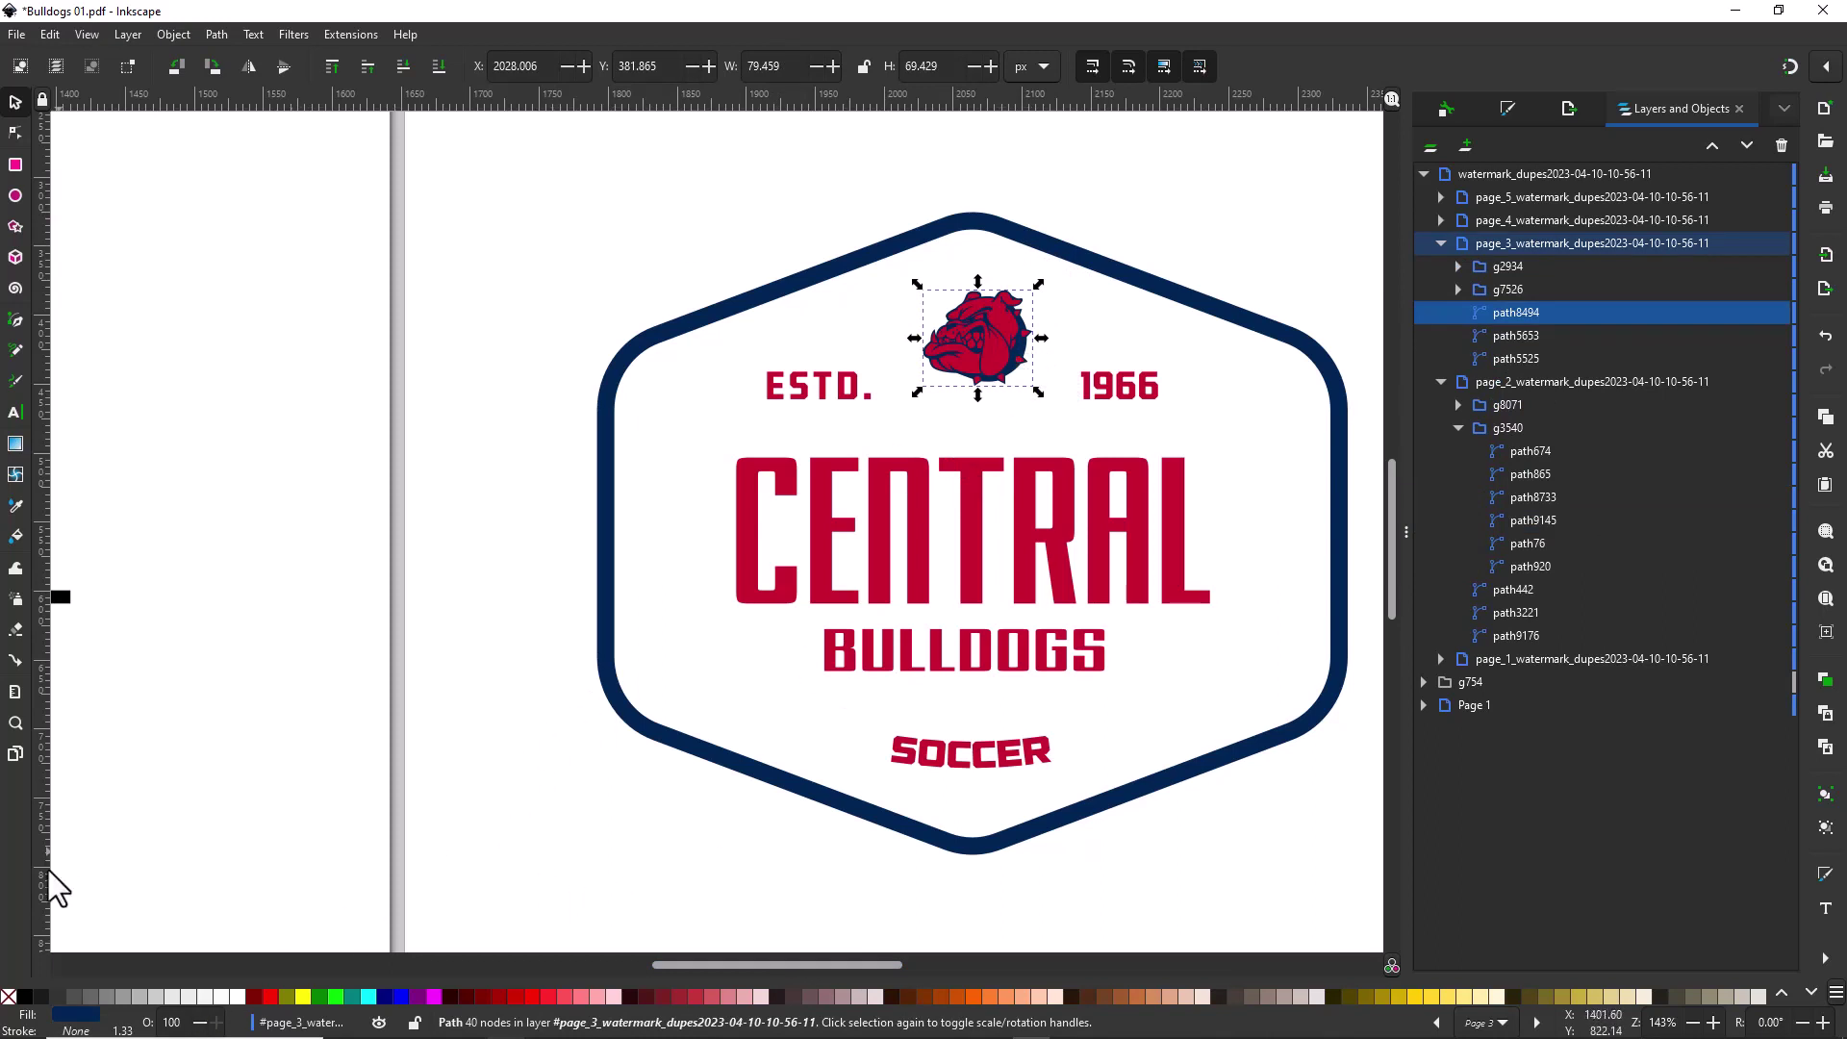
left_click(24, 998)
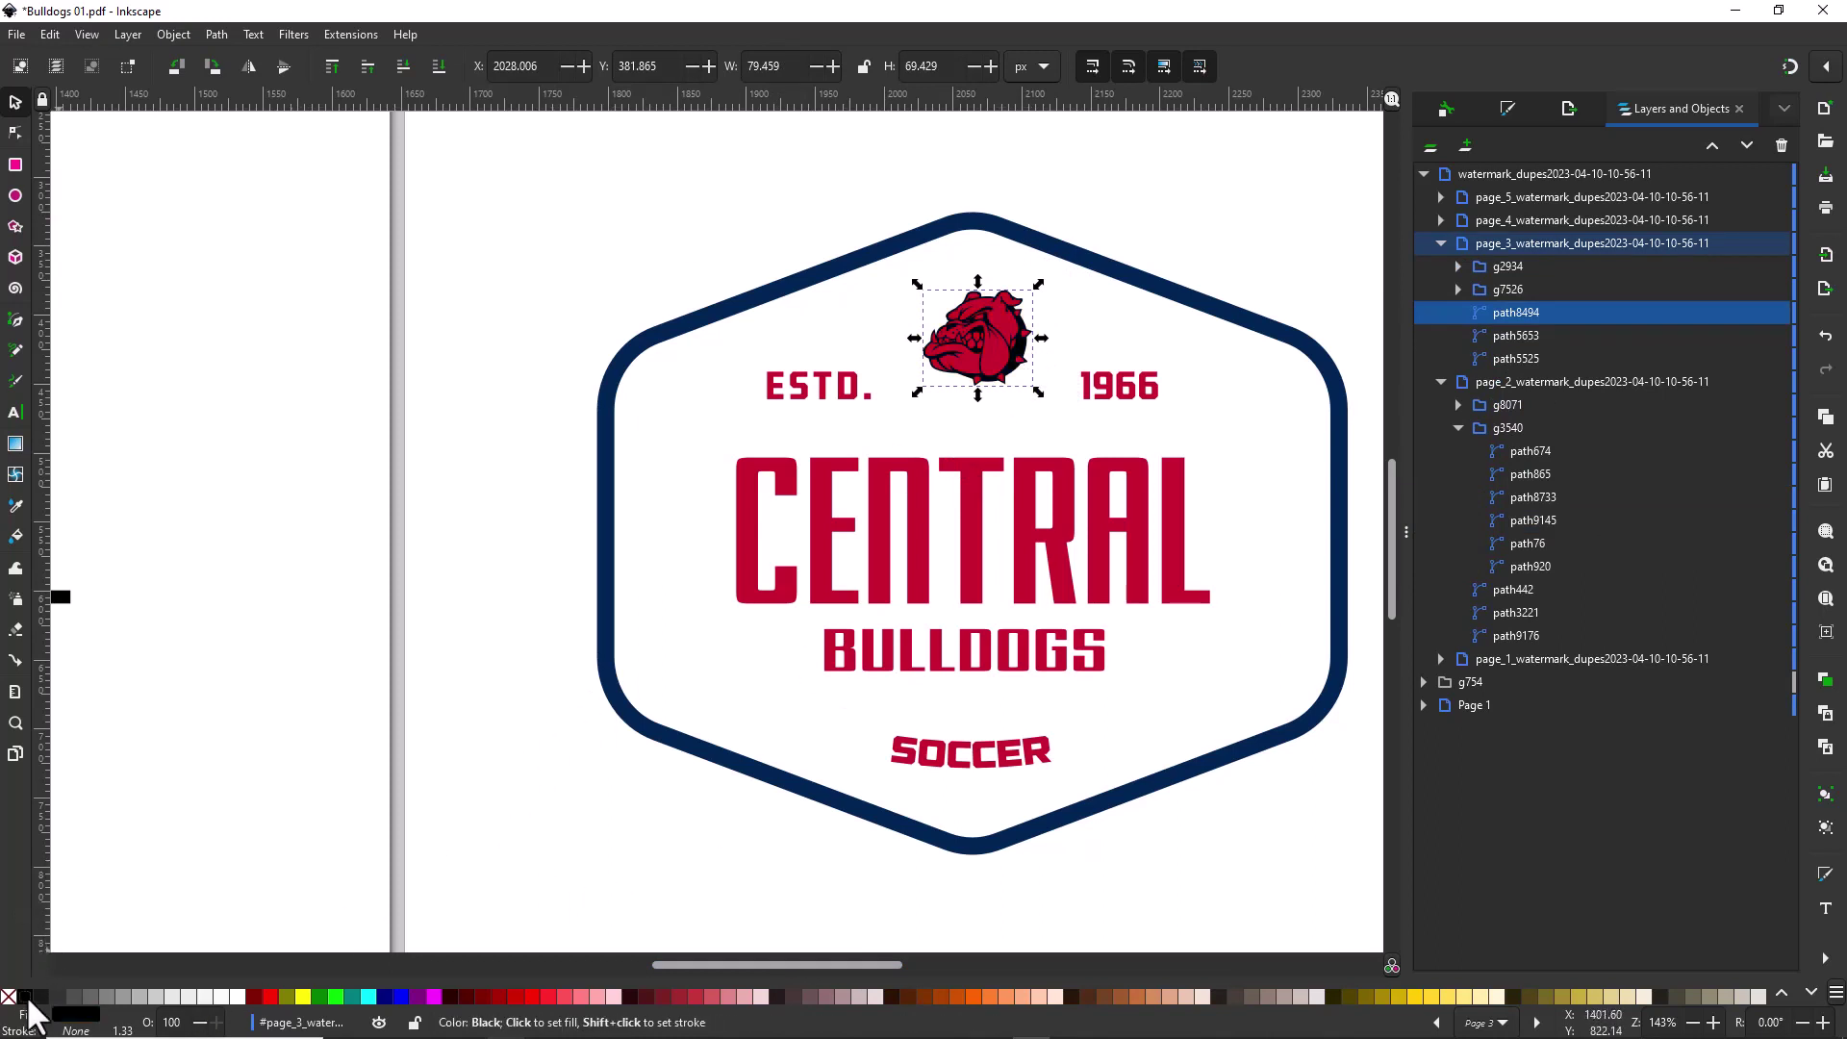
left_click(1164, 289, "shift")
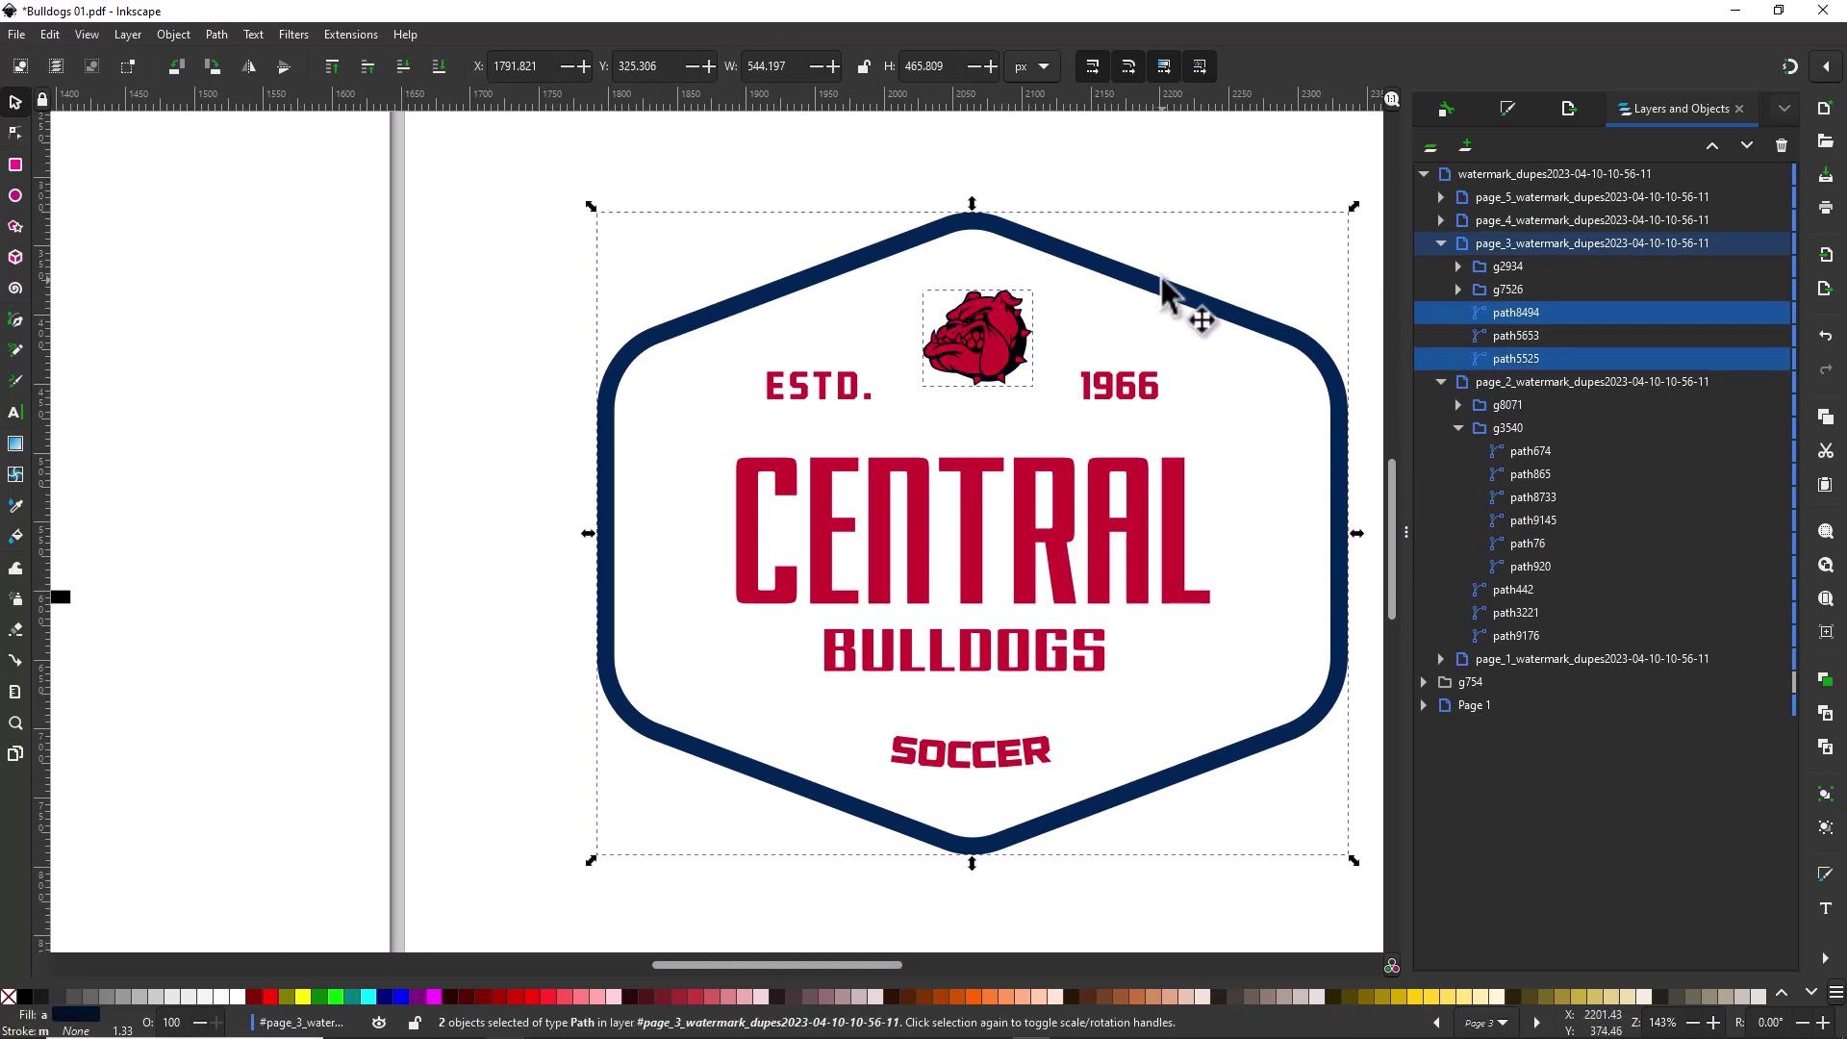
left_click(24, 999)
- Fill the crimson lettering and bulldog group on page 3 with white
left_click(182, 392)
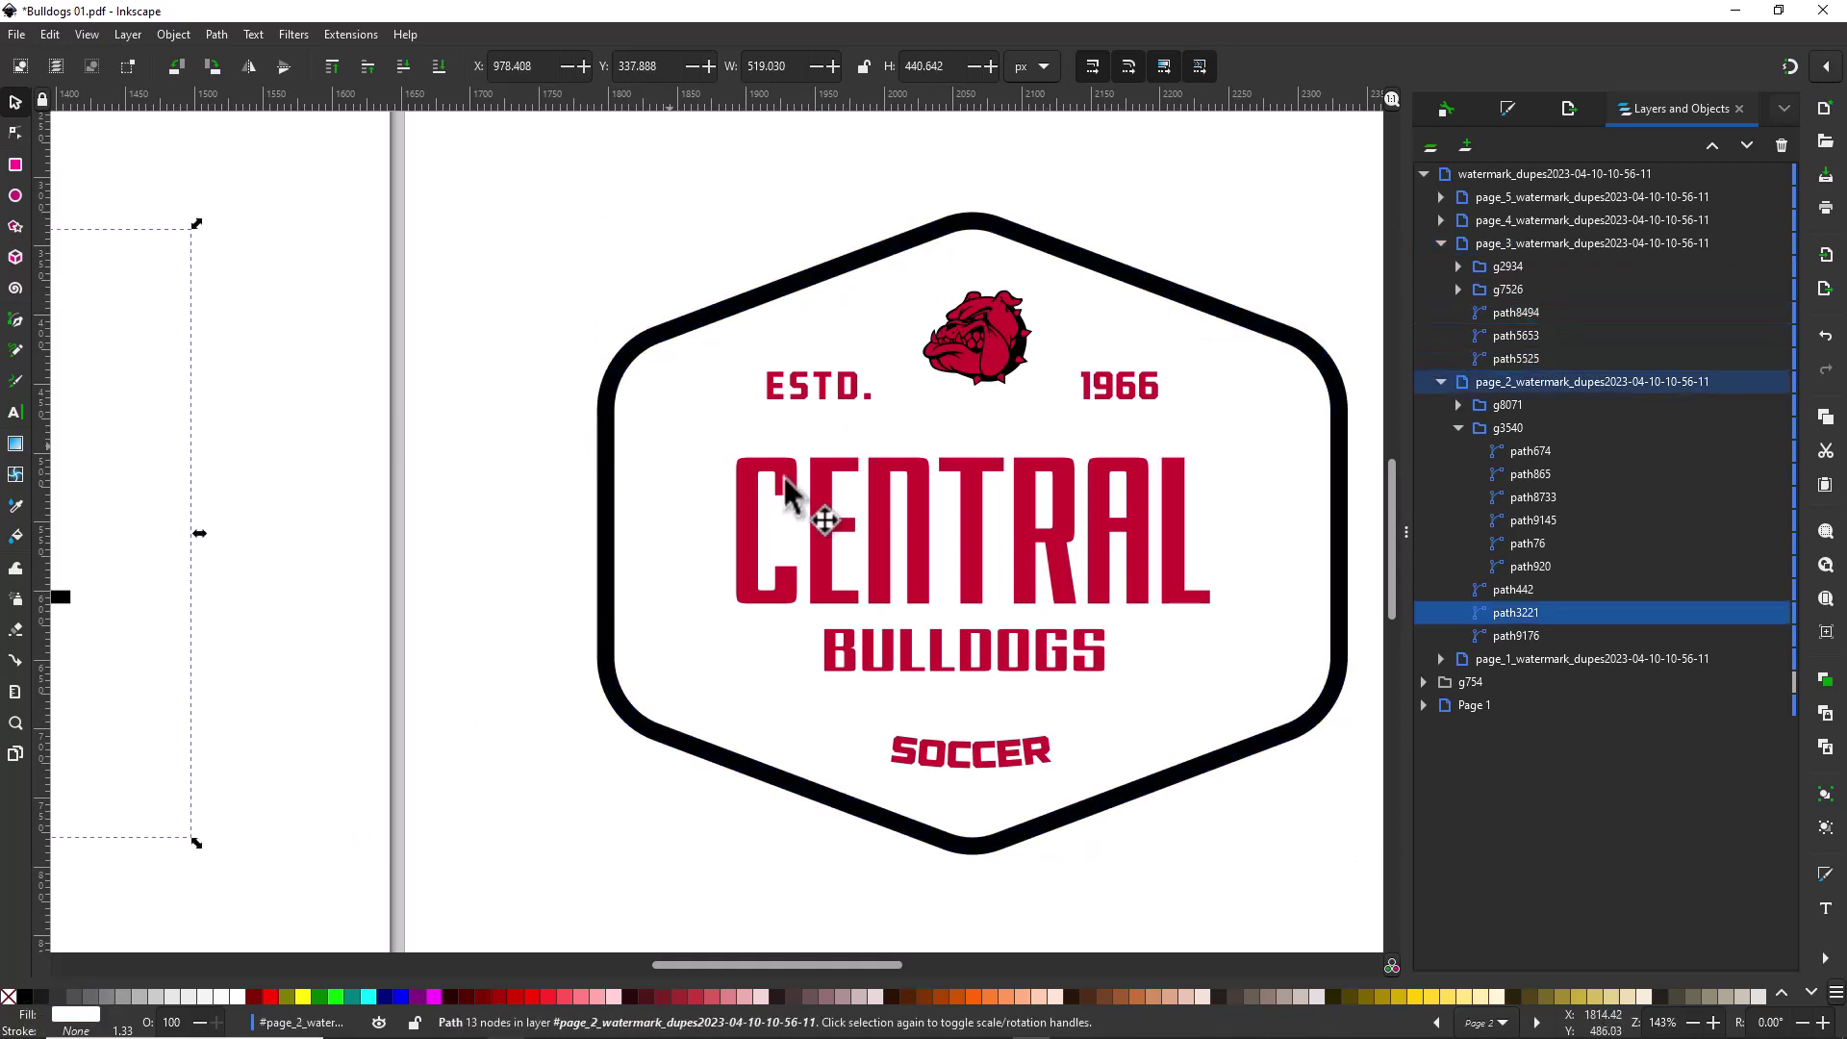
left_click(835, 528)
left_click(243, 1002)
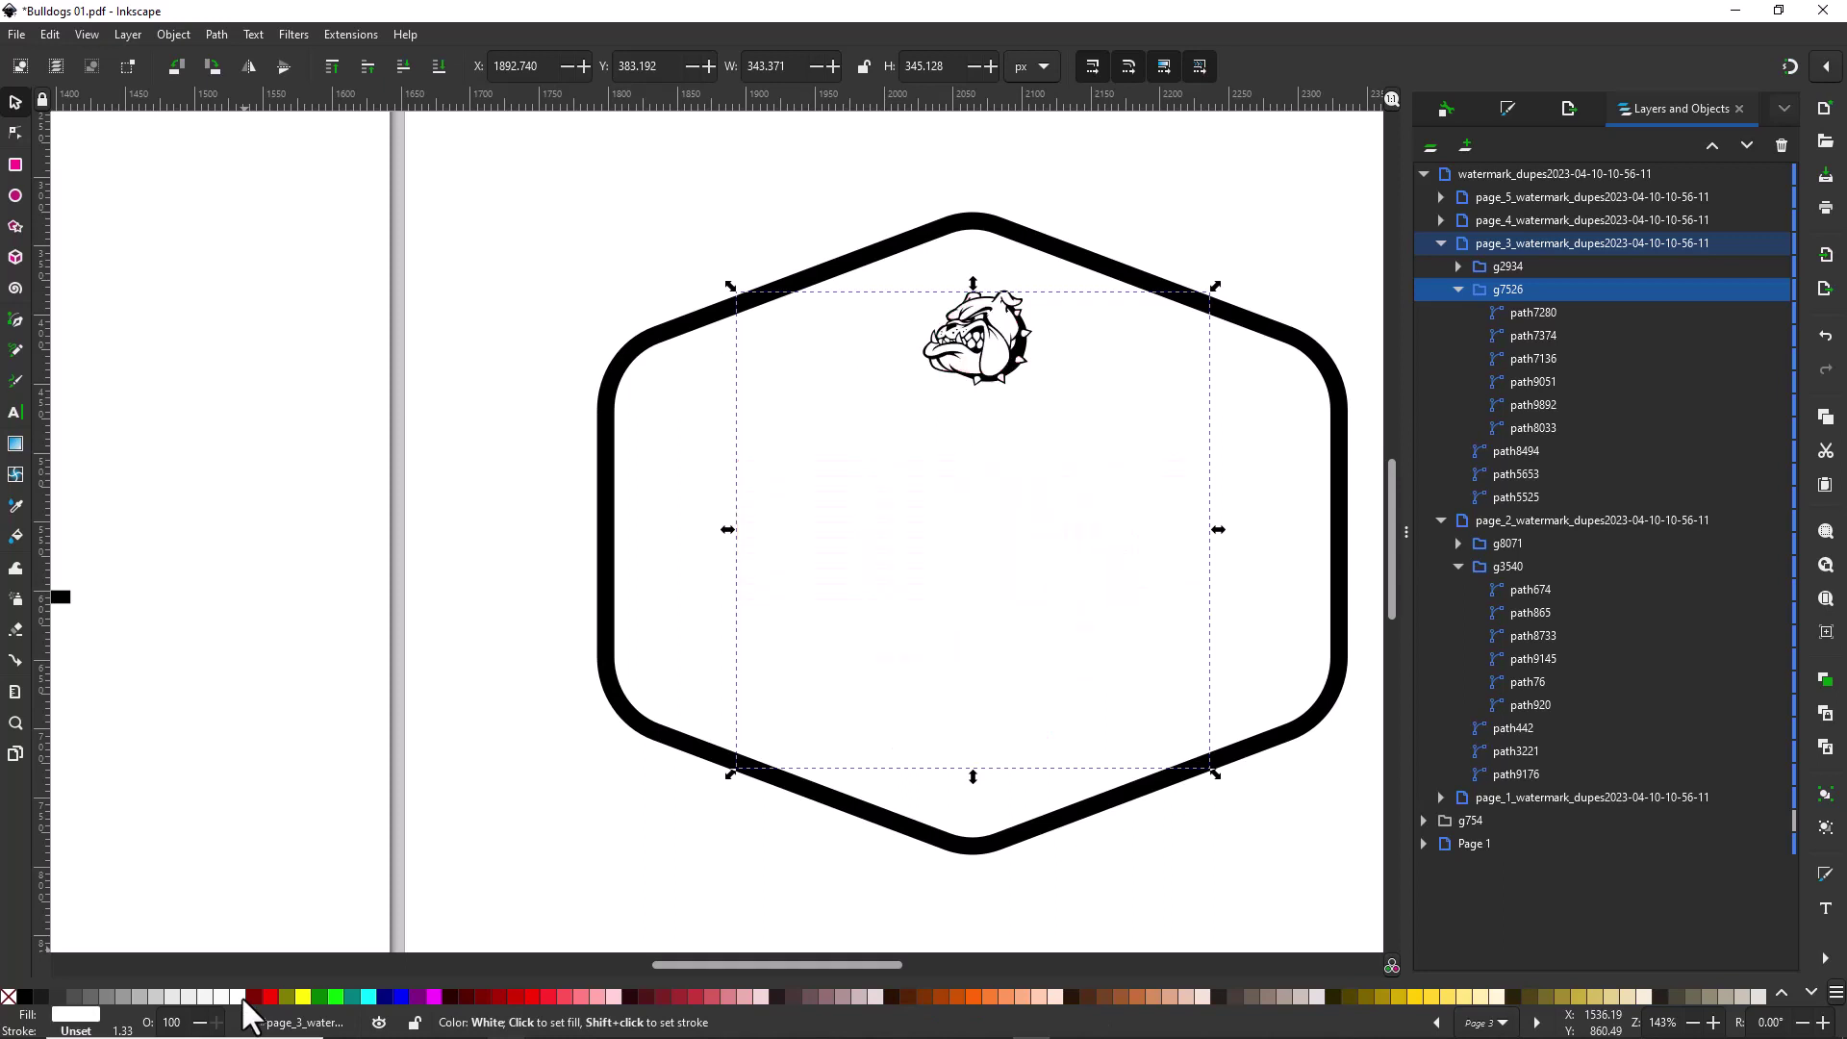
- Fill the white hexagon background on page 4 with black
left_click_drag(781, 965, 1030, 967)
left_click(461, 170)
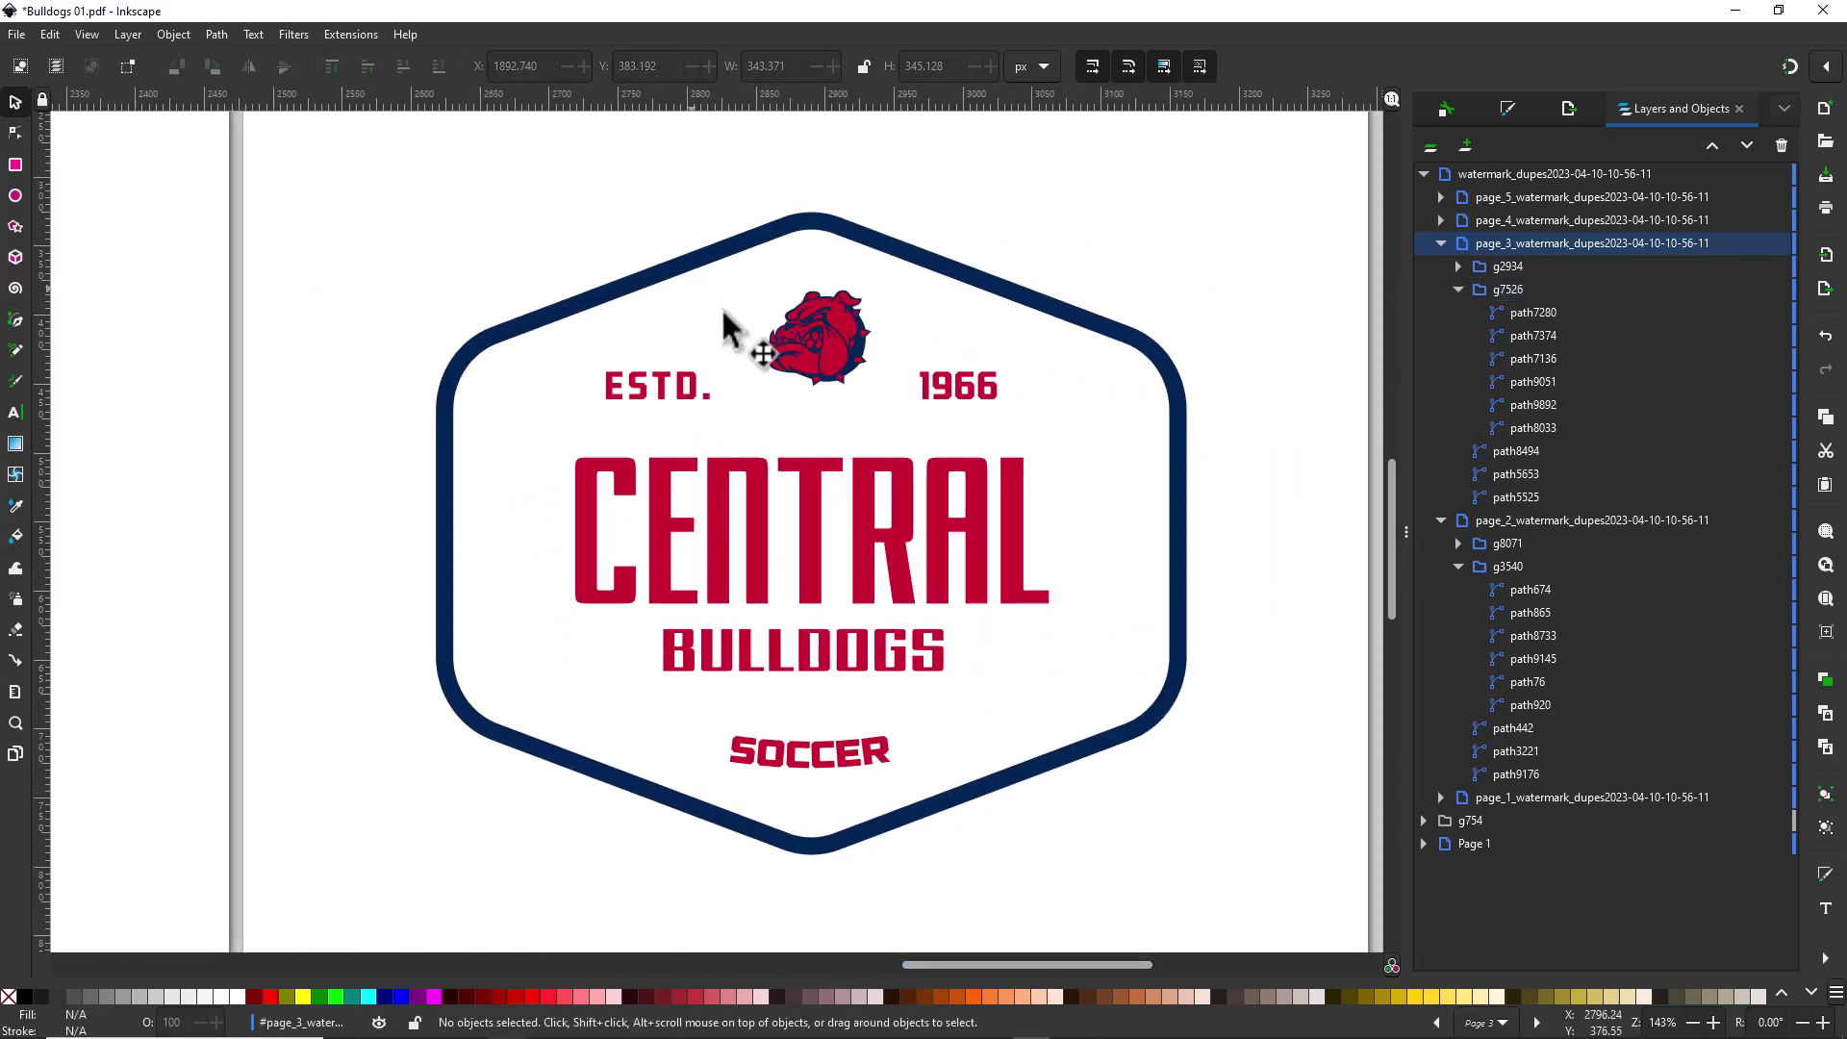
left_click(1098, 380)
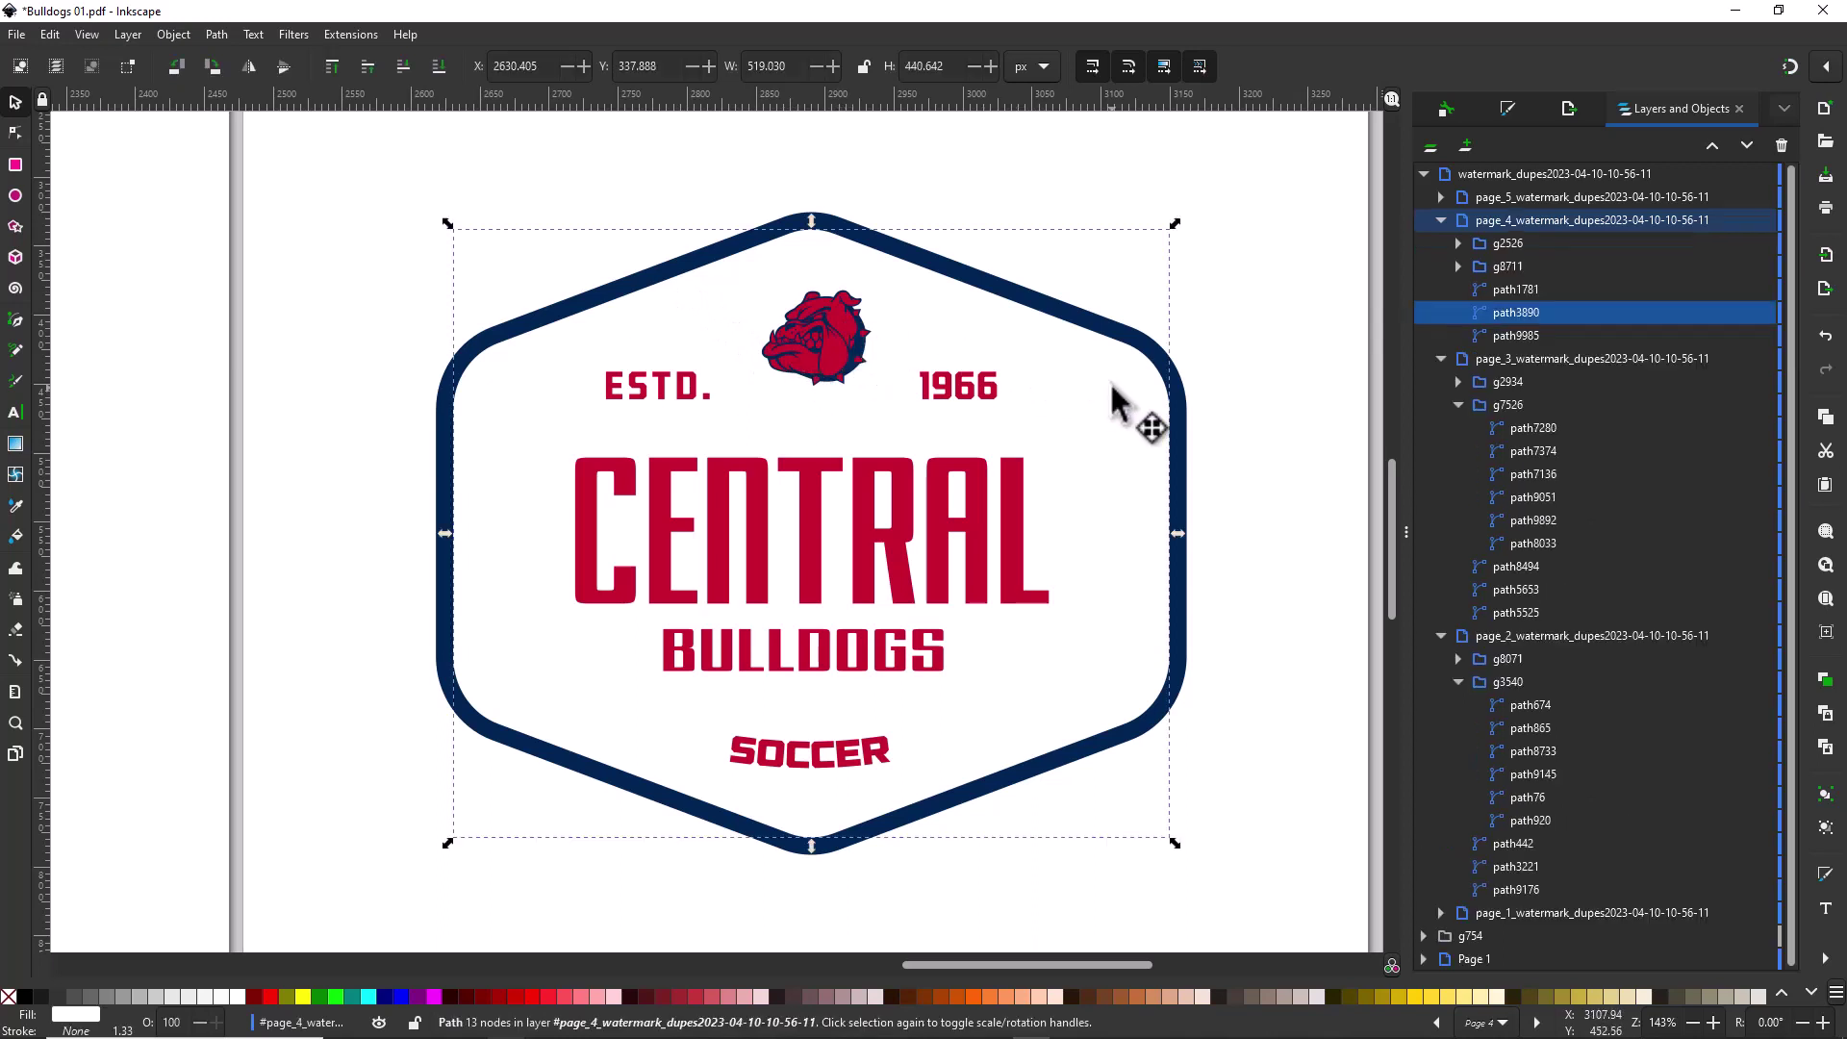
left_click(25, 997)
left_click(135, 723)
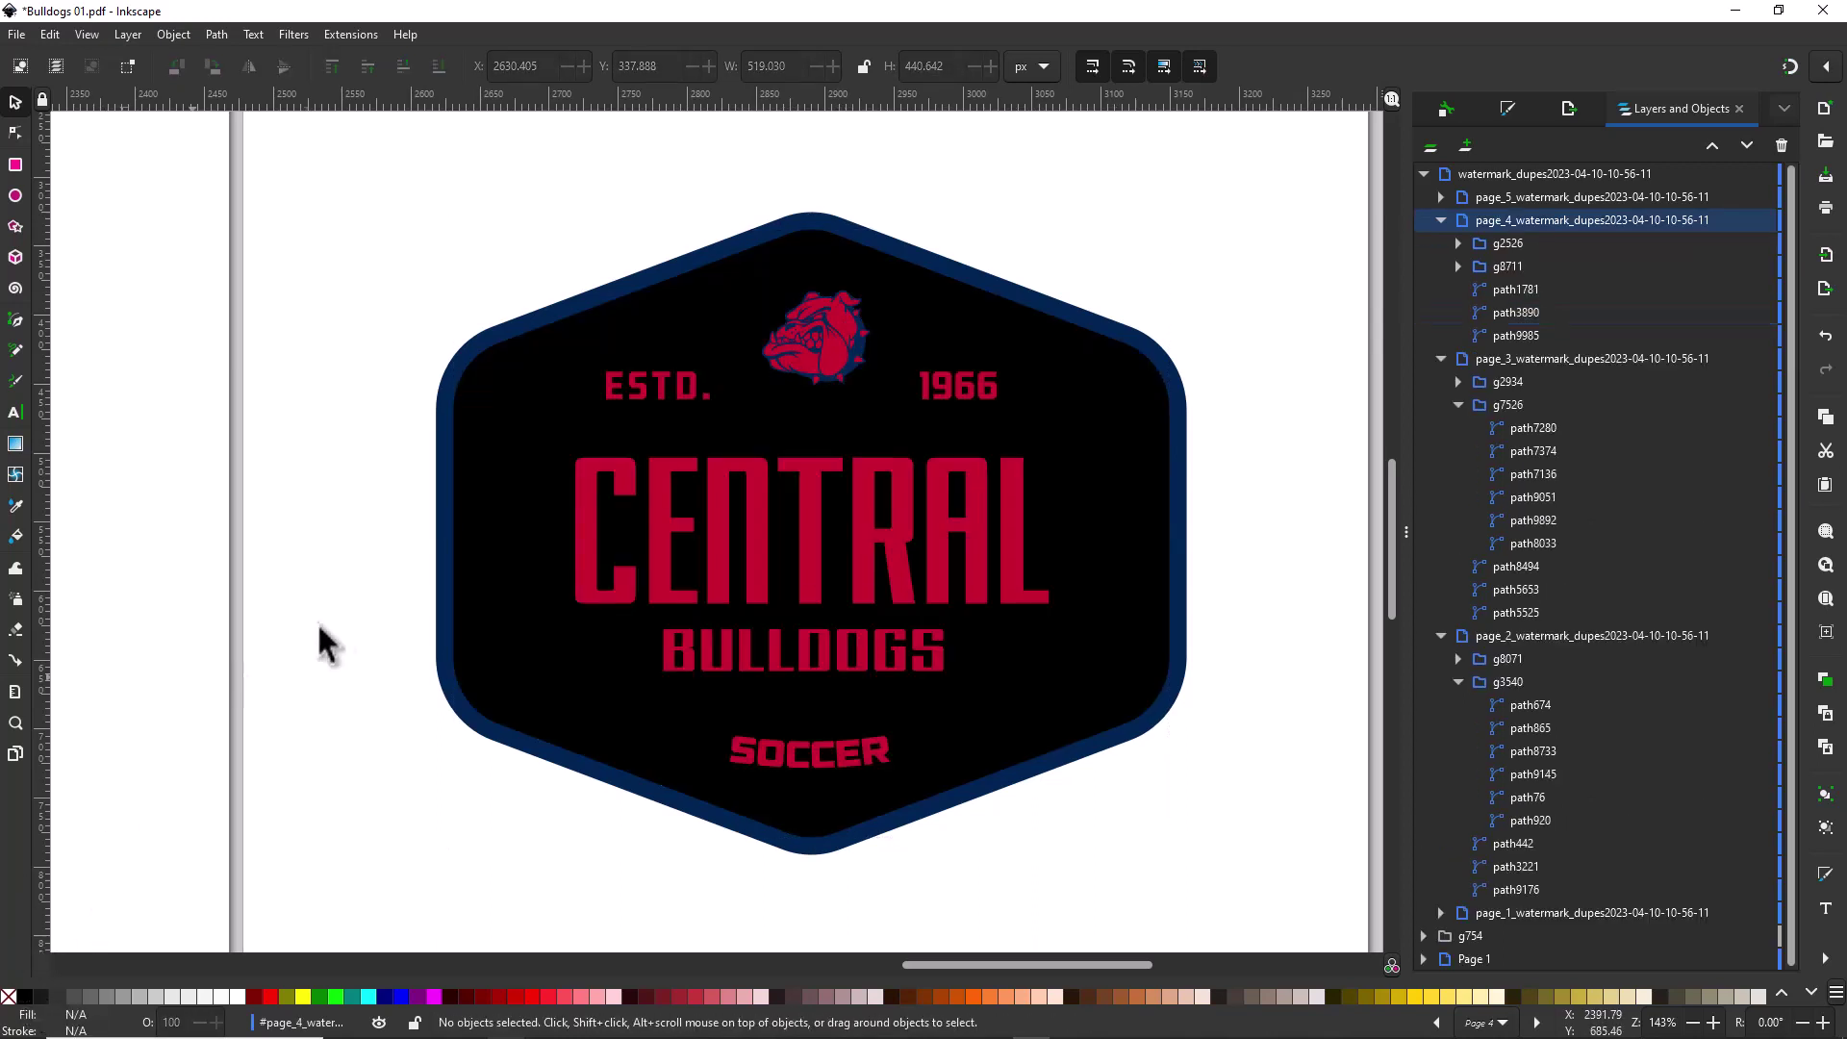
- Fill the navy hexagon outline and the crimson lettering and bulldog group on page 4 with white
left_click(437, 630)
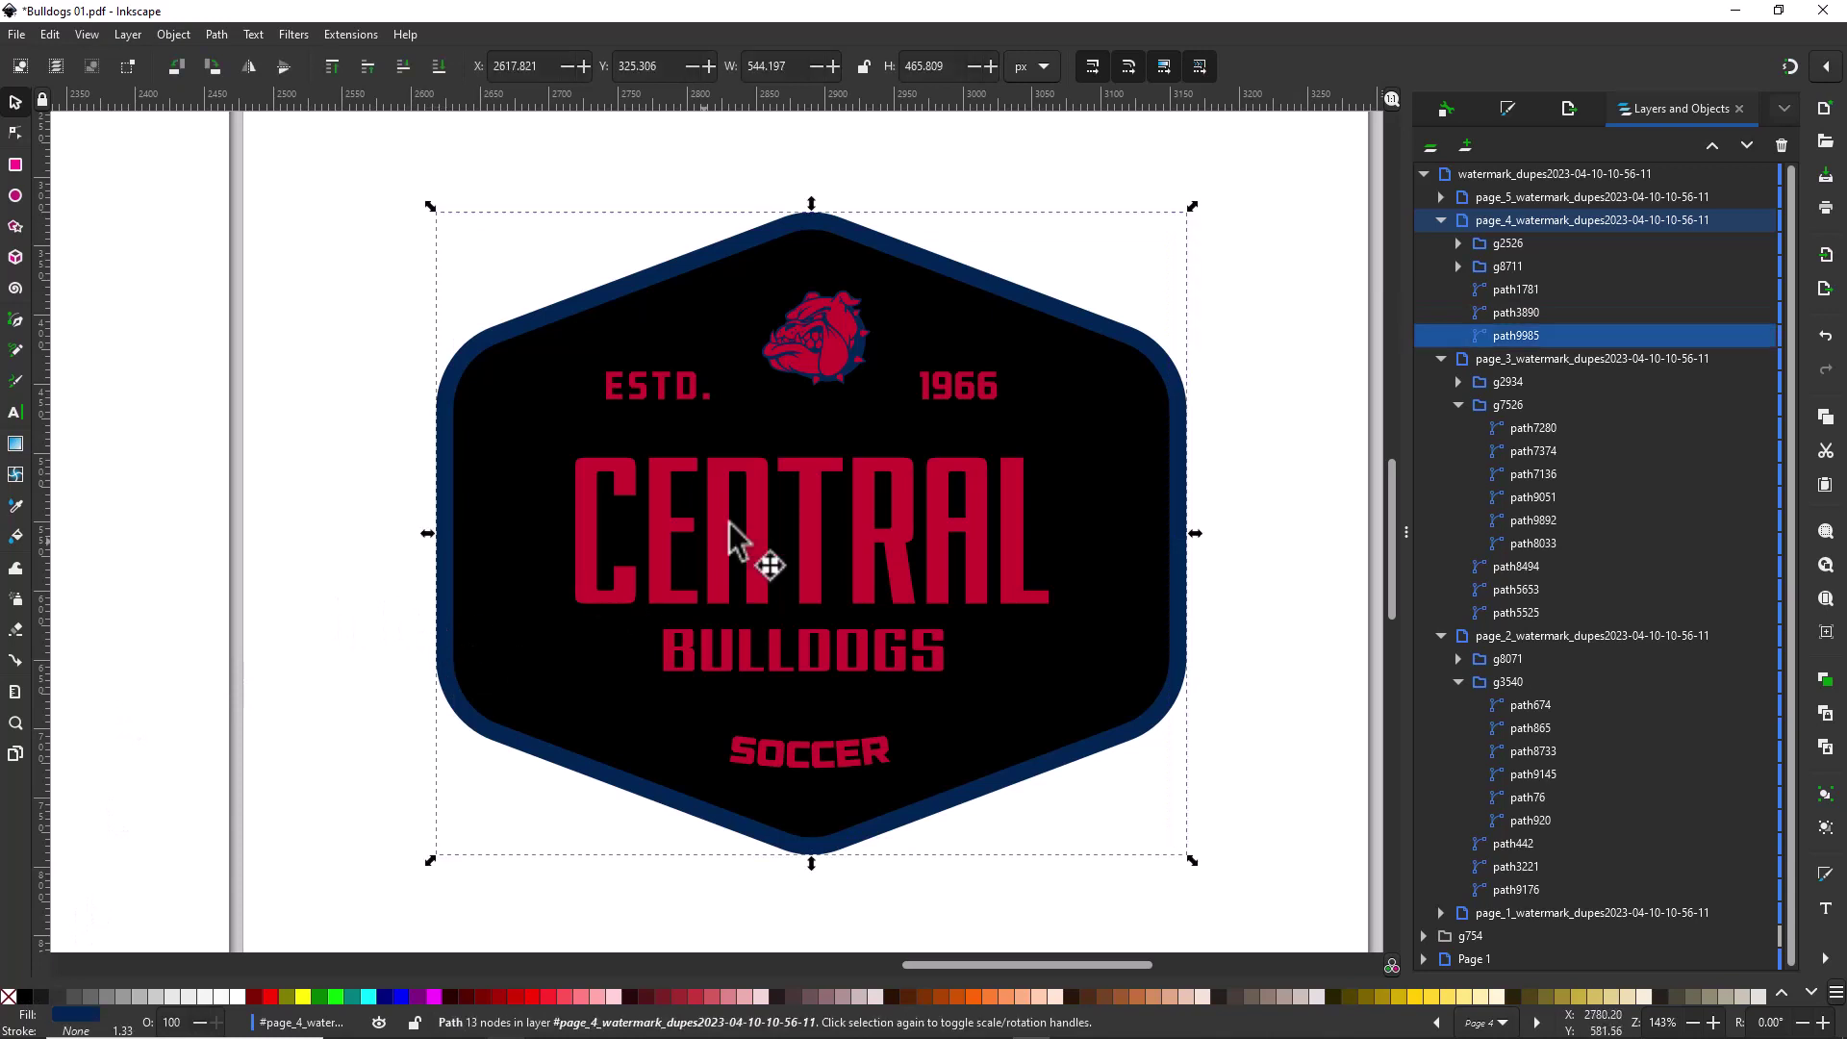
left_click(863, 361, "shift")
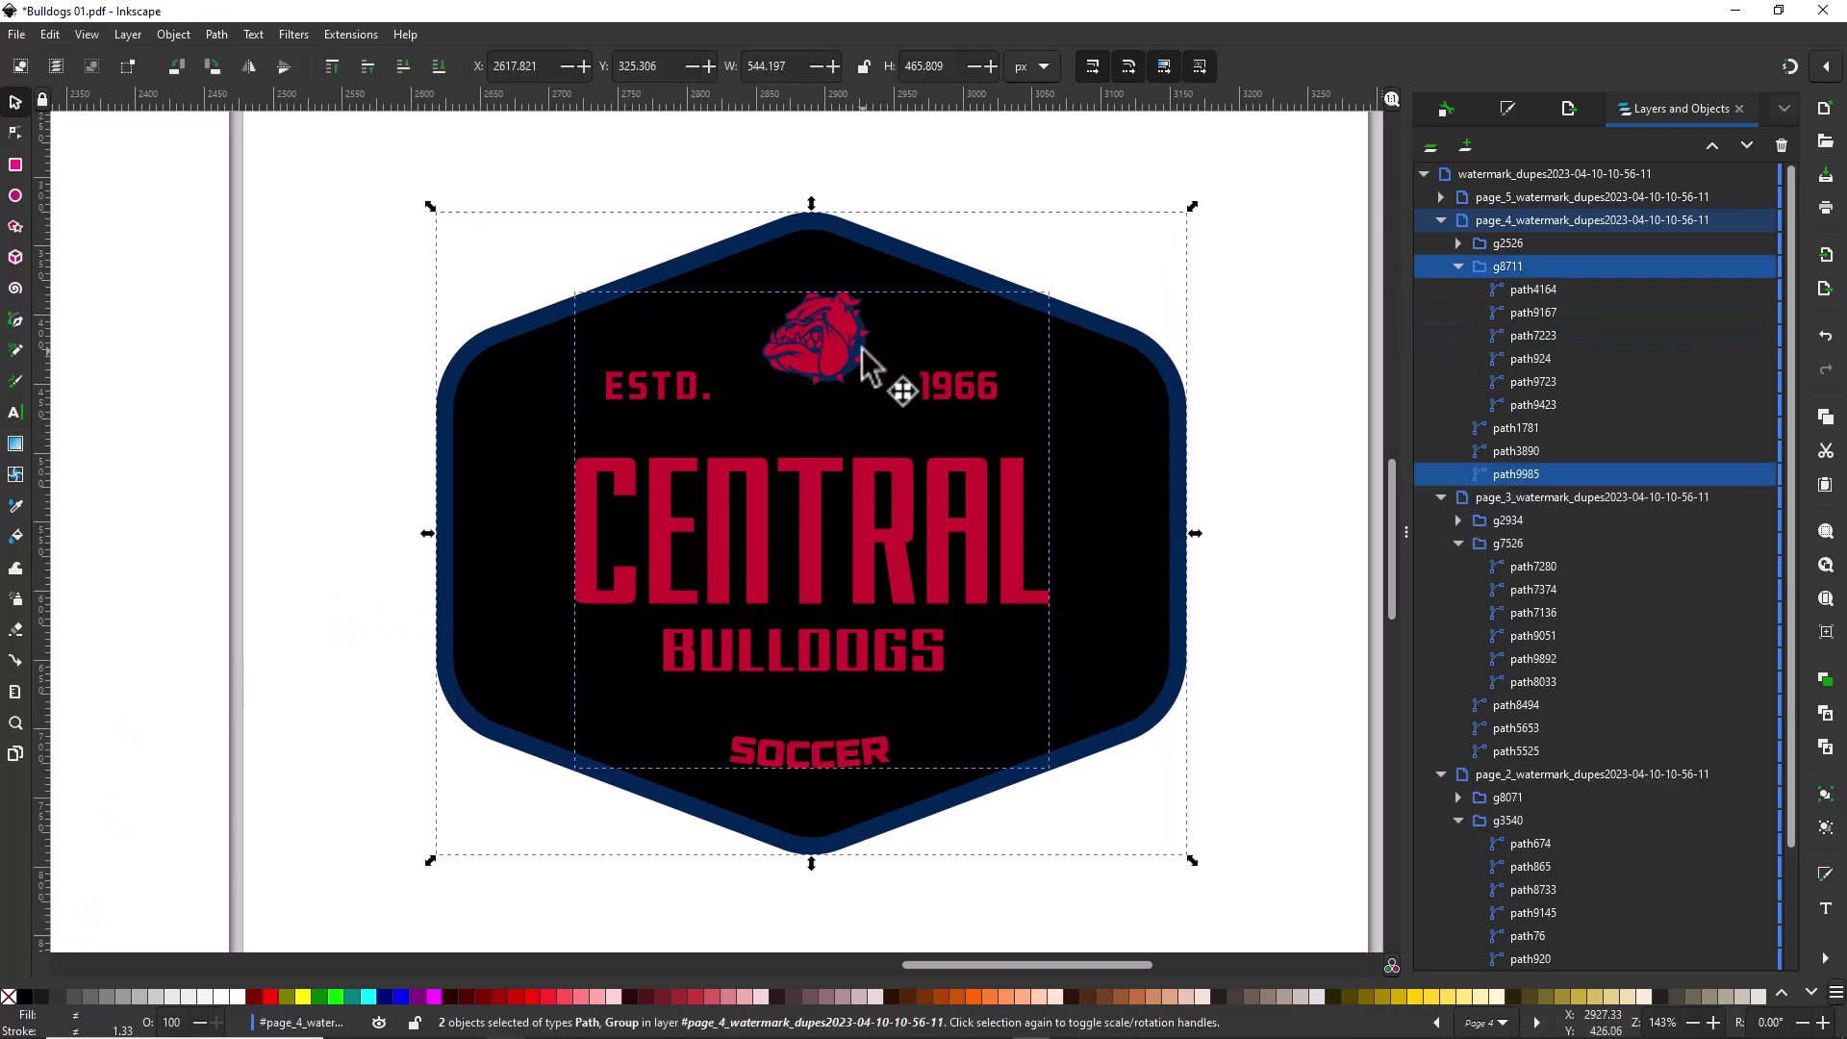
left_click(231, 997)
left_click(304, 452)
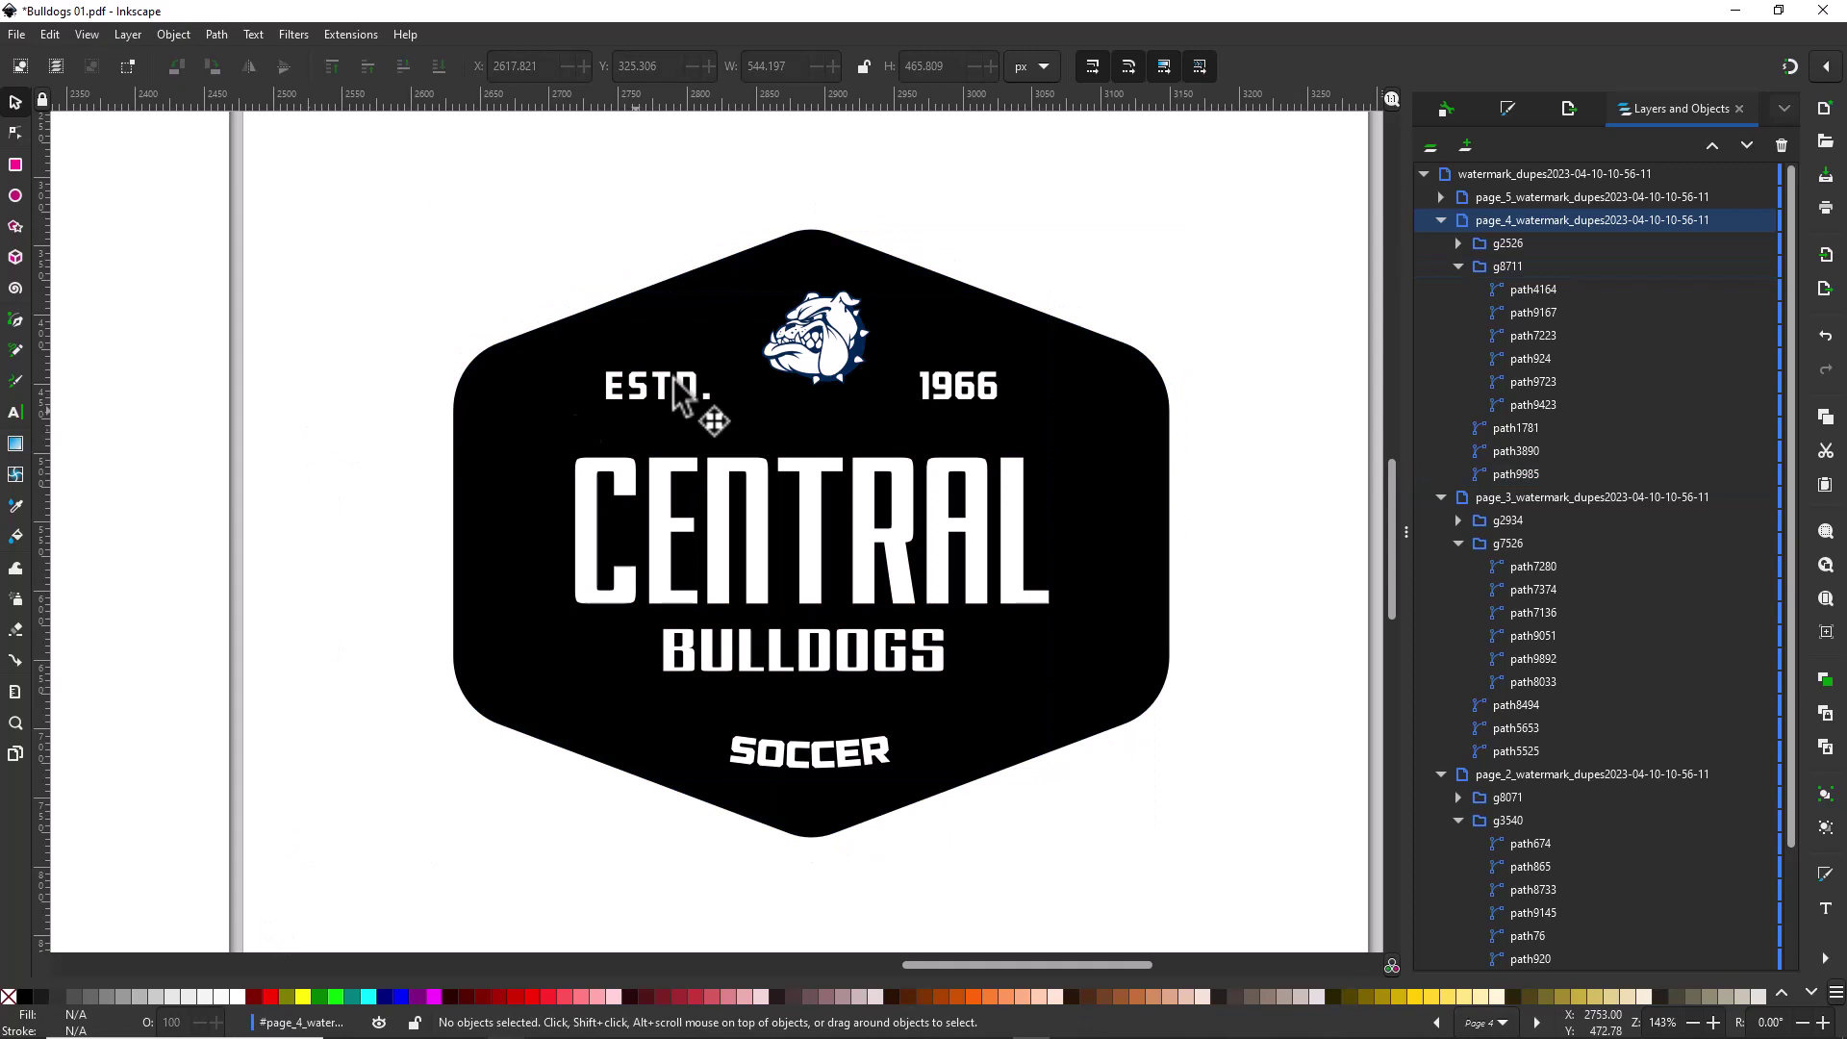
- Fill the remaining navy path behind the bulldog head on page 4 with white
left_click(863, 361)
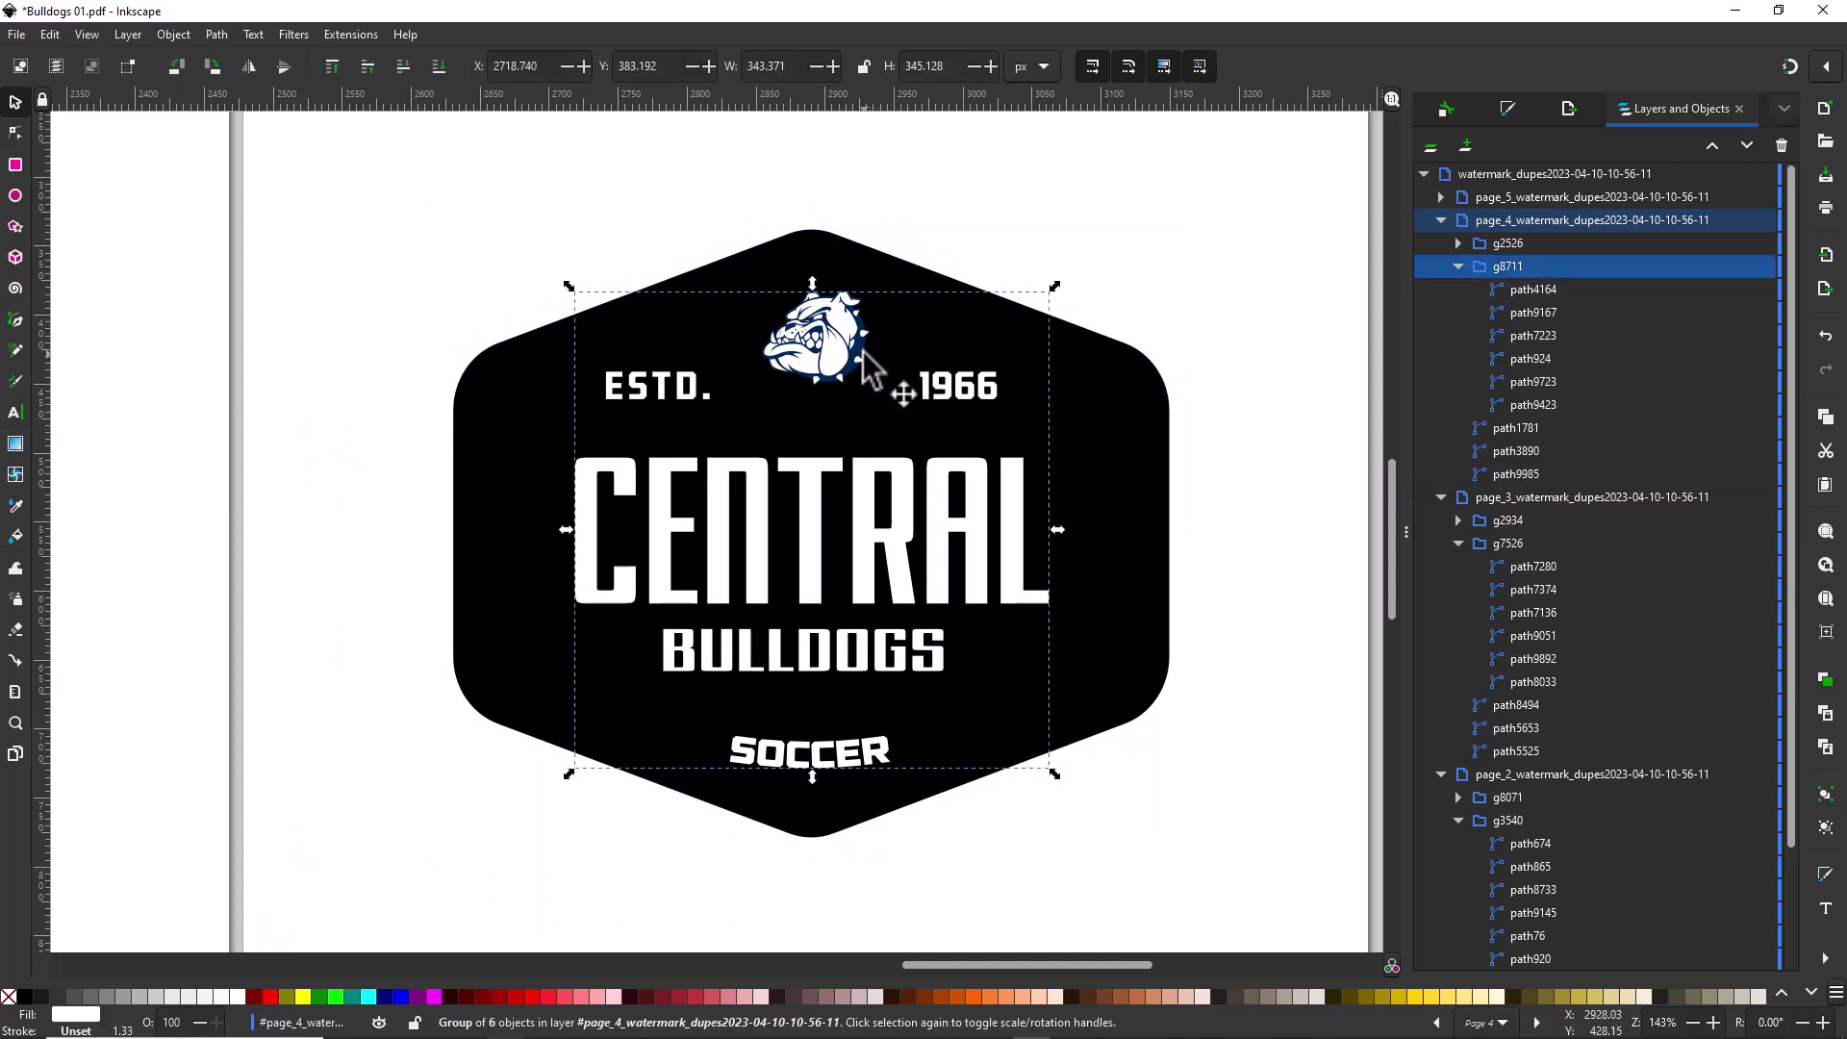
left_click(871, 226)
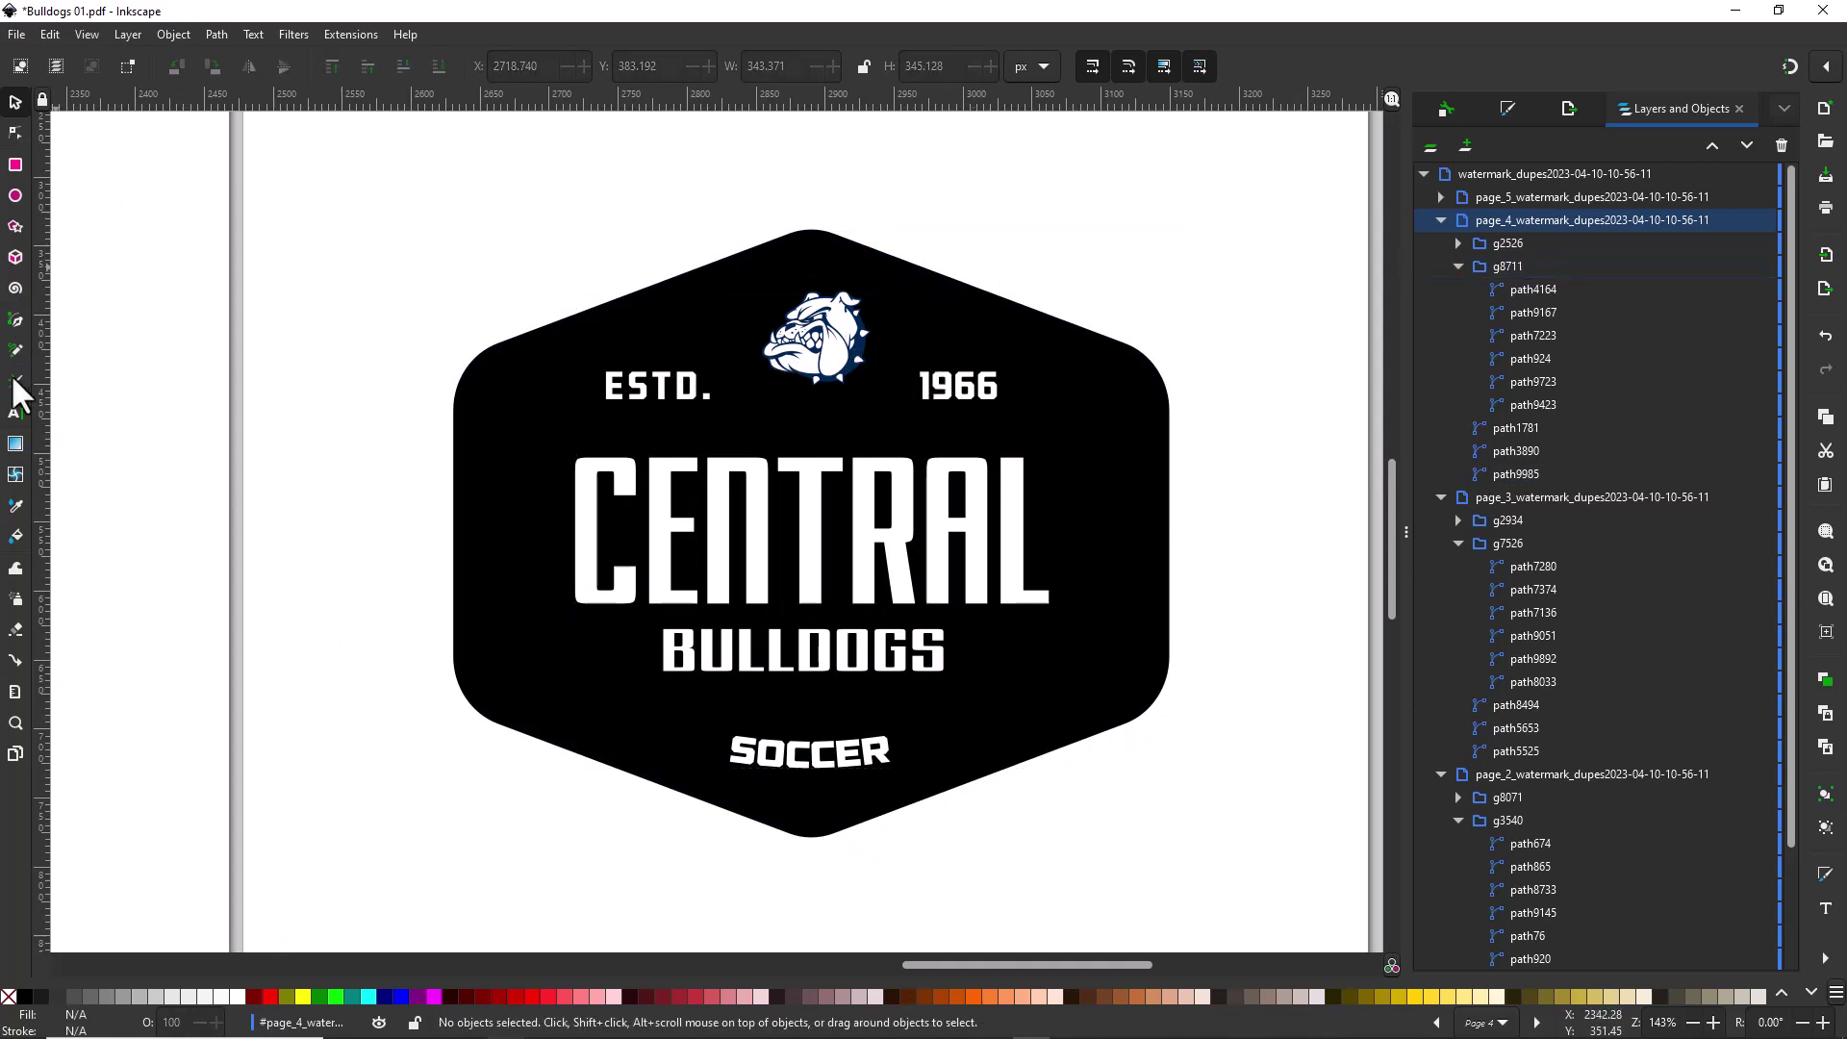
left_click(15, 724)
left_click_drag(709, 247, 936, 419)
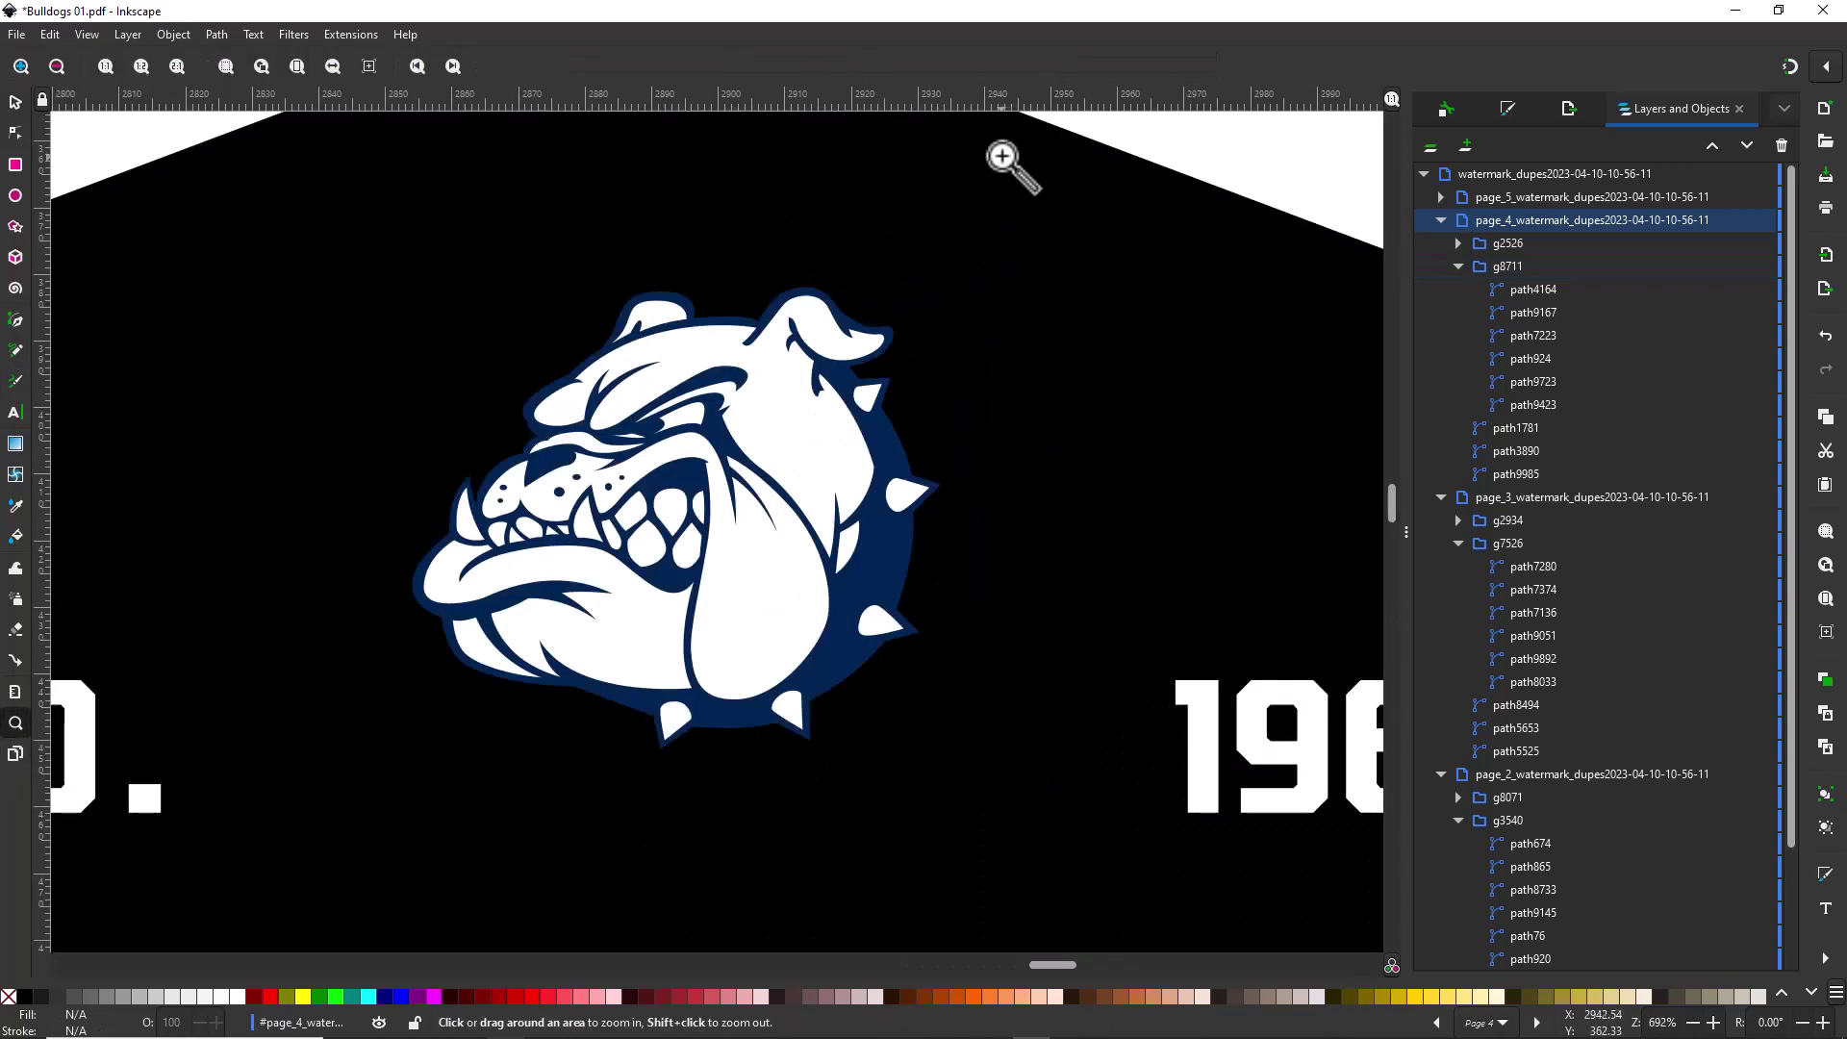
left_click(16, 101)
left_click(832, 471)
left_click(900, 479)
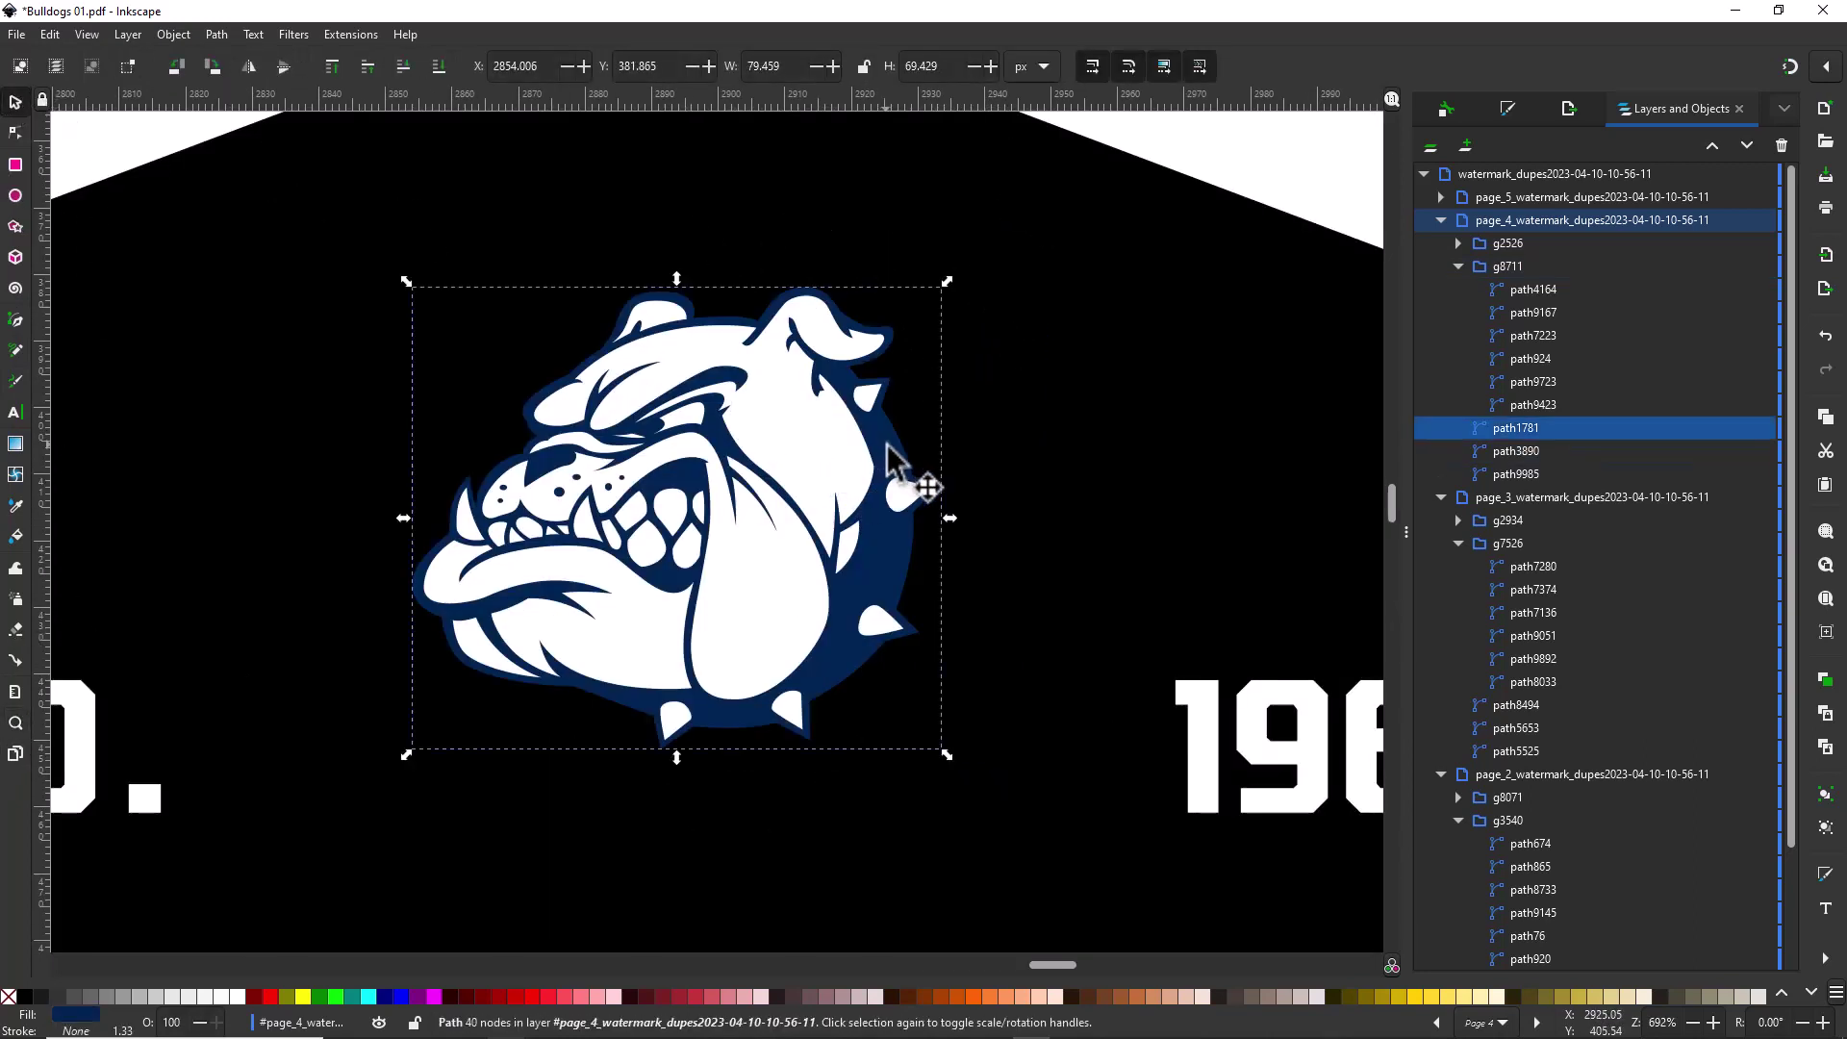
left_click_drag(941, 479, 896, 455)
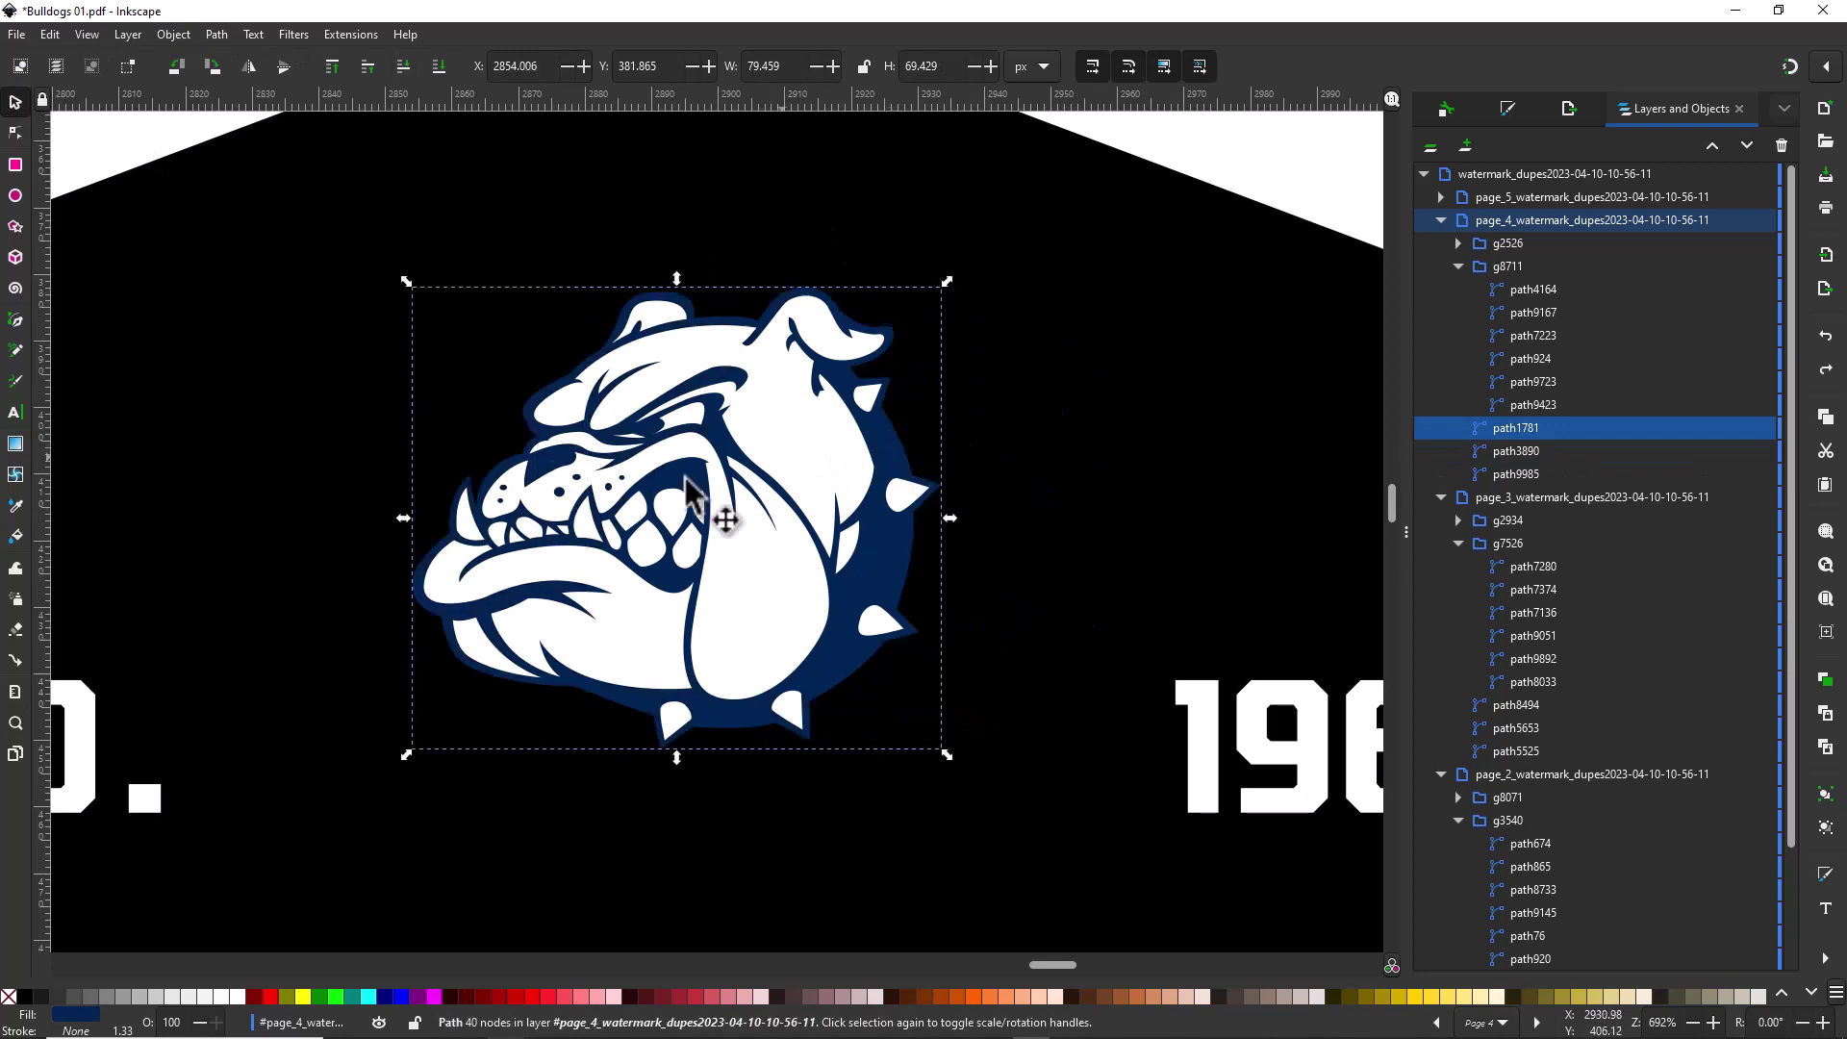
left_click(236, 998)
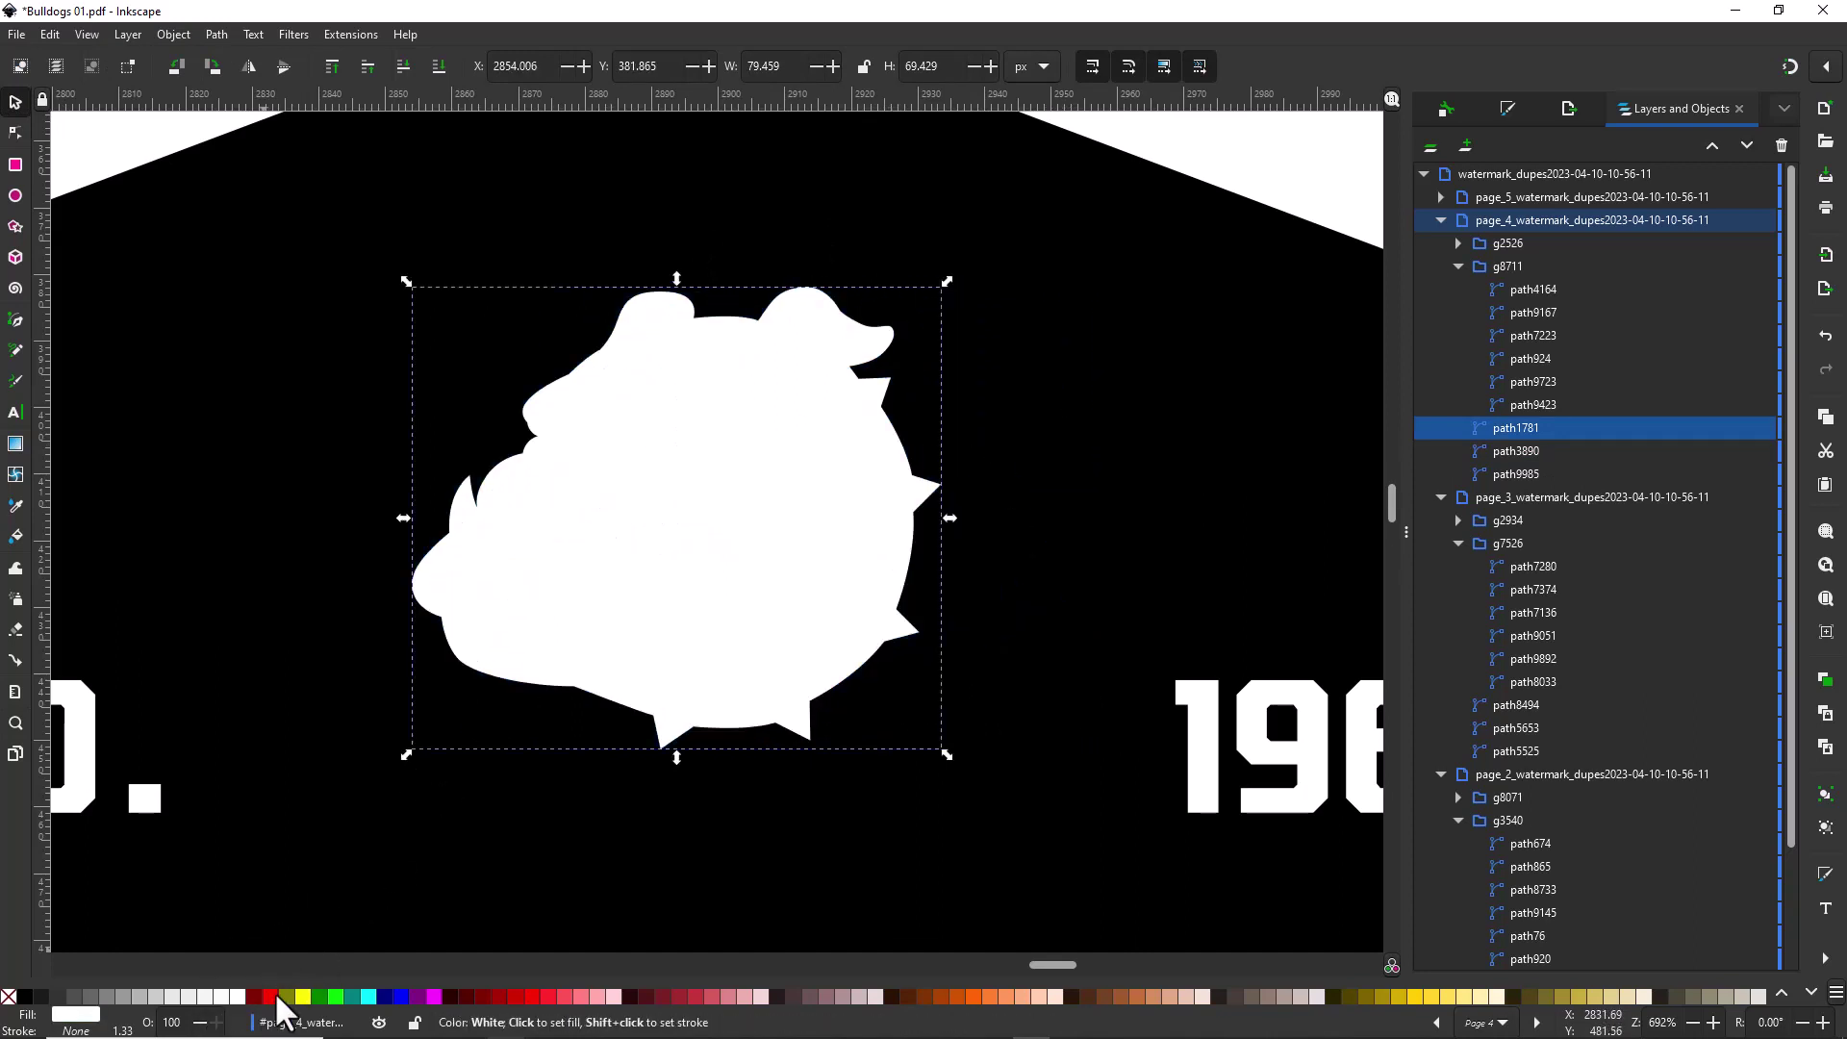
- Fill the crimson lettering and bulldog group on page 5 with black
scroll(717, 529, "right", 5)
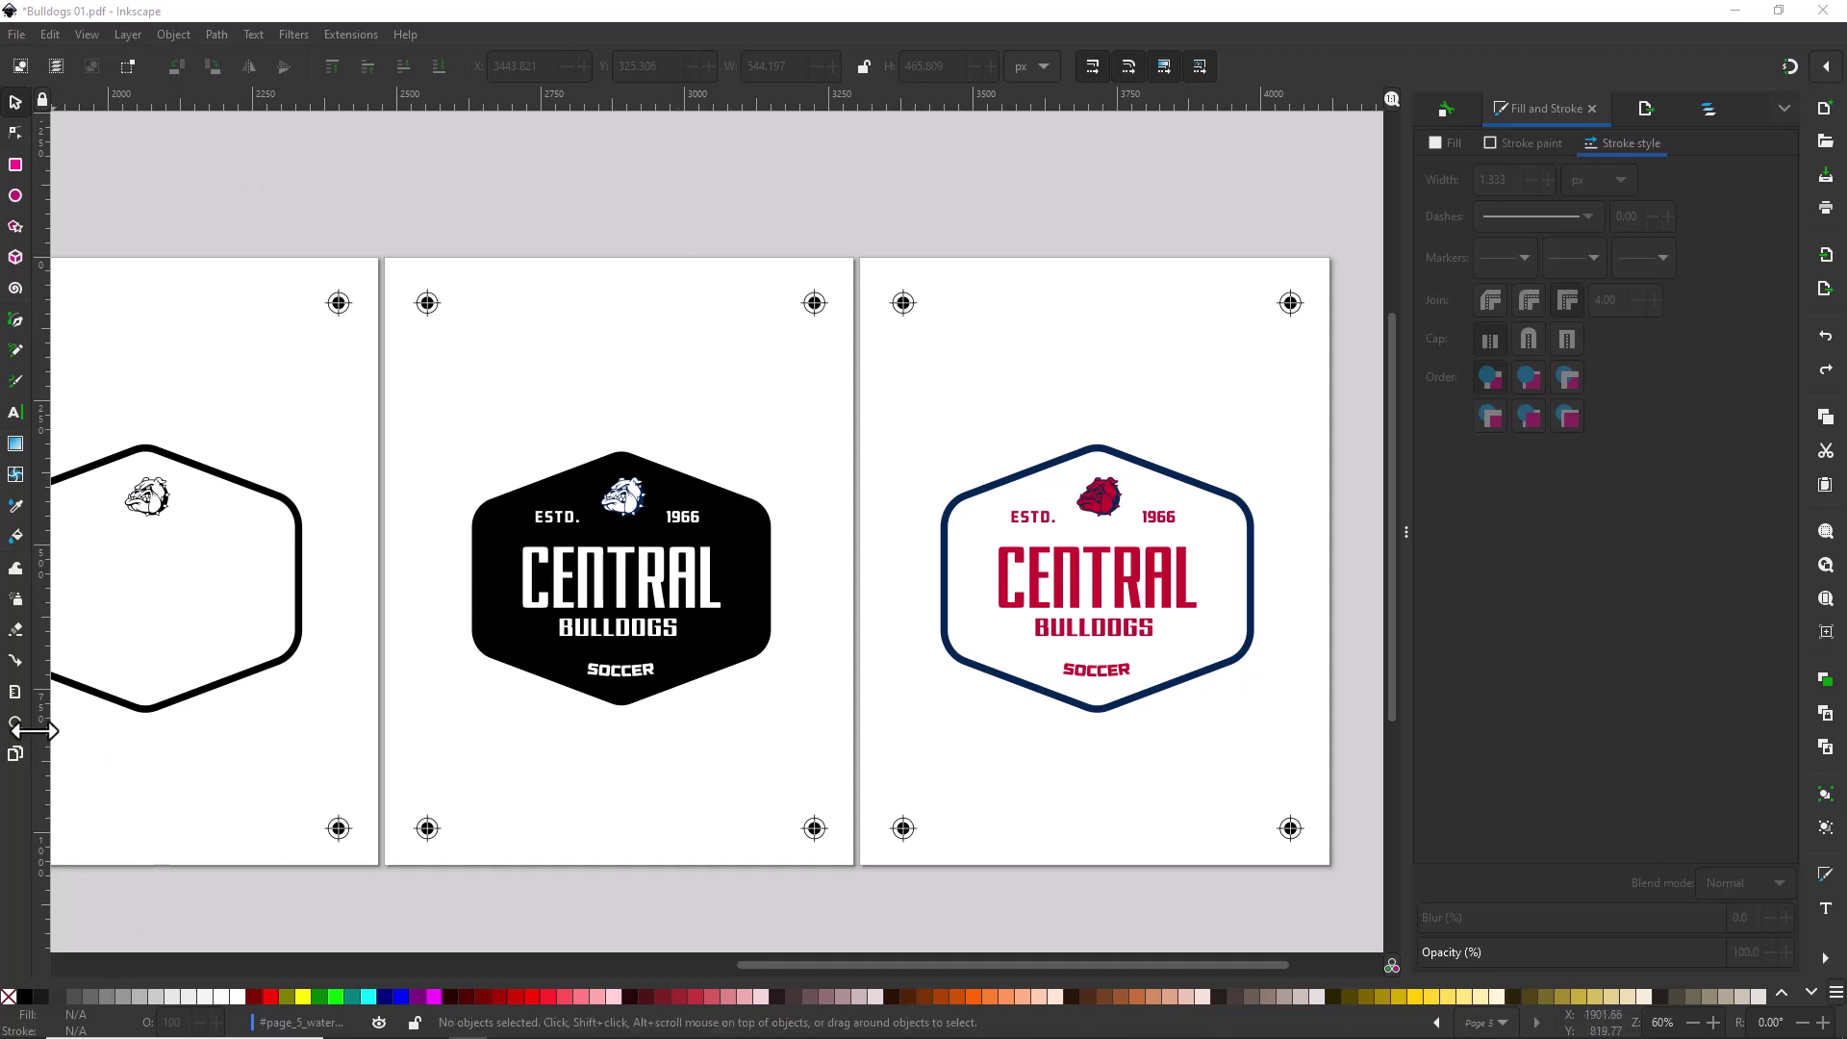
key("z")
left_click_drag(886, 412, 1272, 778)
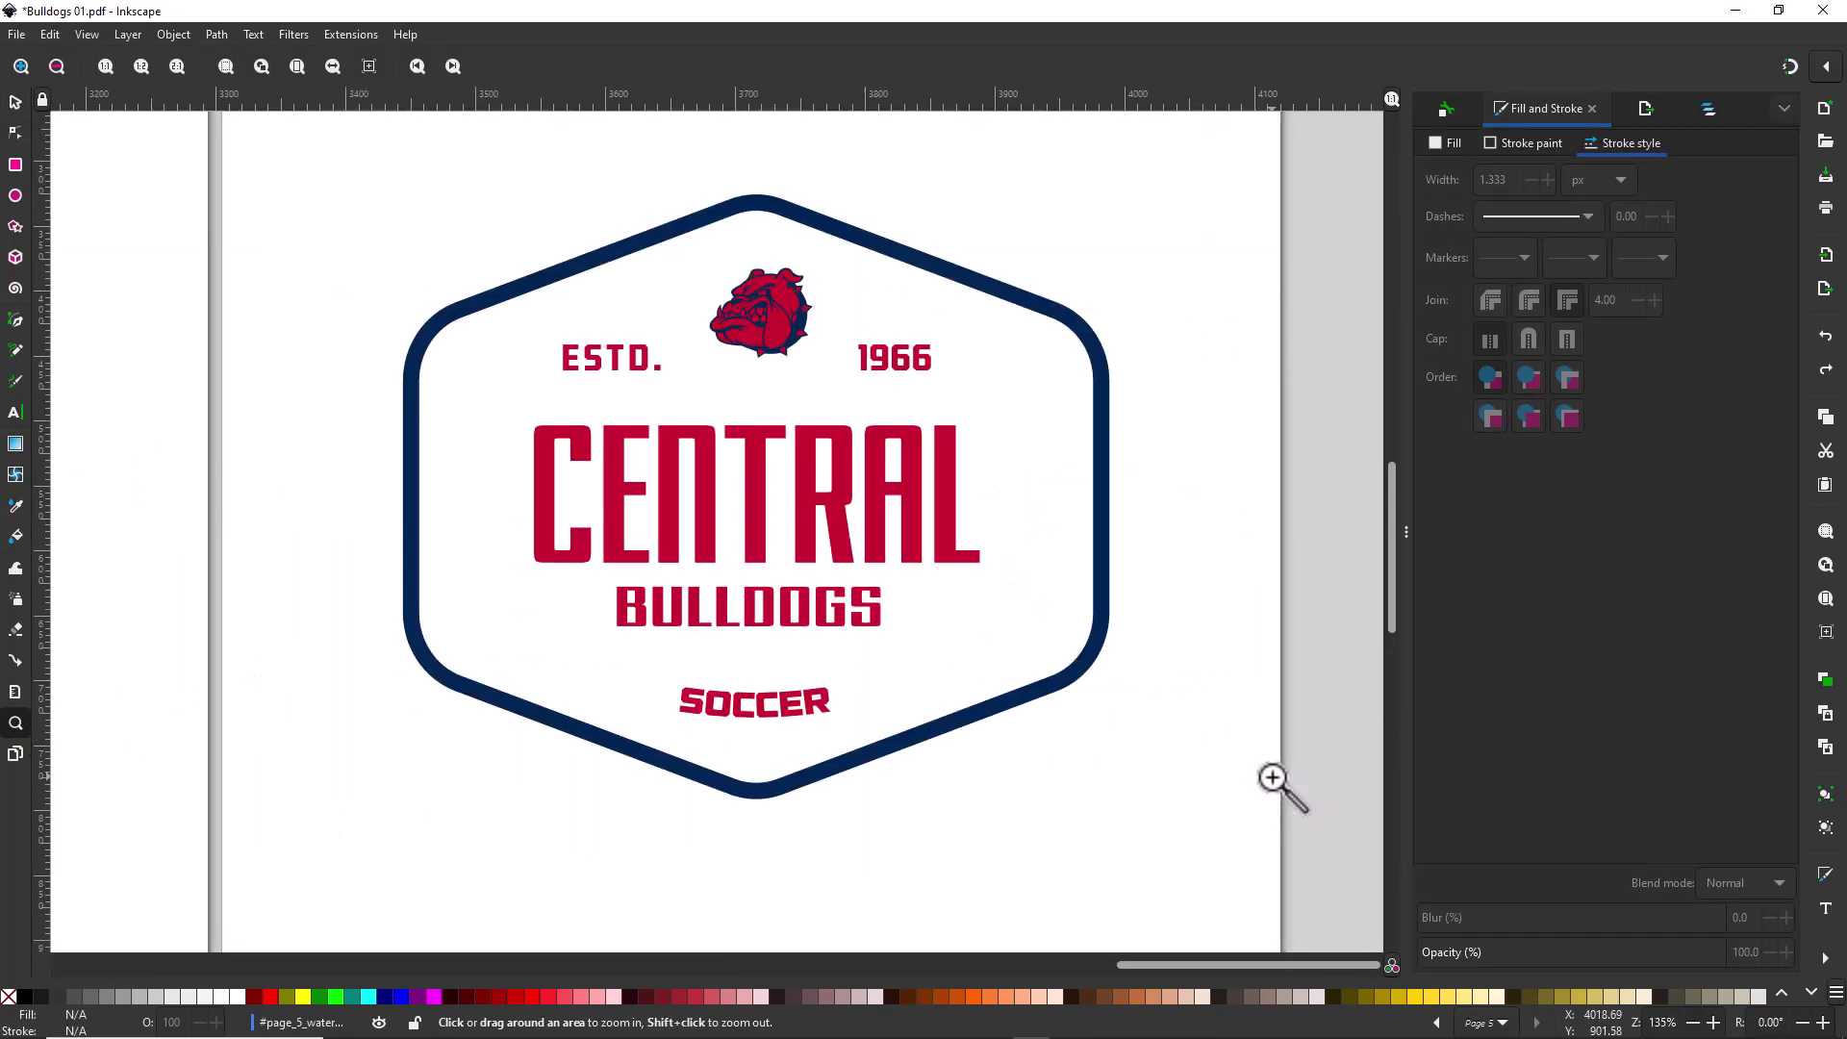
left_click(16, 102)
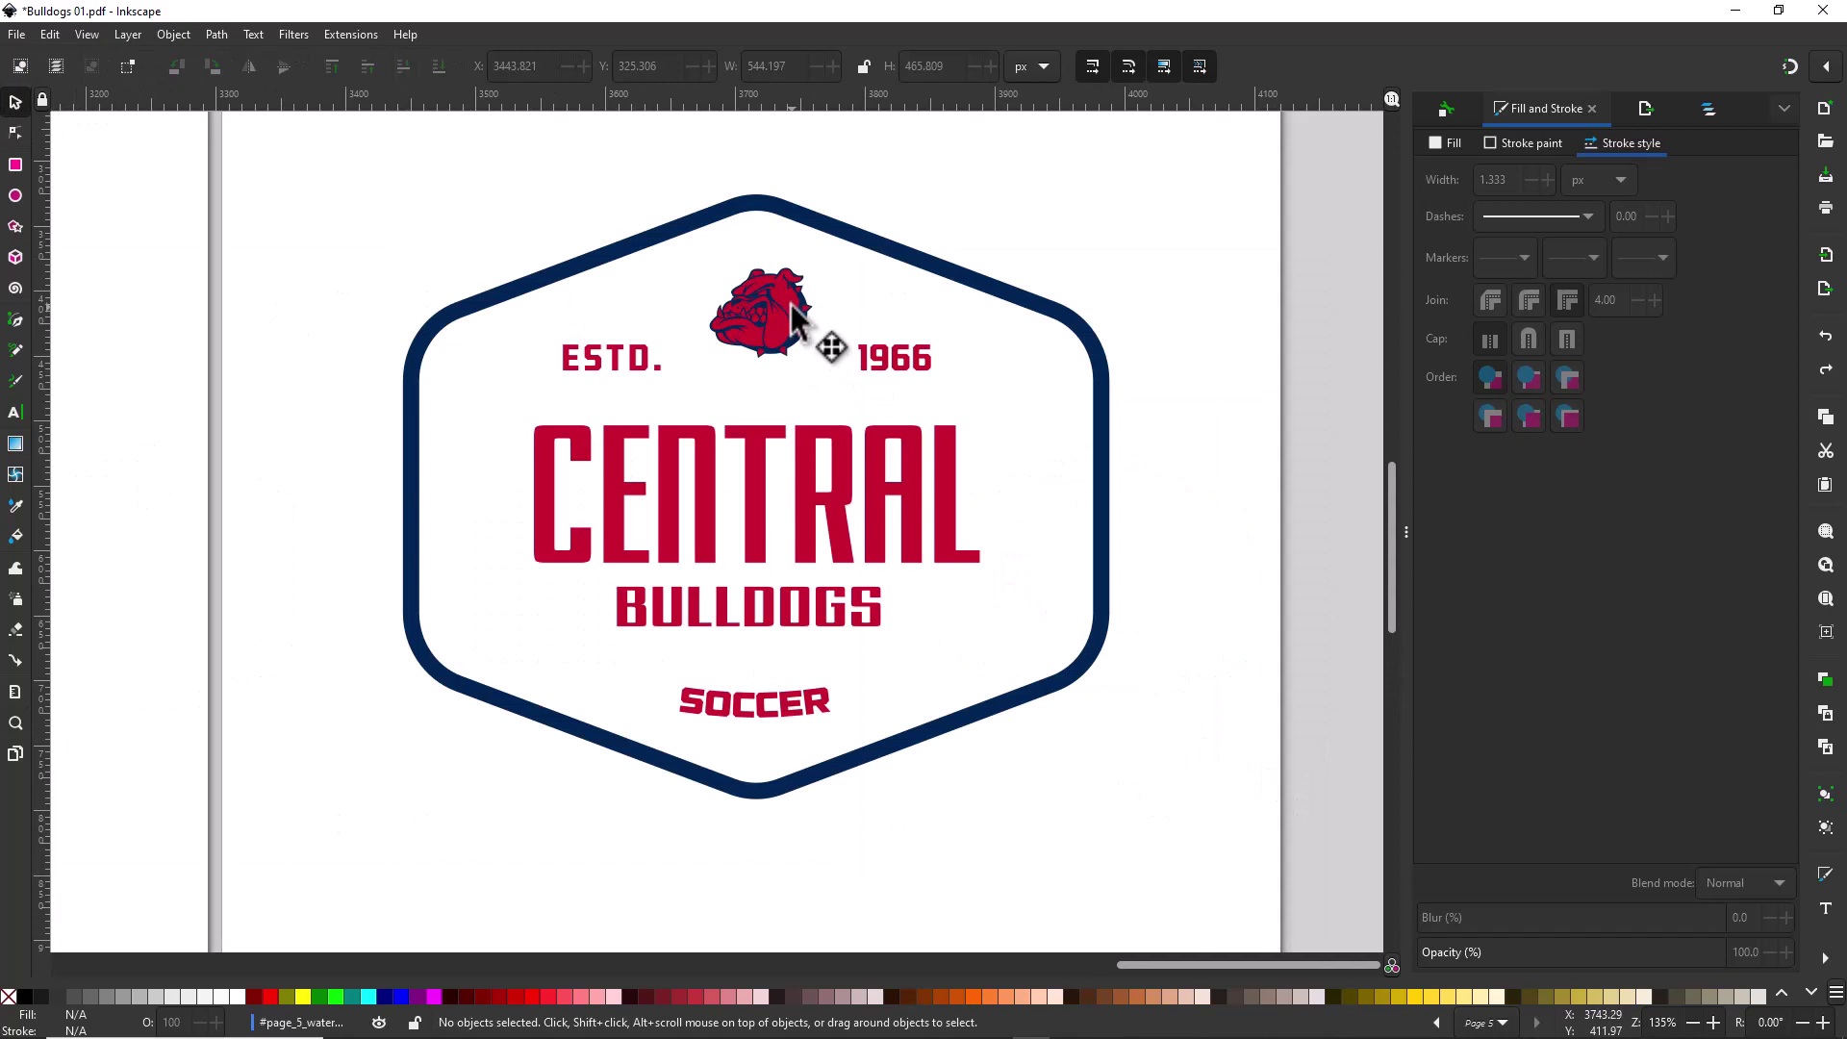
left_click_drag(792, 306, 780, 514)
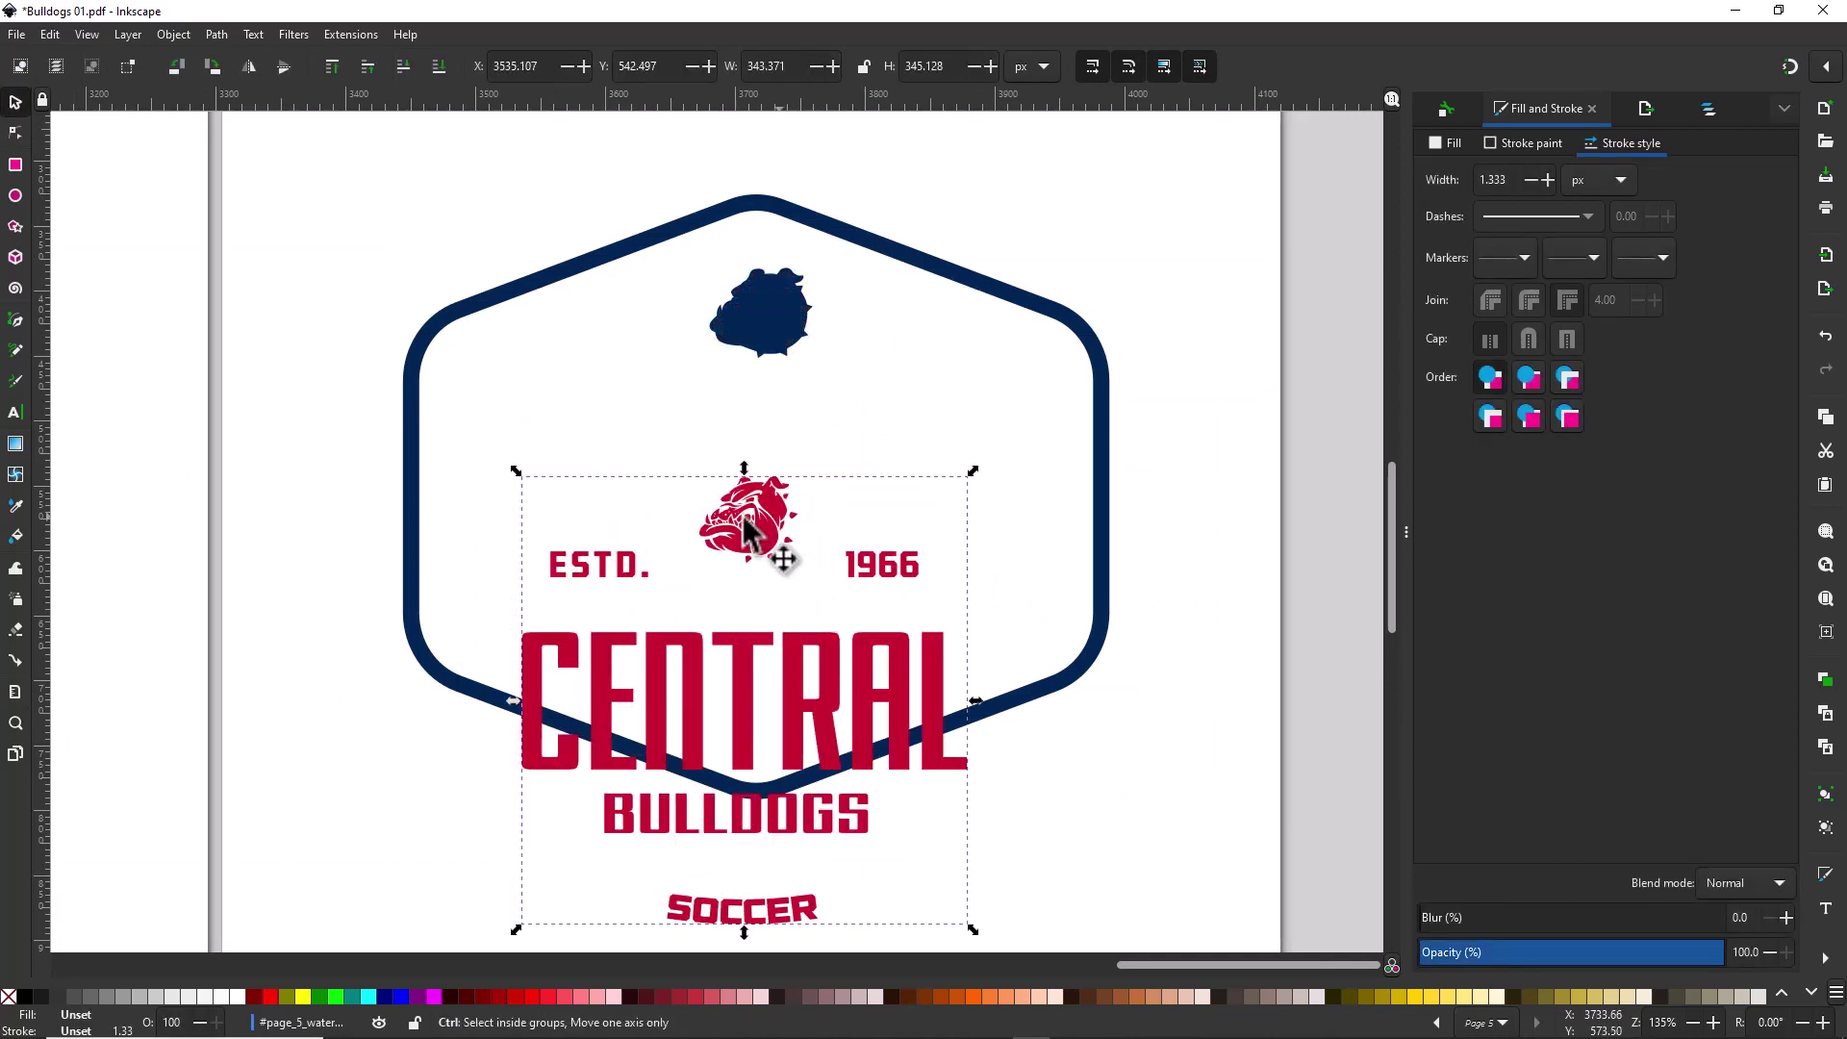
key("ctrl+z")
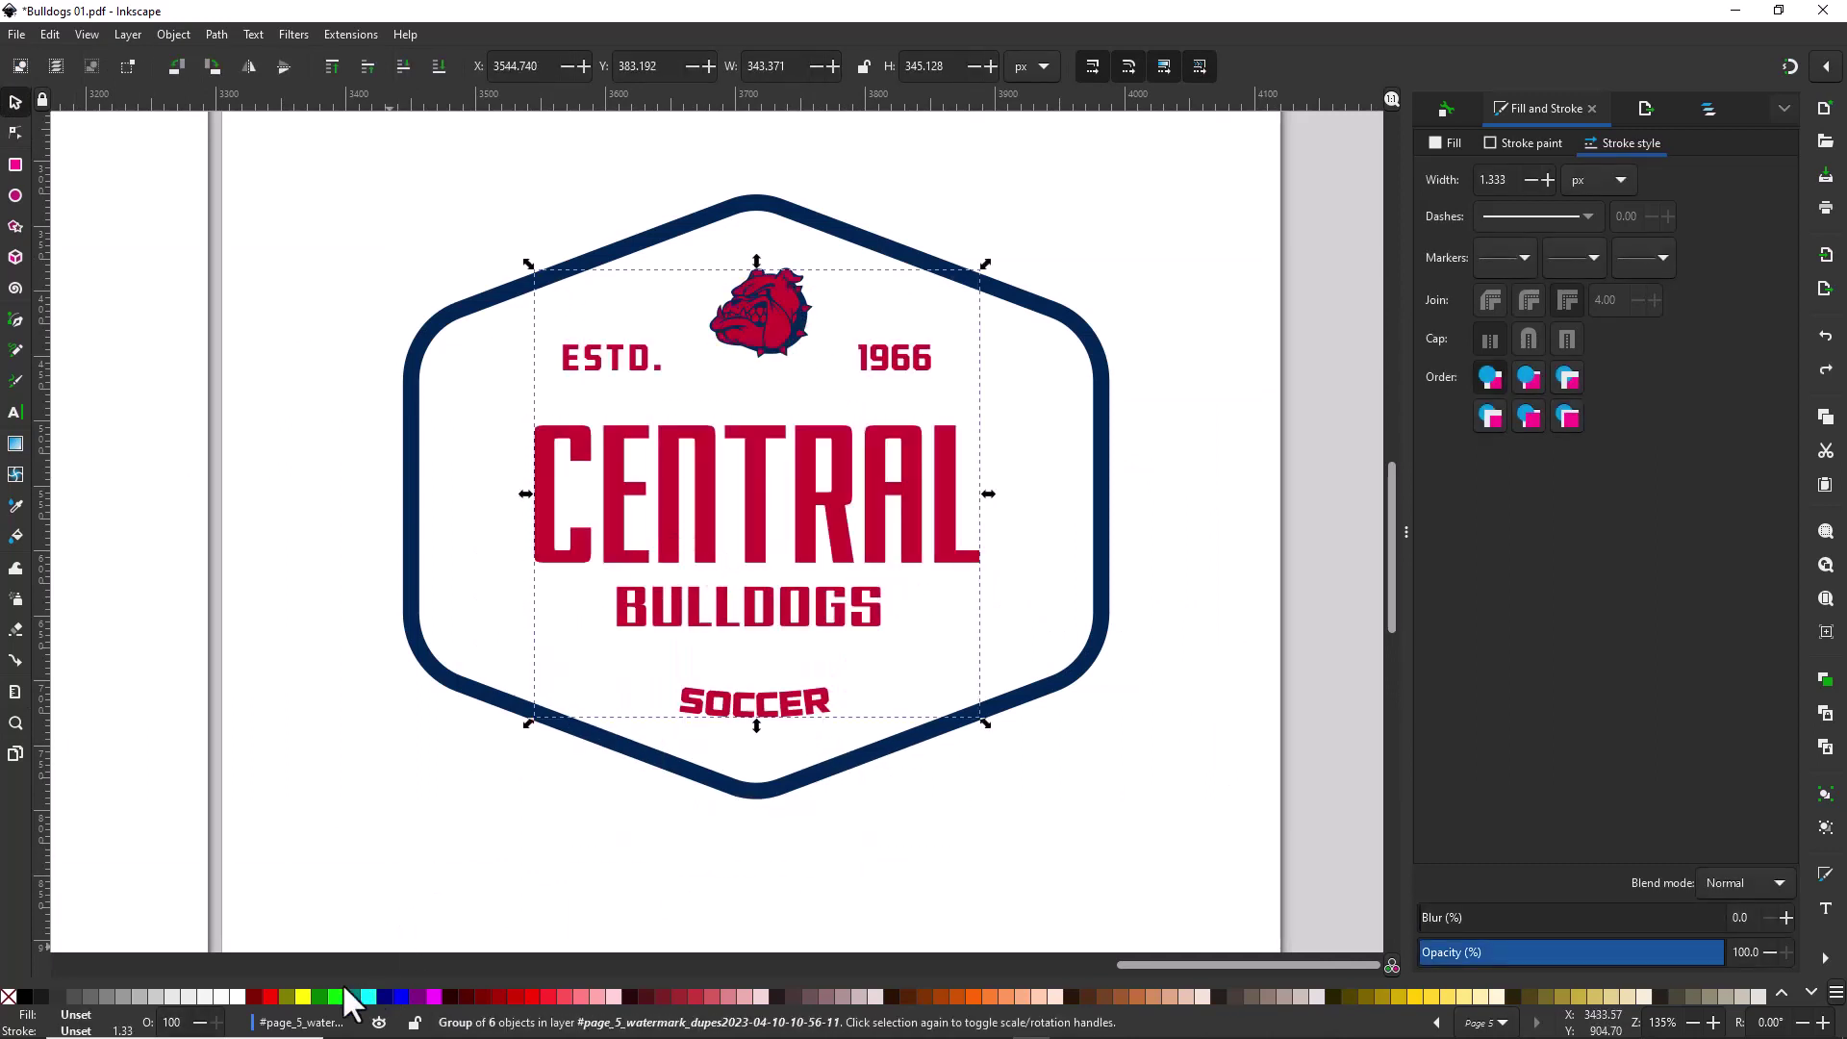
left_click(25, 998)
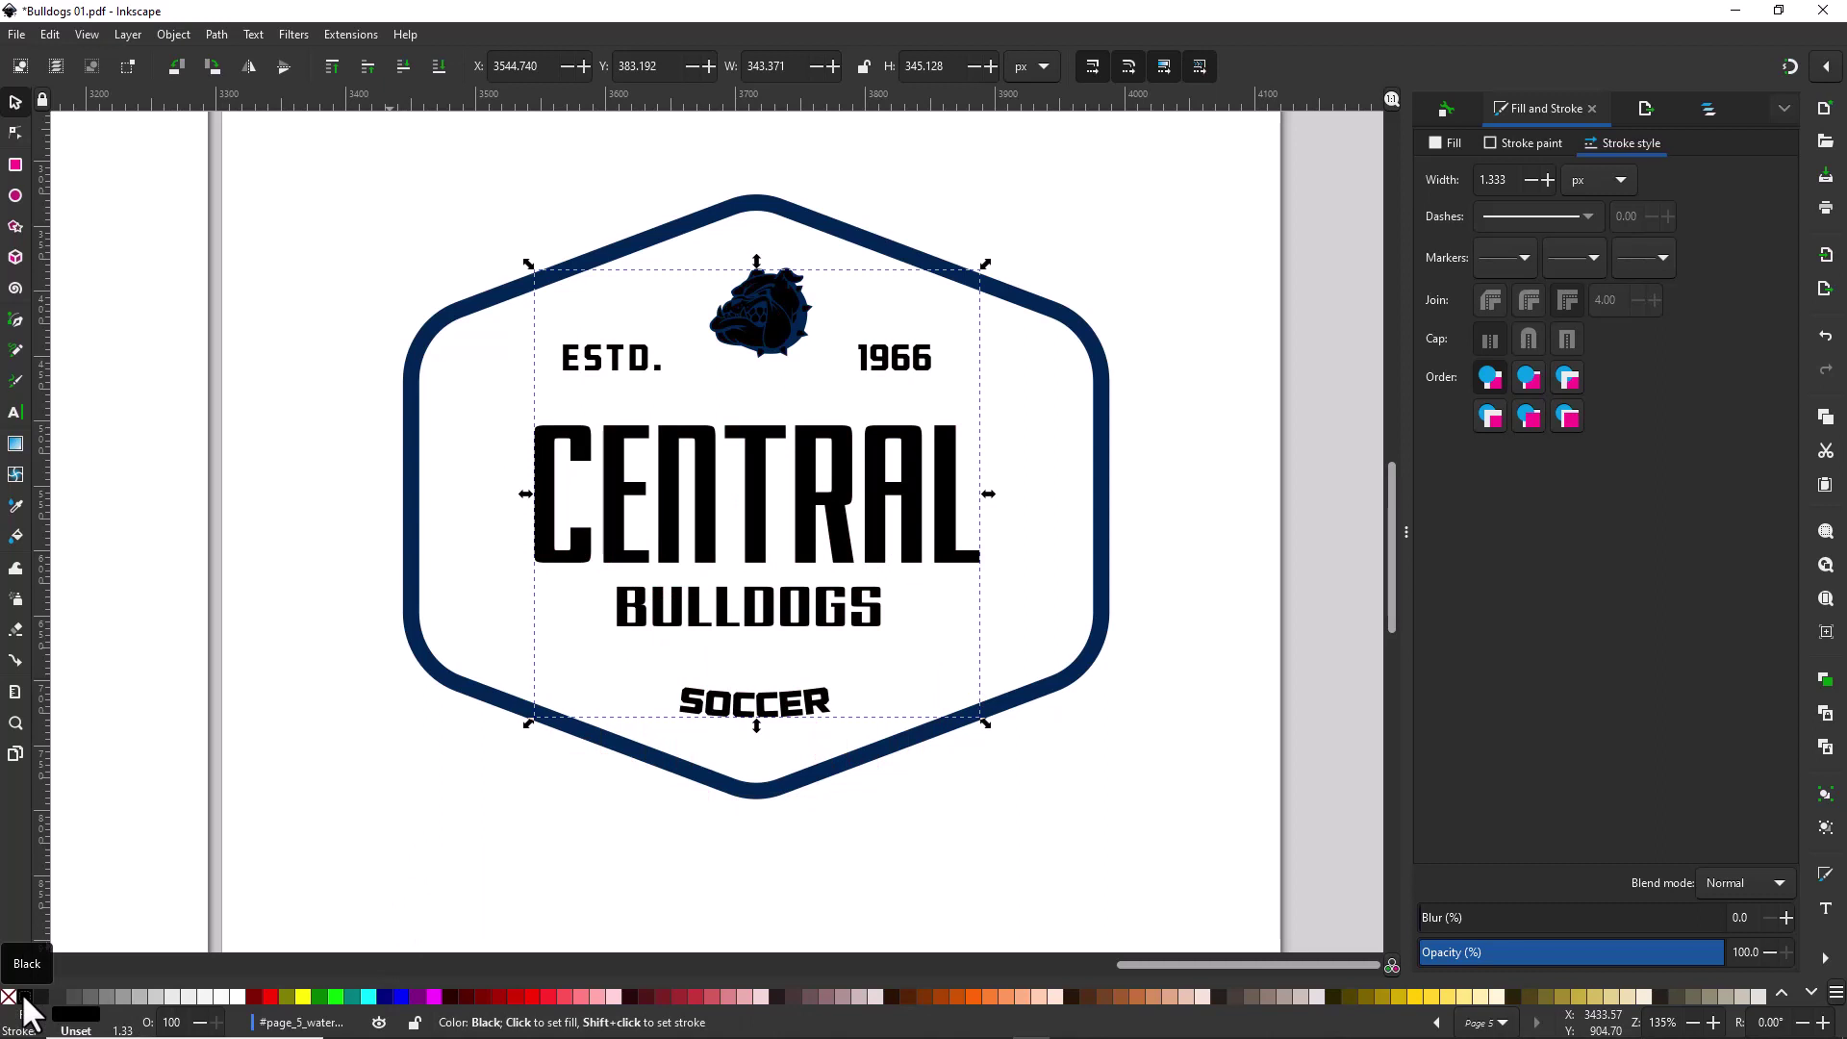
left_click(974, 225)
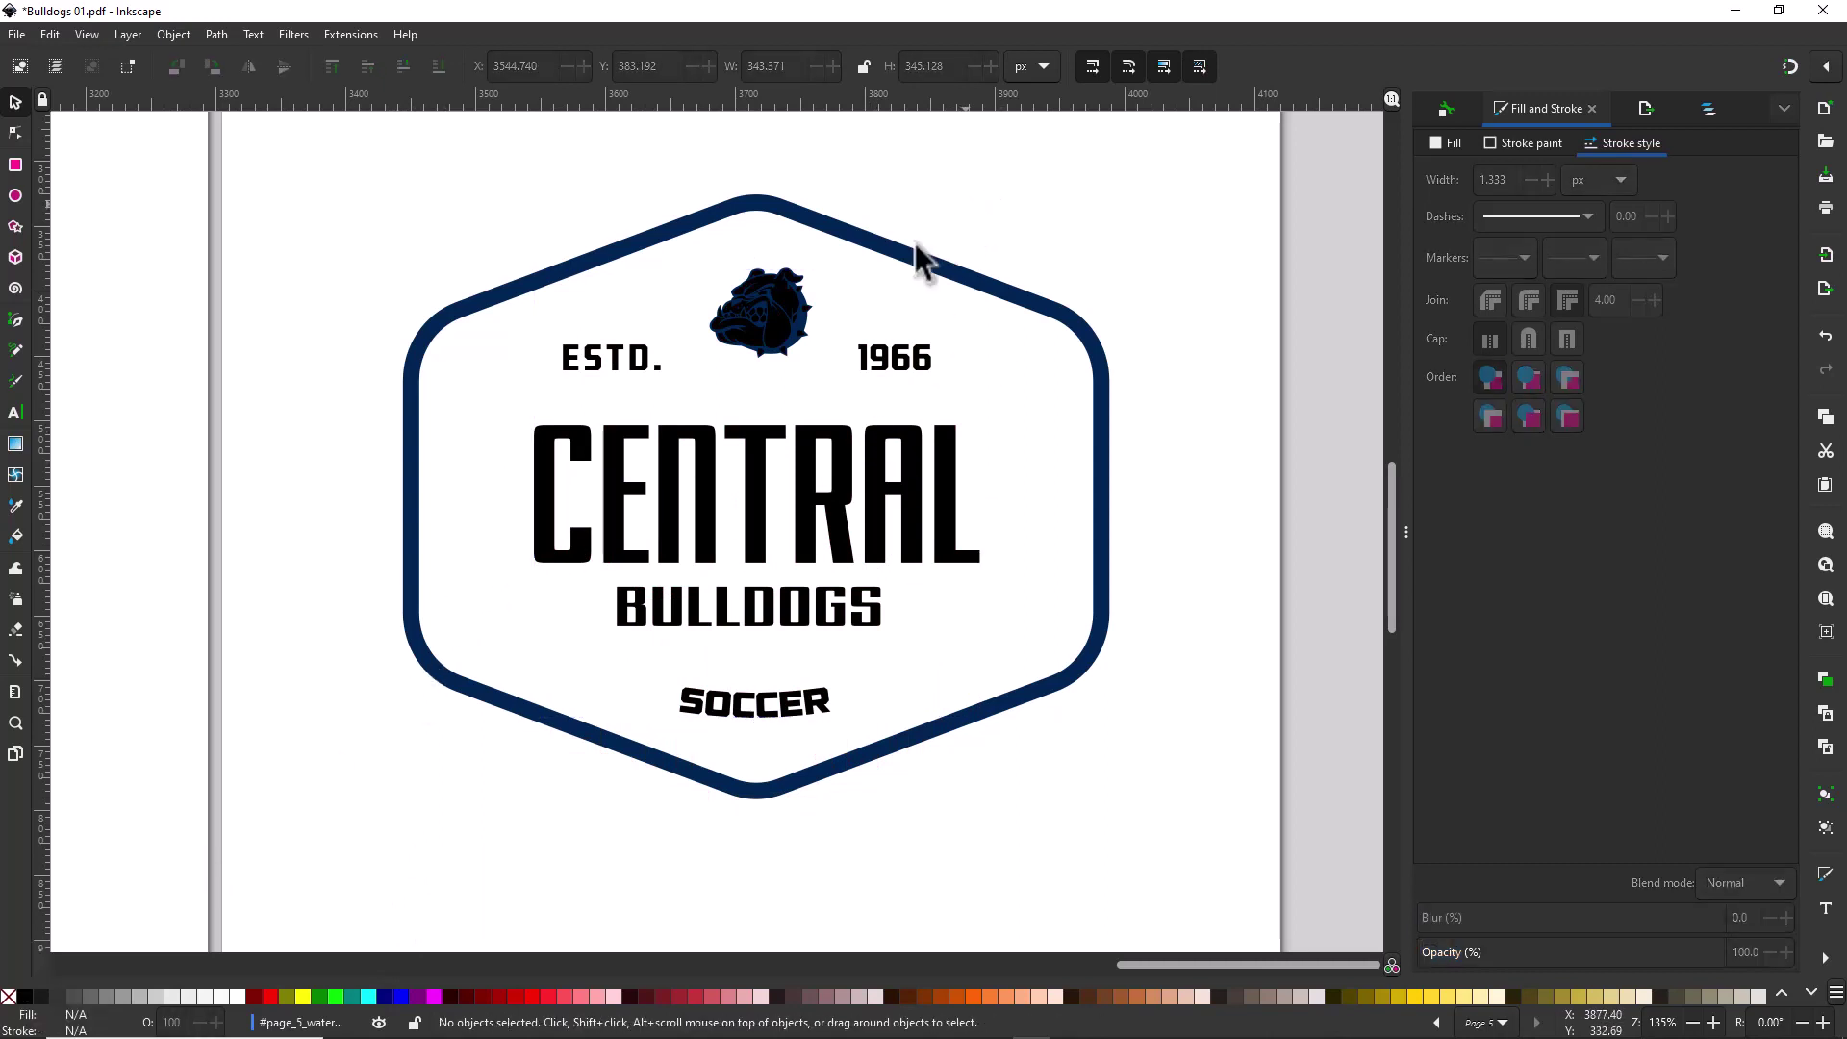
- Fill the white hexagon background on page 5 with black
left_click(885, 299)
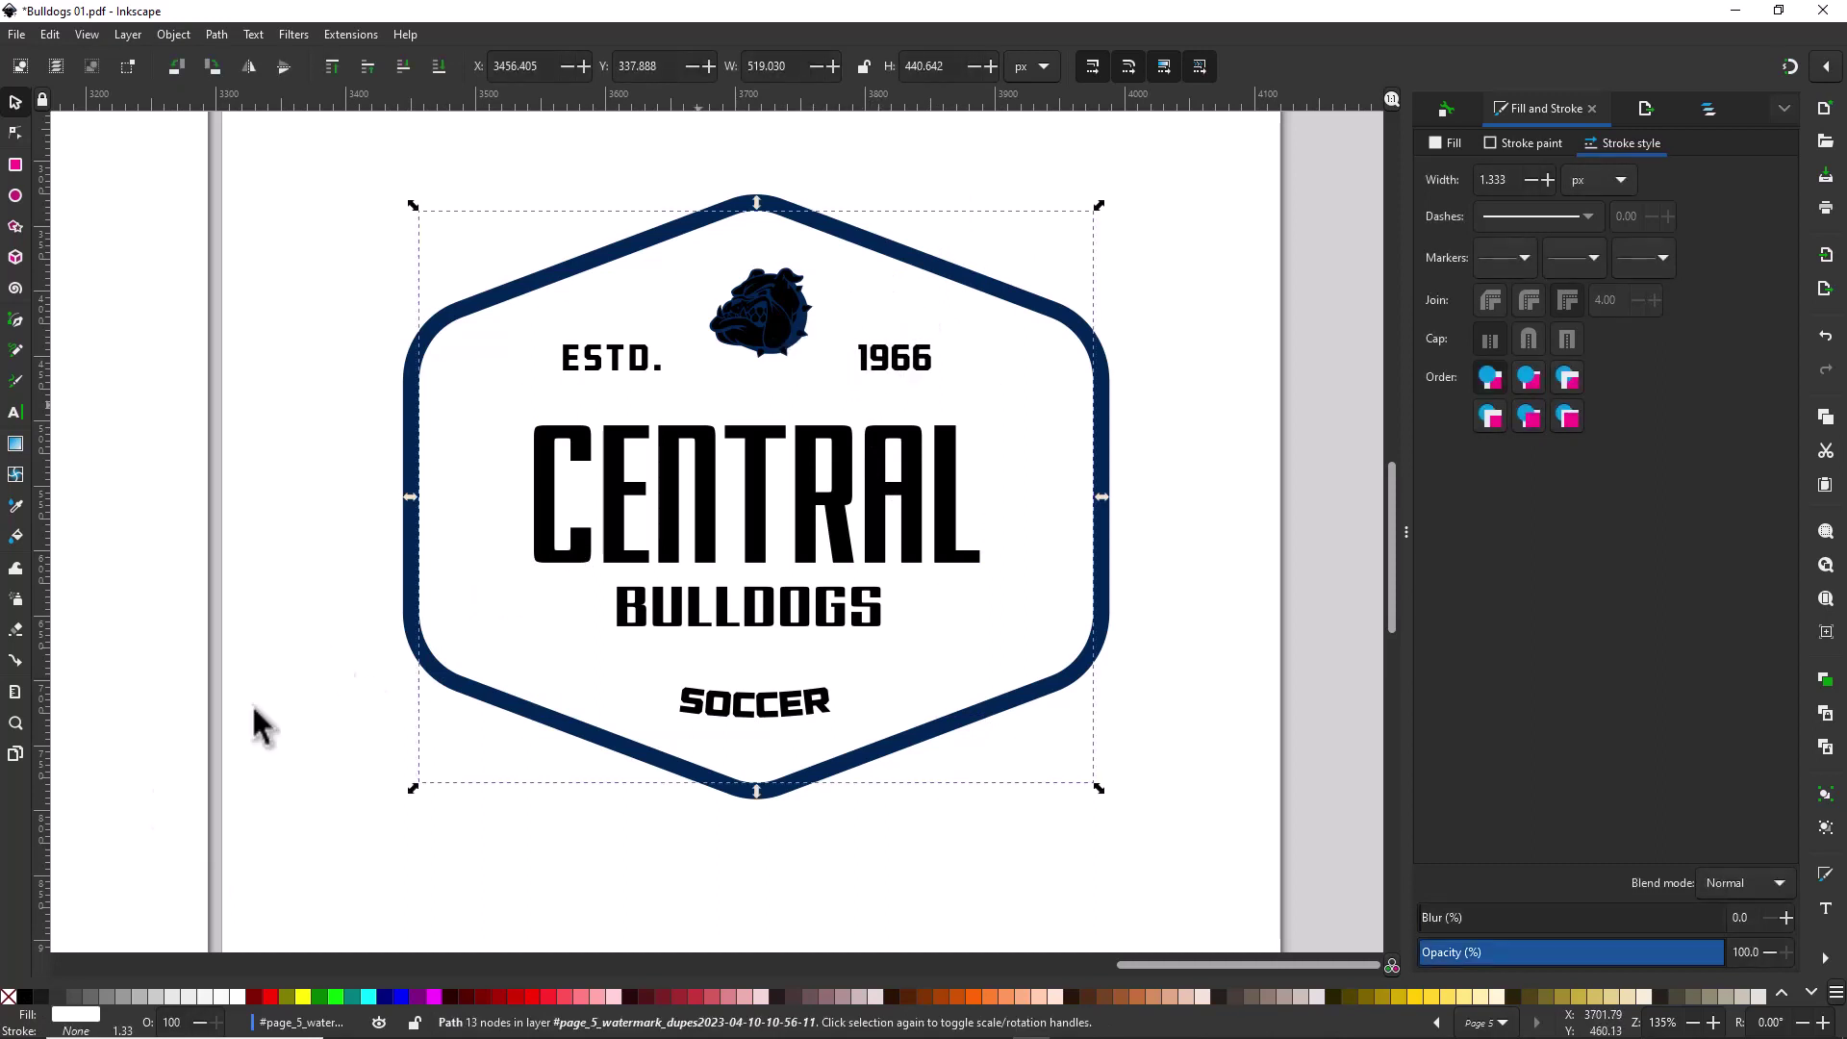
left_click(28, 998)
left_click(321, 466)
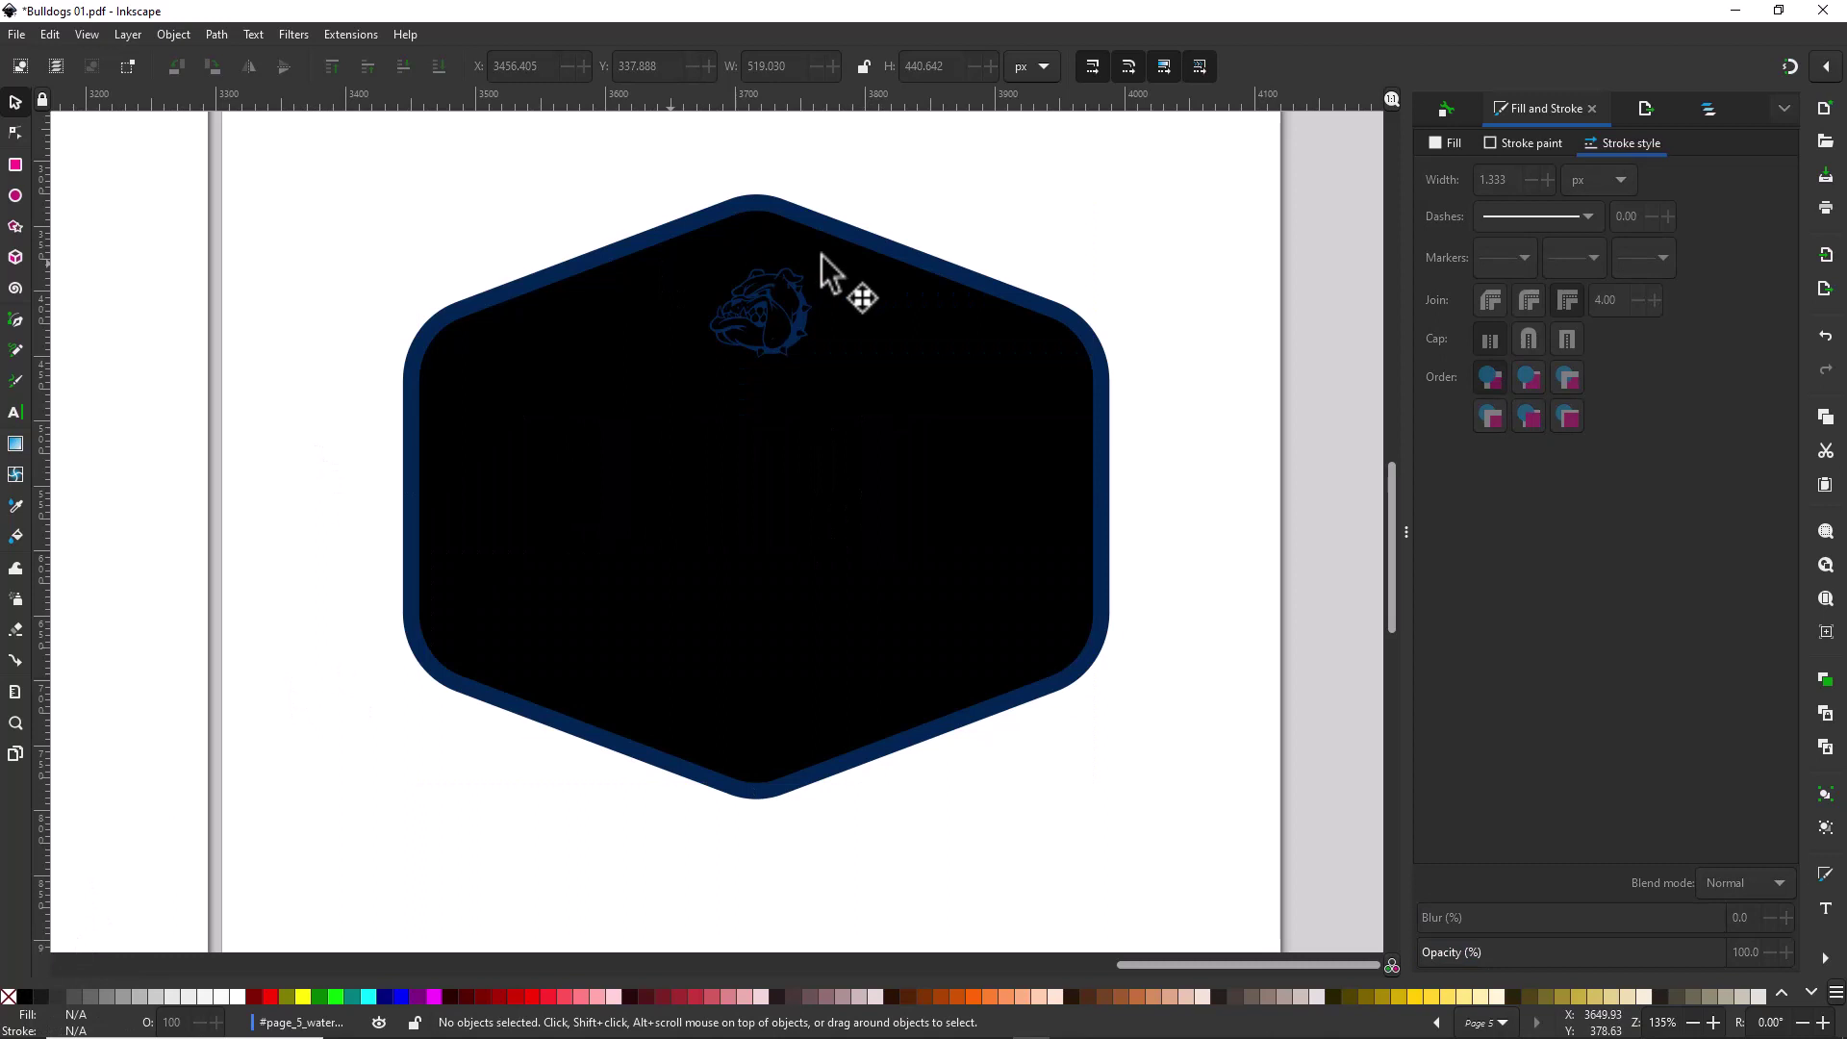
- Fill the navy bulldog path and the navy hexagon outline on page 5 with black
left_click(808, 318)
left_click_drag(826, 322, 981, 299)
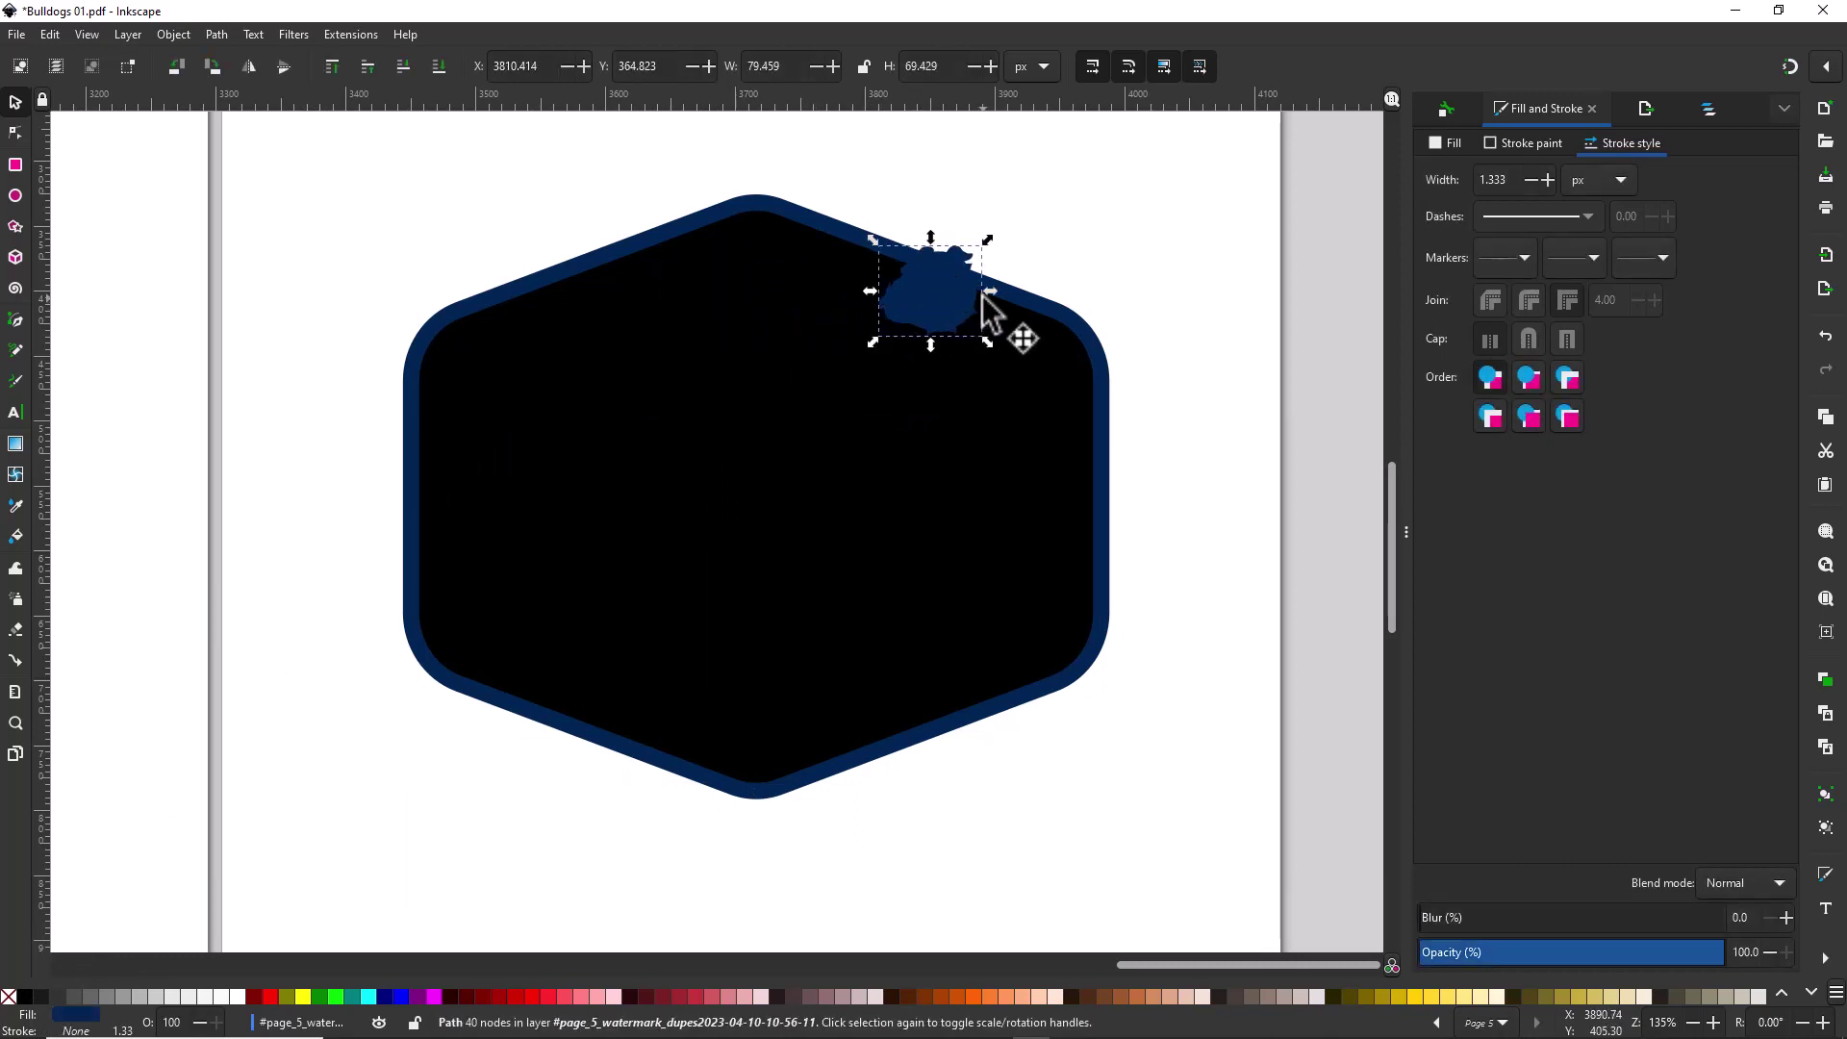
key("Escape")
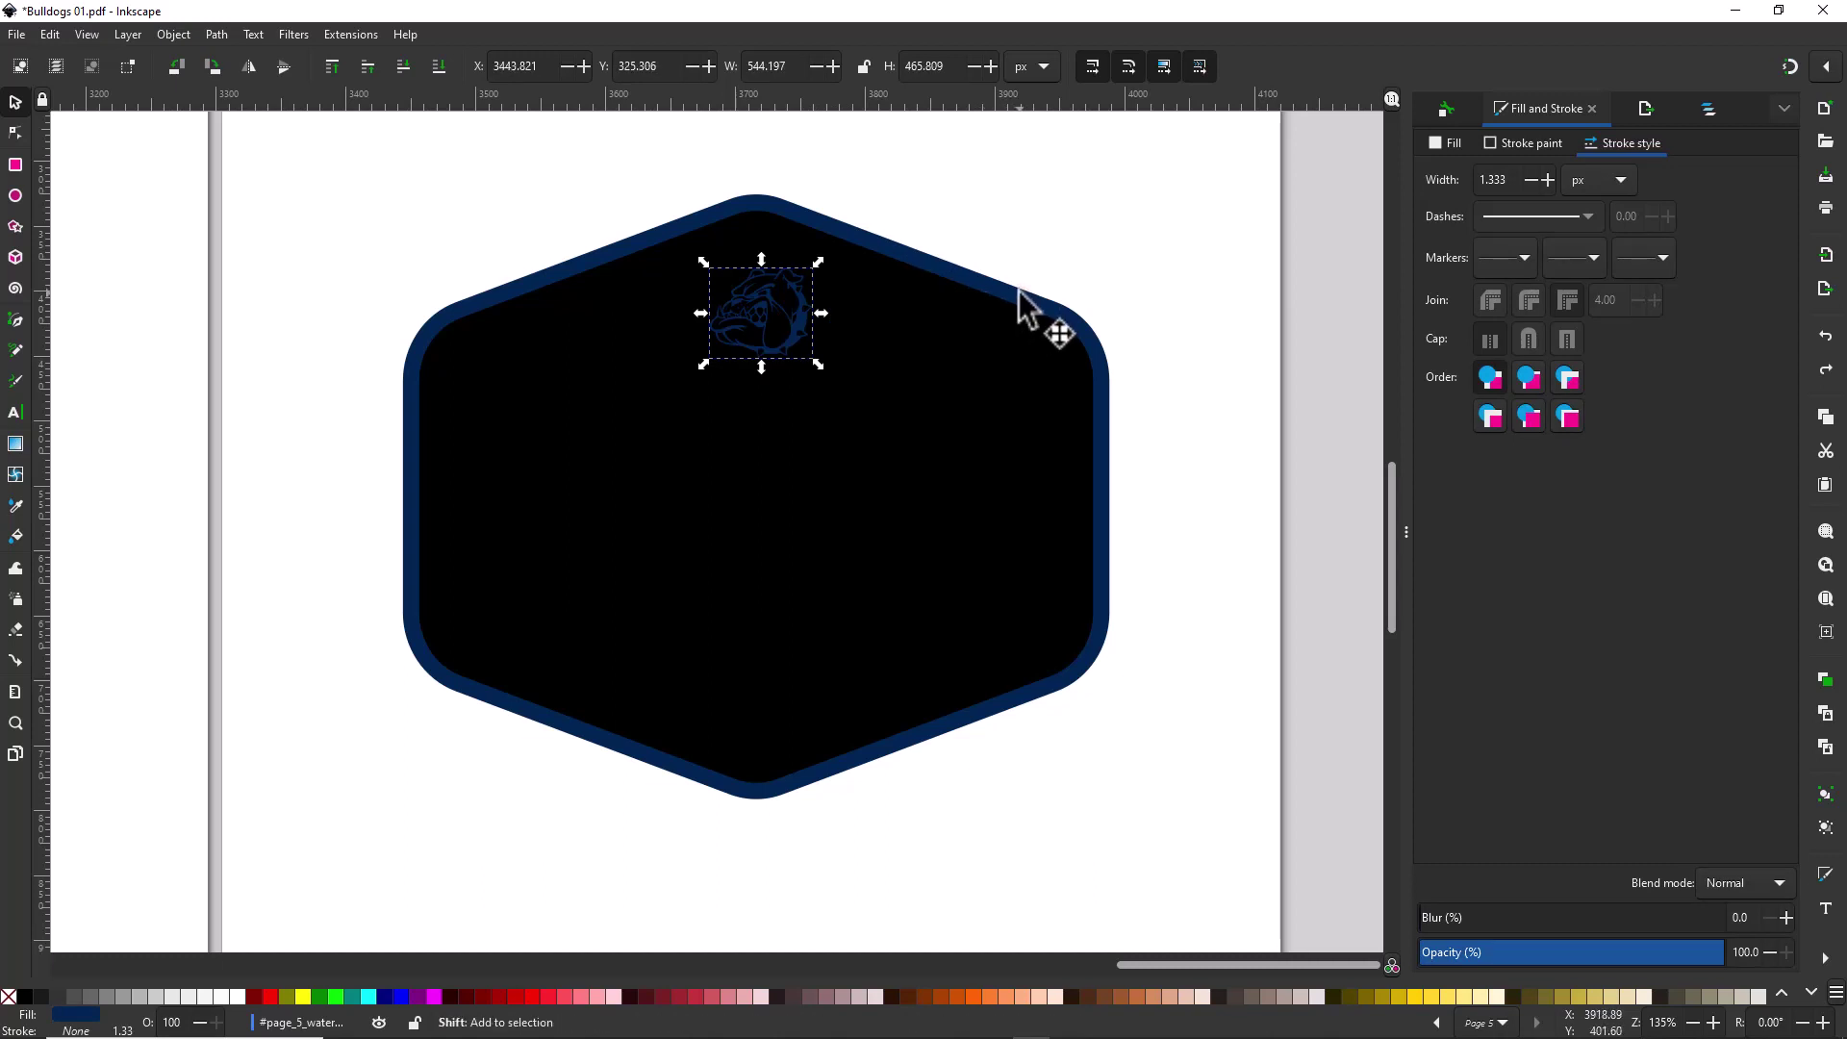
left_click(914, 306, "shift")
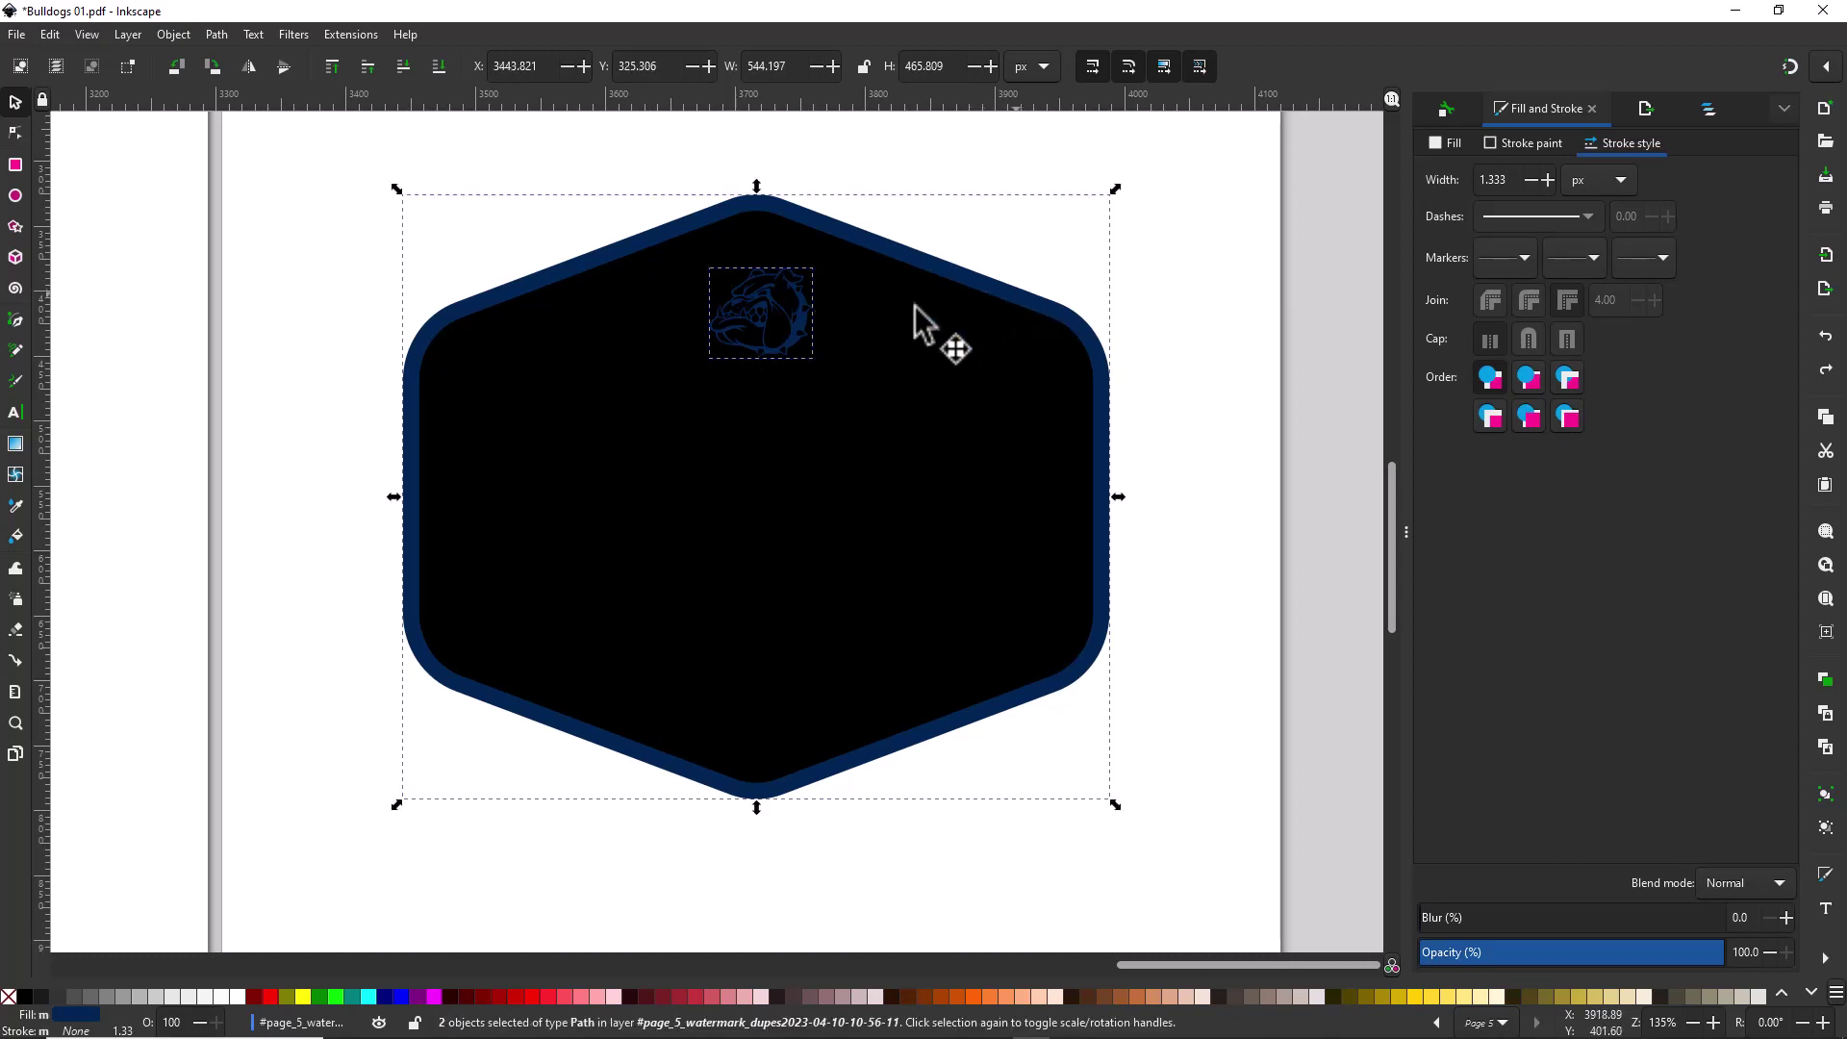
left_click(24, 997)
key("Escape")
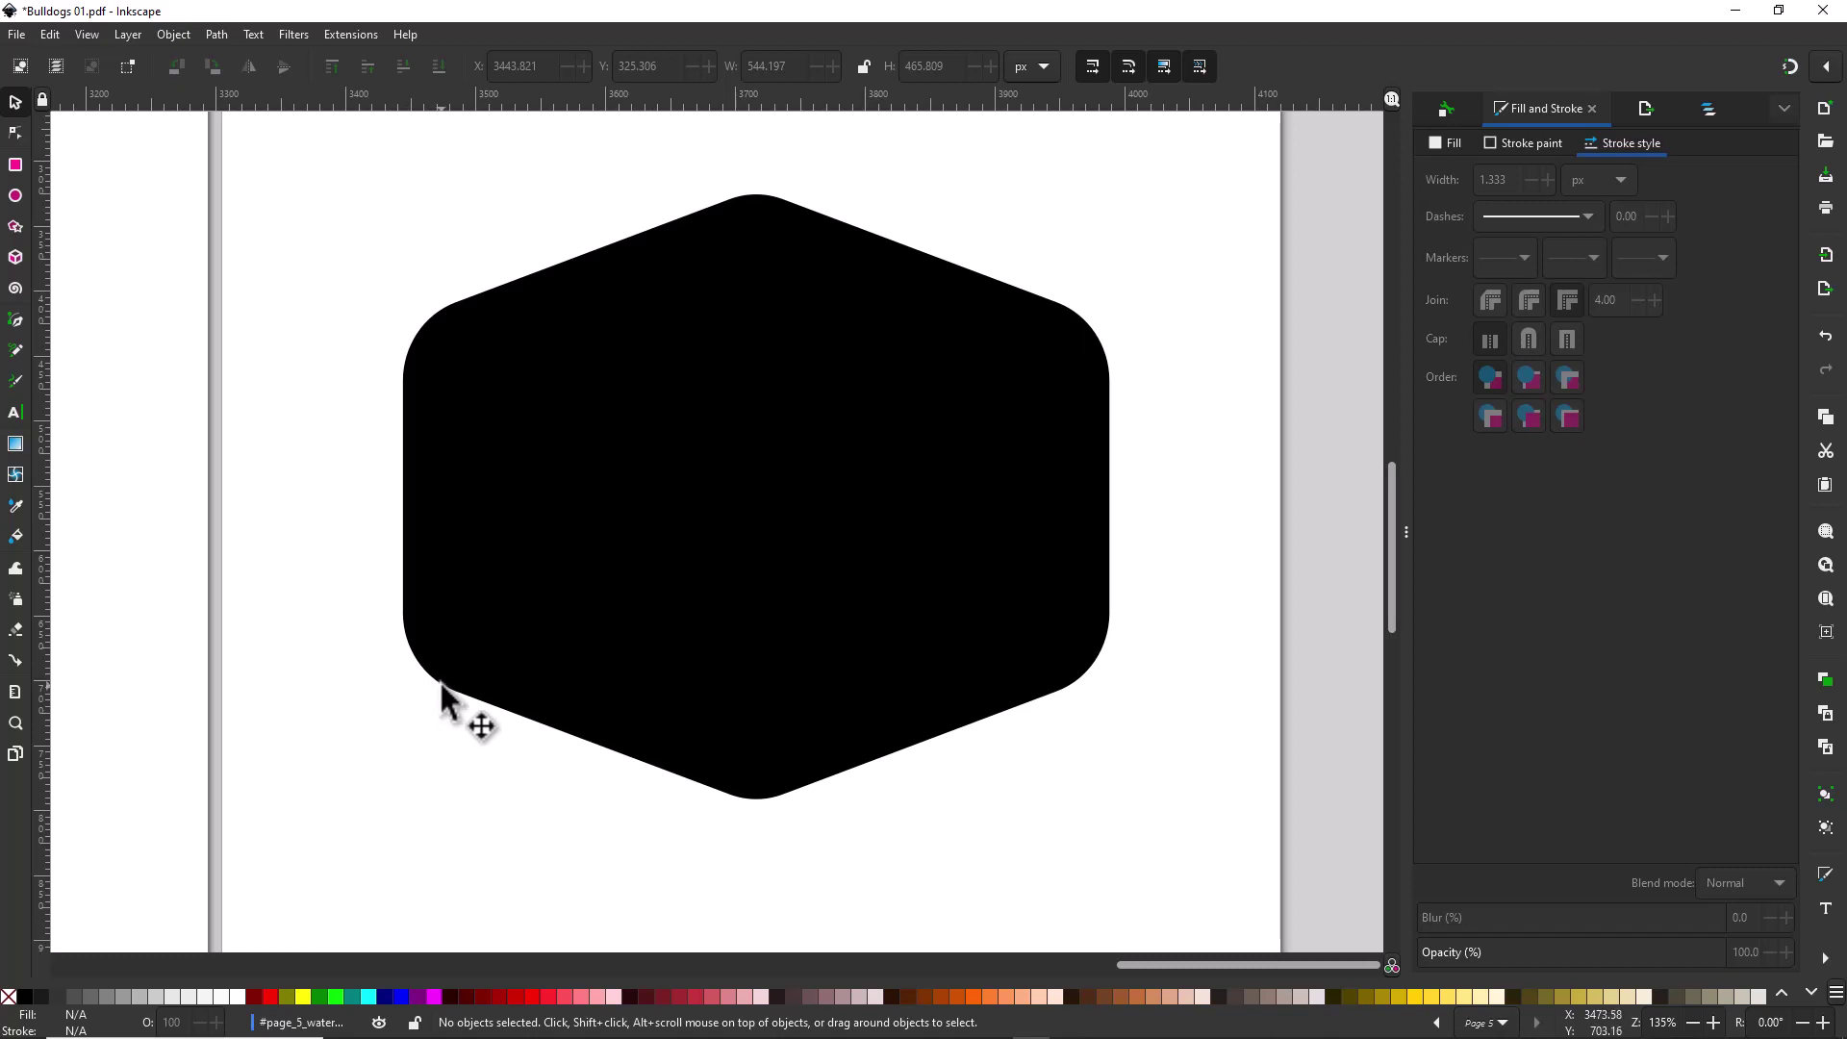
- Add a white stroke to the black hexagon outline shape on page 5
left_click_drag(441, 686, 306, 739)
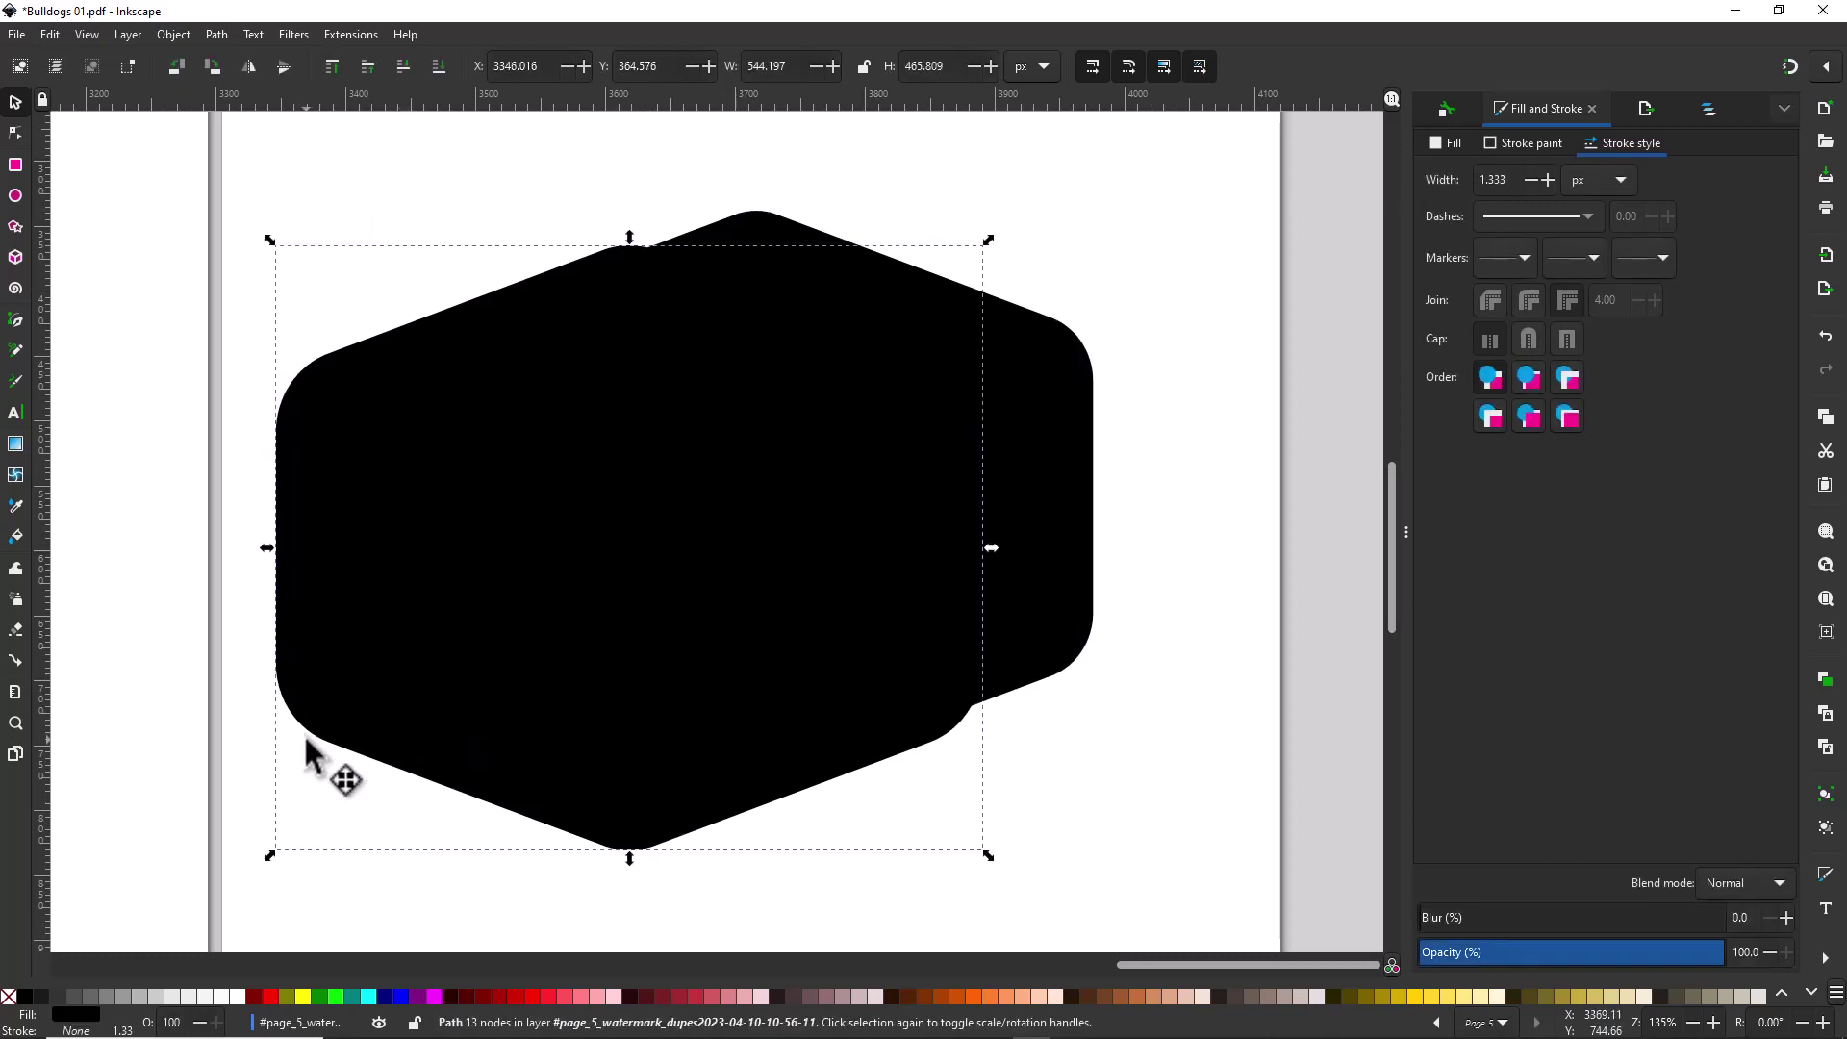
key("ctrl+z")
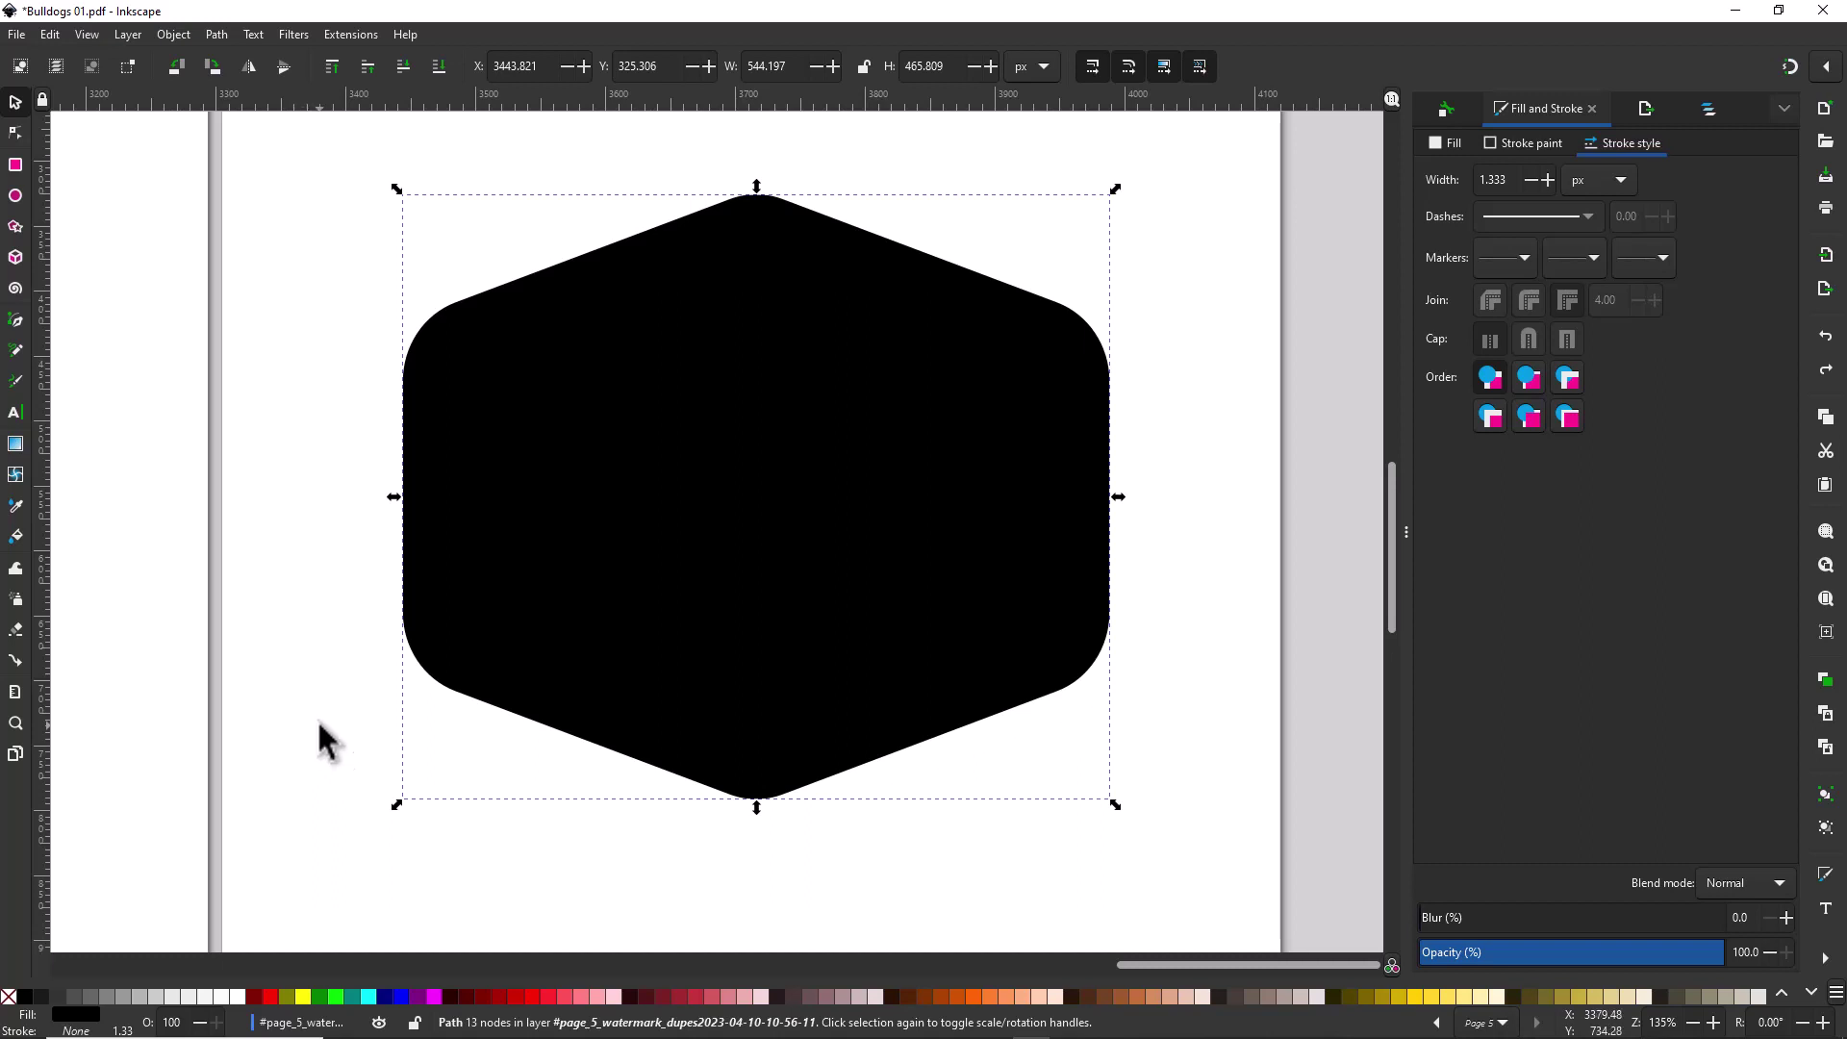
right_click(239, 991)
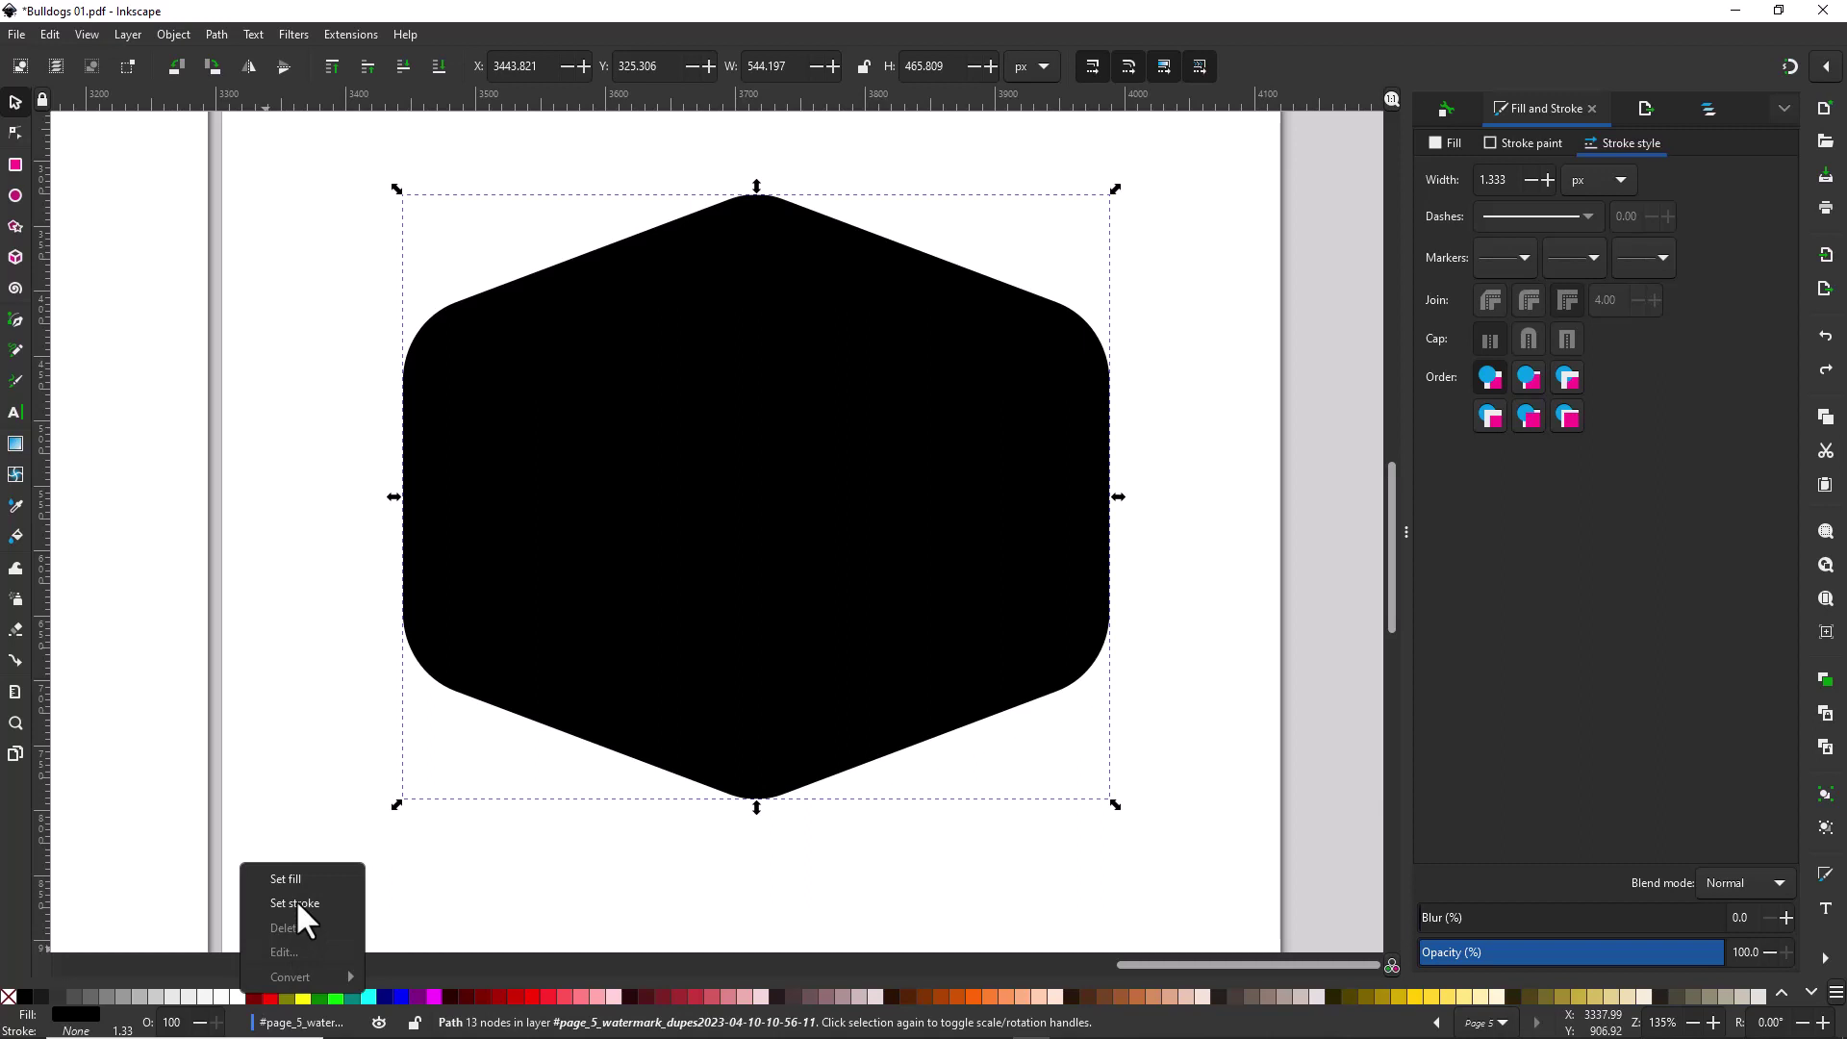
left_click(296, 902)
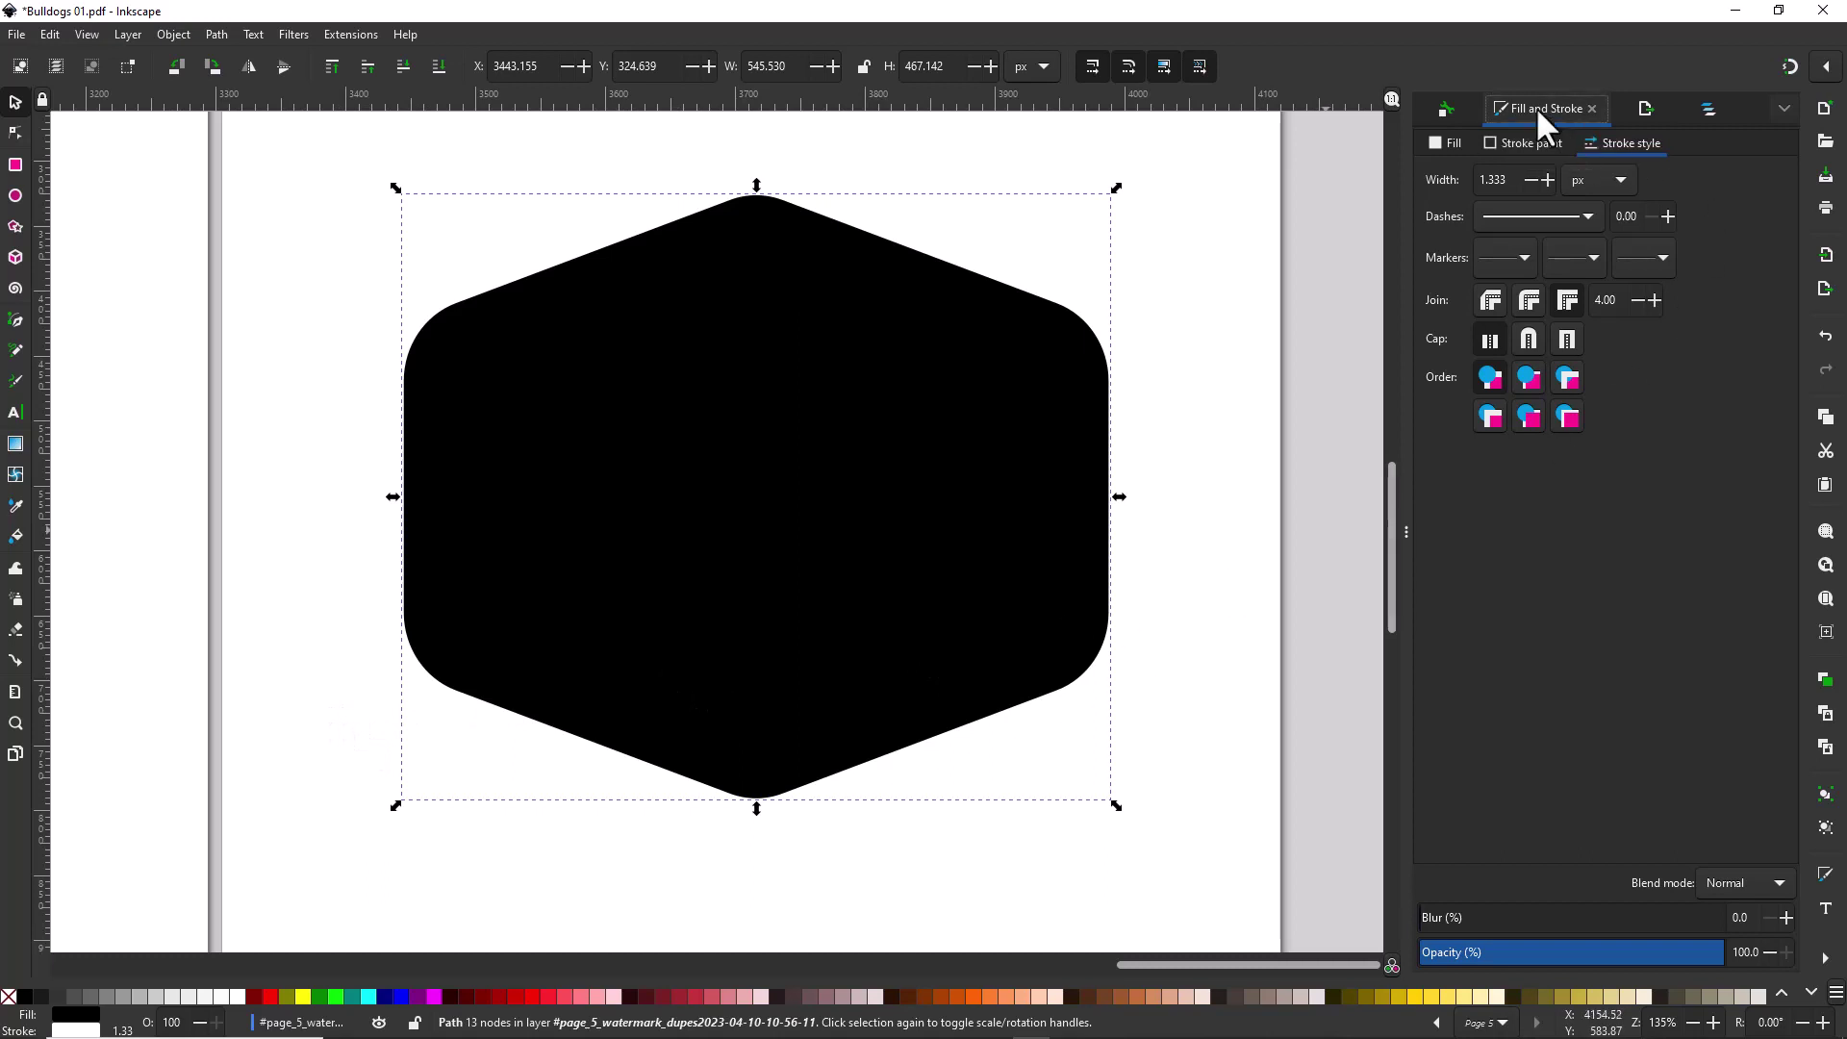
left_click(1515, 183)
left_click(1208, 285)
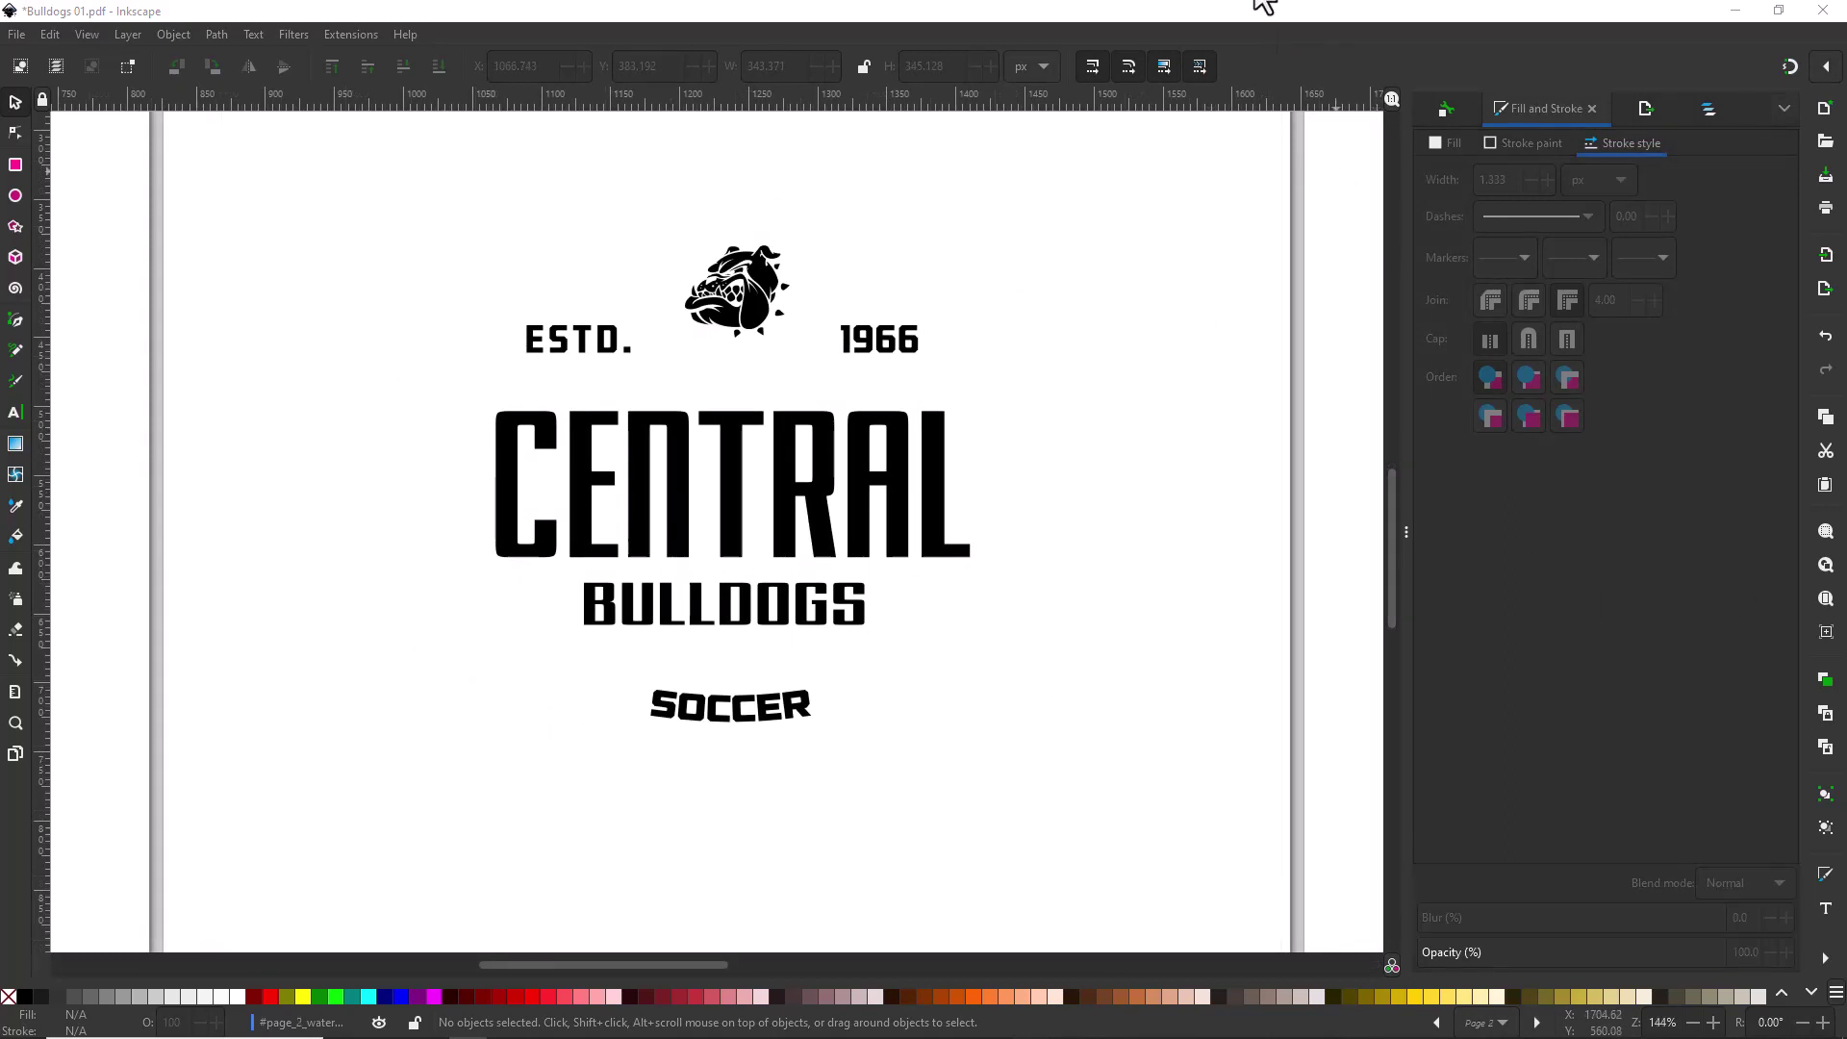
- Try thickening the lettering and bulldog group on page 2 with a 0.5 px black stroke, and undo it
left_click(514, 558)
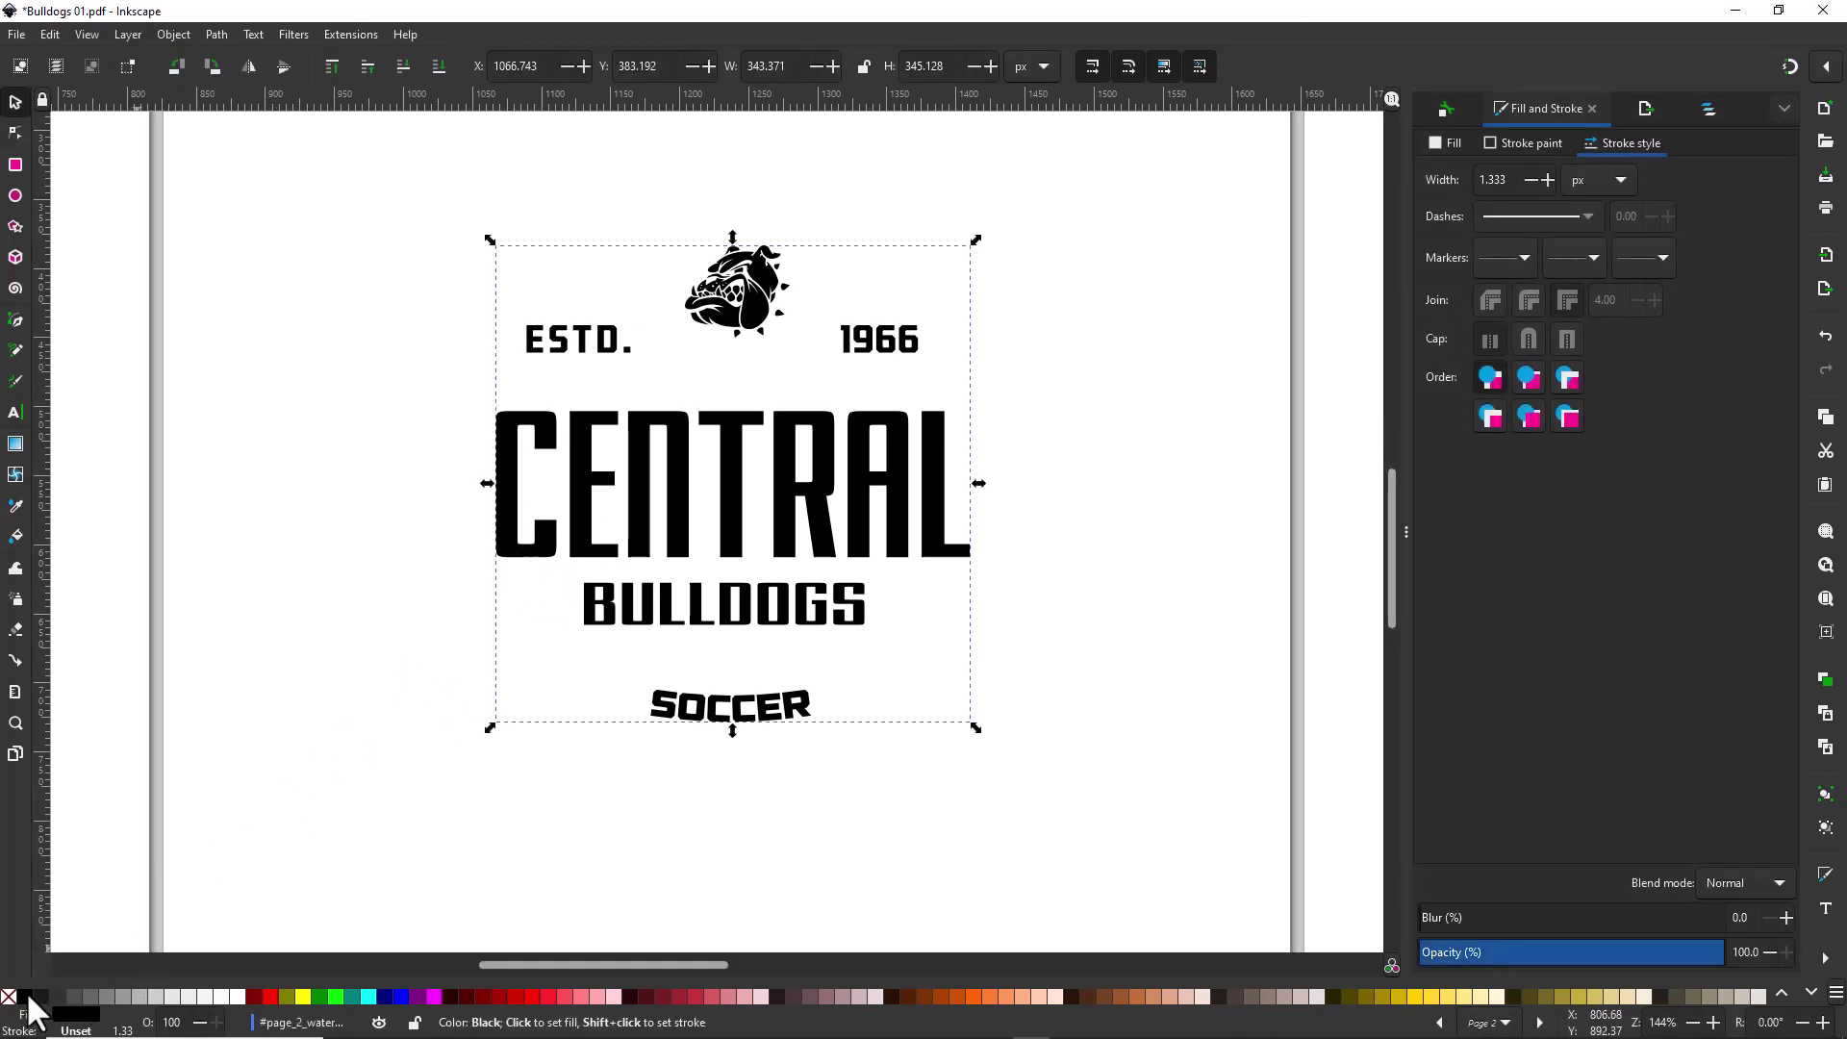
right_click(26, 999)
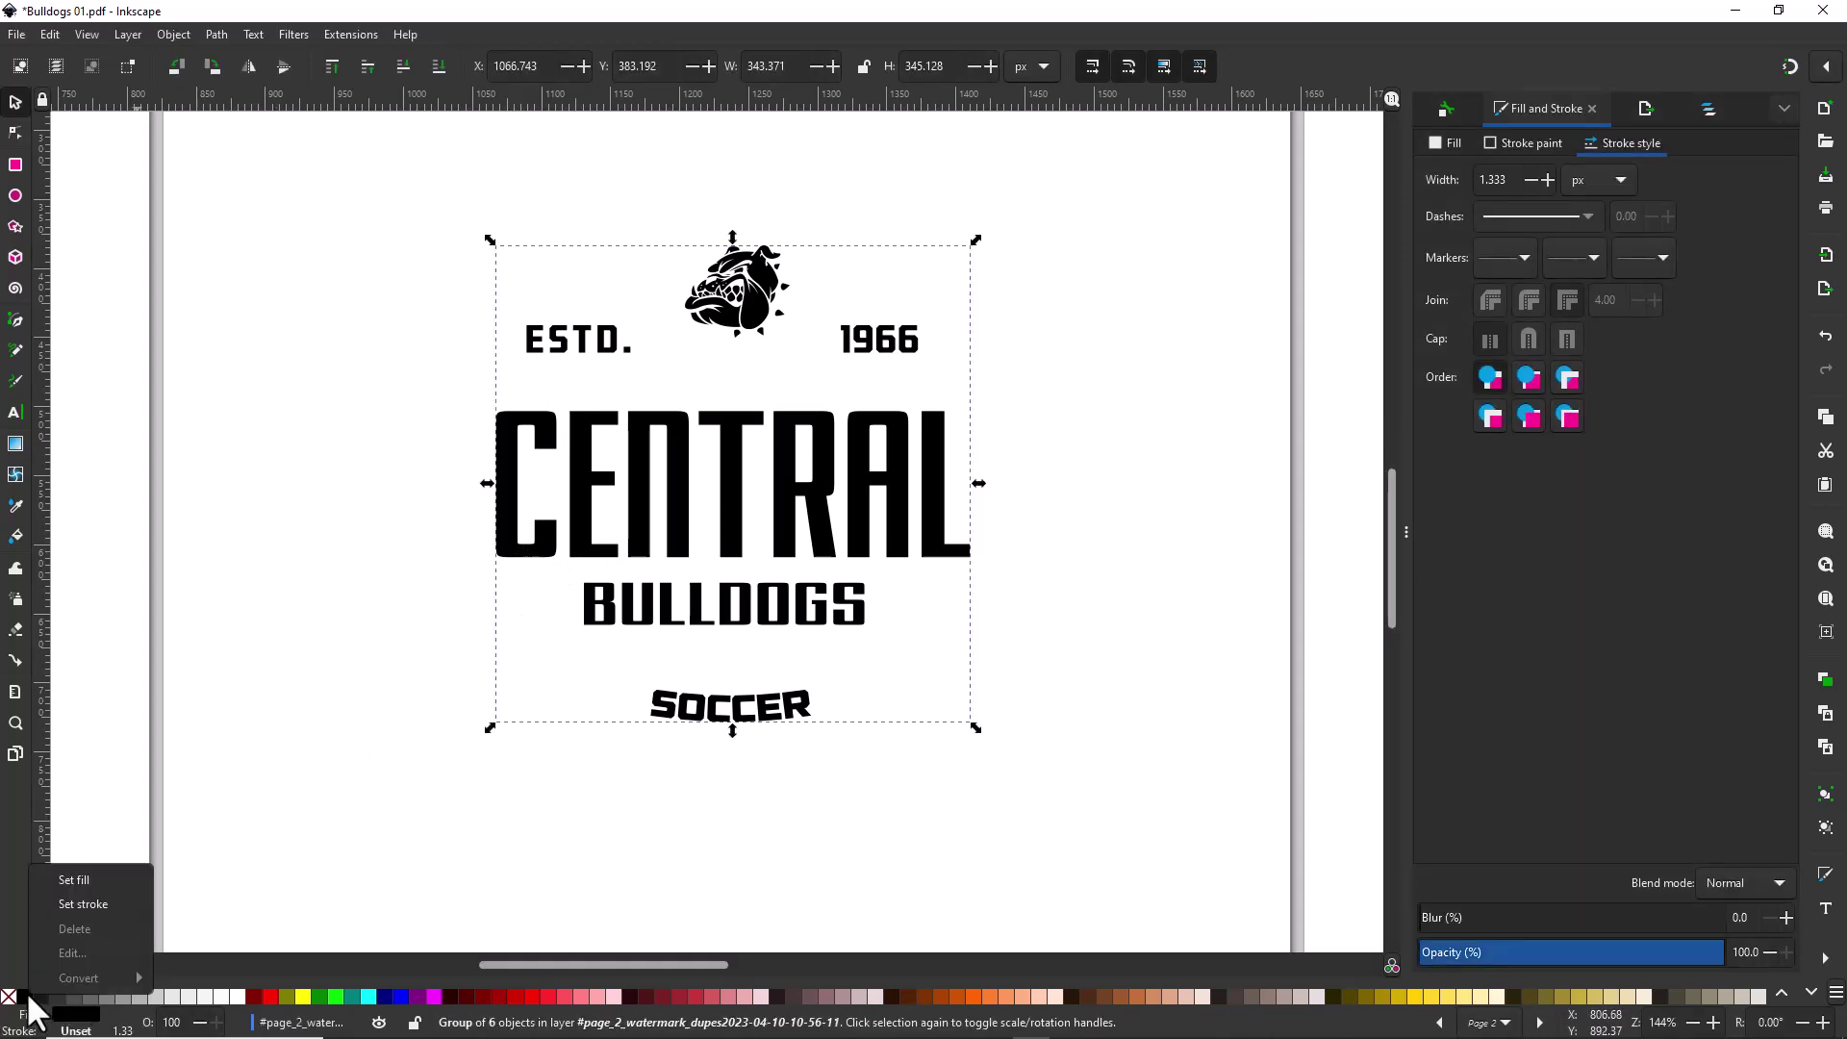
left_click(73, 904)
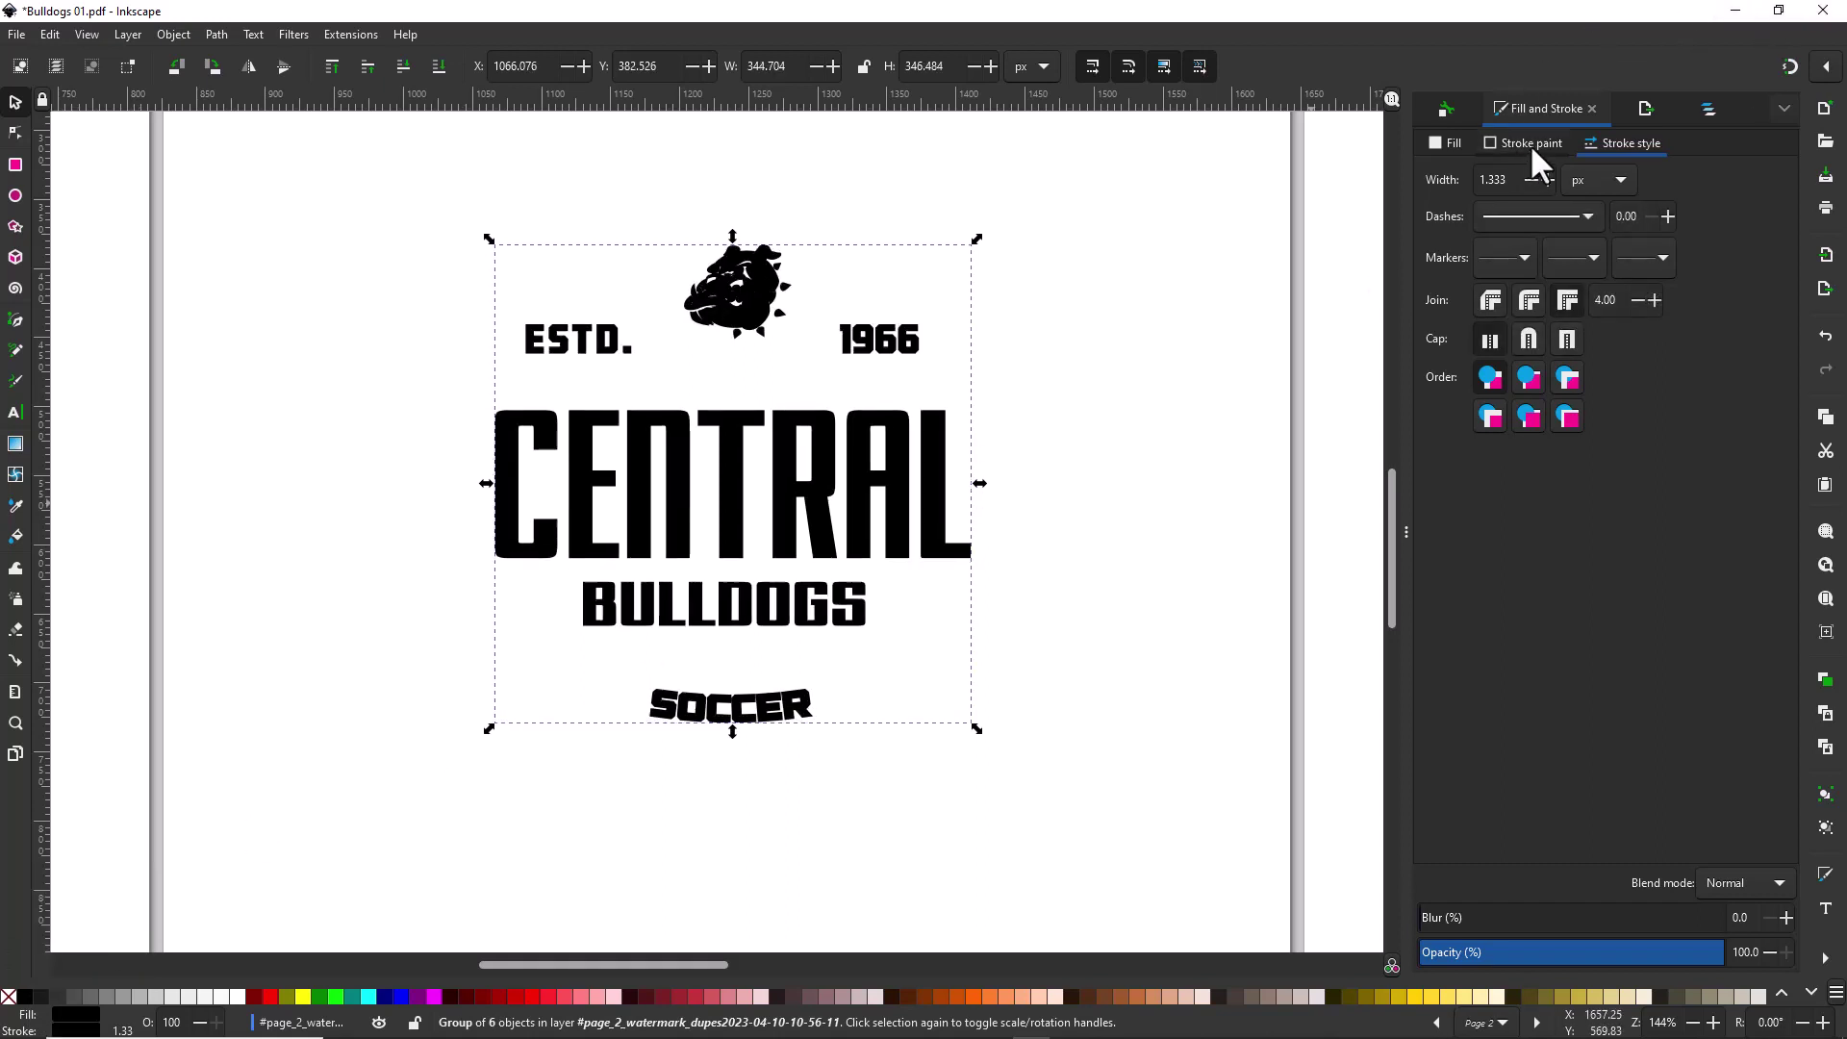
left_click_drag(1525, 180, 1452, 192)
type(".5")
key("Return")
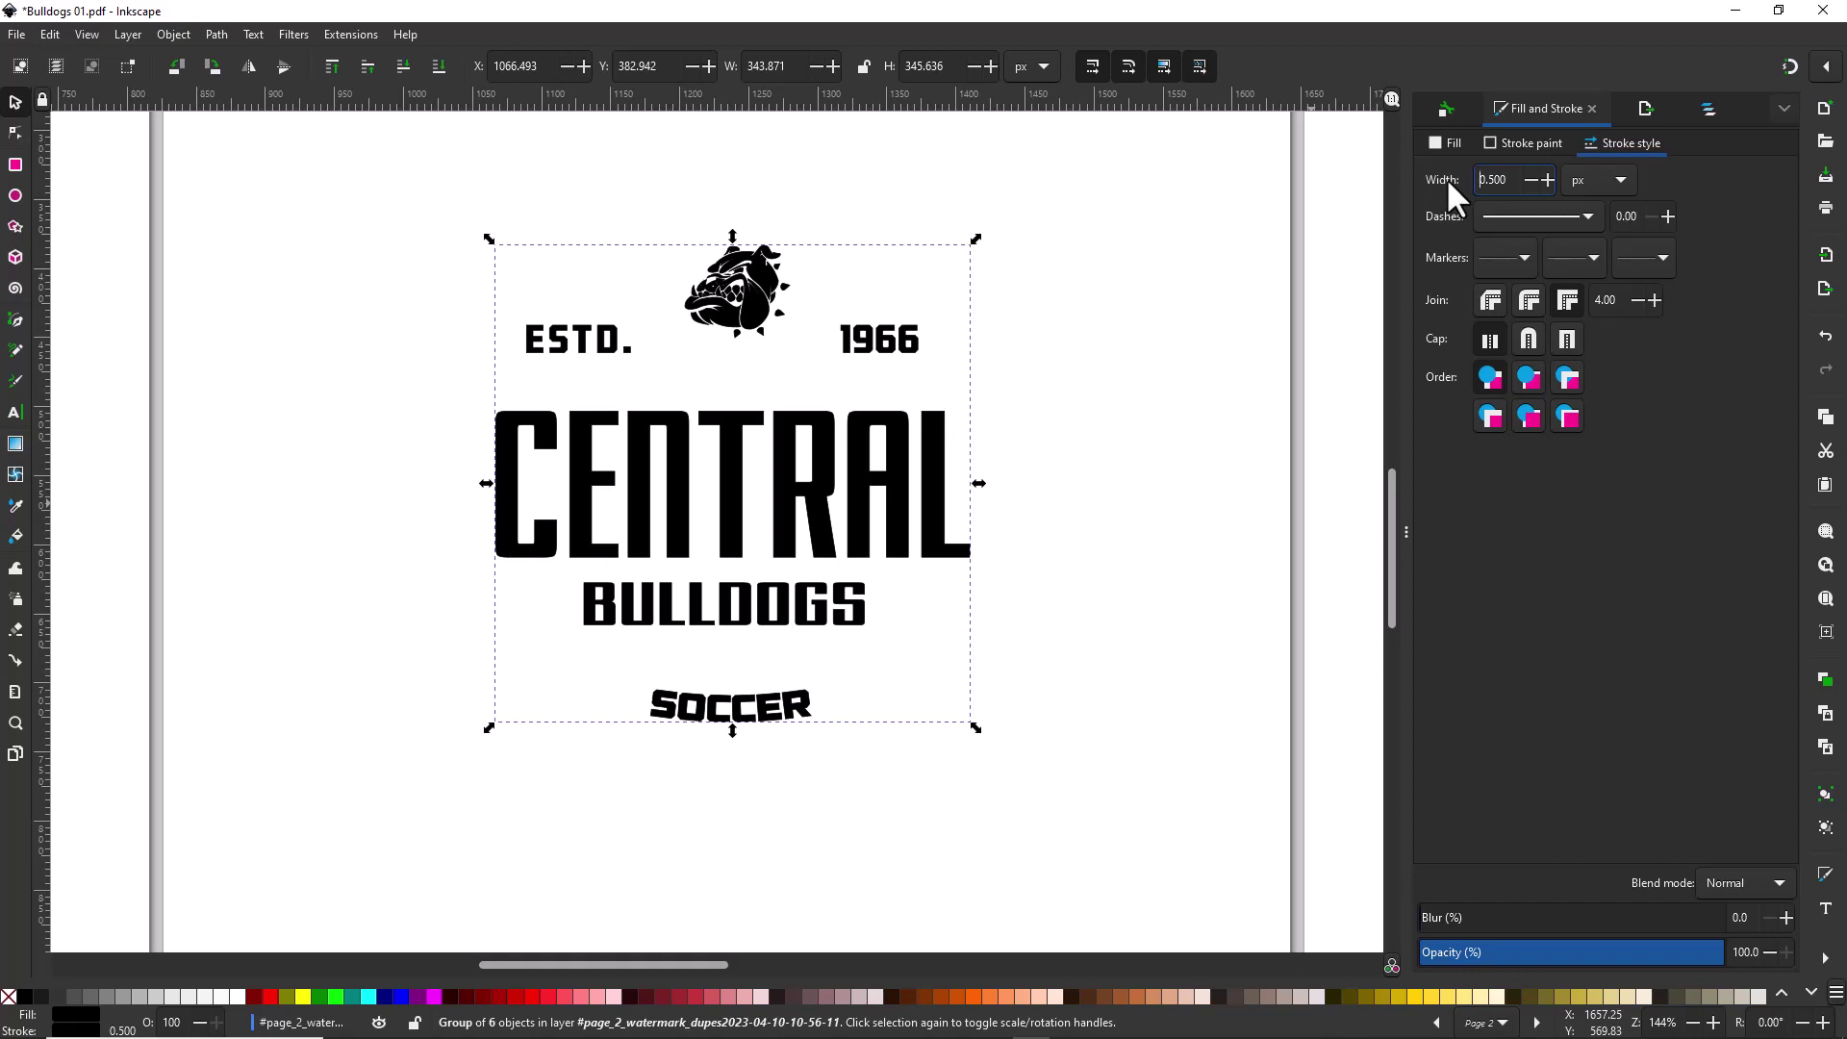
key("ctrl+z")
left_click(957, 188)
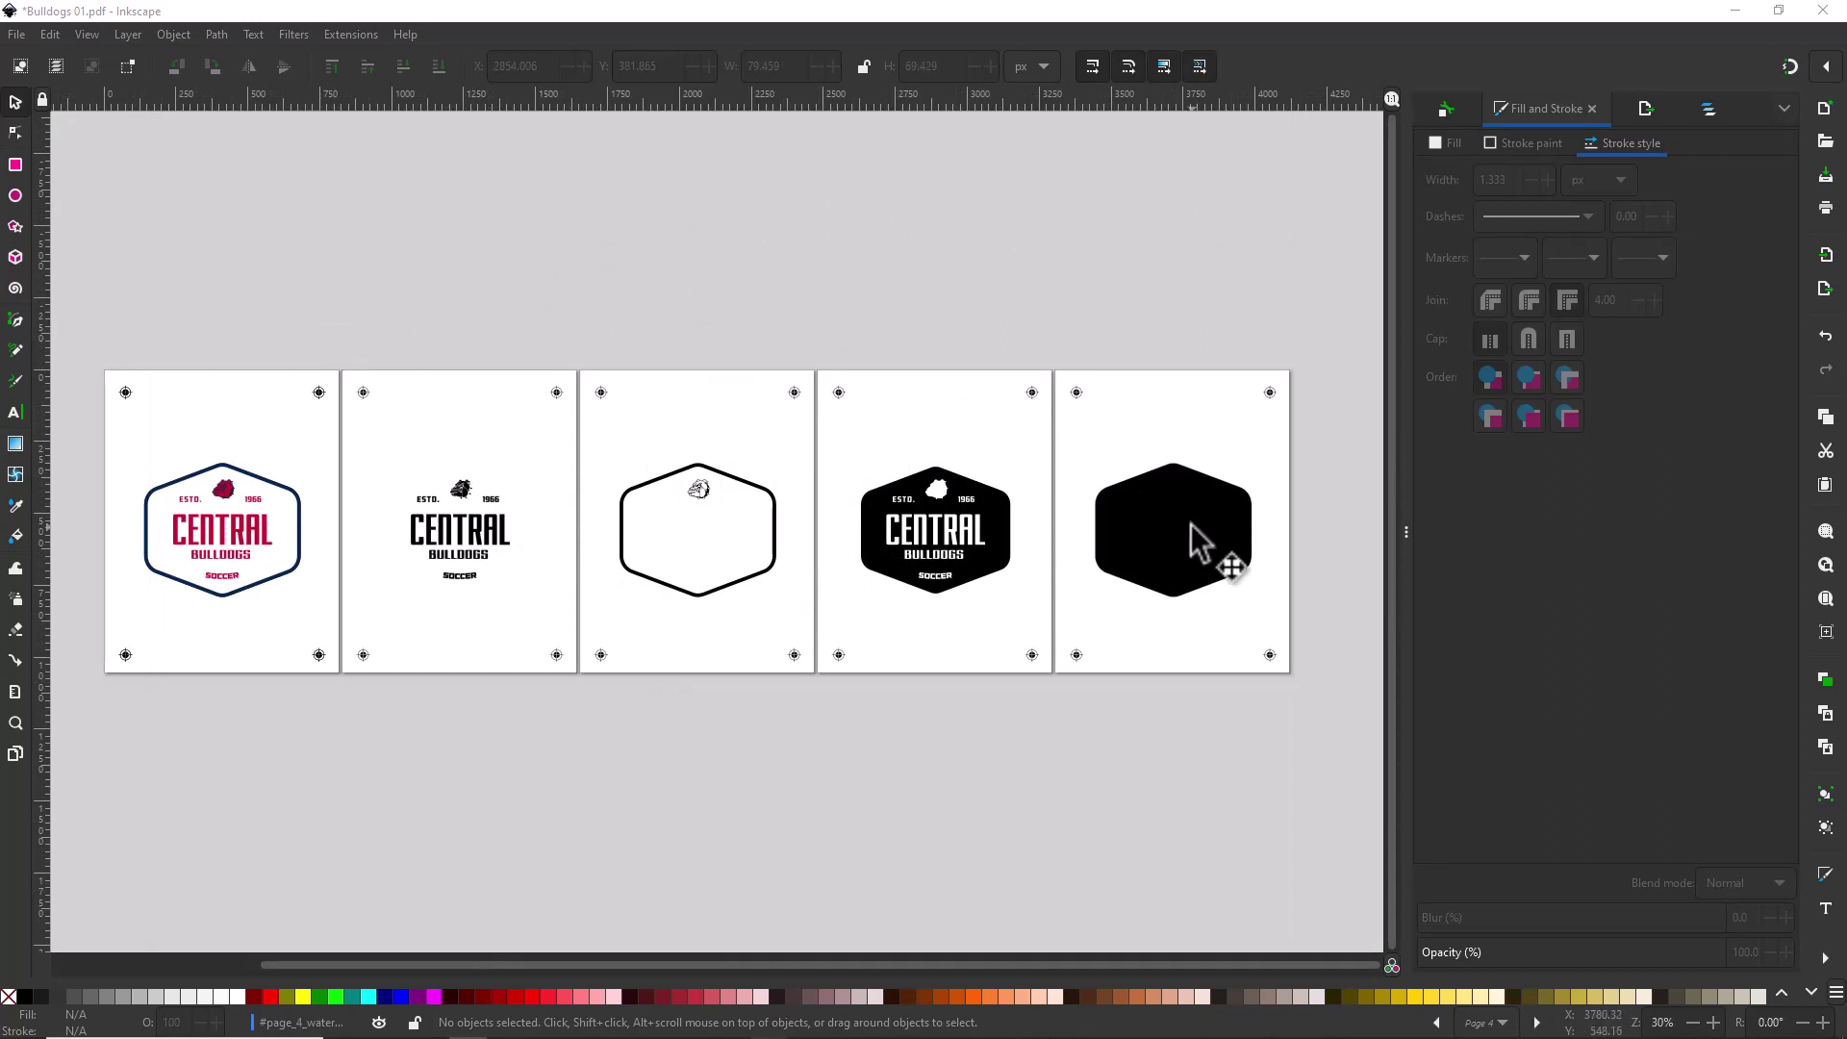
- Save a copy of the five-page document in Portable Document Format (*.pdf) as Bulldogs 01
left_click(18, 35)
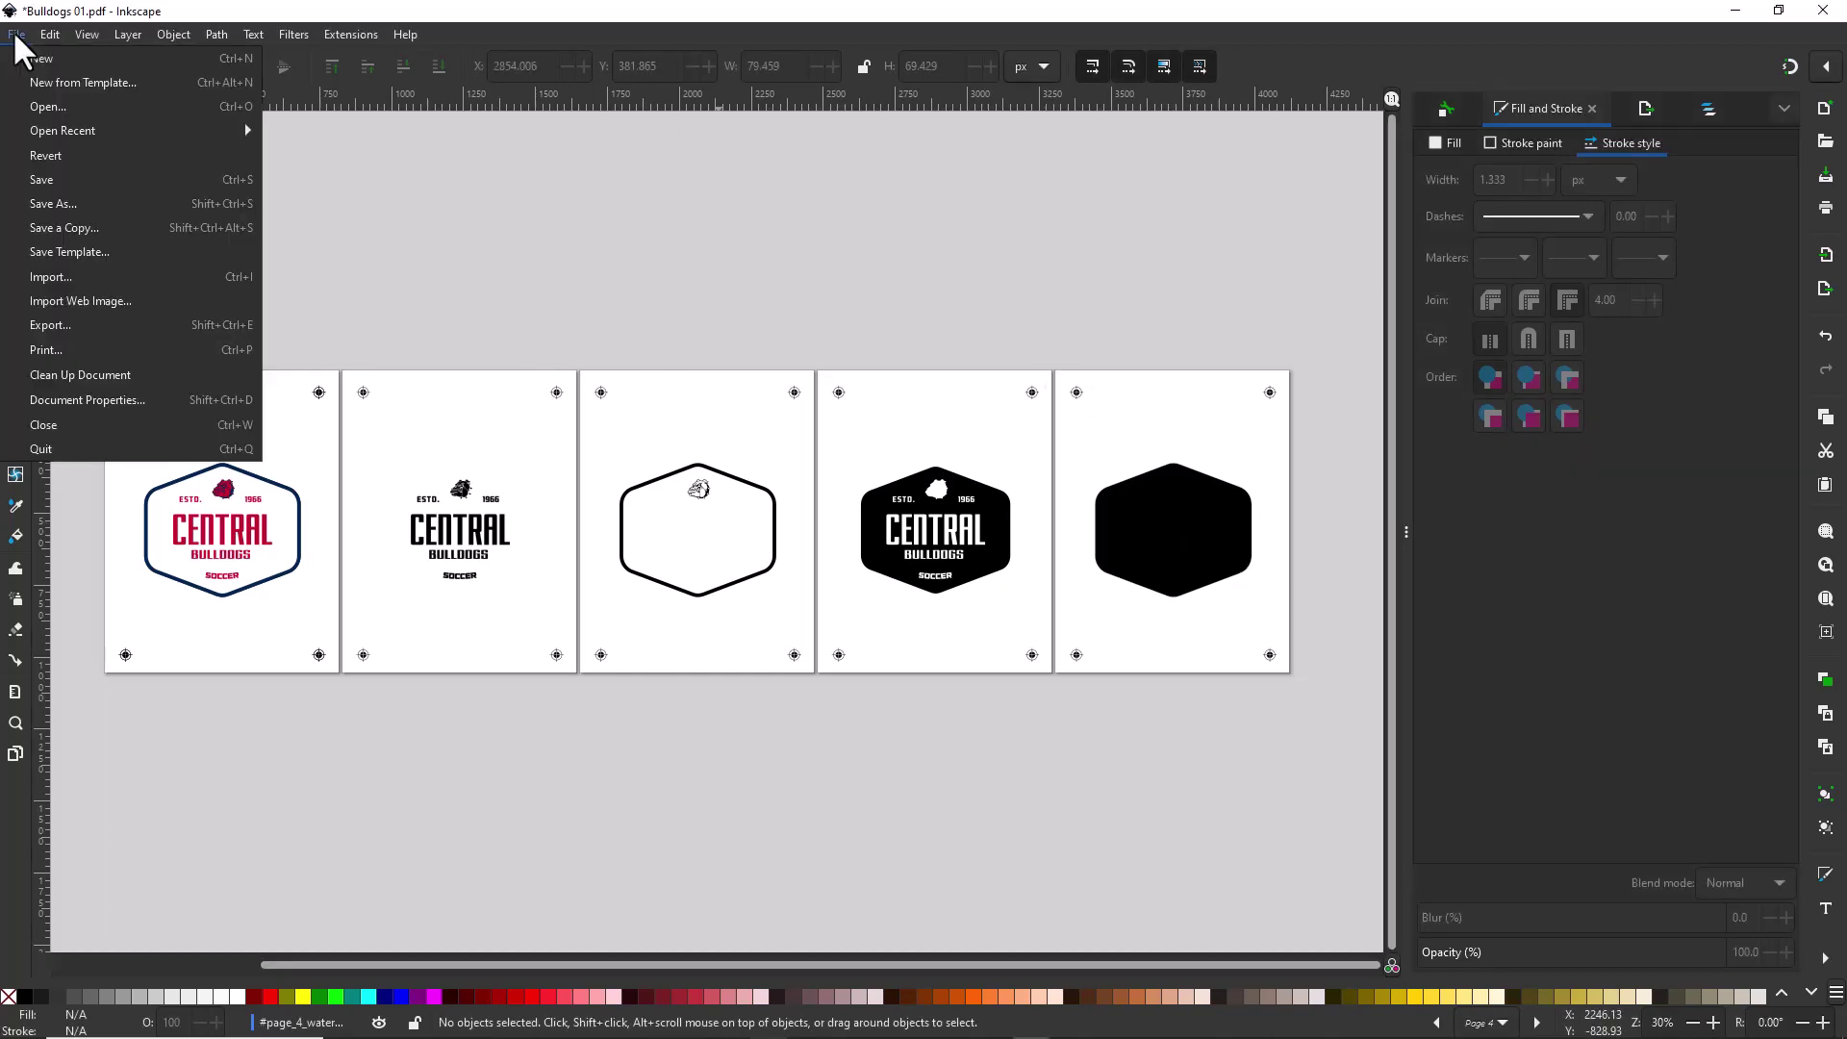
left_click(67, 228)
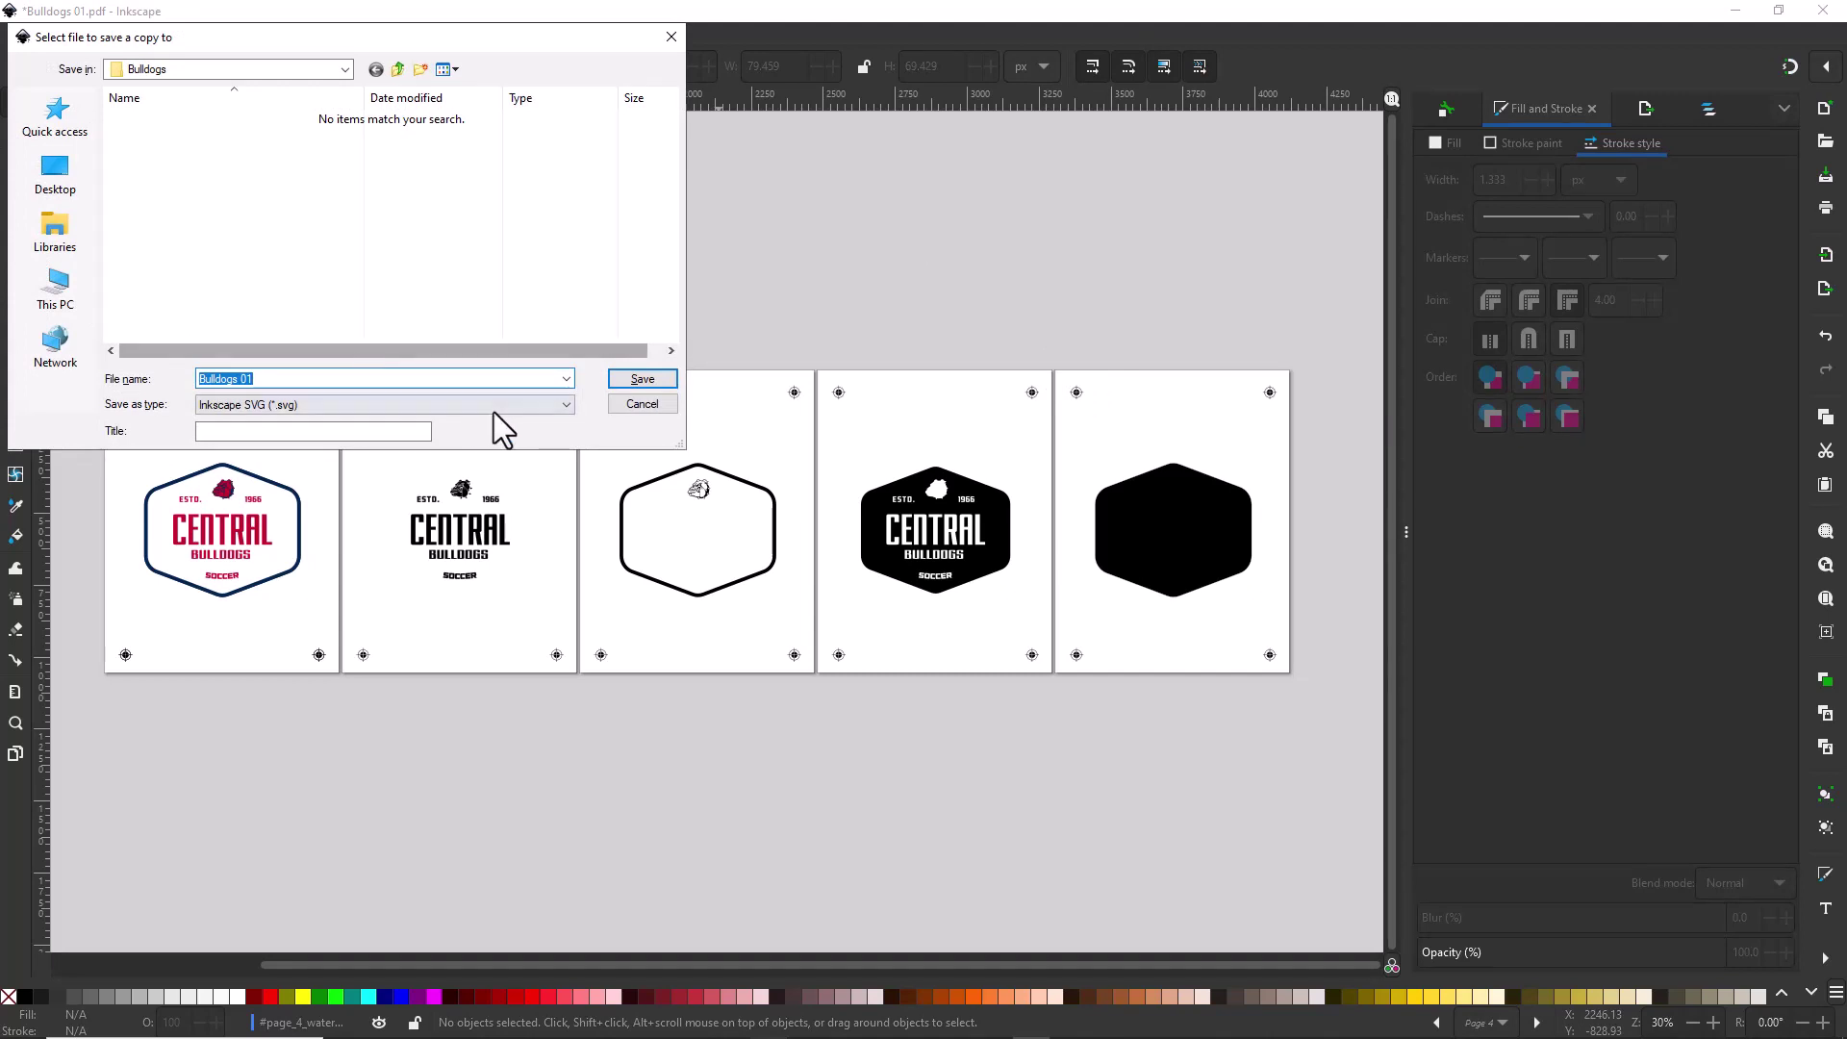
left_click(565, 406)
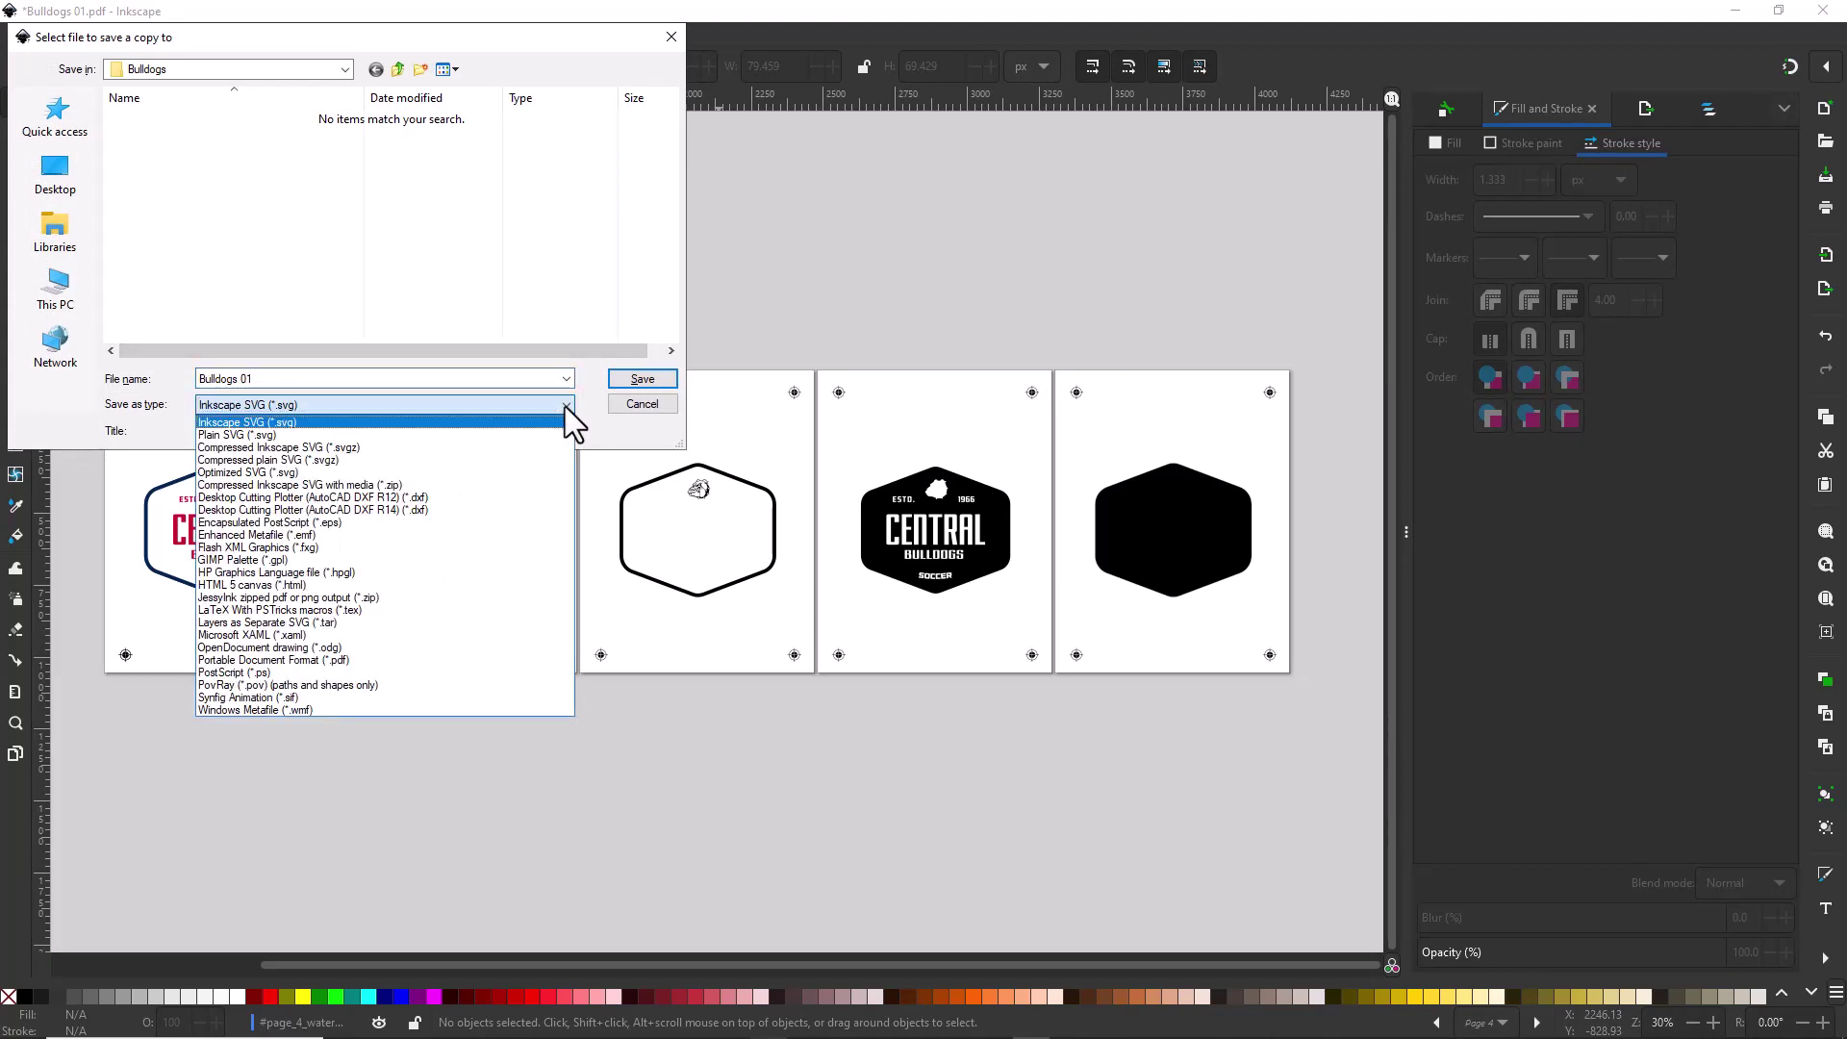
left_click(289, 660)
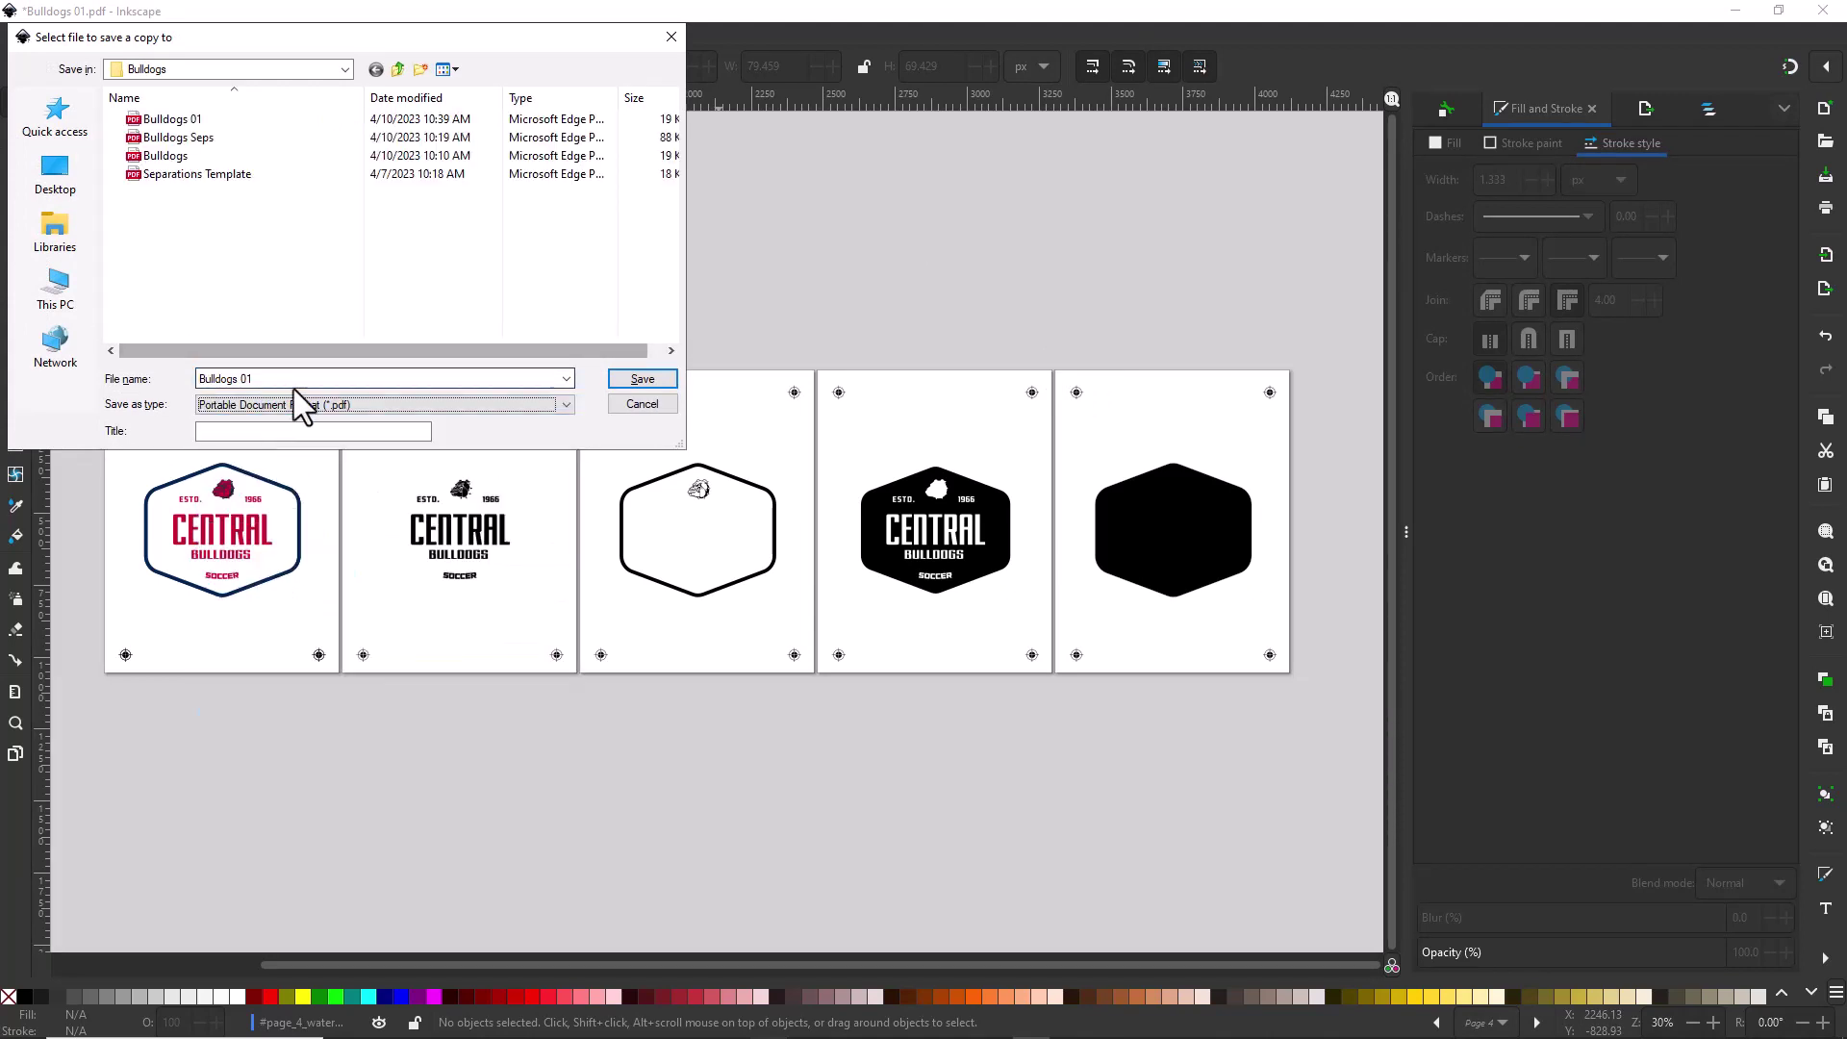
left_click(649, 378)
left_click(387, 389)
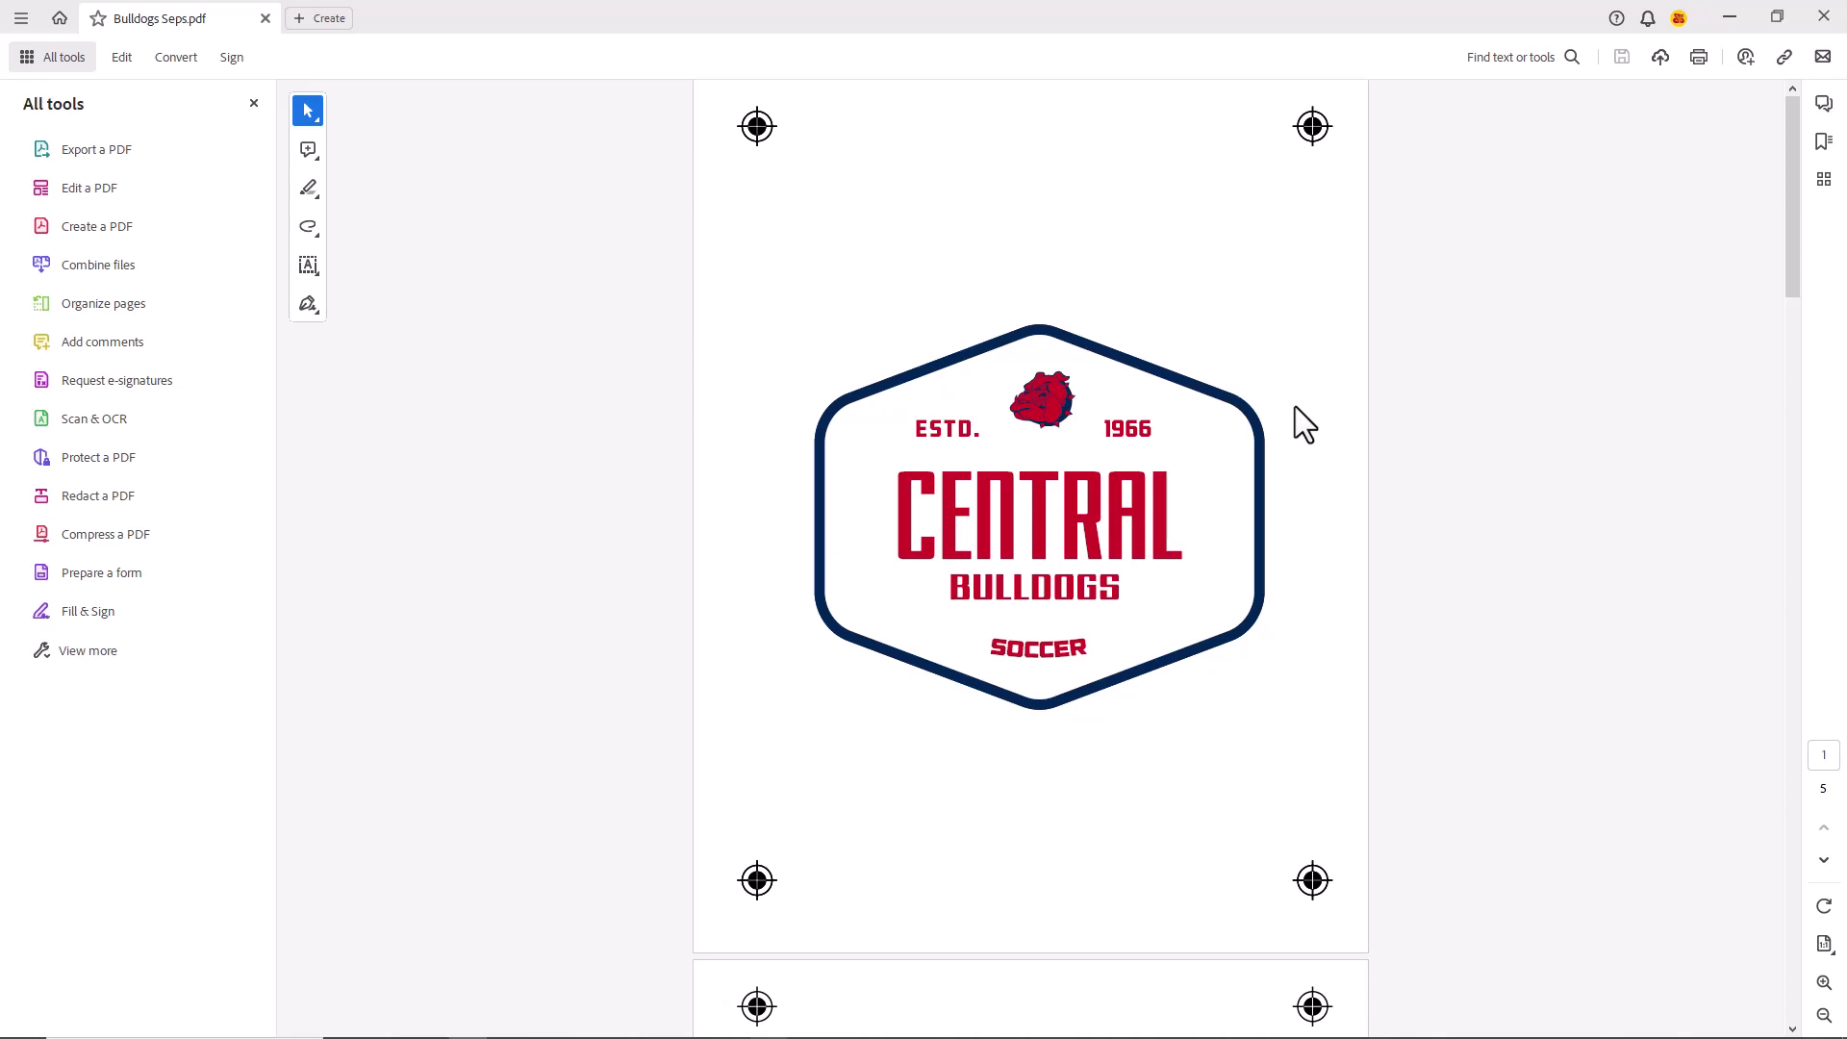
- Switch to Adobe Acrobat, review the separation pages of Bulldogs Seps.pdf and open its print settings
scroll(1295, 406, "down", 5)
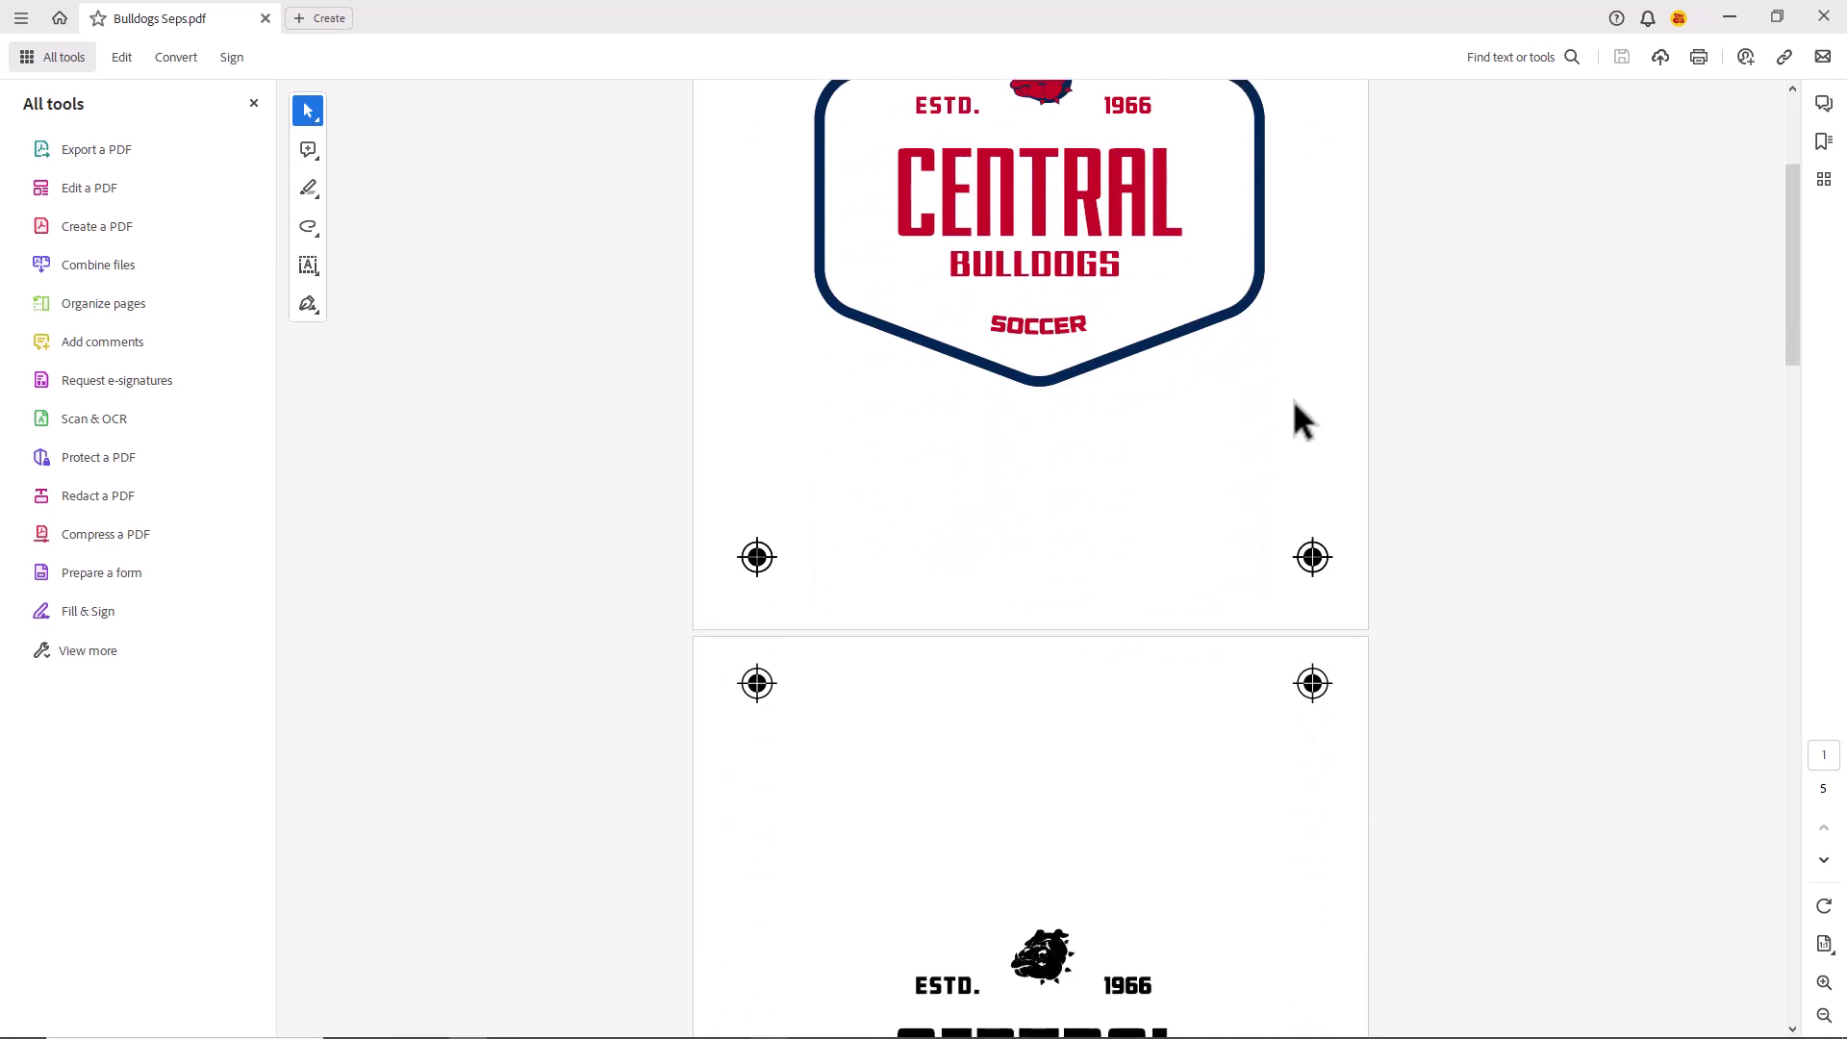
scroll(1296, 404, "down", 10)
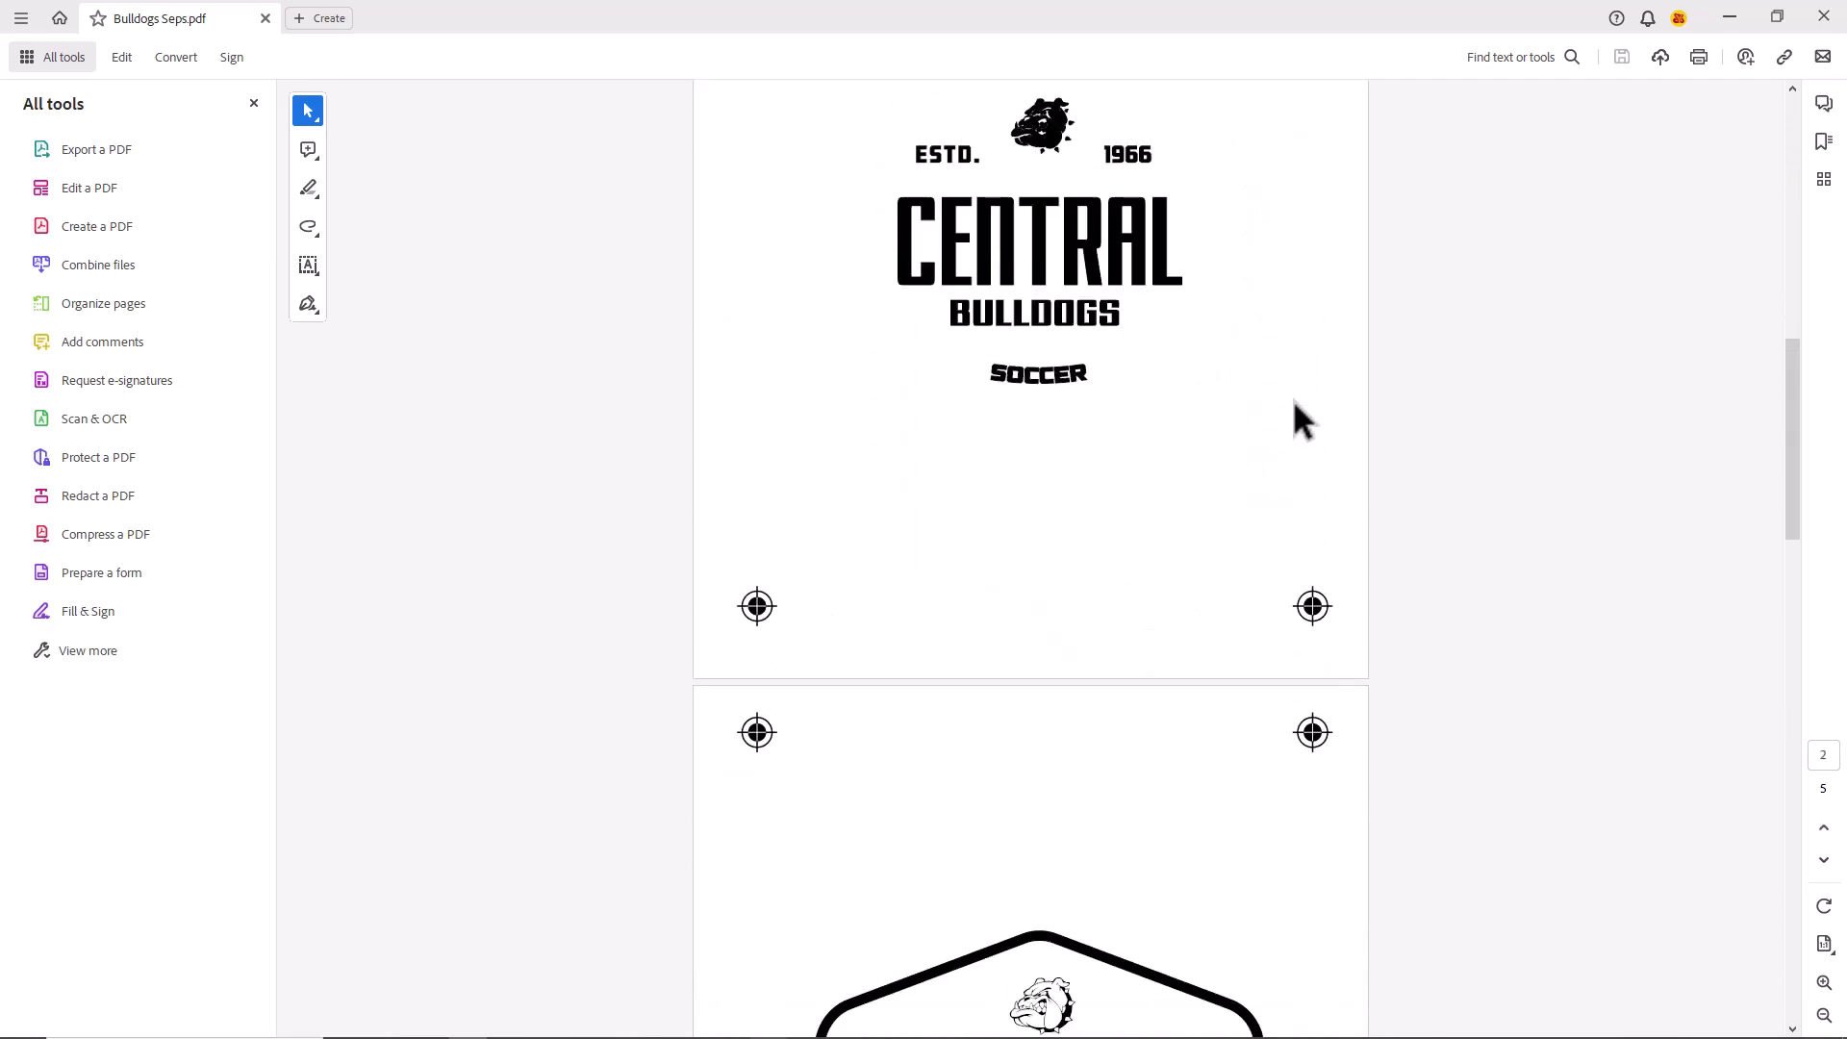
scroll(1295, 406, "down", 3)
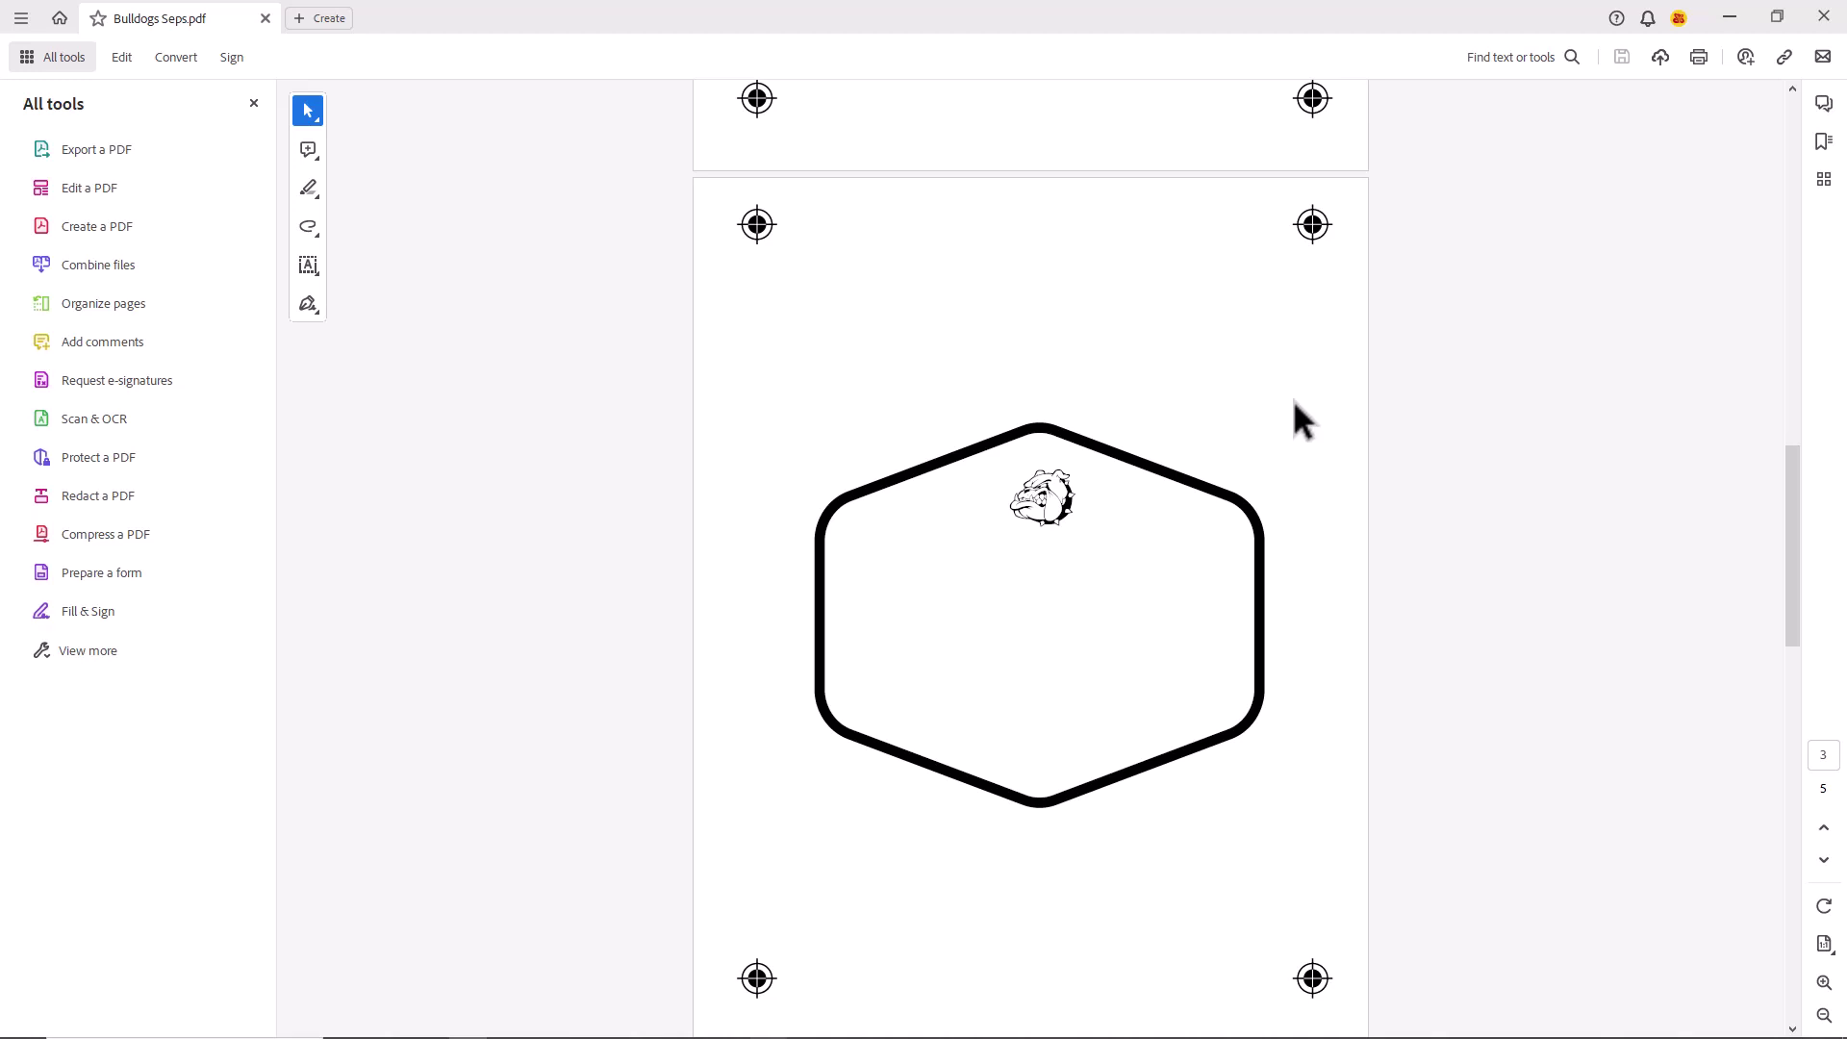
scroll(1293, 400, "up", 2)
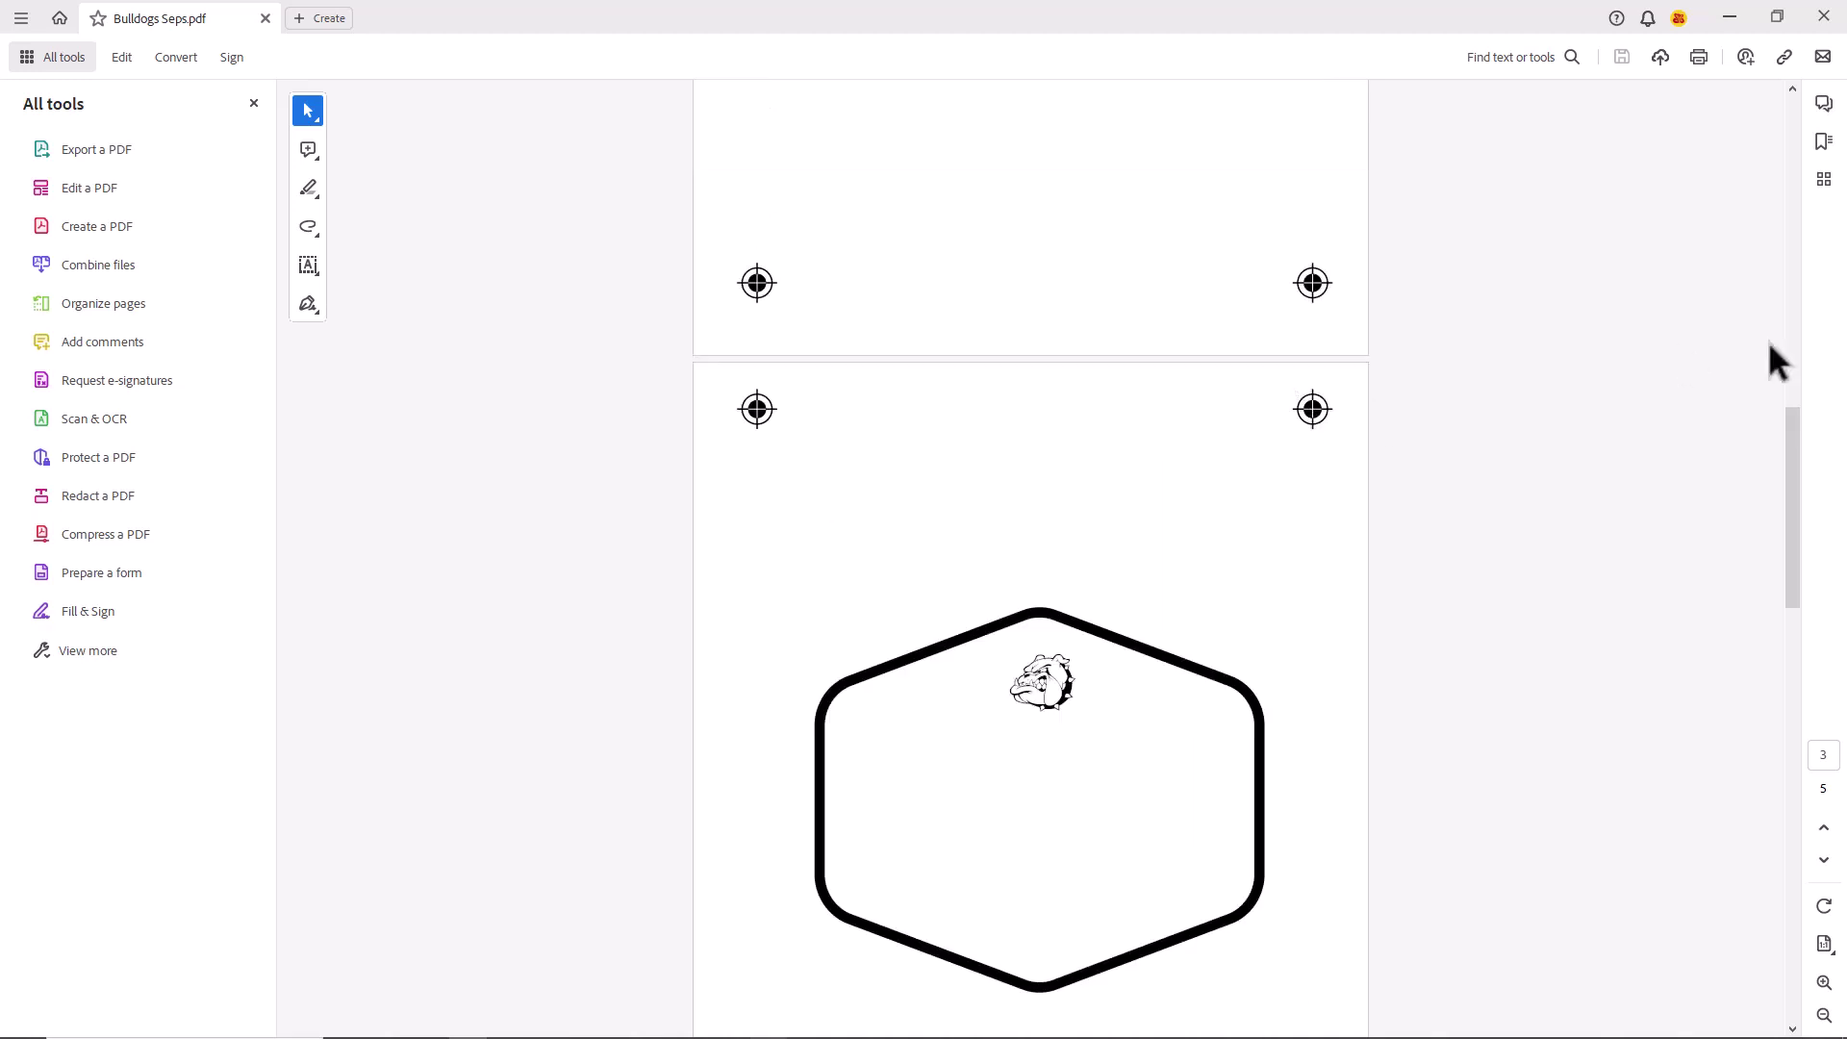
left_click_drag(1788, 427, 1790, 81)
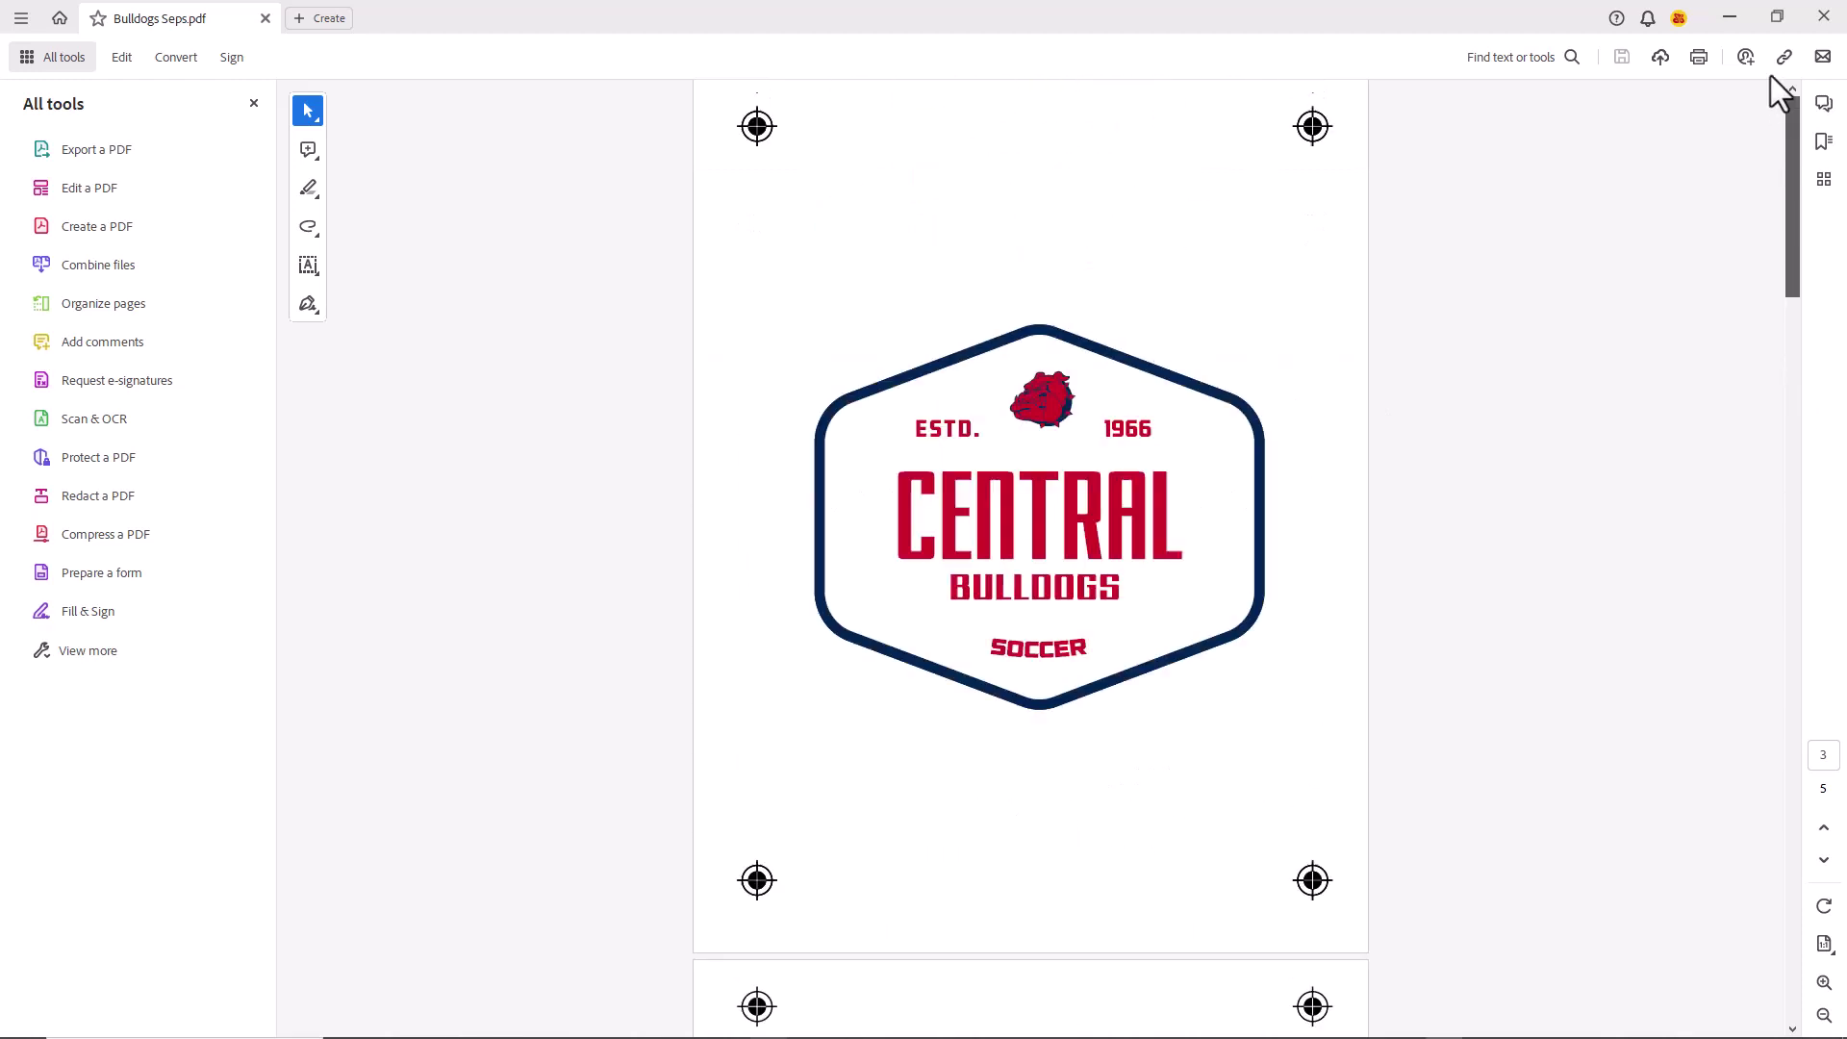
key("ctrl+p")
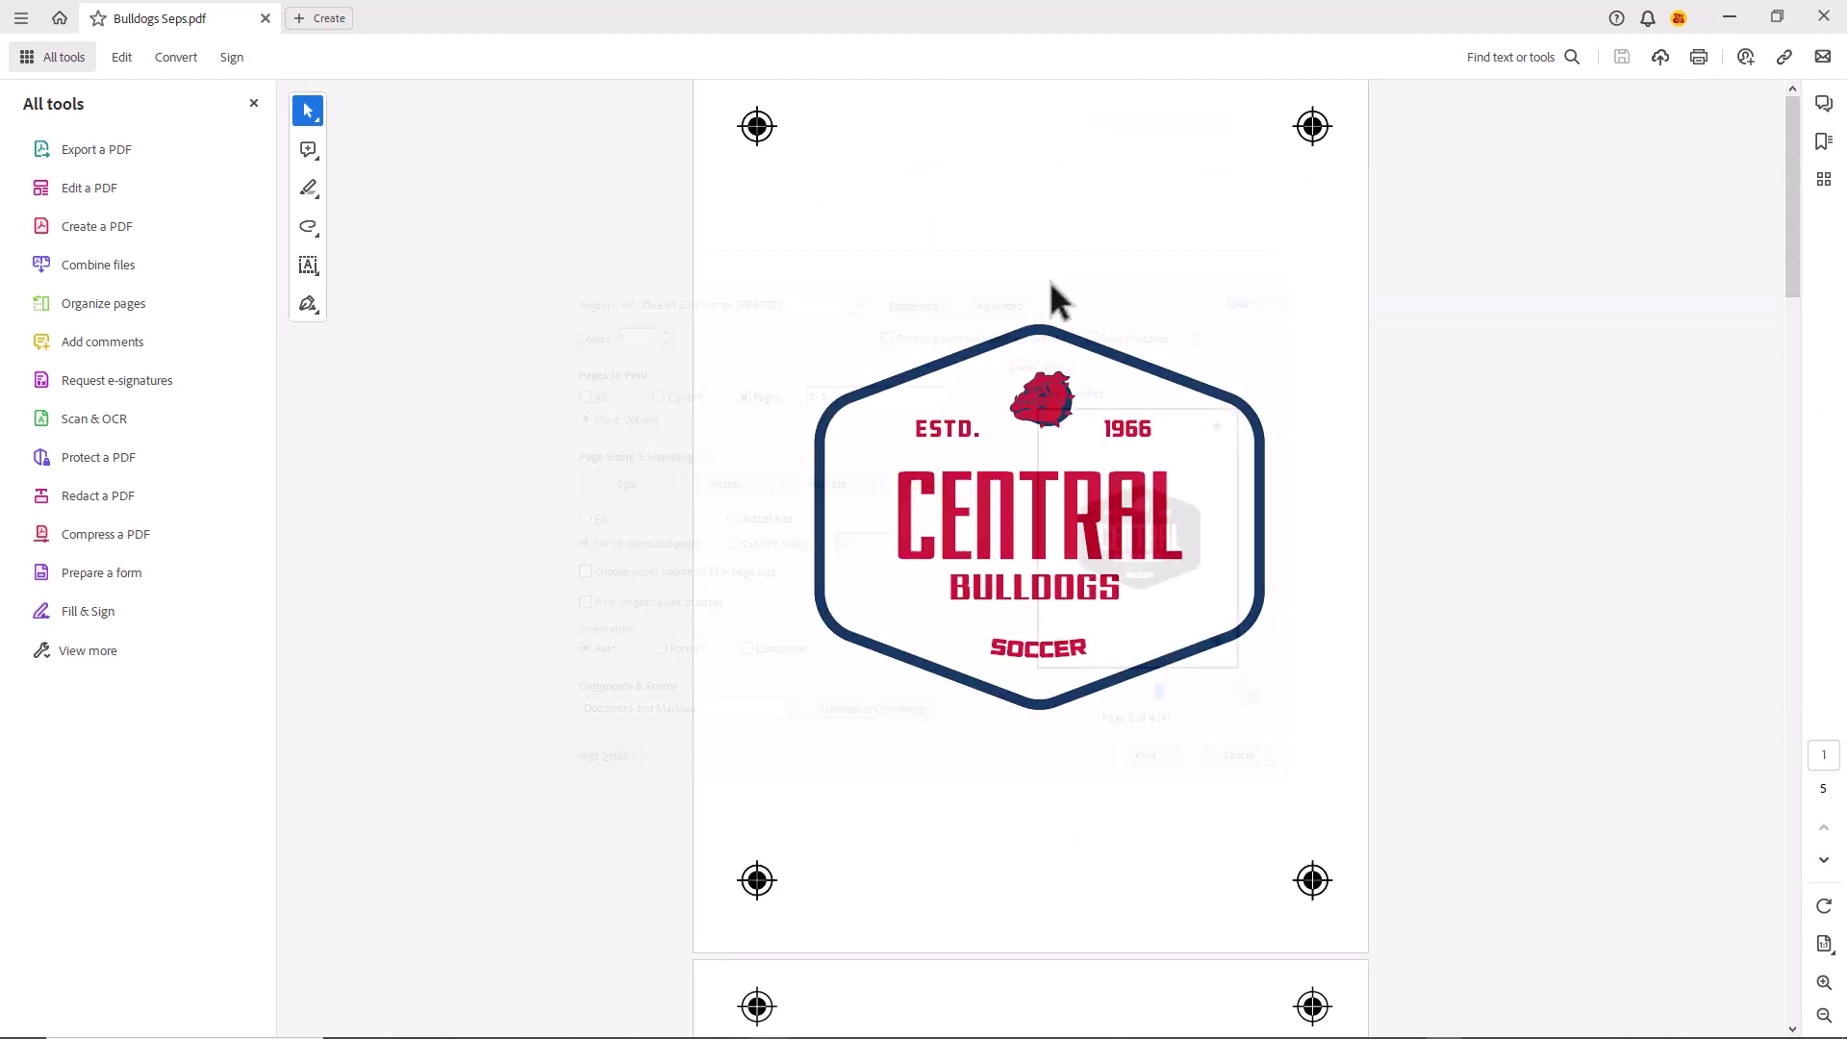